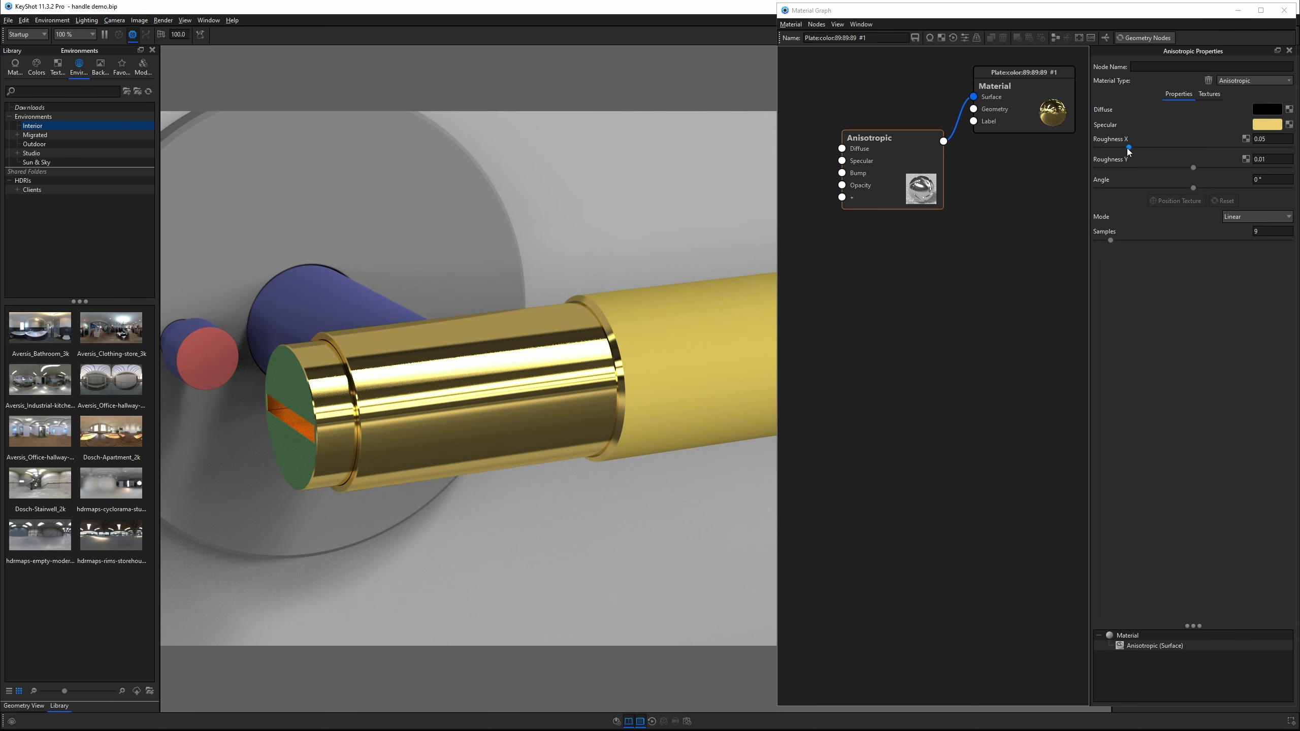
- Set both Roughness X and Roughness Y of the Anisotropic material to 0, trying out a higher Roughness Y for comparison
drag(1128, 147, 1070, 177)
scroll(646, 378, up, 5)
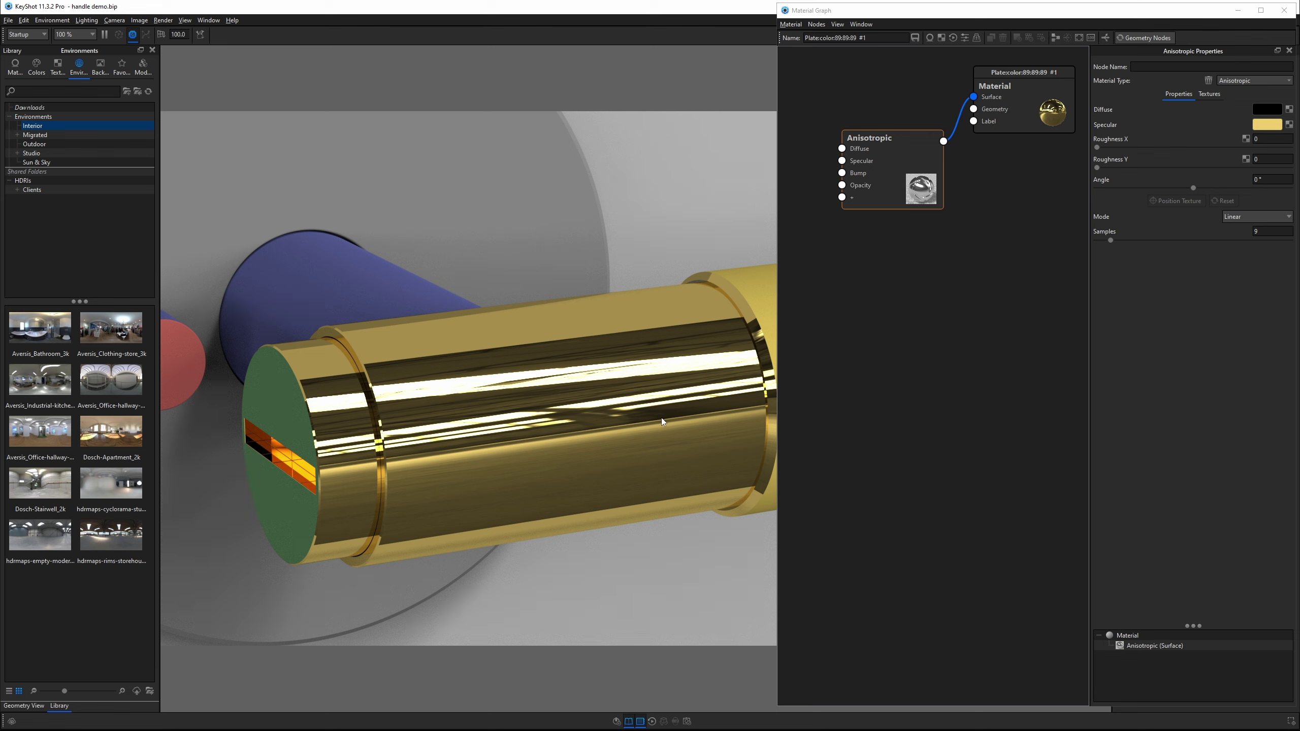
drag(573, 392, 476, 376)
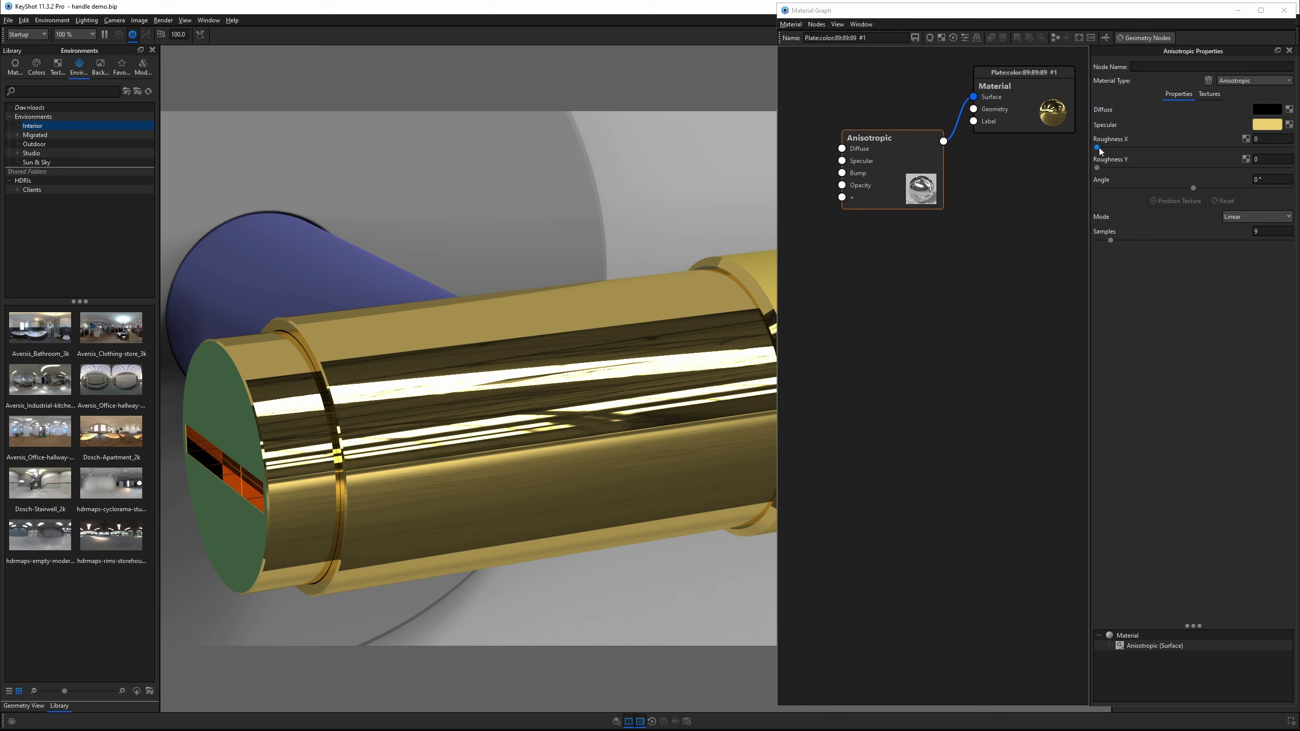
drag(1099, 149, 1208, 175)
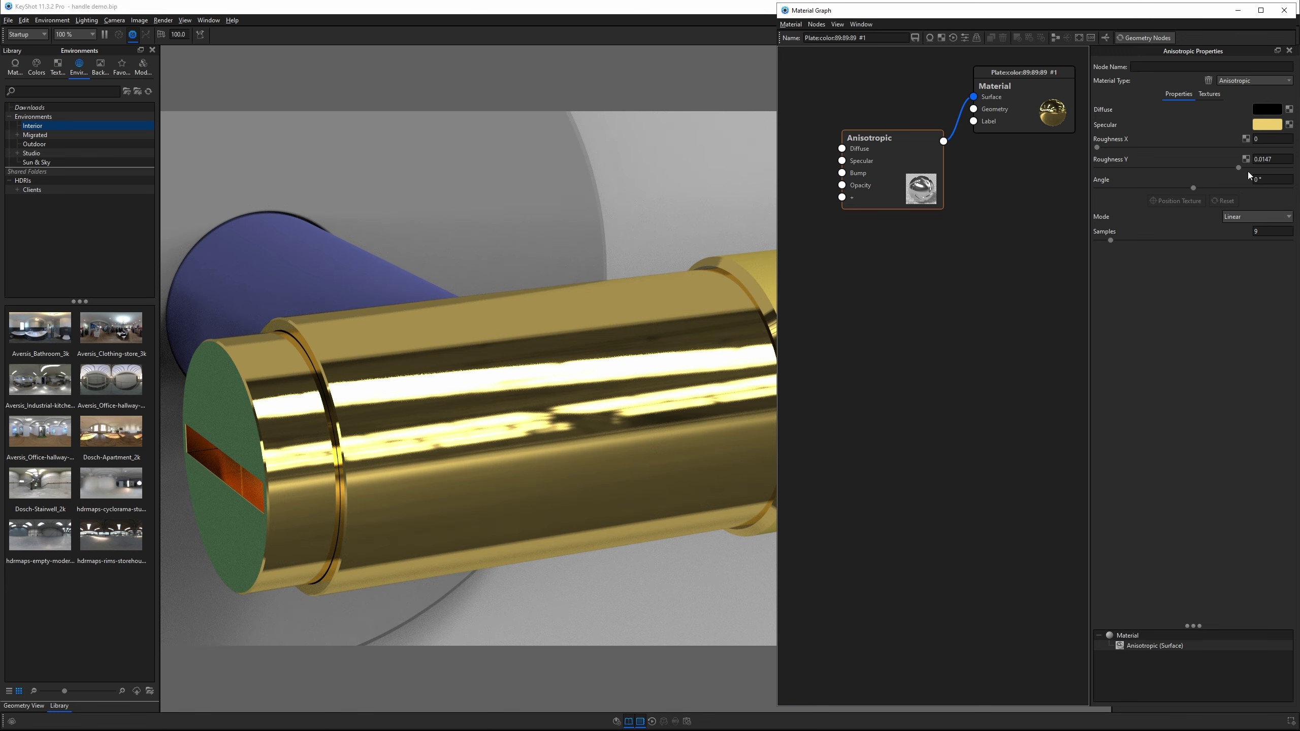
drag(1238, 168, 1097, 168)
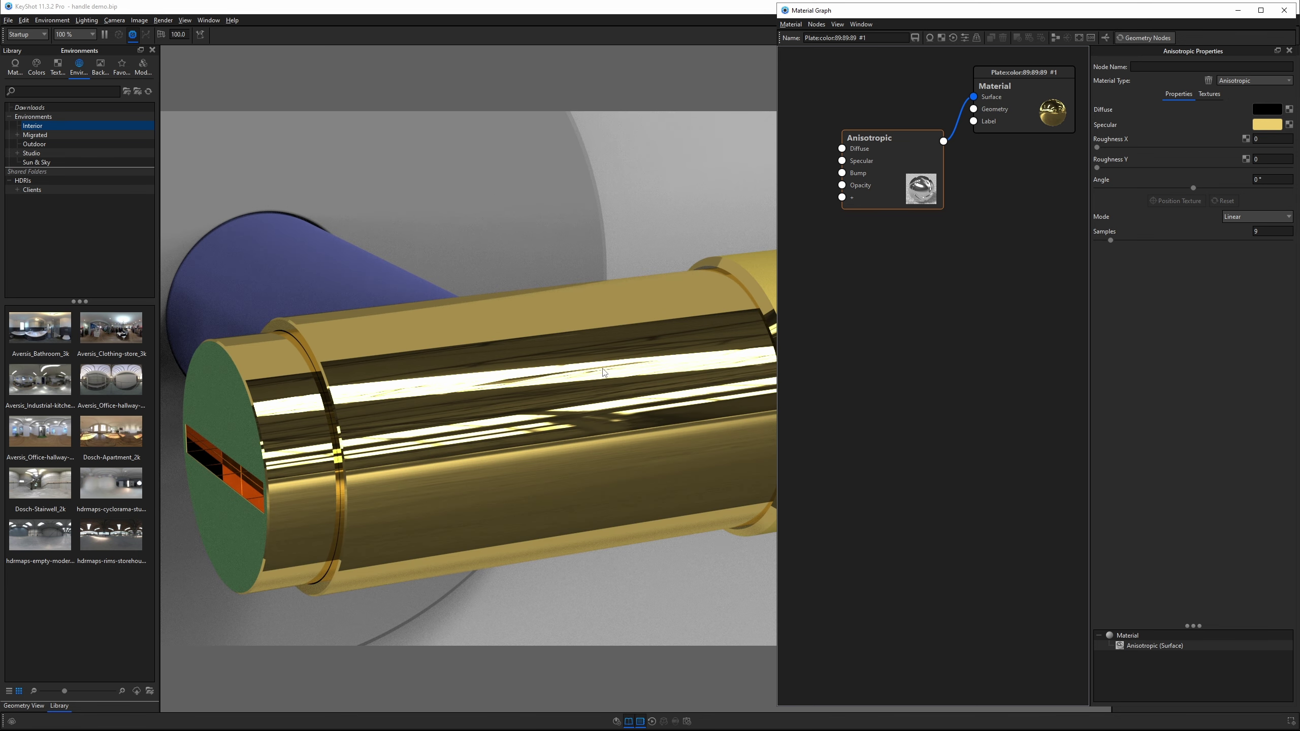
- Check the brass door handle reference photo and set the Anisotropic material's Roughness X to 0.1 and Roughness Y to 0.01
key(alt+Tab)
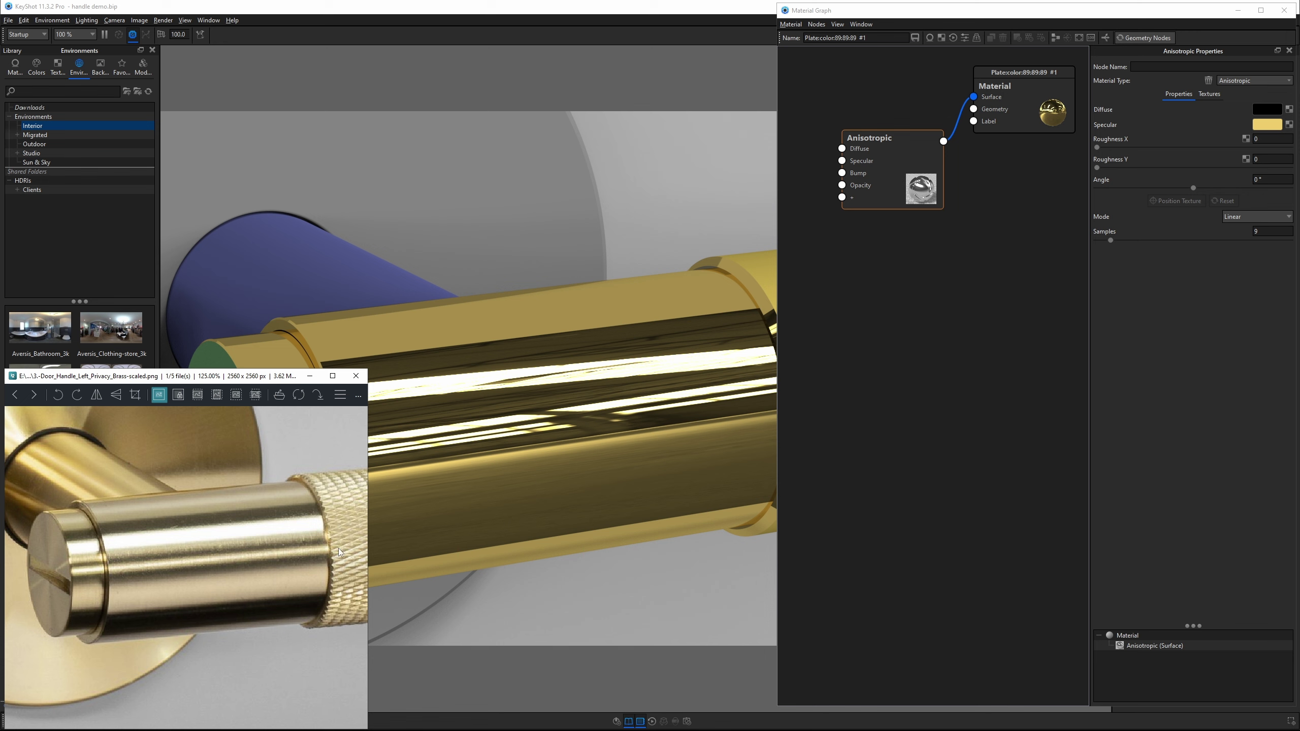
click(710, 370)
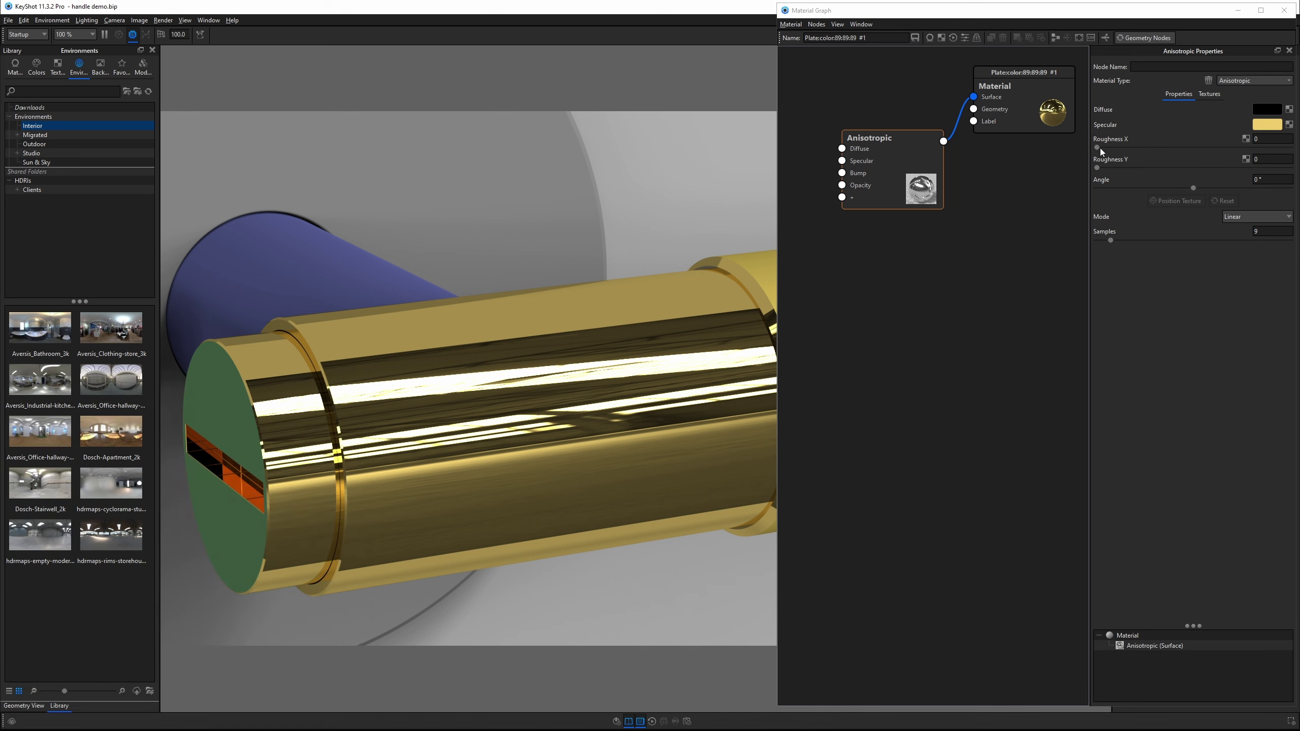
drag(1097, 148, 1175, 147)
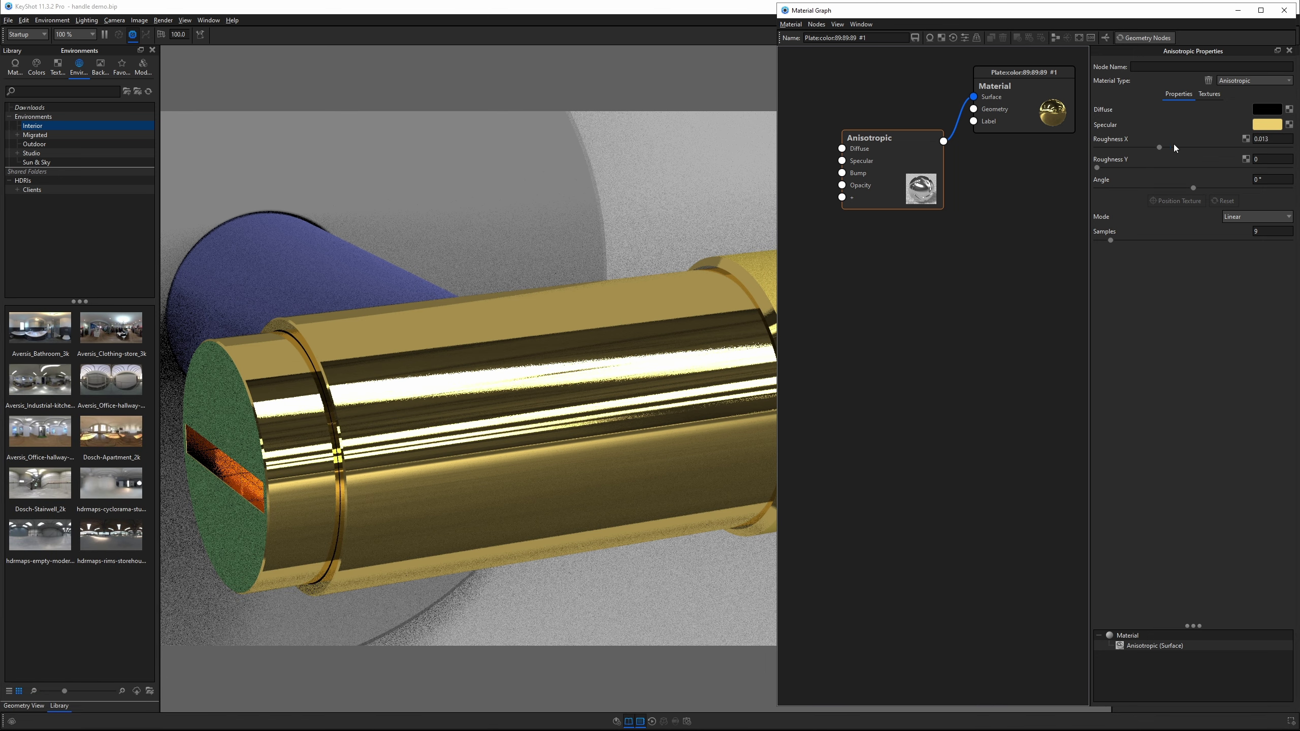
click(1275, 140)
text(0.1)
key(Return)
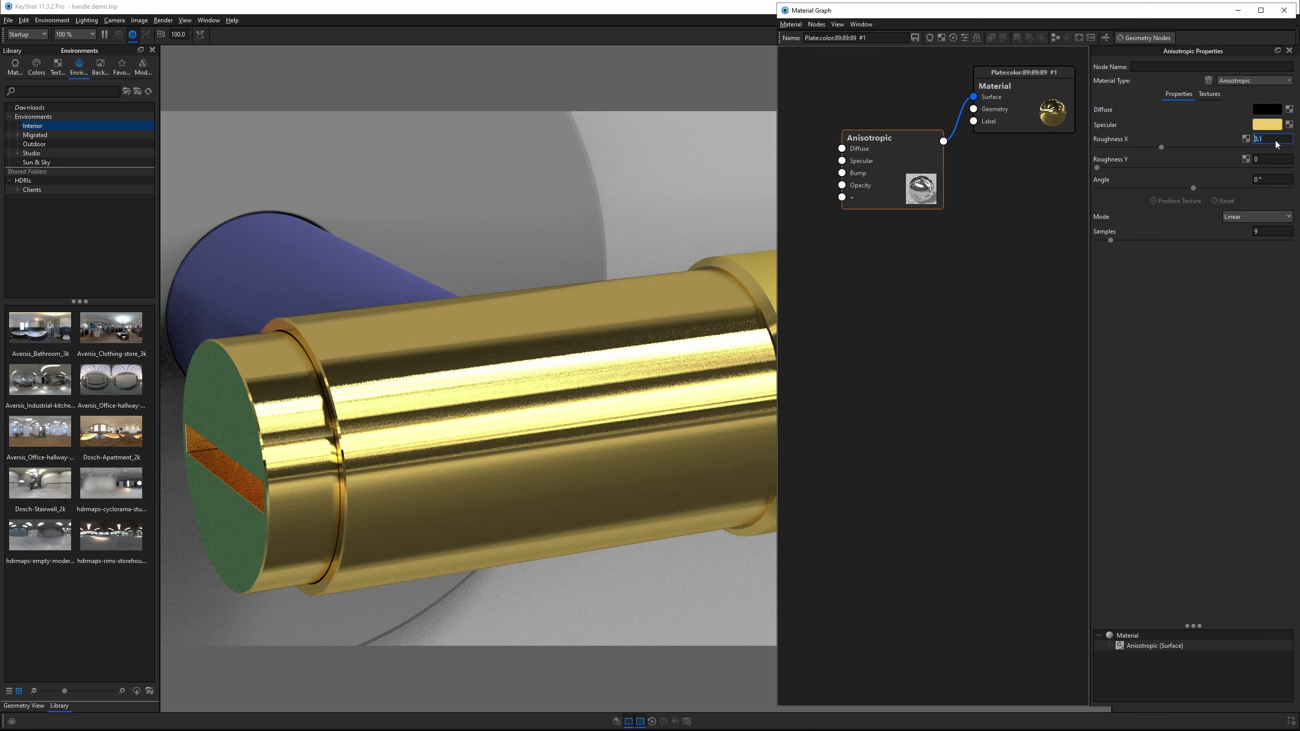
click(1277, 160)
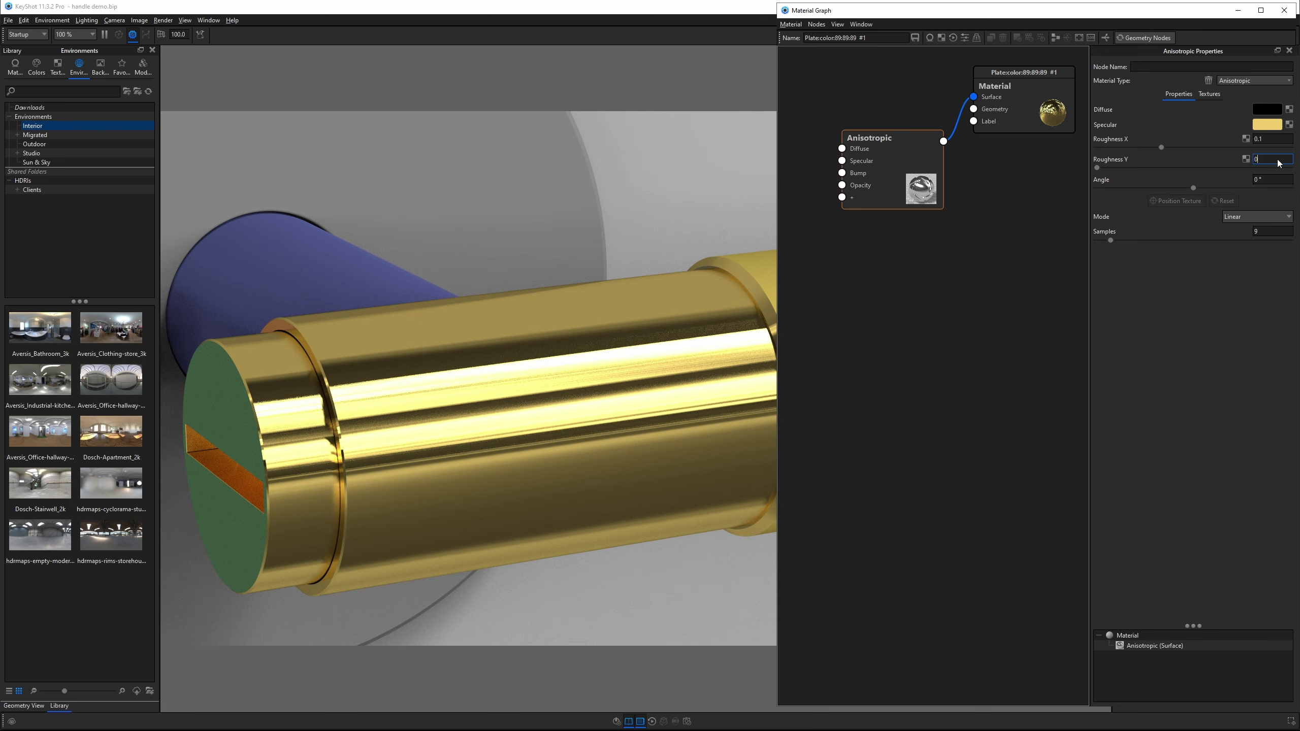
text(.01)
key(Return)
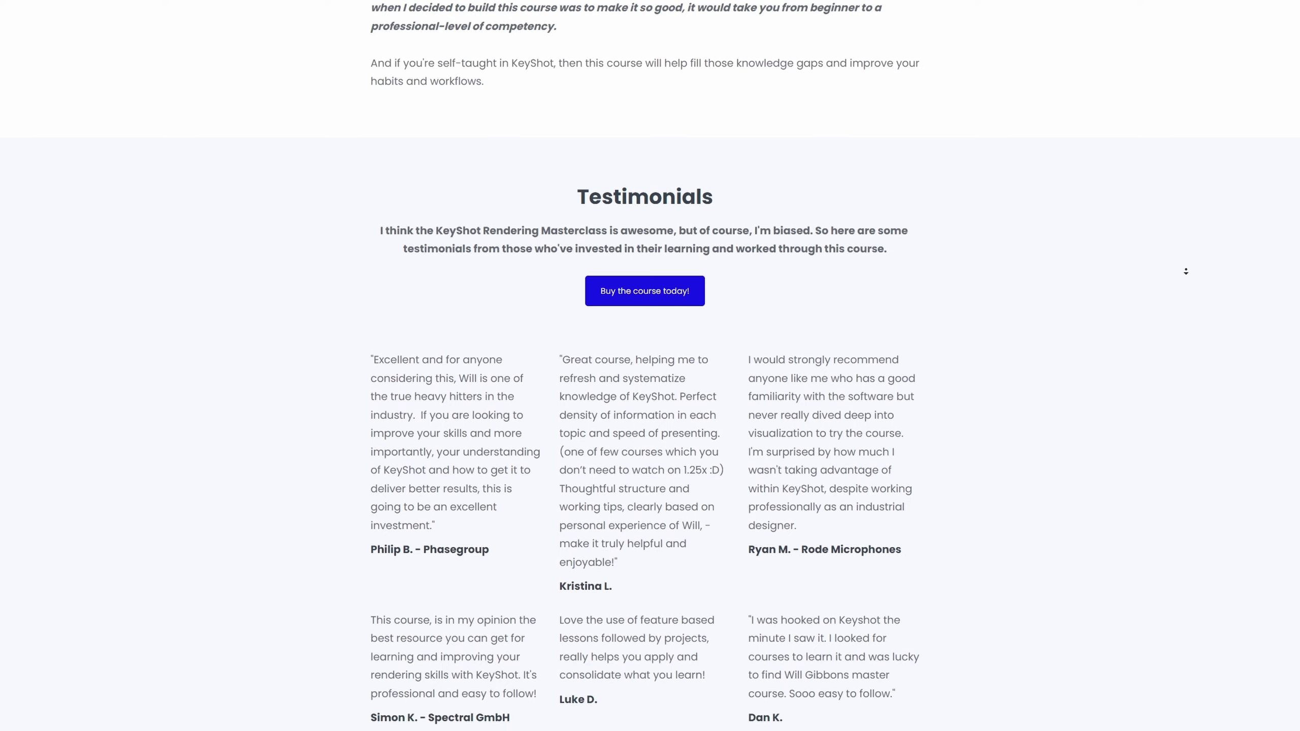
- Browse the testimonials on the KeyShot Rendering Masterclass web page
scroll(1185, 271, down, 9)
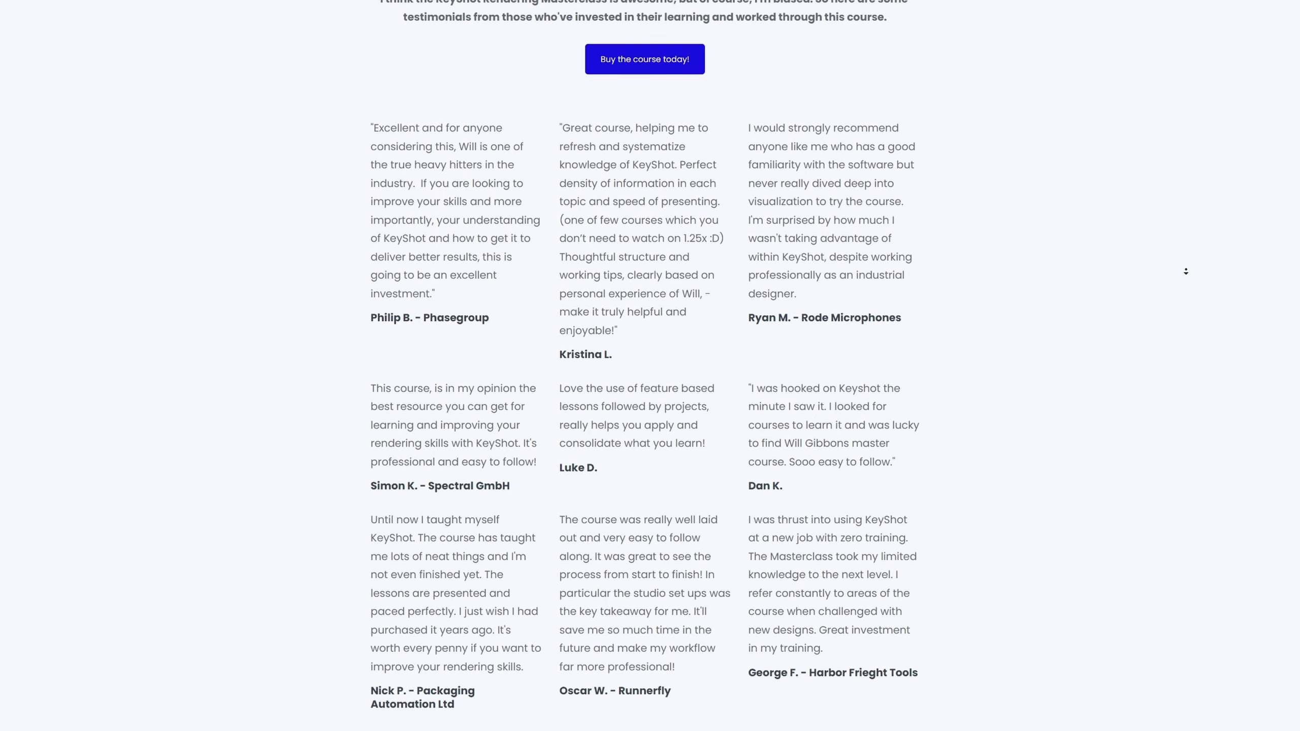
scroll(1184, 271, down, 5)
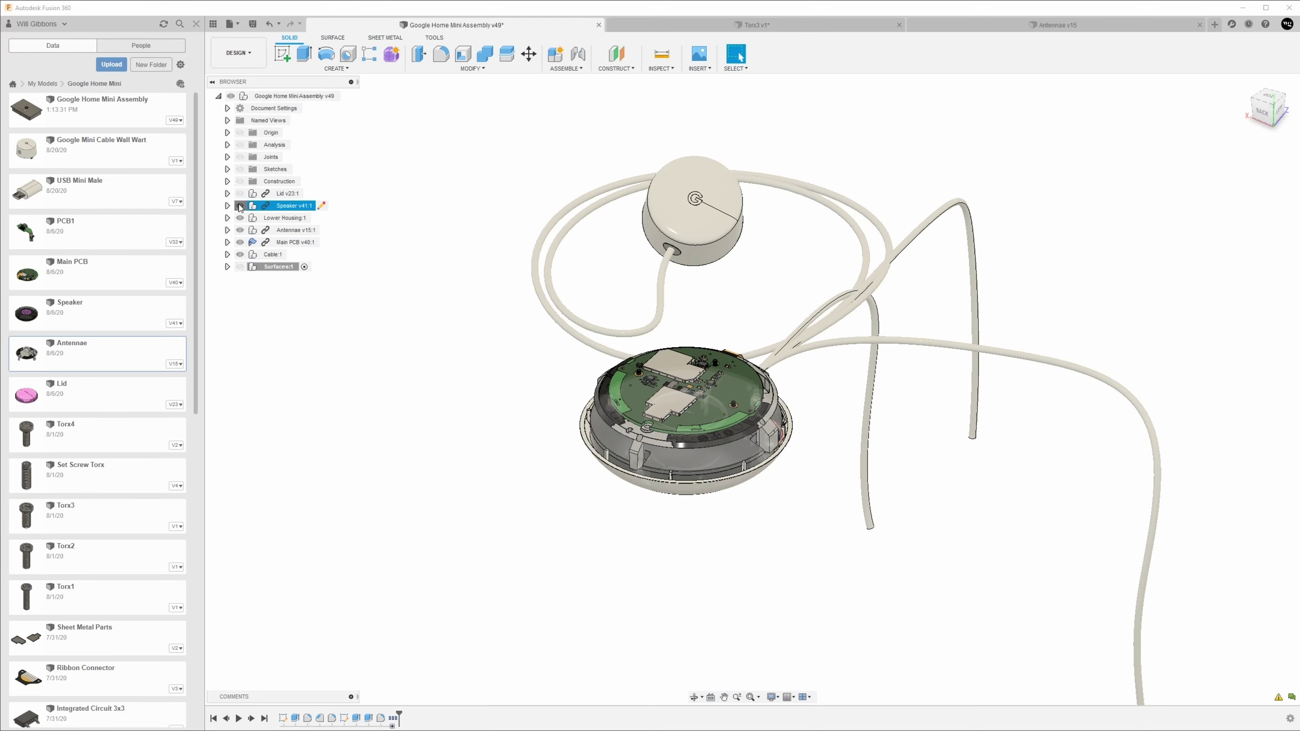
- In Fusion 360, toggle the Lower Housing and Lid visibility in the Google Home Mini assembly and inspect the Antennae design
click(240, 218)
click(240, 218)
click(240, 193)
click(1058, 24)
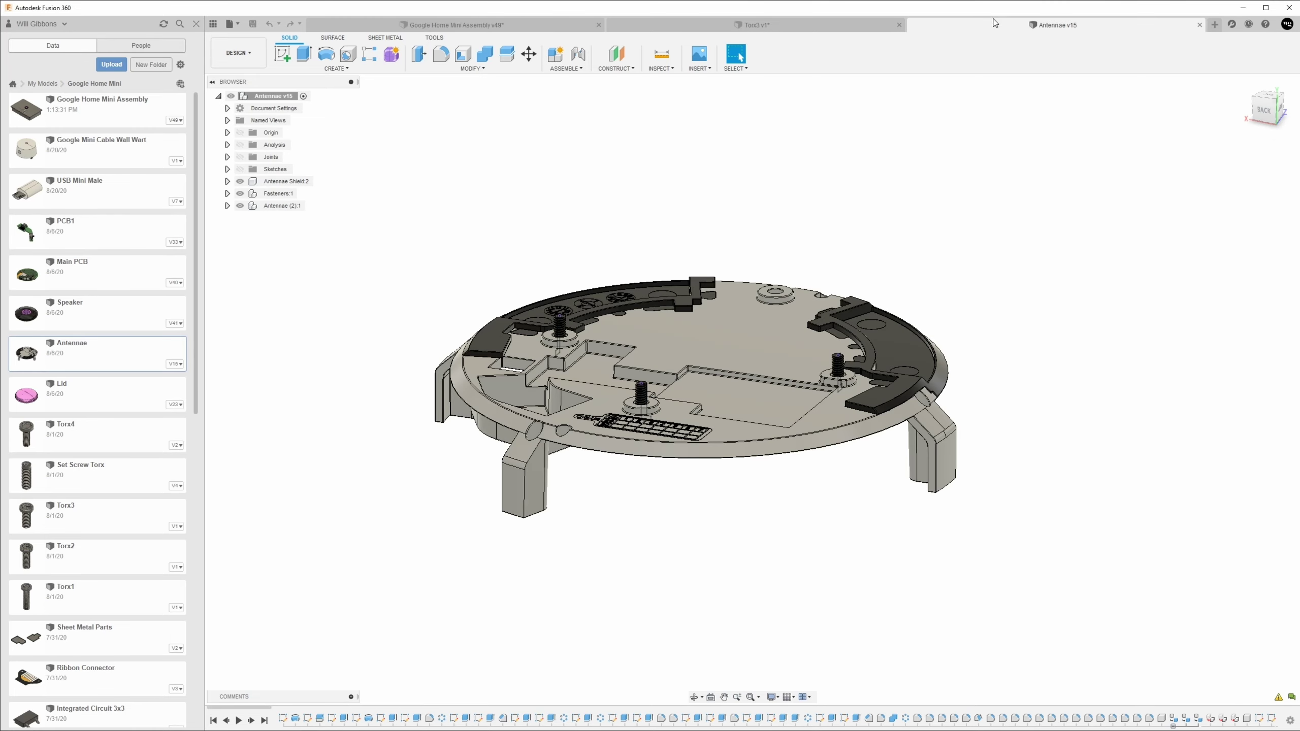
shift+middle_drag(665, 266, 745, 328)
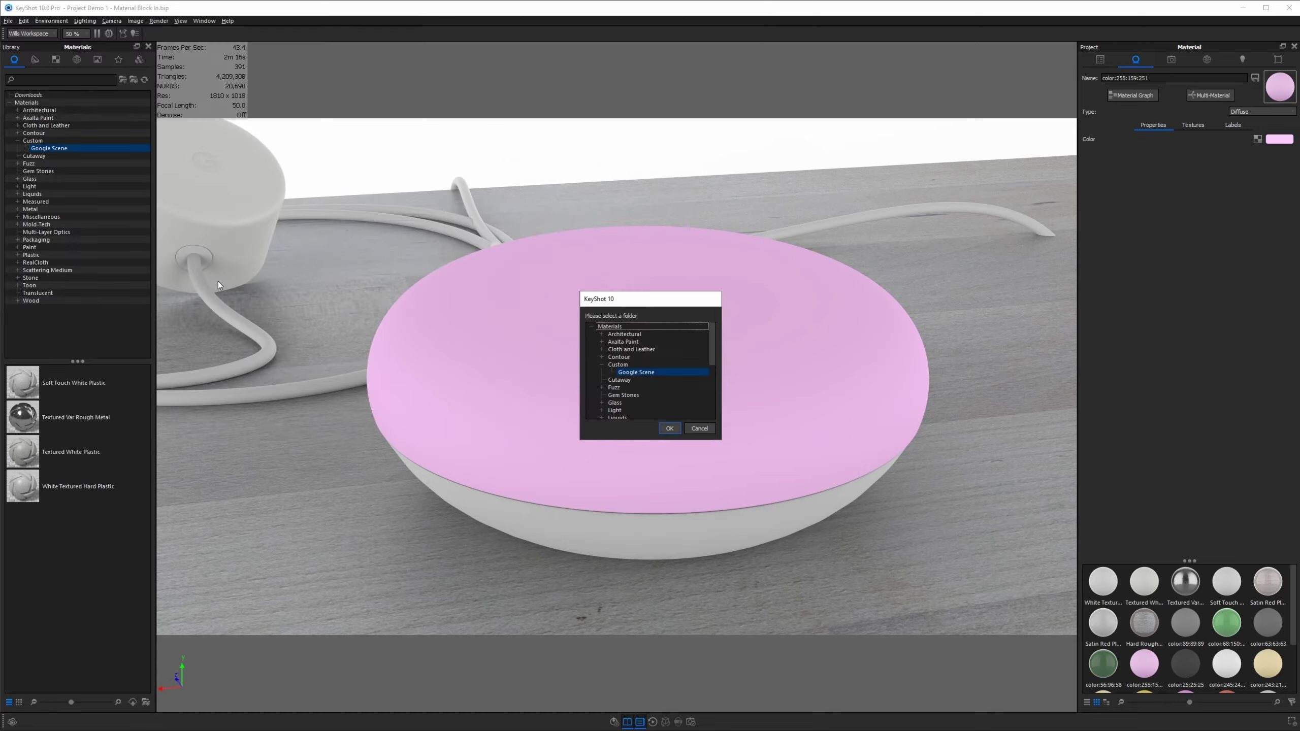
- In KeyShot, save to the Google Scene material folder and apply Google_Device_Fabric to the speaker's pink lid
click(79, 380)
drag(80, 380, 636, 332)
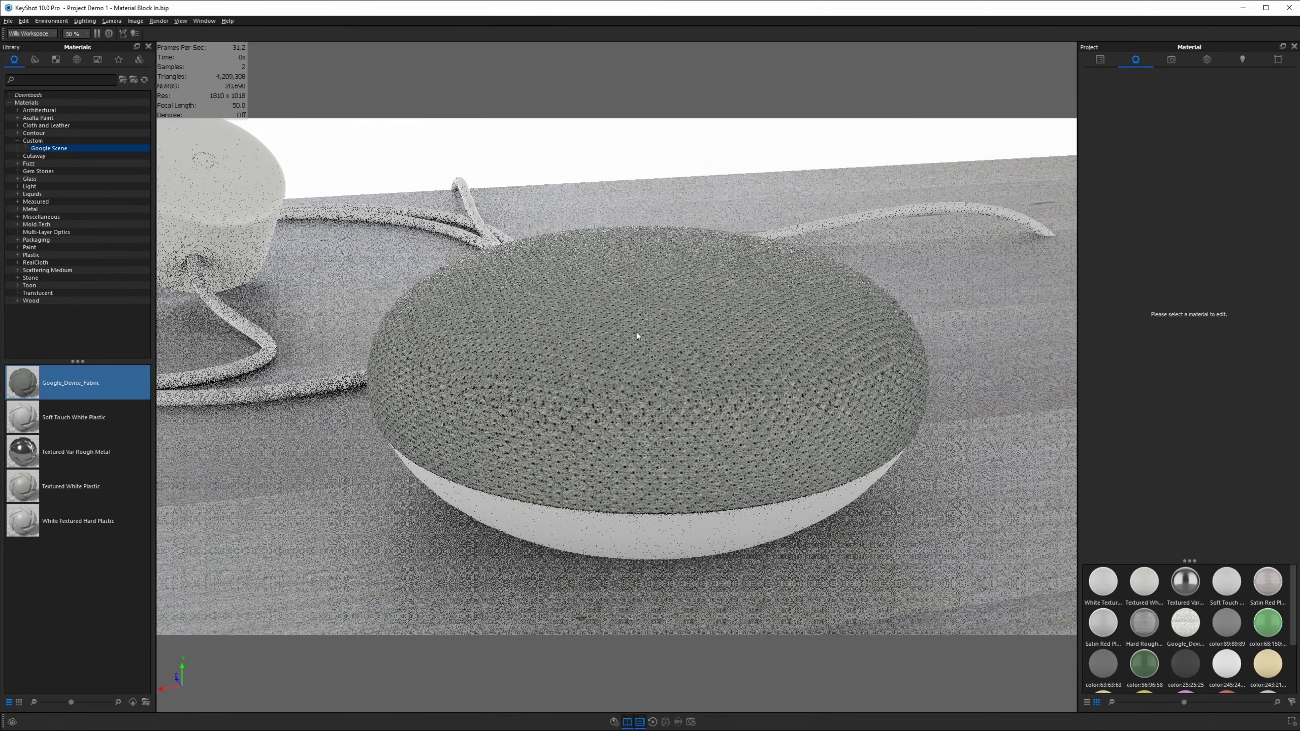
double_click(636, 332)
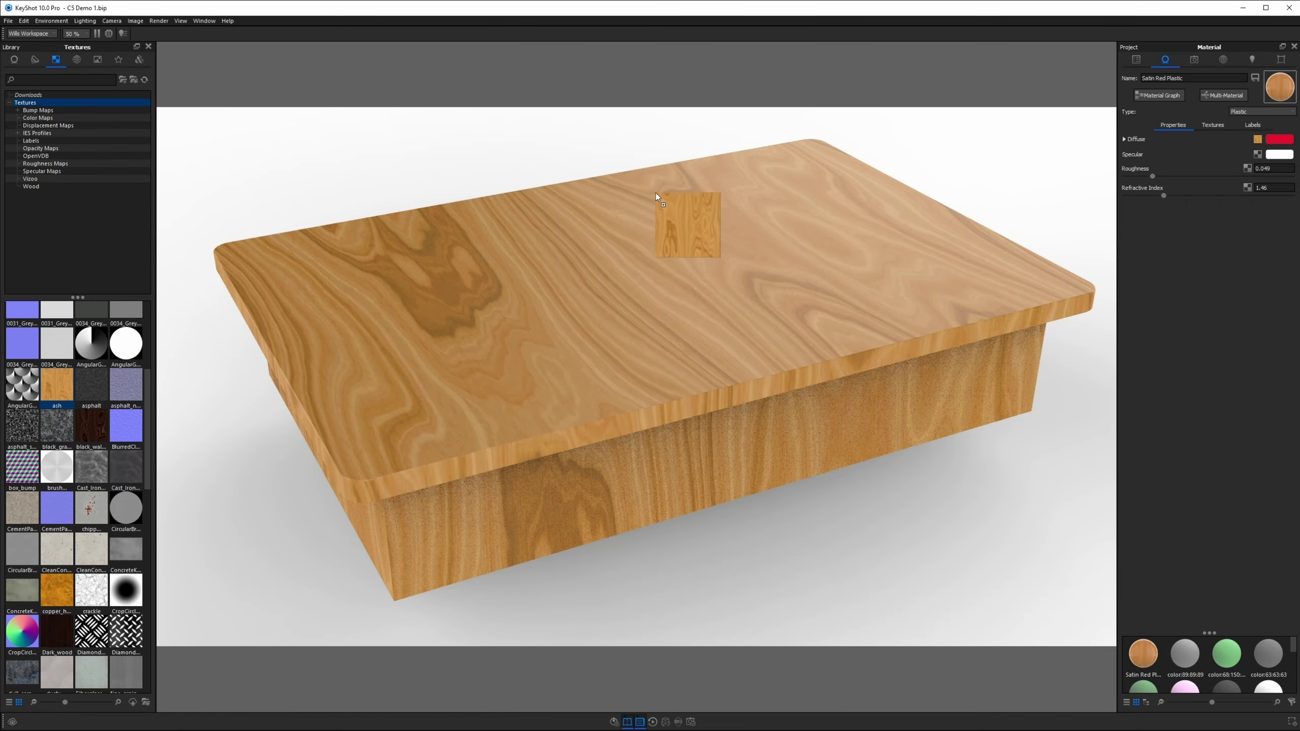
drag(656, 193, 700, 286)
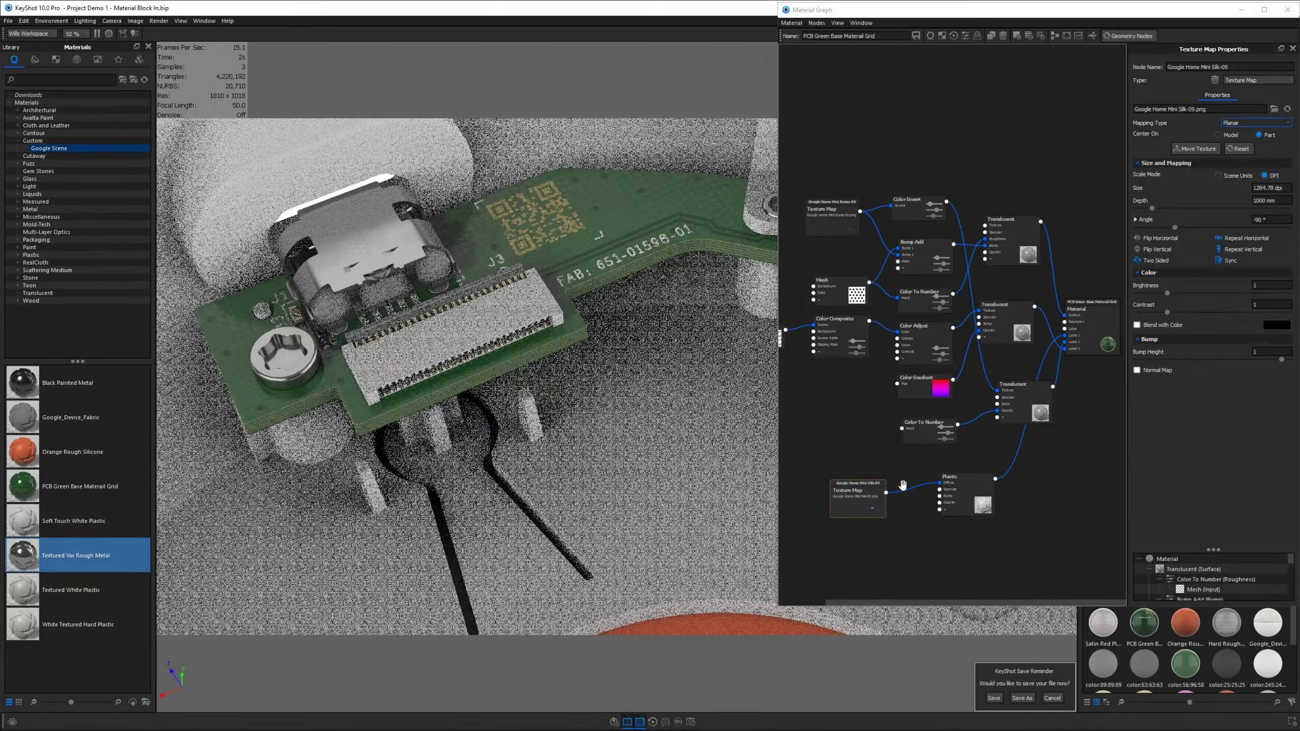
drag(886, 492, 939, 495)
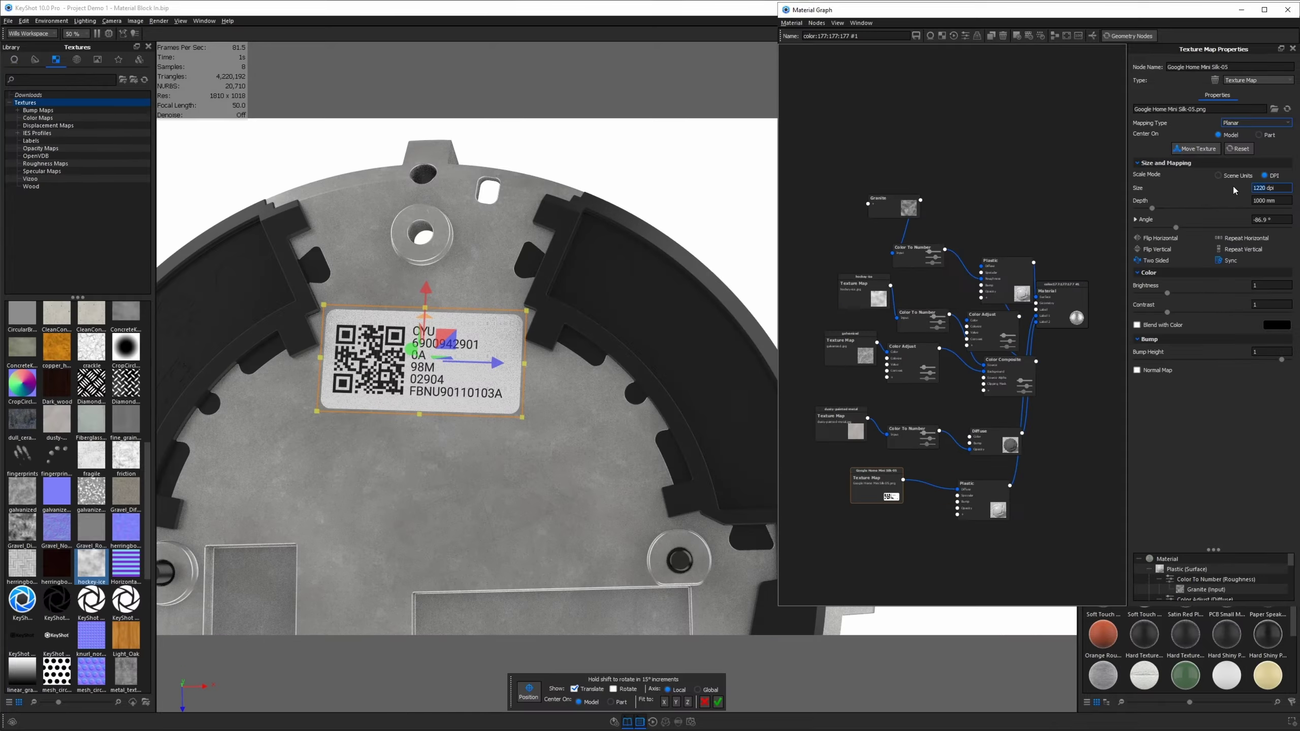
text(0.1)
key(Return)
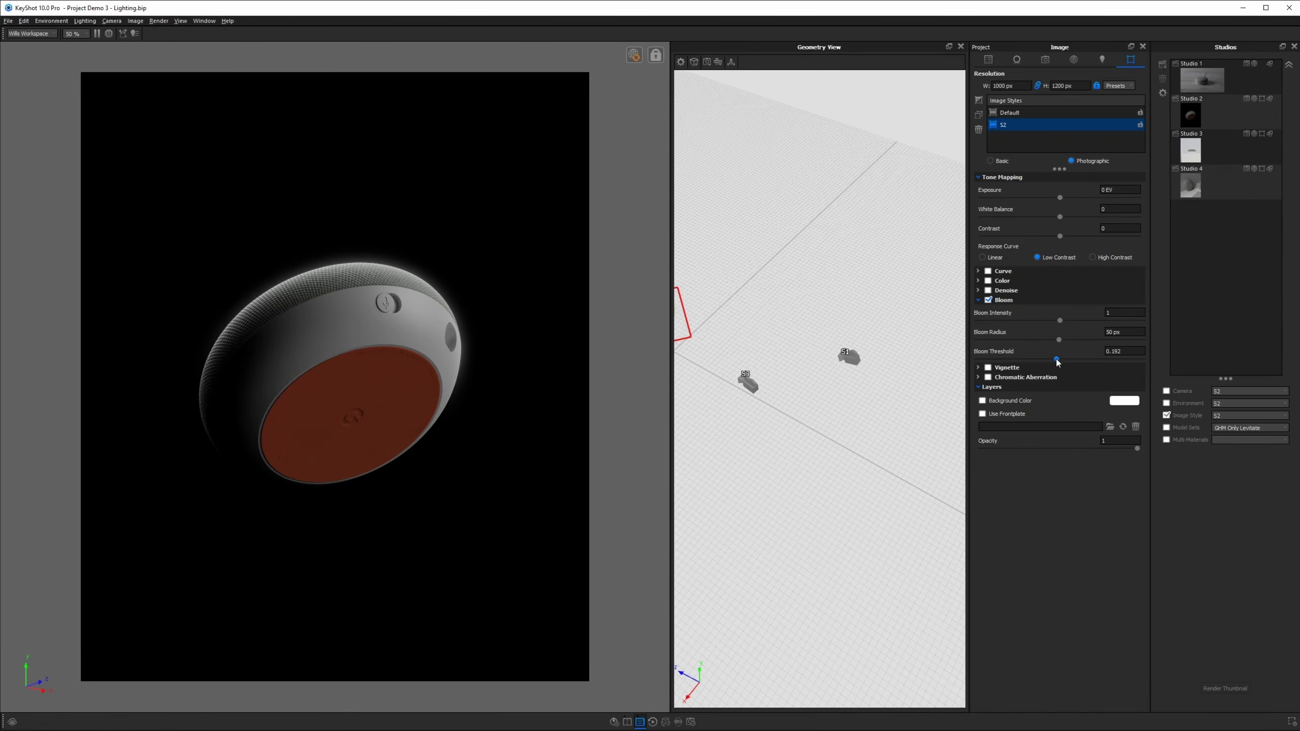
click(1123, 352)
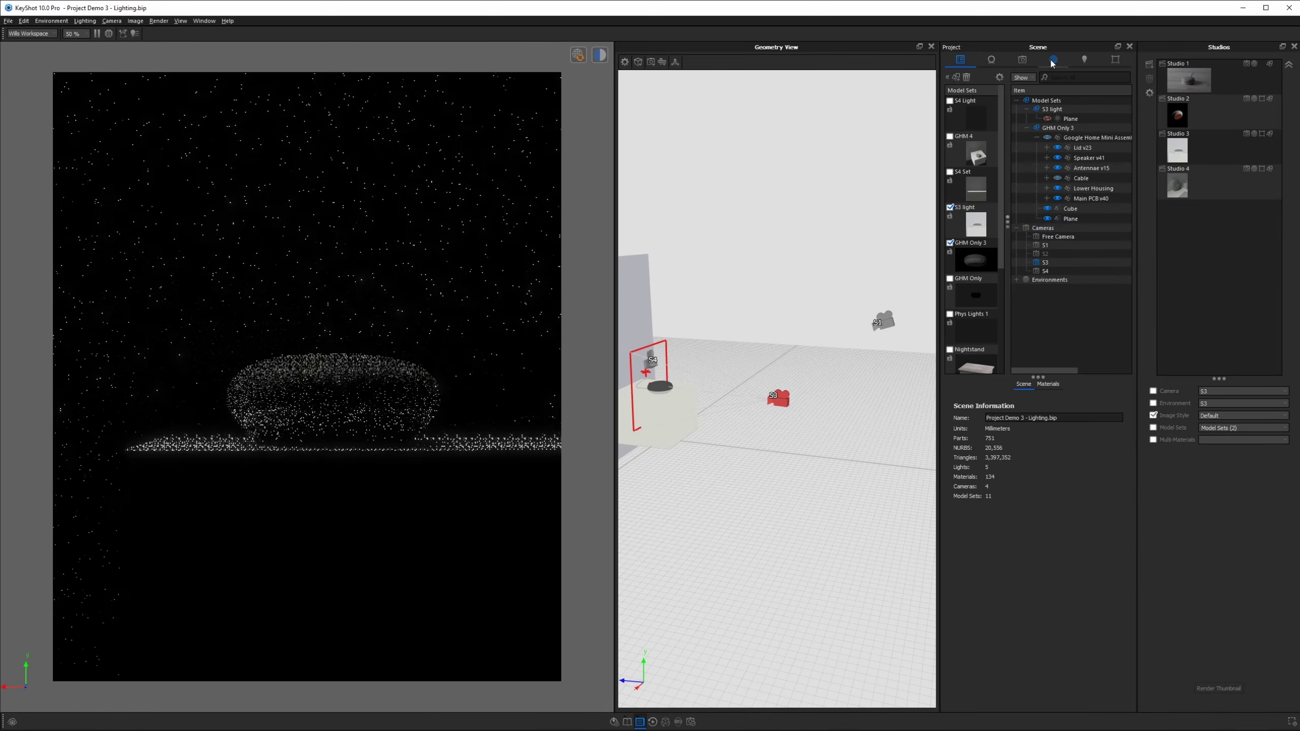
click(1052, 60)
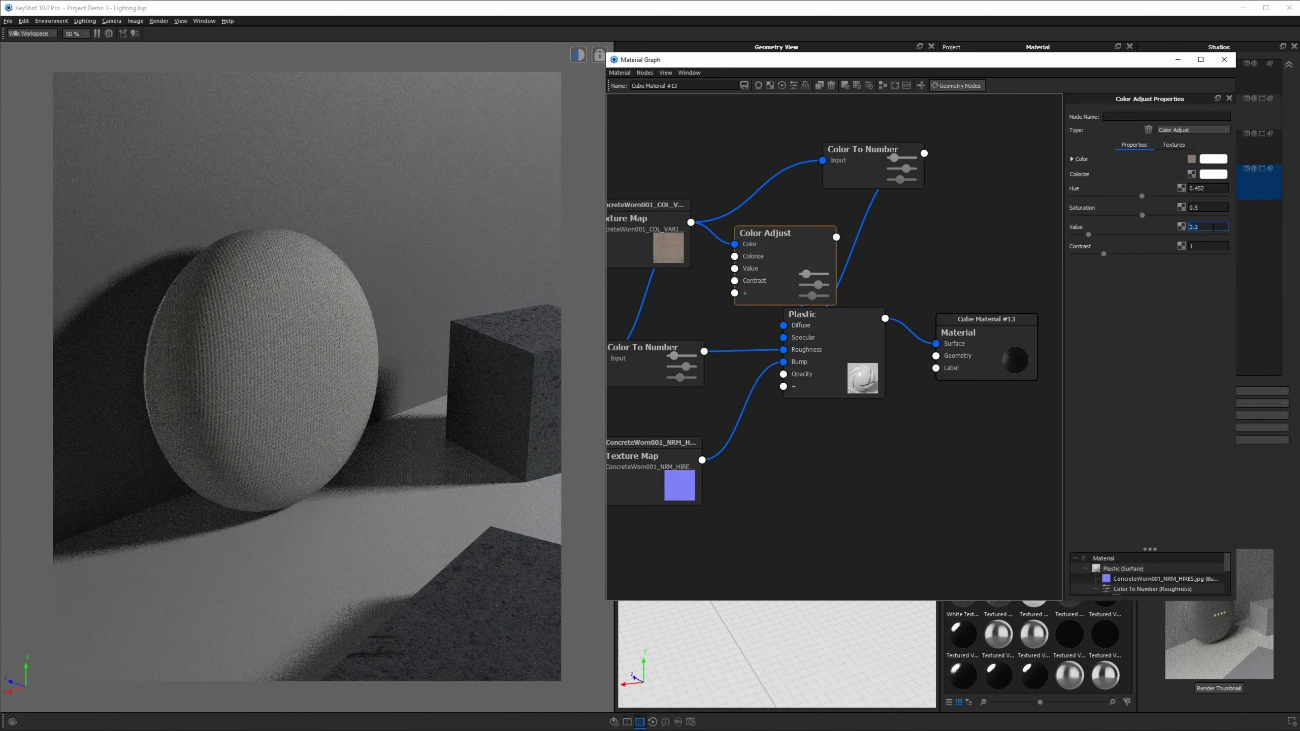
key(BackSpace)
key(BackSpace)
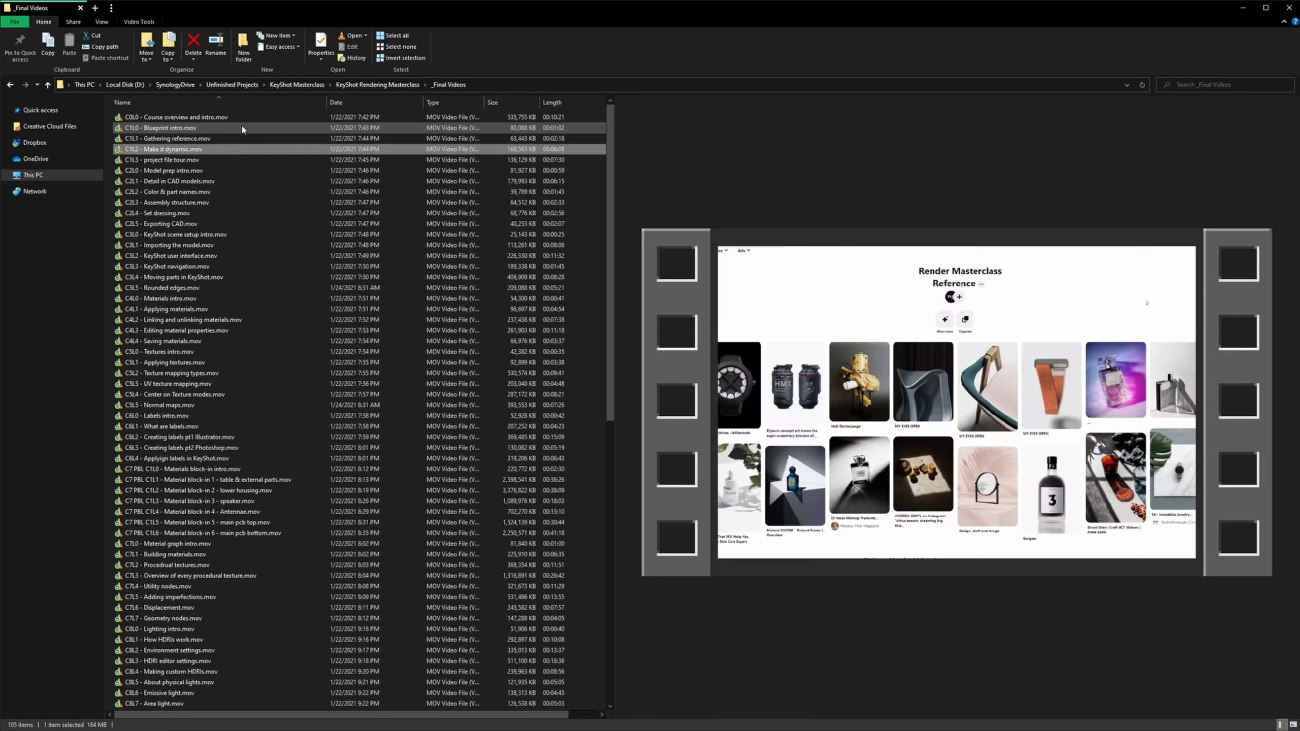
- Browse the course video files in the _Final Videos folder, previewing them one after another
key(Down)
key(Down)
key(Down)
key(Down)
key(Down)
key(Down)
key(Down)
key(Down)
key(Down)
key(Down)
key(Down)
key(Down)
key(Down)
key(Down)
key(Down)
key(Down)
key(Down)
key(Down)
key(Down)
key(Down)
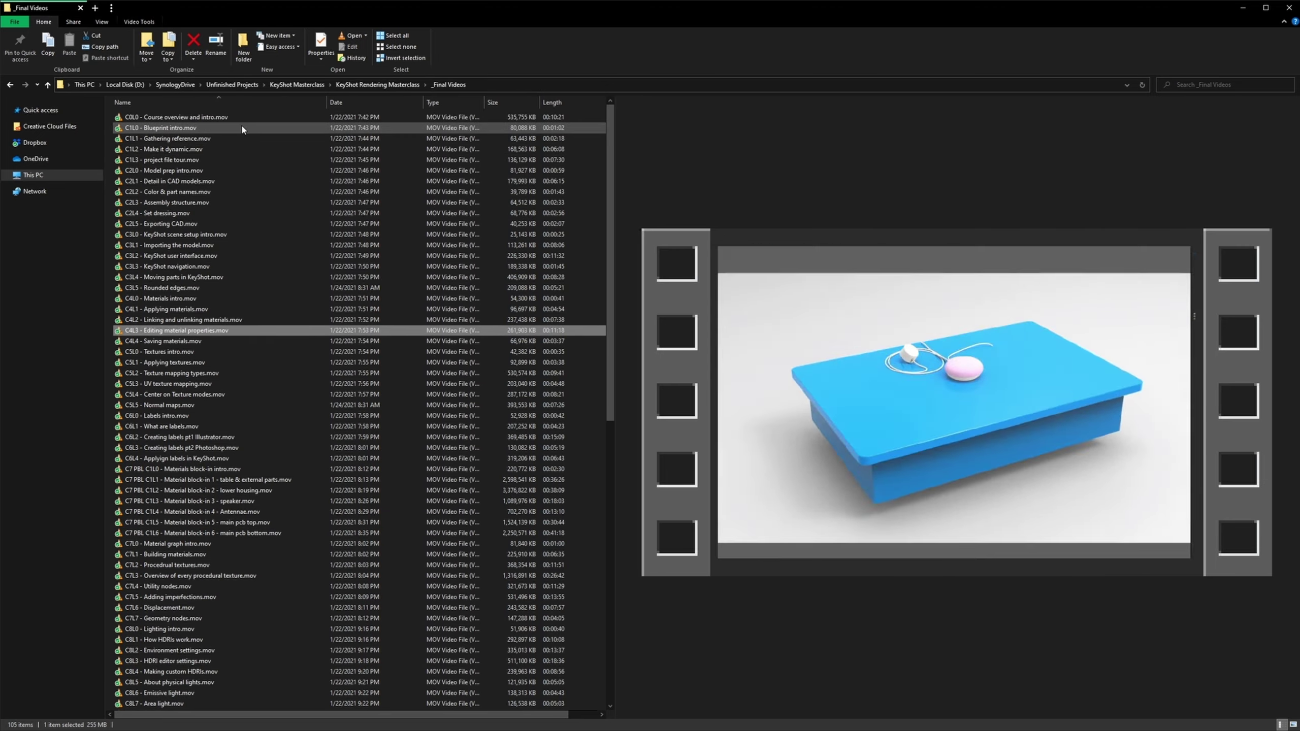
key(Down)
key(Down)
key(Down)
key(Down)
key(Down)
key(Down)
key(Down)
key(Down)
key(Down)
key(Down)
key(Down)
key(Down)
key(Down)
key(Down)
key(Down)
key(Down)
key(Down)
key(Down)
key(Down)
key(Down)
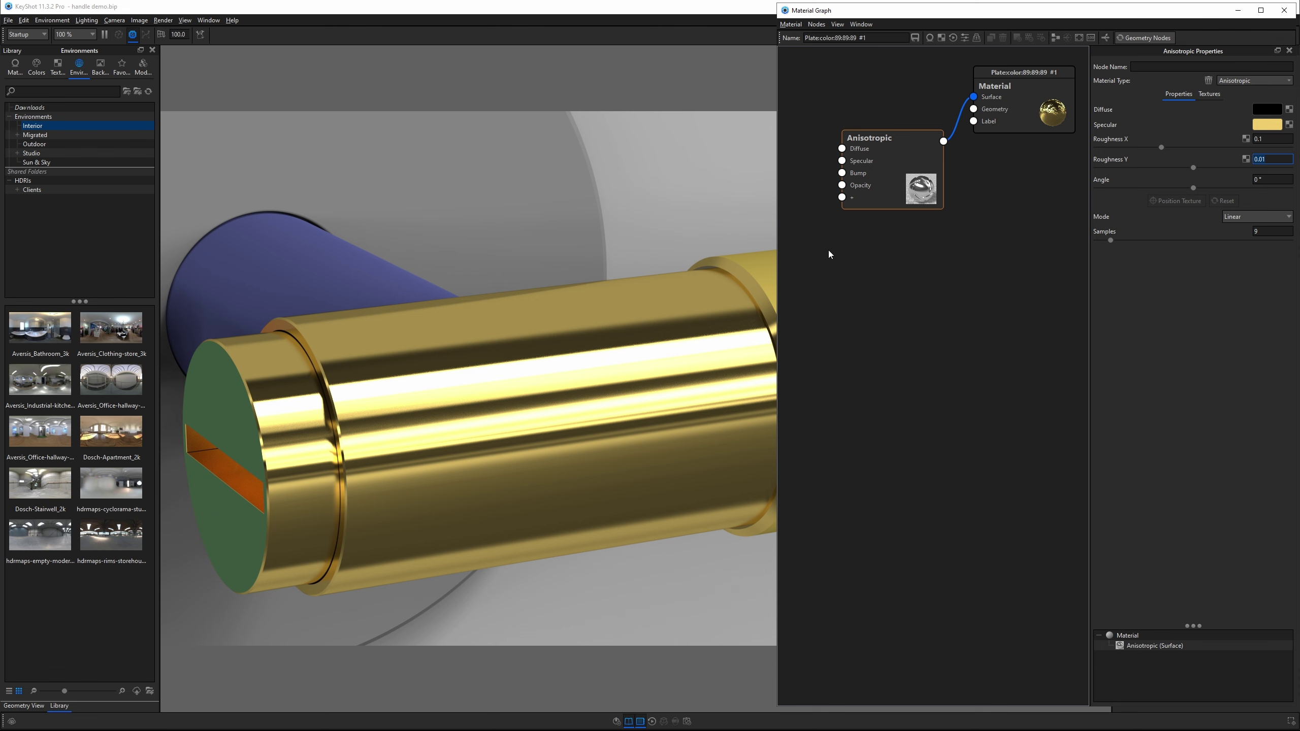
- Add a Brushed (Radial) texture node to the handle's material graph and connect it to the Anisotropic node's Specular input
right_click(834, 246)
mouse_move(858, 279)
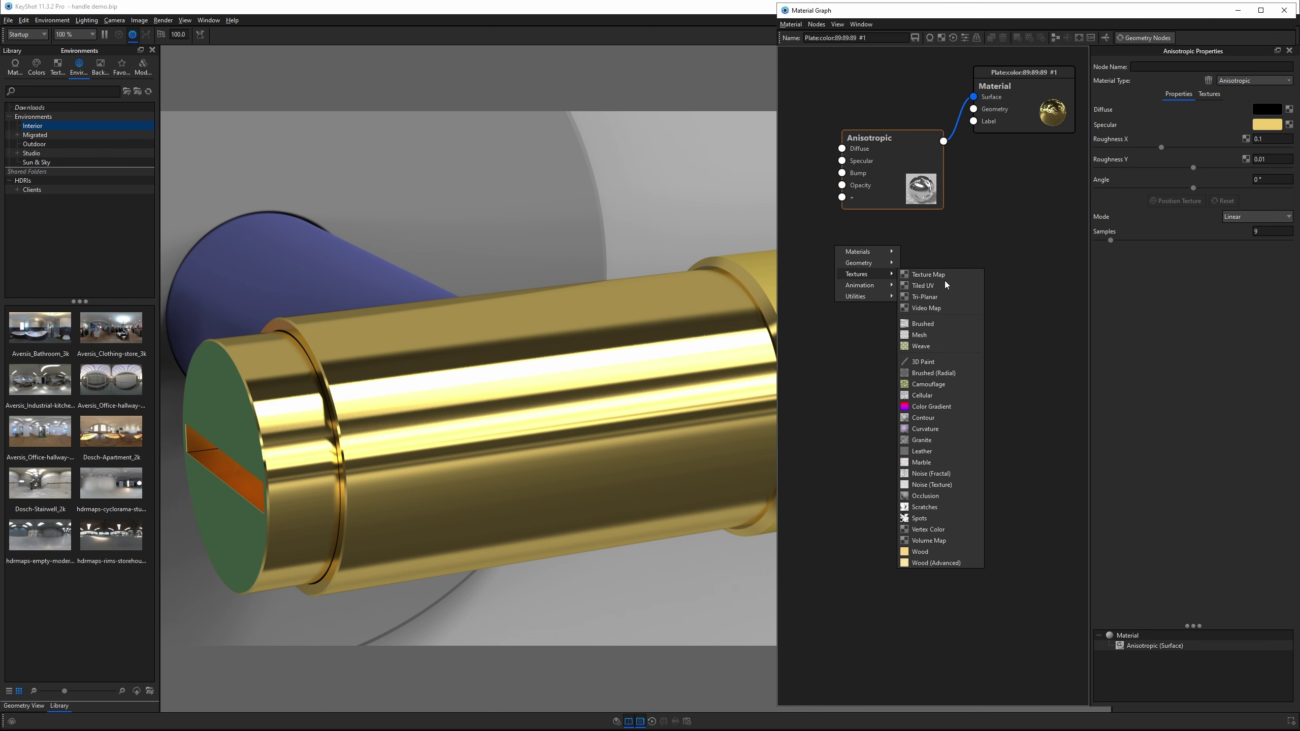
click(941, 373)
mouse_move(935, 256)
mouse_down()
mouse_move(916, 182)
mouse_move(901, 204)
mouse_move(864, 146)
mouse_move(843, 161)
mouse_up()
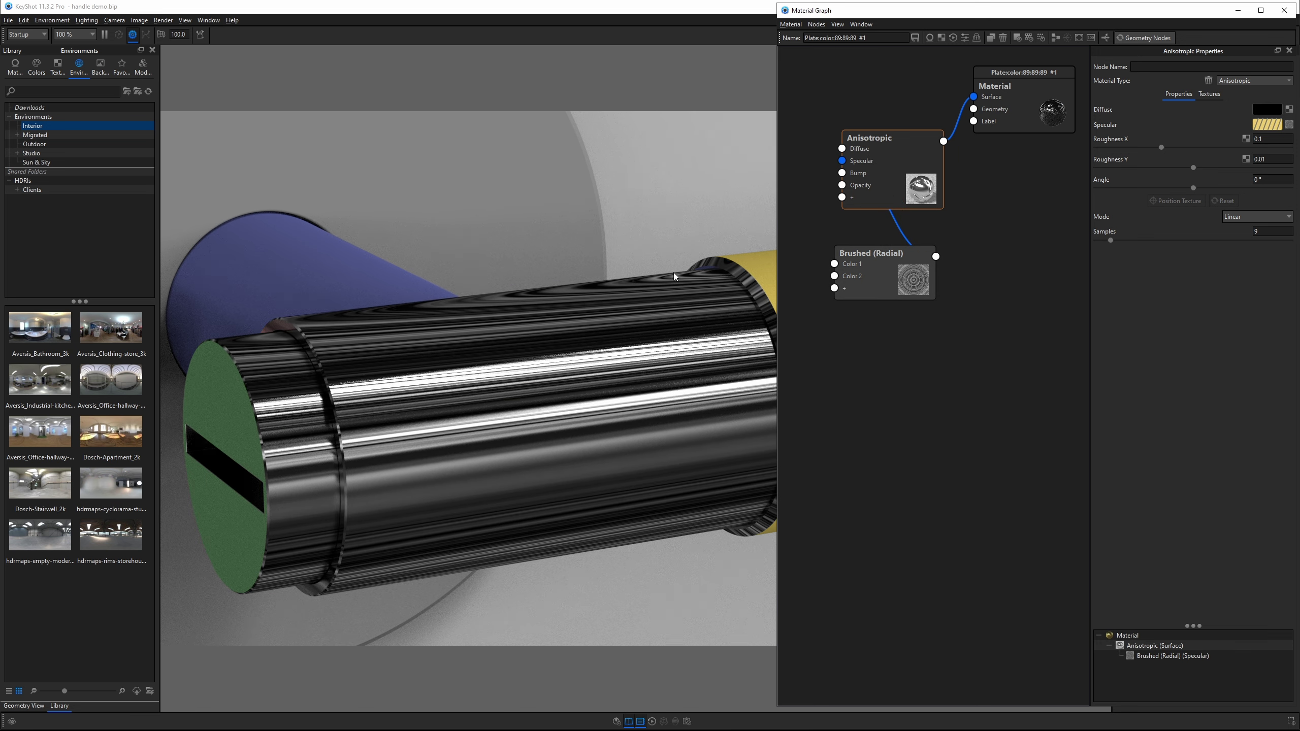
- Start repositioning the Brushed (Radial) texture on the door handle and centre it on the part
scroll(653, 284, up, 2)
scroll(653, 284, down, 10)
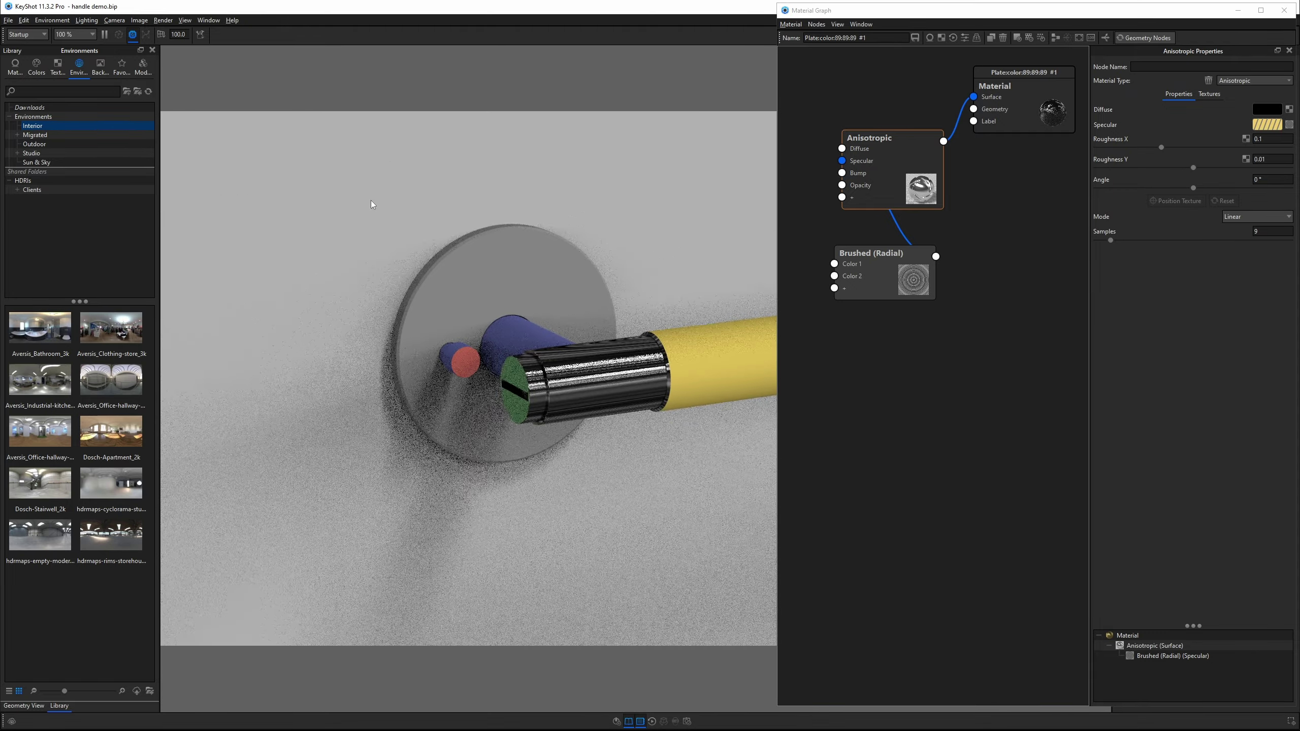
drag(372, 205, 461, 272)
scroll(624, 324, down, 5)
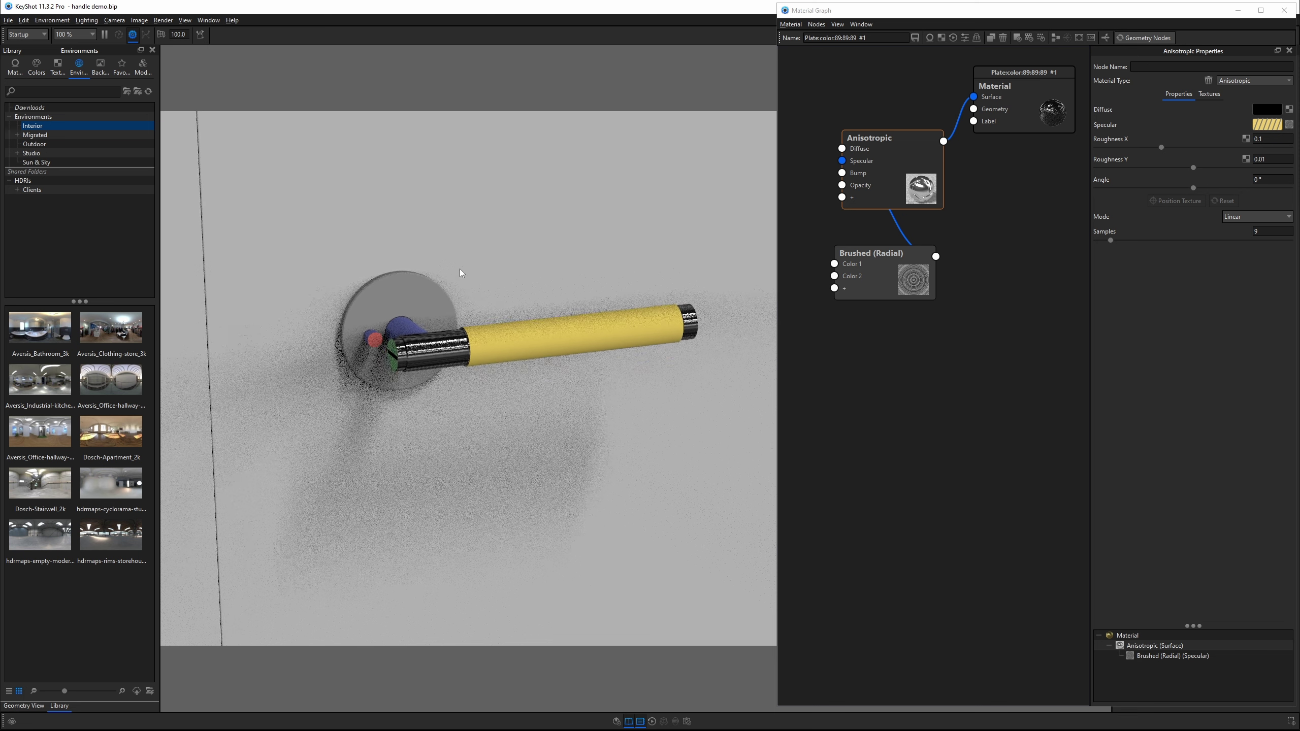
scroll(328, 296, up, 2)
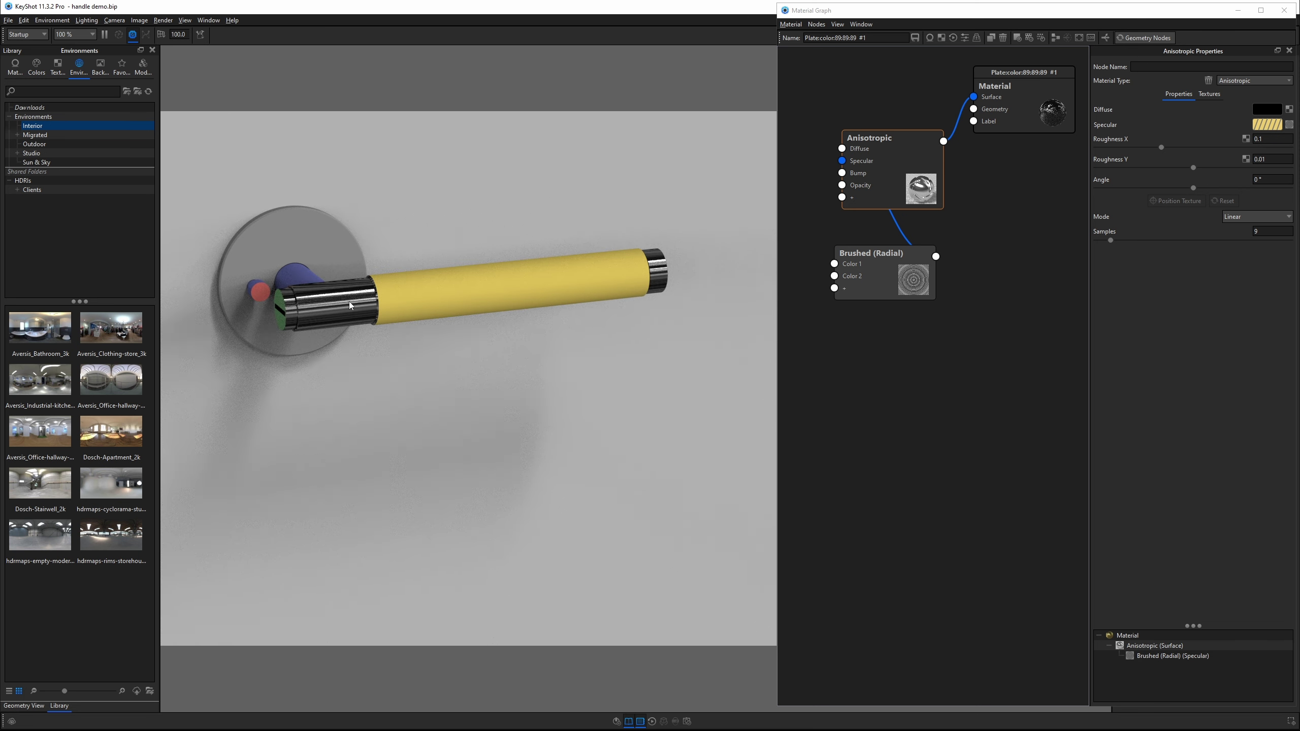
click(840, 264)
drag(858, 277, 849, 254)
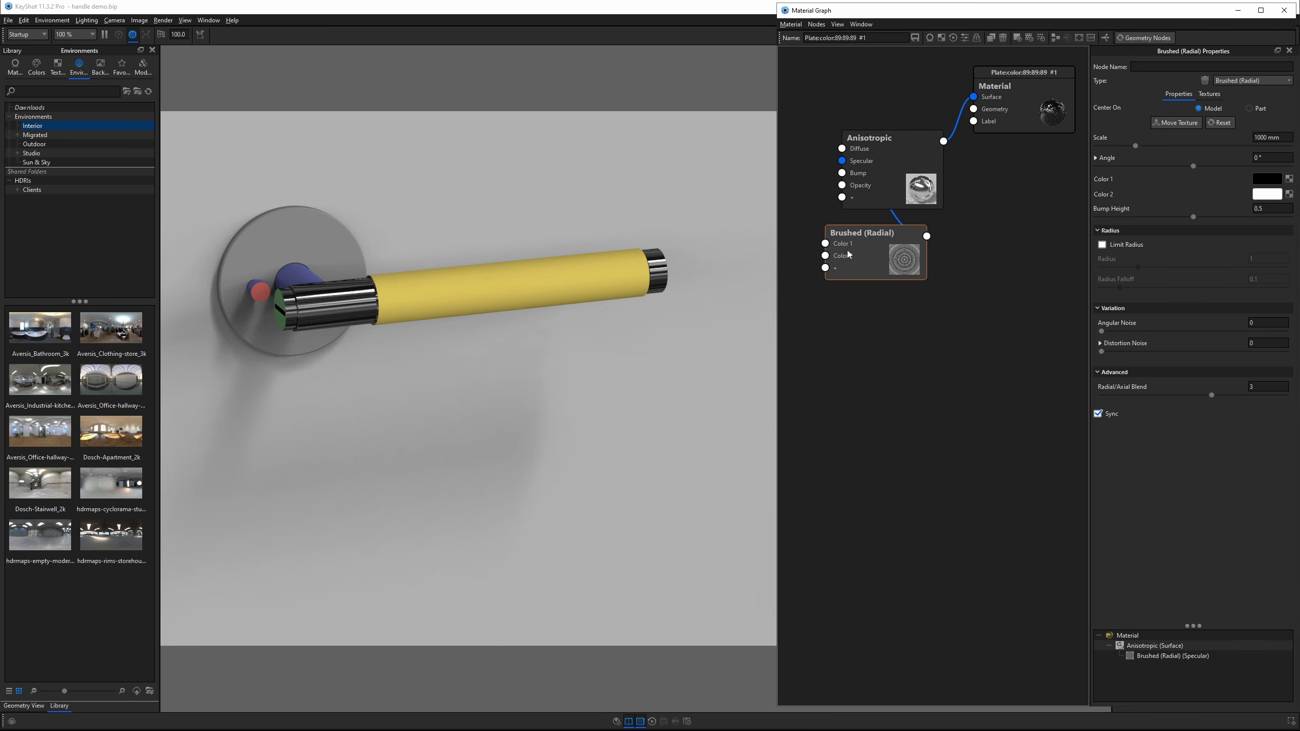
click(1181, 123)
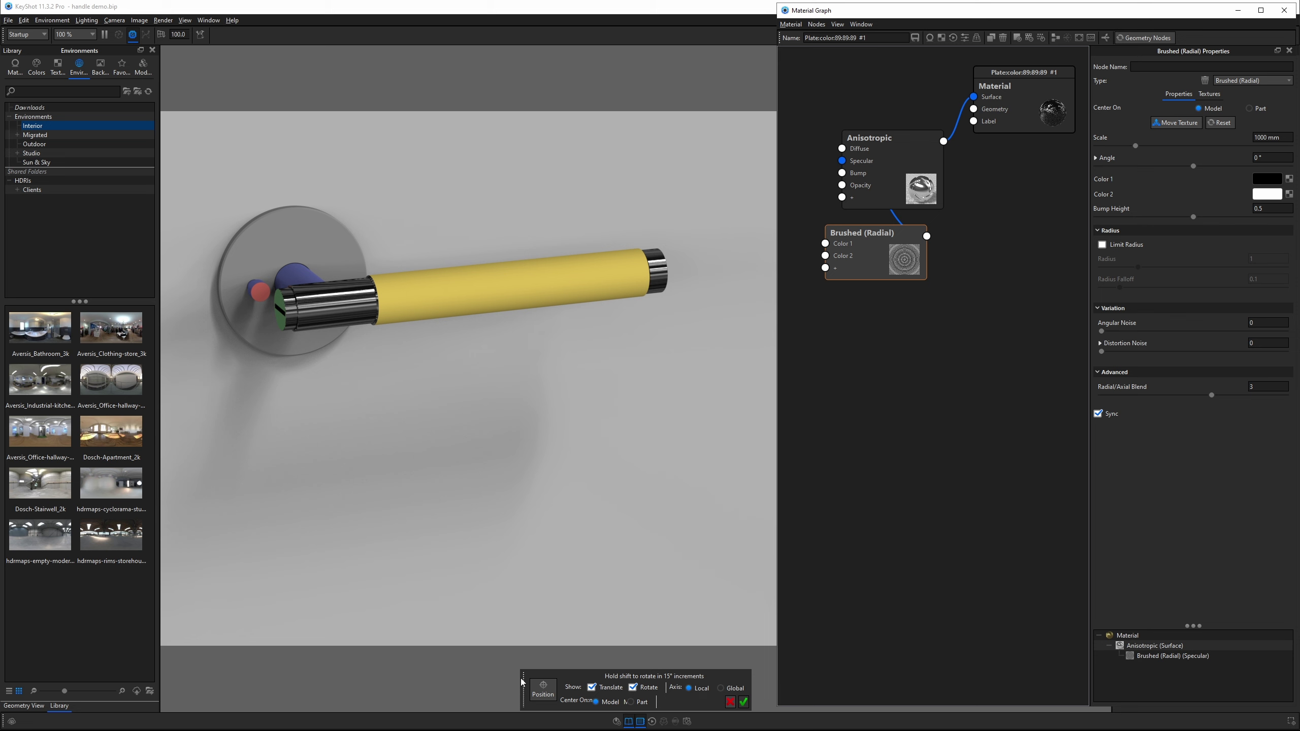
drag(523, 685, 493, 115)
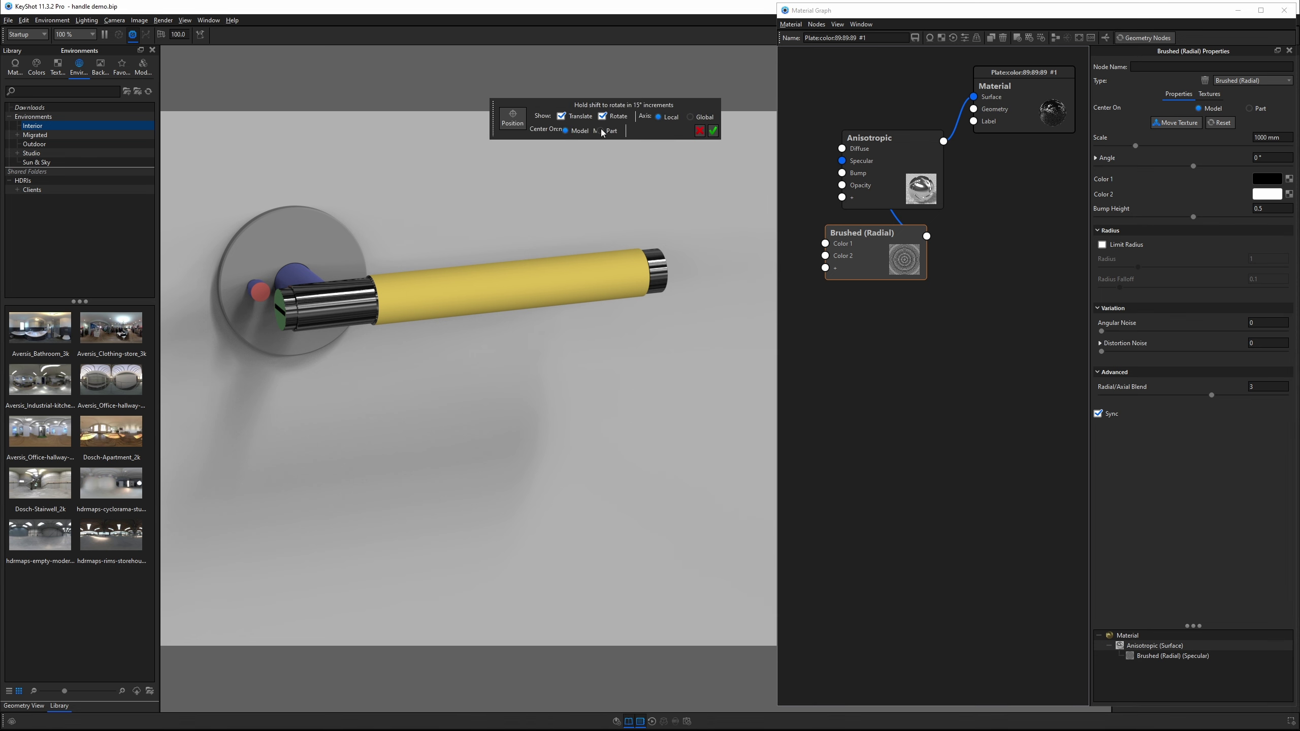
click(600, 131)
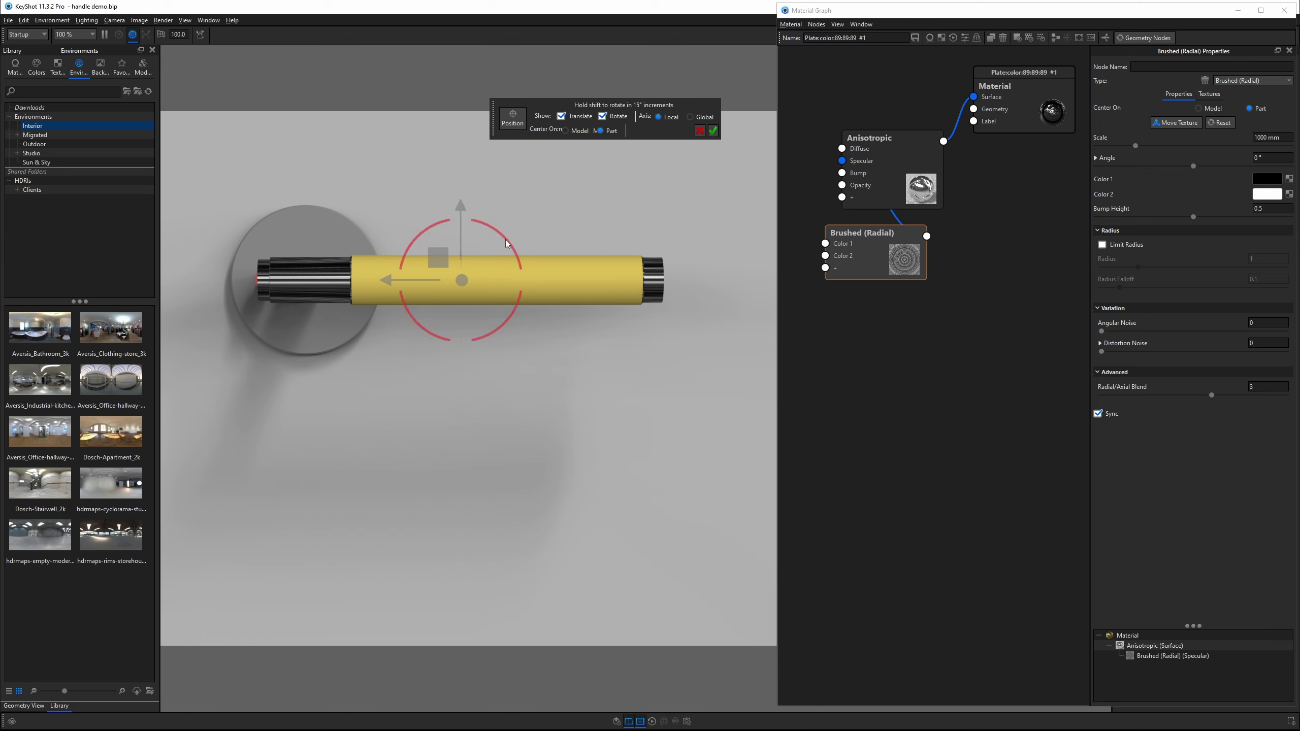
- Rotate the Brushed (Radial) texture to an angle of -180° so its brush lines run around the handle's end
mouse_move(506, 243)
mouse_down()
mouse_move(463, 225)
mouse_move(413, 235)
mouse_up()
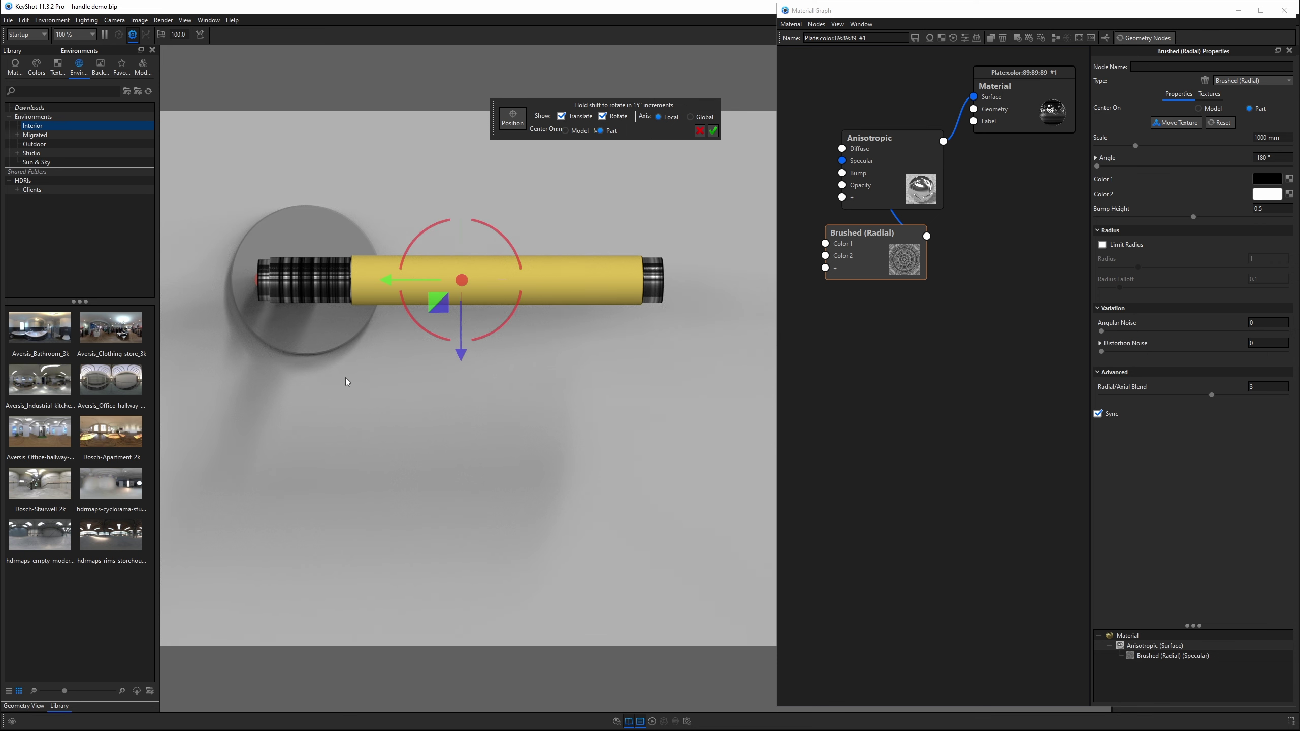
drag(343, 377, 452, 395)
scroll(420, 377, up, 5)
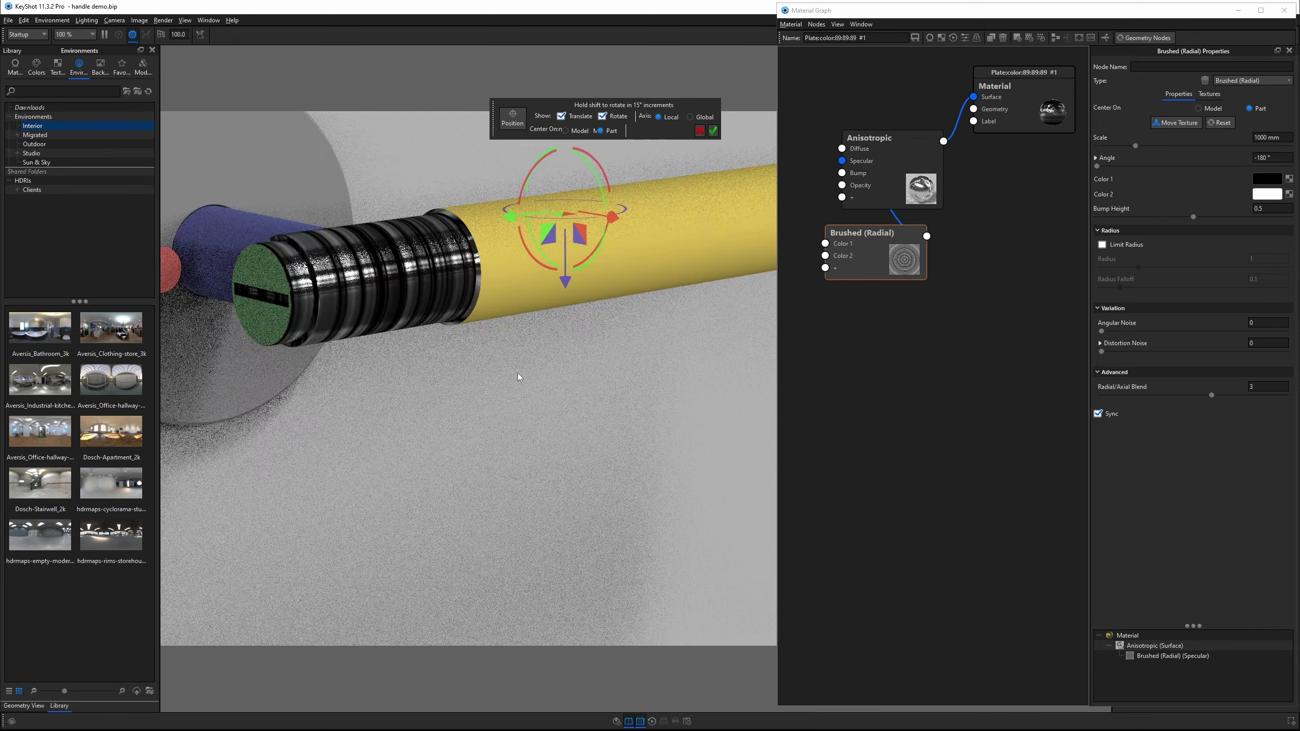
- Set the scale of the Brushed (Radial) texture to 10 mm
mouse_move(1128, 145)
mouse_down()
mouse_move(1113, 148)
mouse_move(1178, 146)
mouse_up()
double_click(1264, 137)
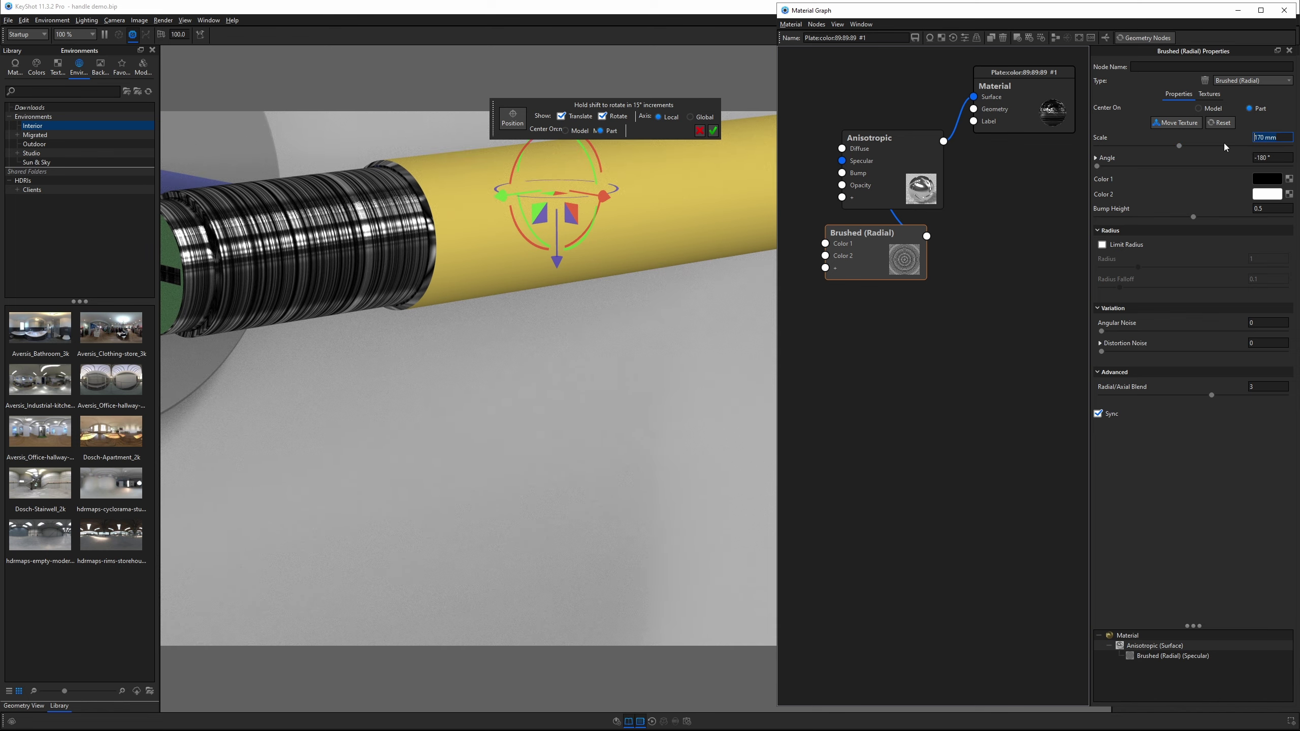
text(10)
key(Return)
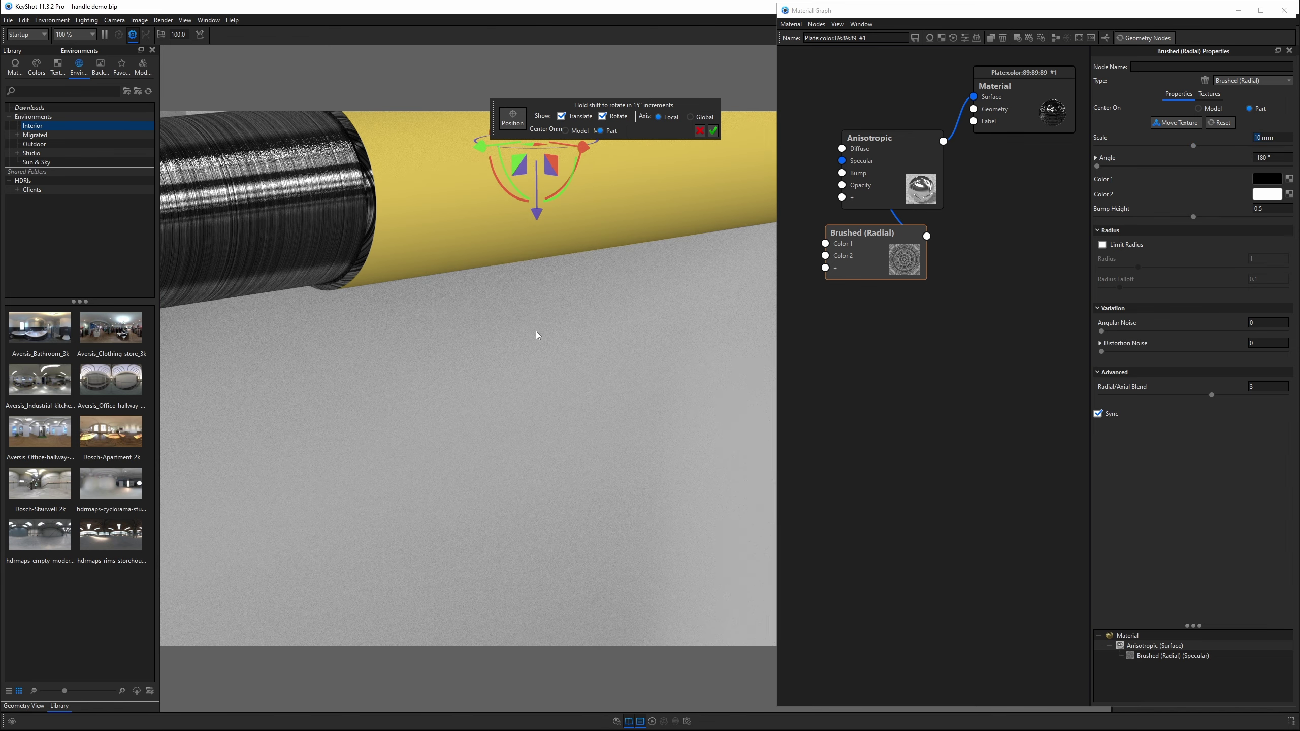
- Move the Brushed (Radial) texture along X to the centre of the handle's round end, at about 21.873 mm, and accept the position
scroll(536, 334, up, 3)
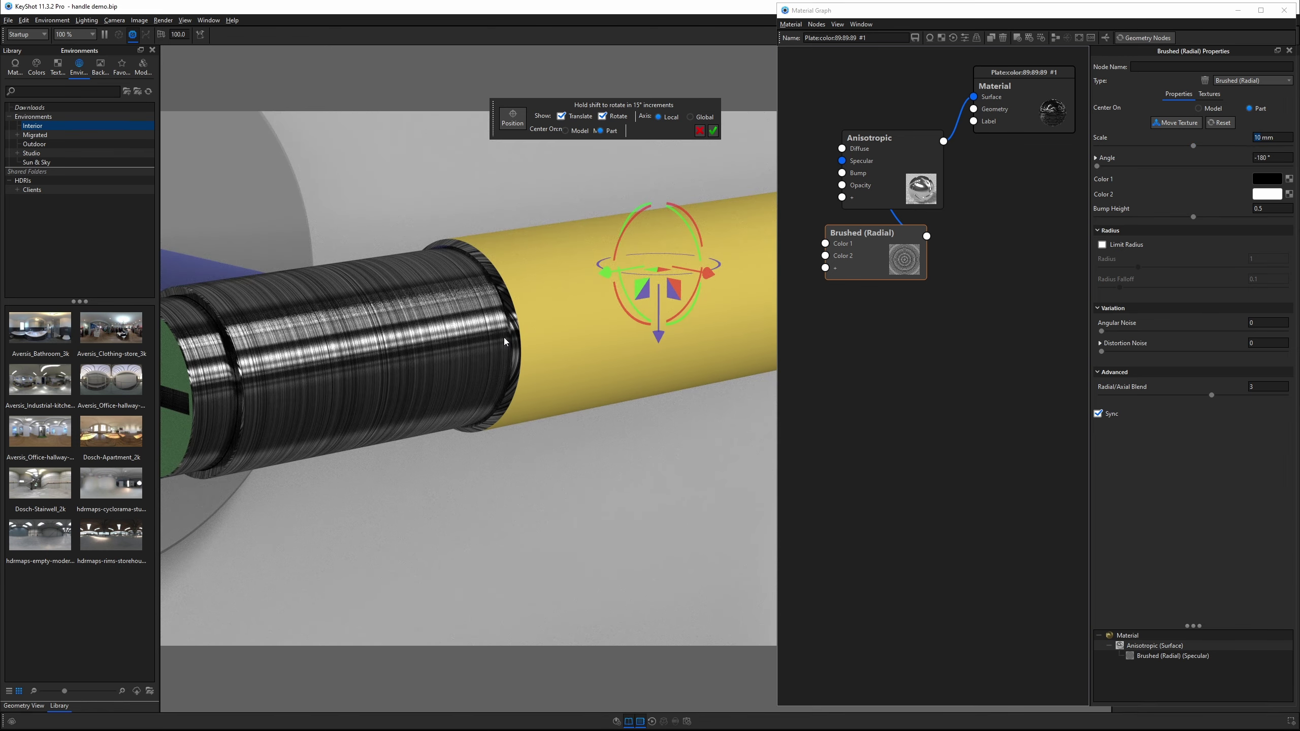
scroll(525, 345, down, 3)
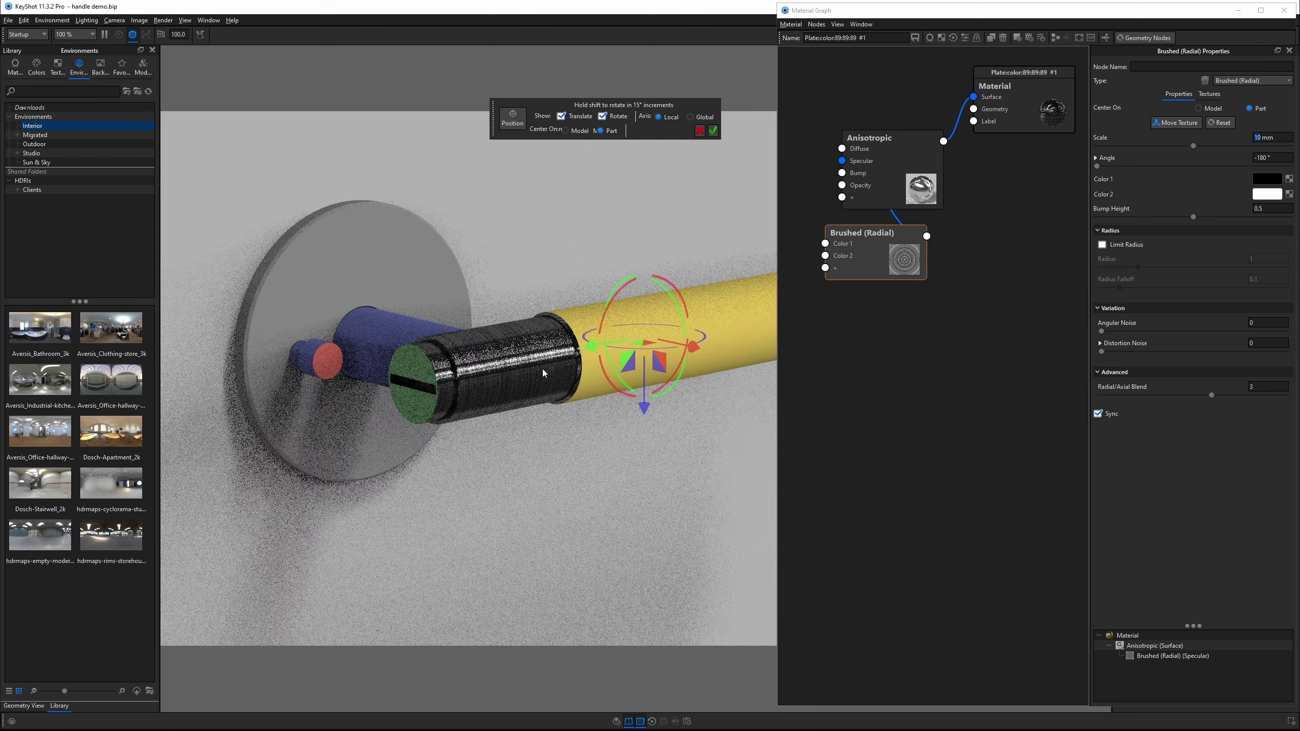
drag(543, 373, 593, 428)
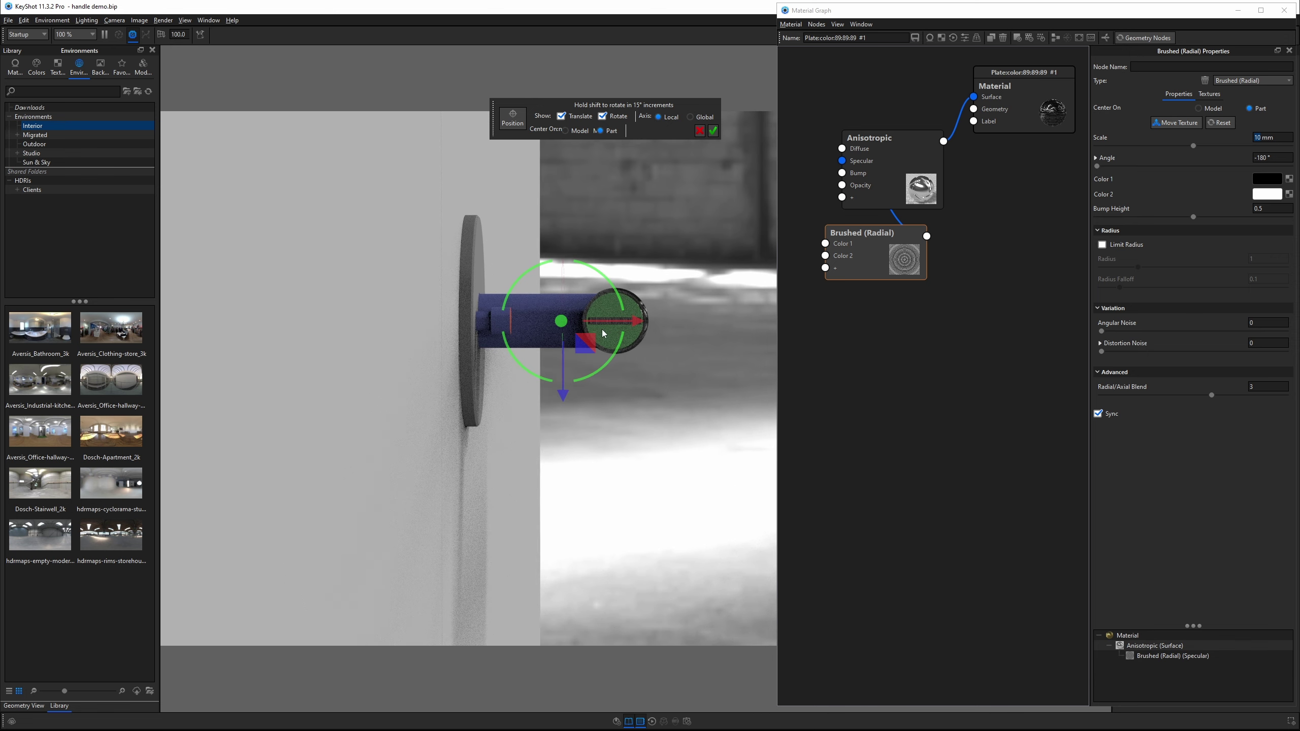
click(1095, 159)
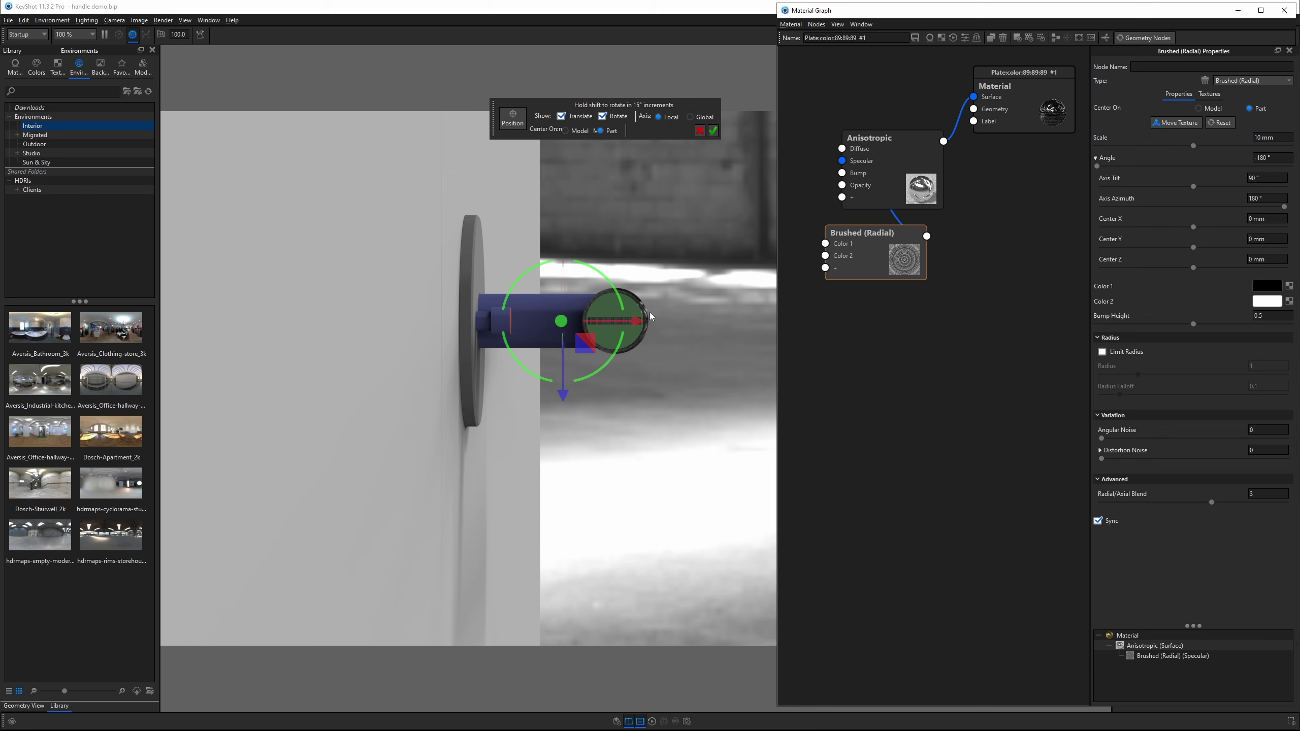
drag(637, 323, 686, 328)
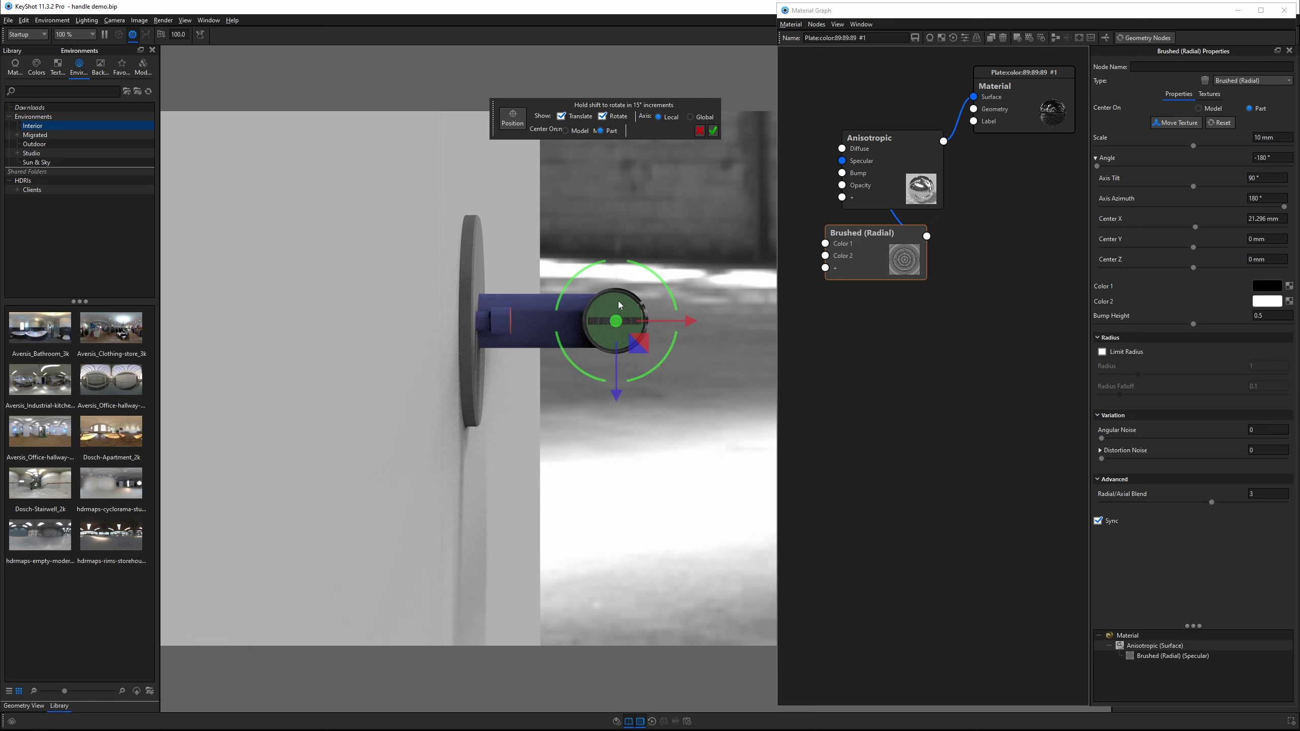
scroll(646, 325, up, 2)
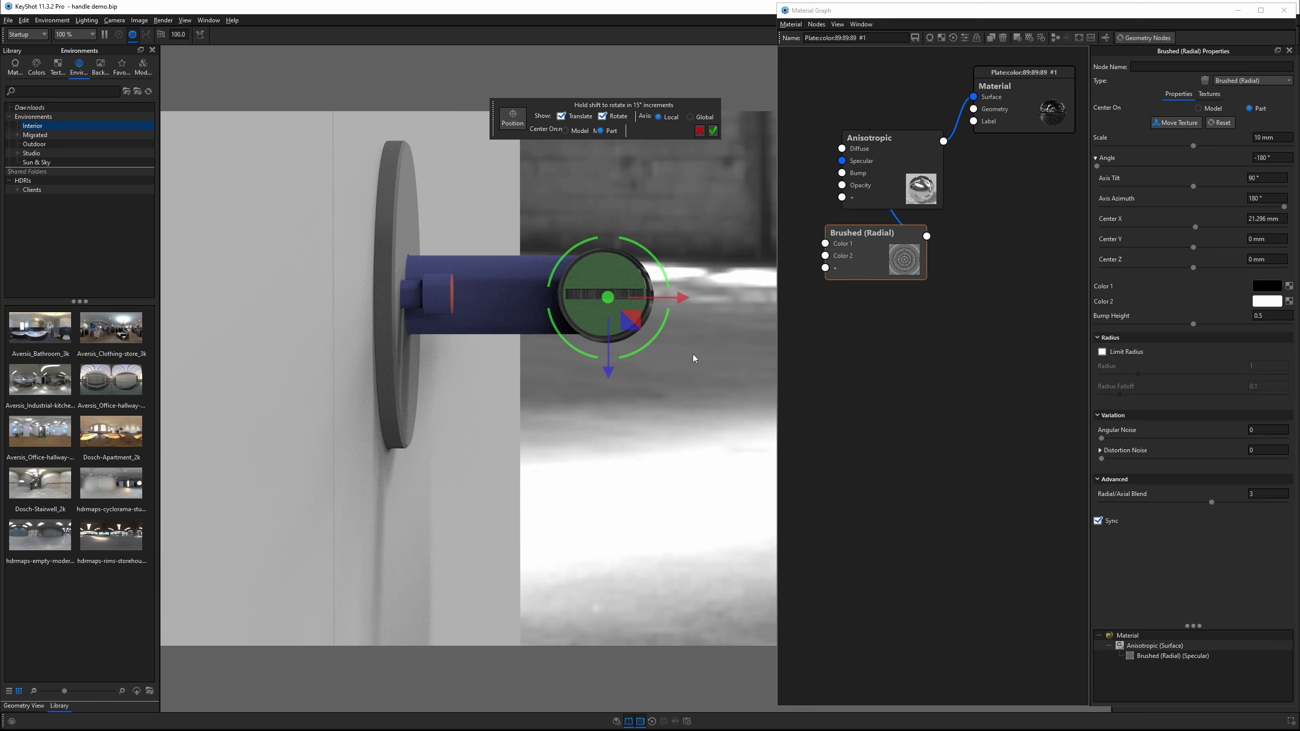
drag(685, 304, 684, 301)
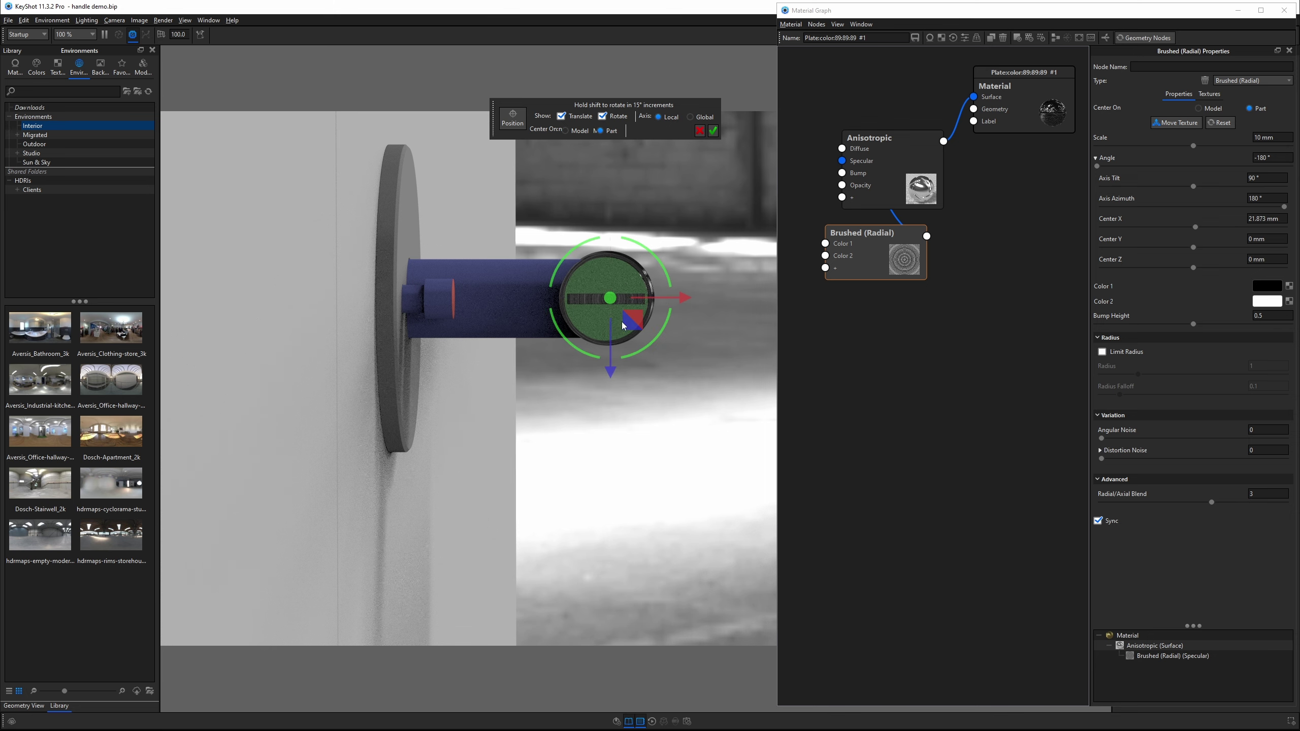
click(713, 131)
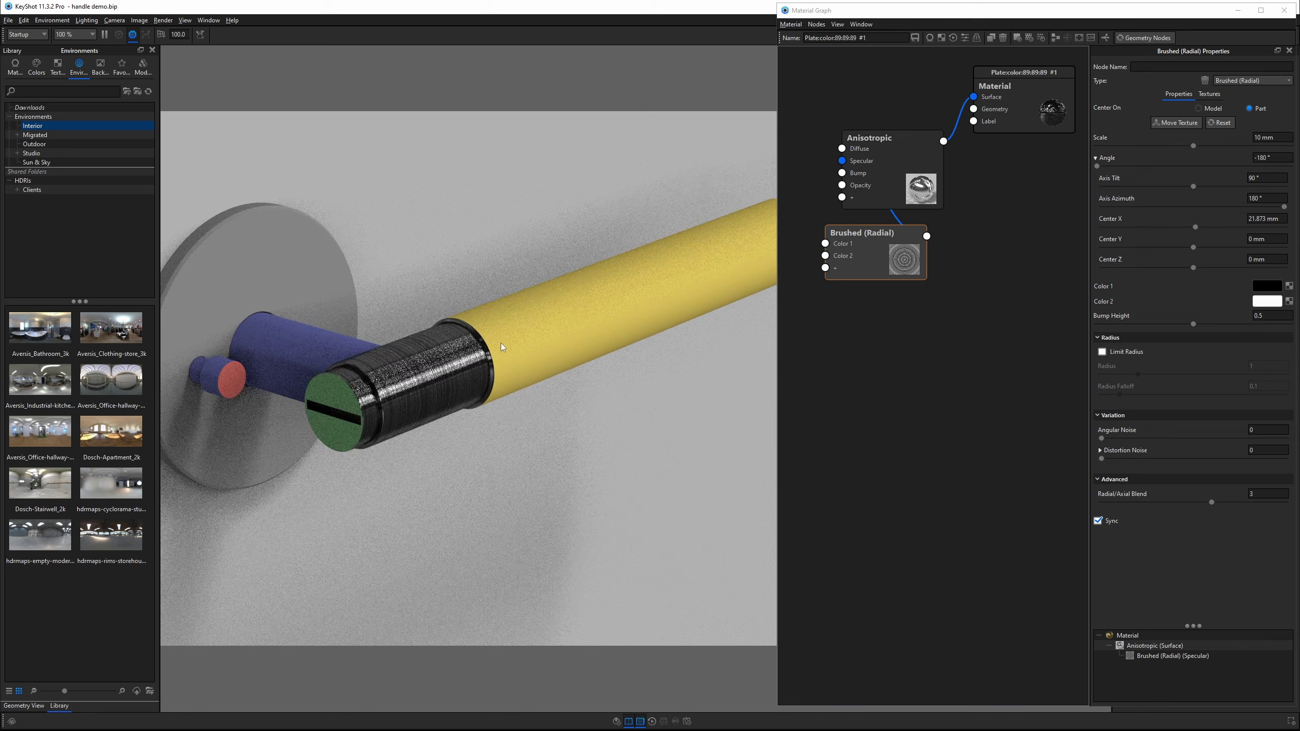
- Shift the Brushed (Radial) node slightly in the material graph and open its Color 1 for editing
drag(403, 361, 489, 373)
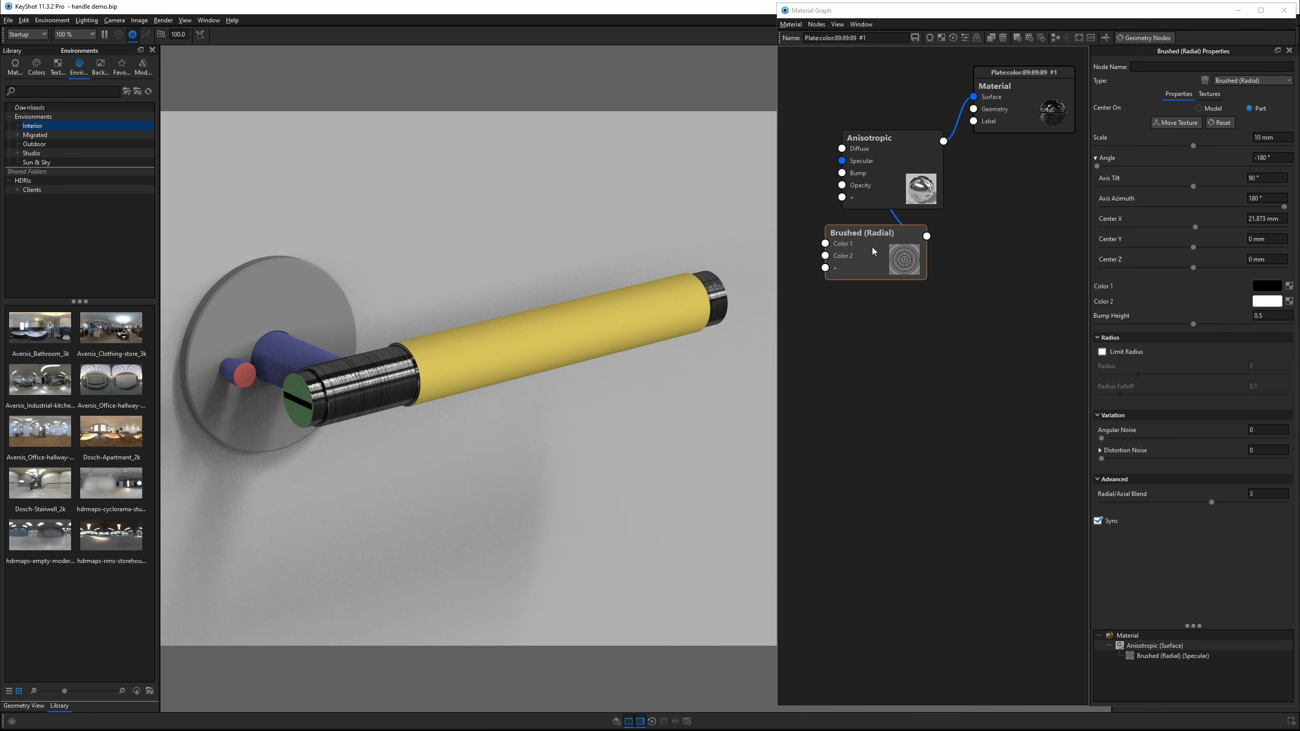
scroll(335, 385, up, 6)
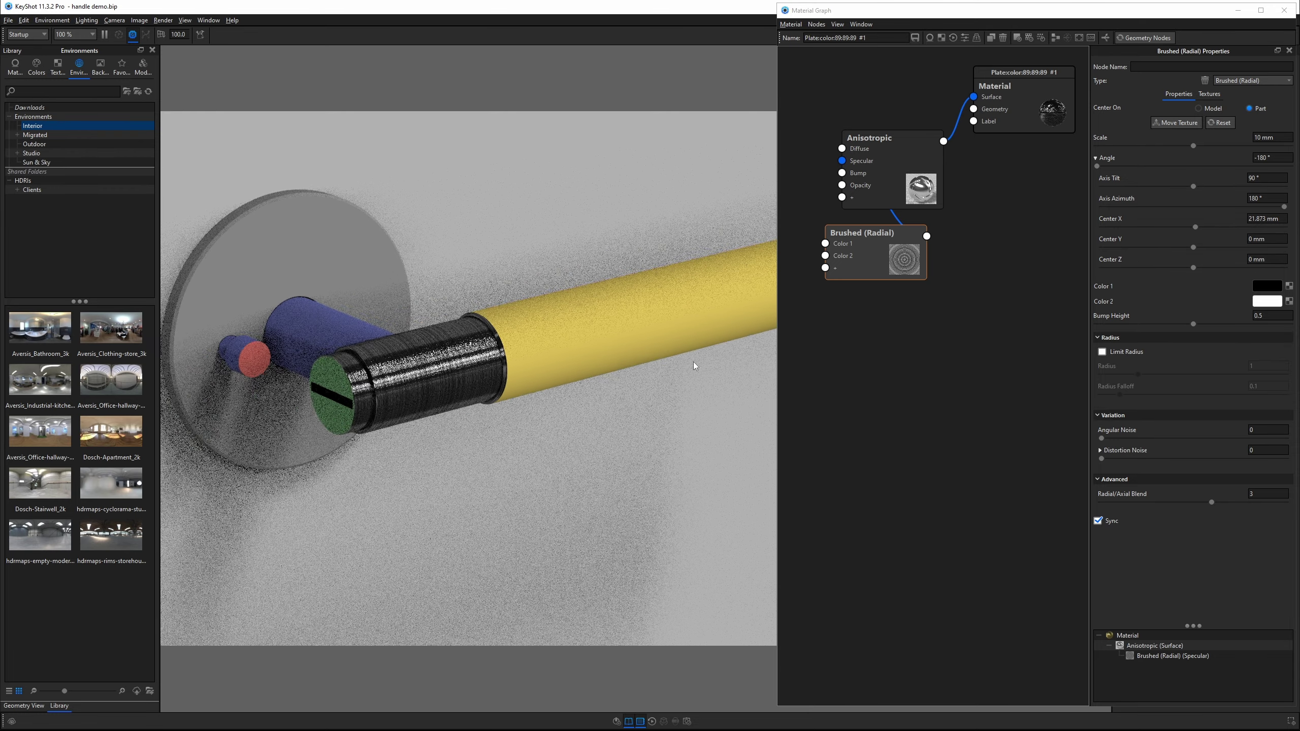
scroll(384, 372, down, 4)
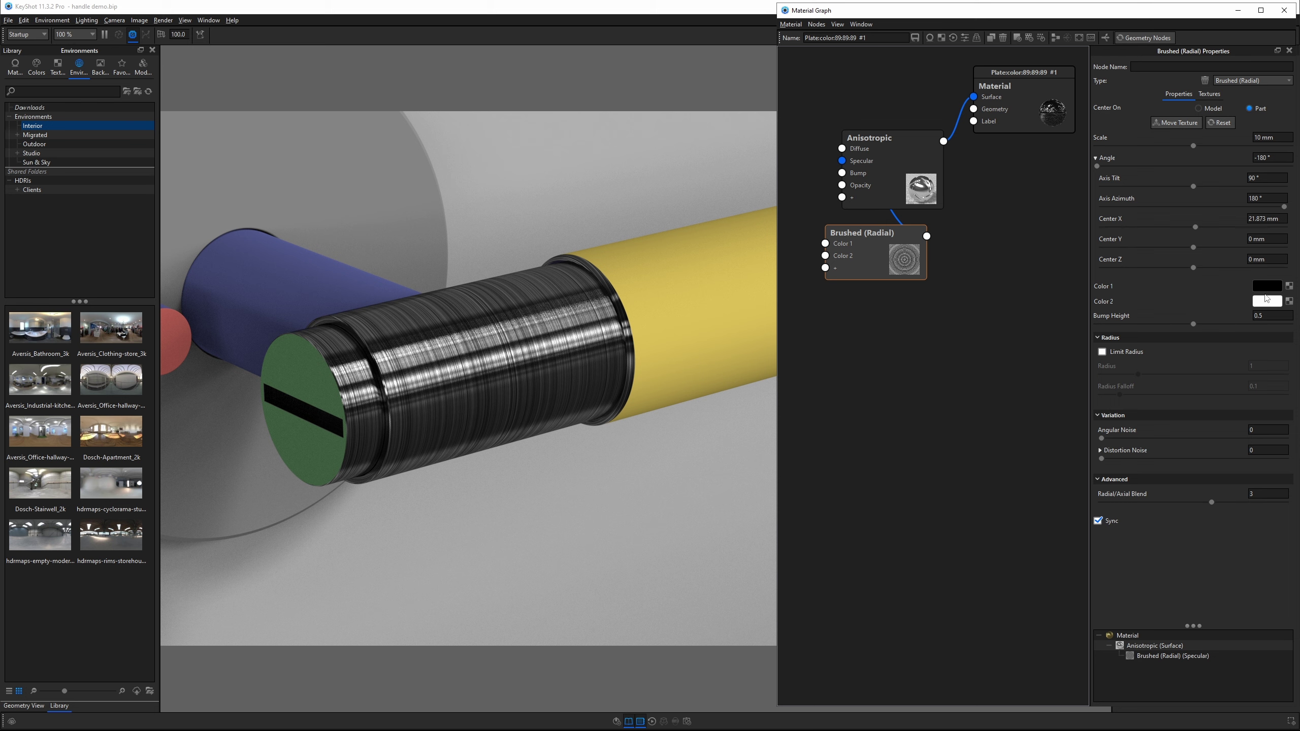
mouse_move(878, 252)
mouse_down()
mouse_move(852, 263)
mouse_move(868, 261)
mouse_up()
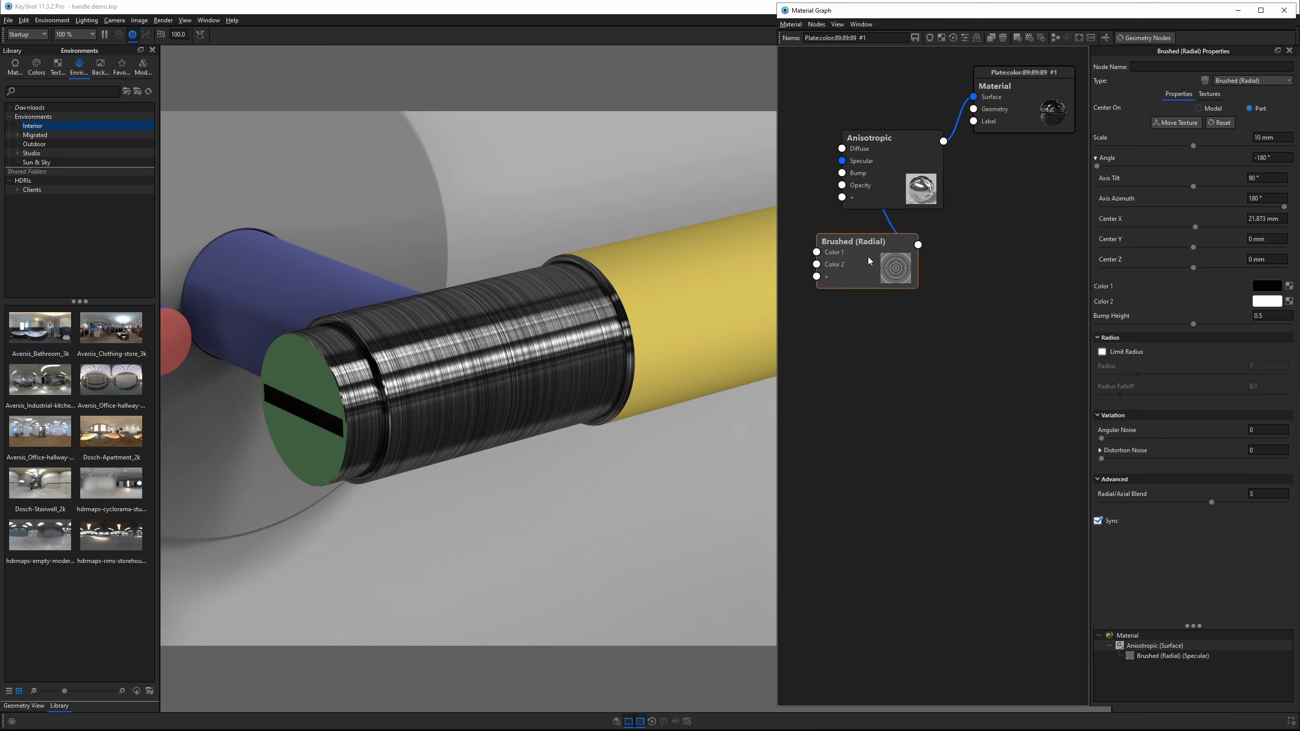
click(1266, 288)
- Try to sample Color 1 from the brass door handle reference photo
key(alt+Tab)
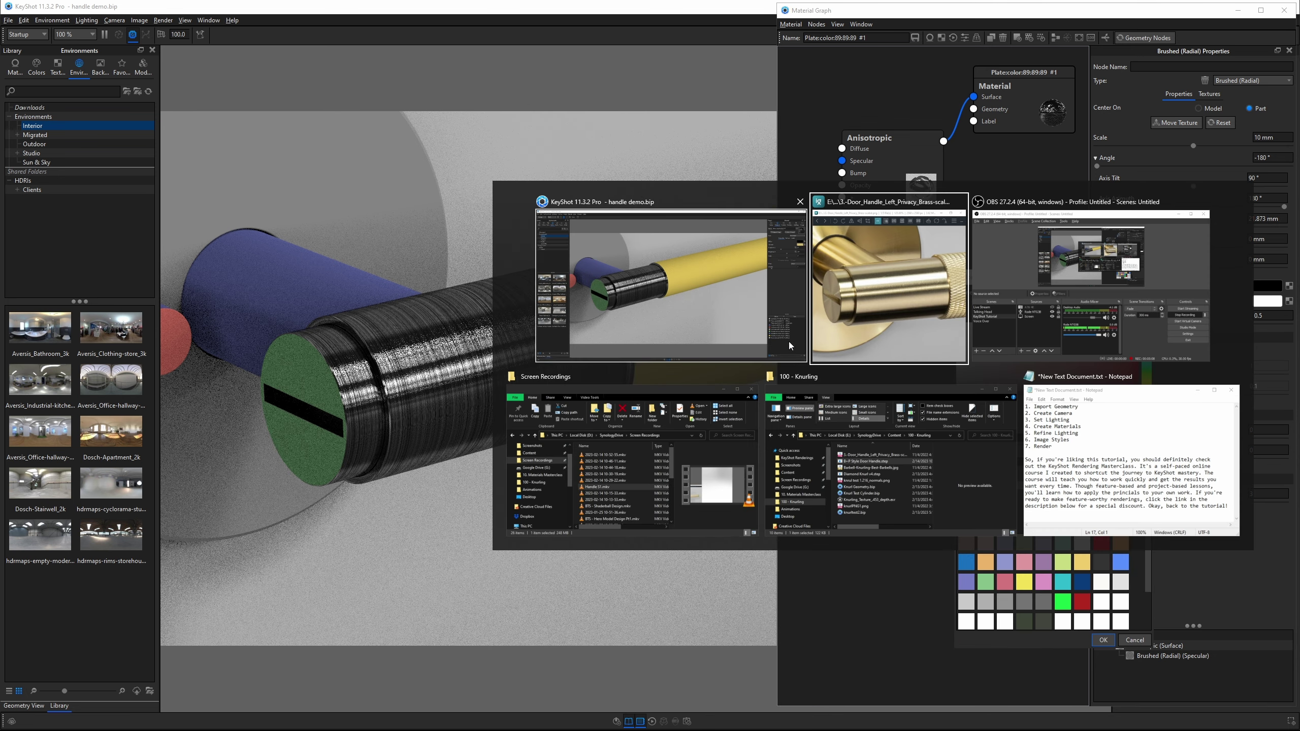
click(837, 304)
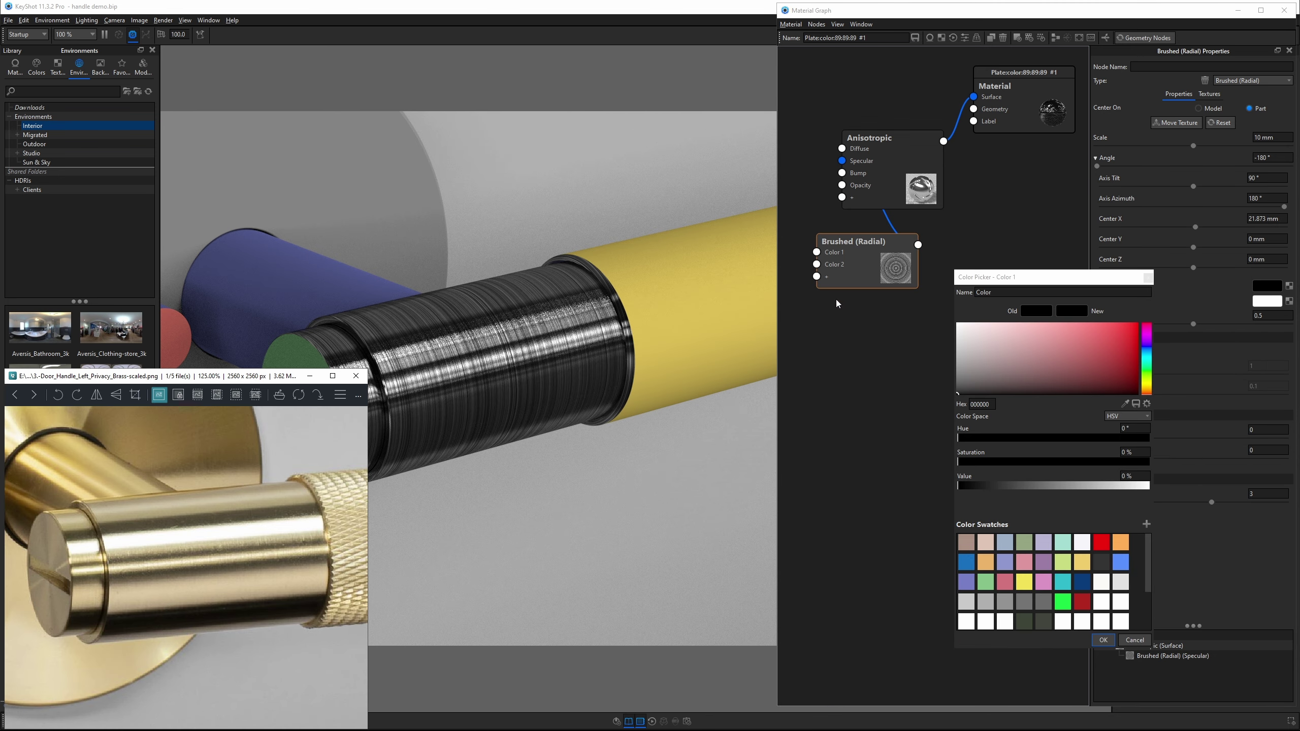
click(1021, 369)
click(1124, 404)
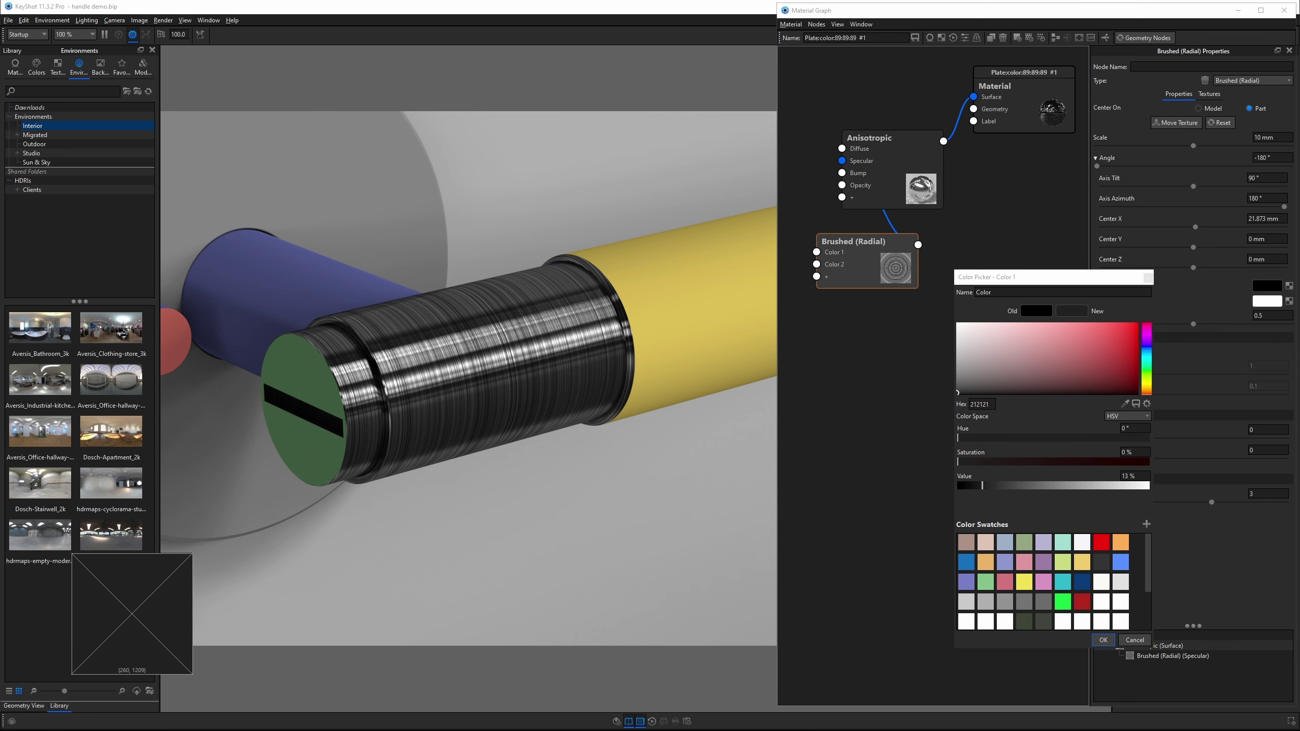
key(Escape)
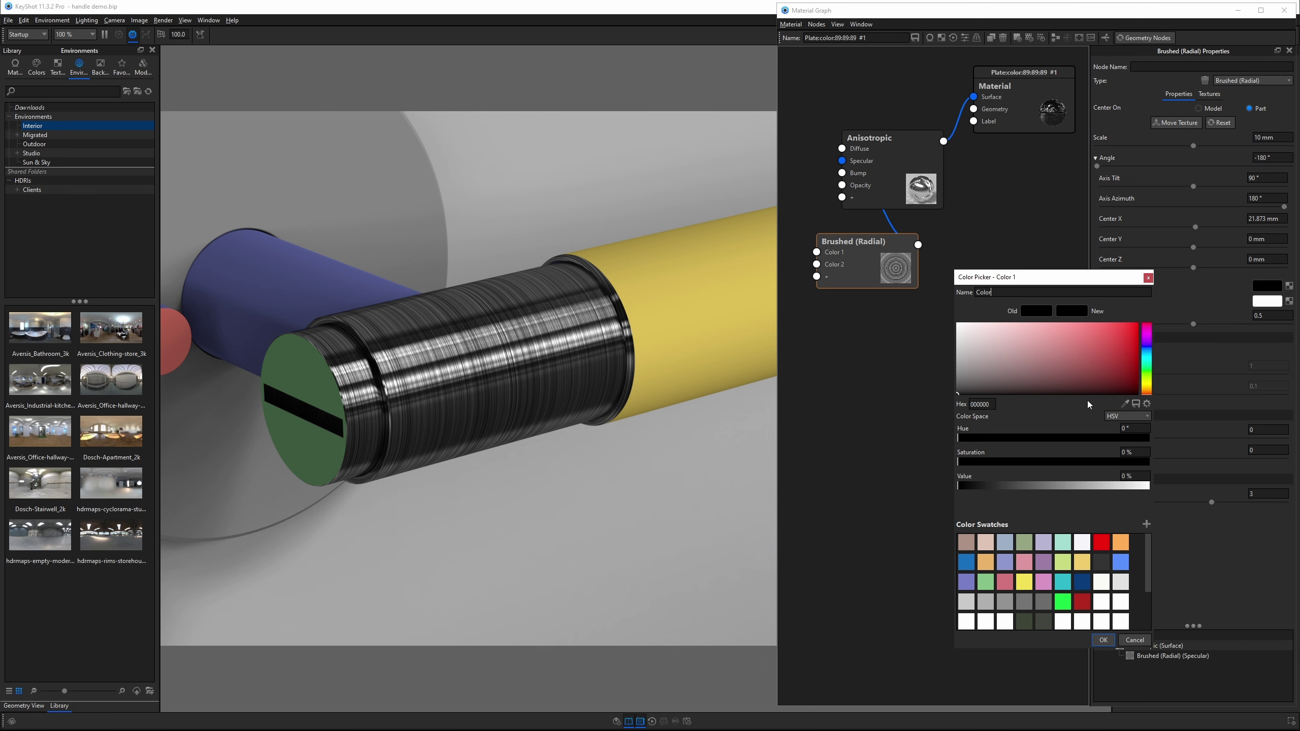
- Set Color 1 of the Brushed (Radial) texture to the saved tan brass swatch, hex C7B587
scroll(1039, 614, down, 1)
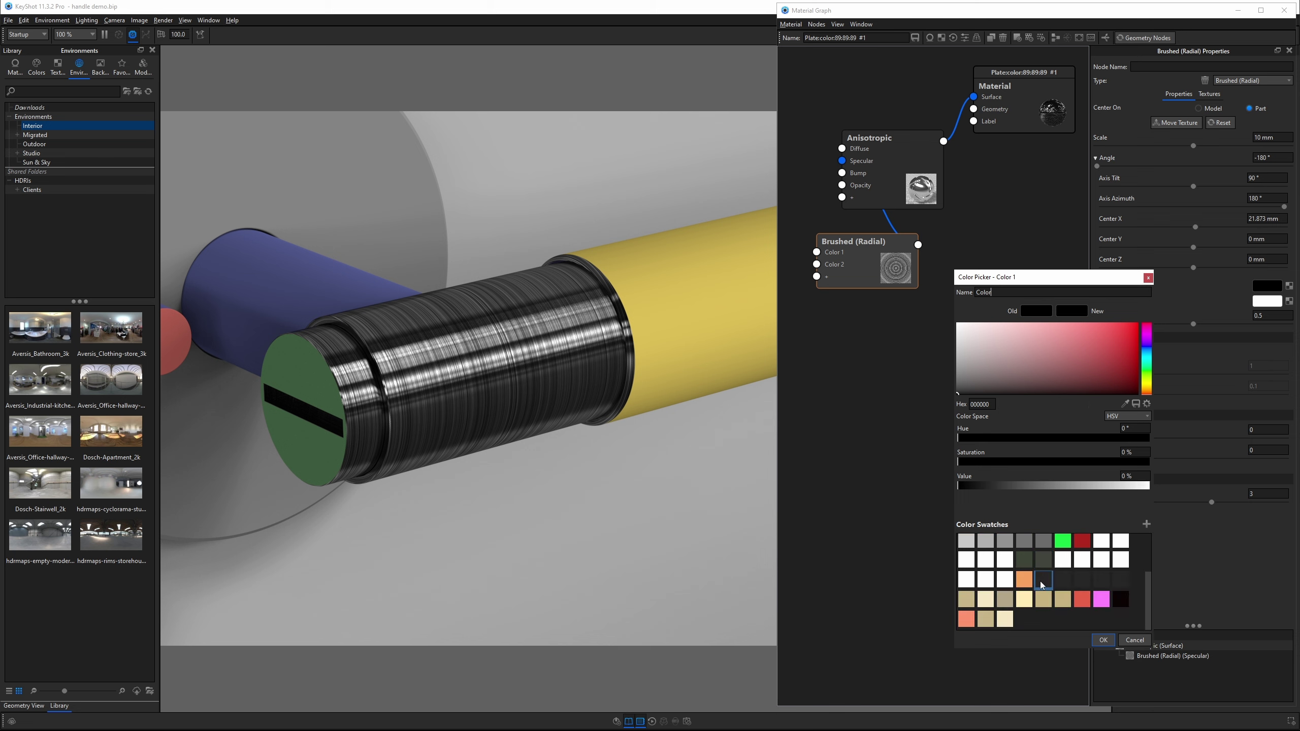
click(985, 619)
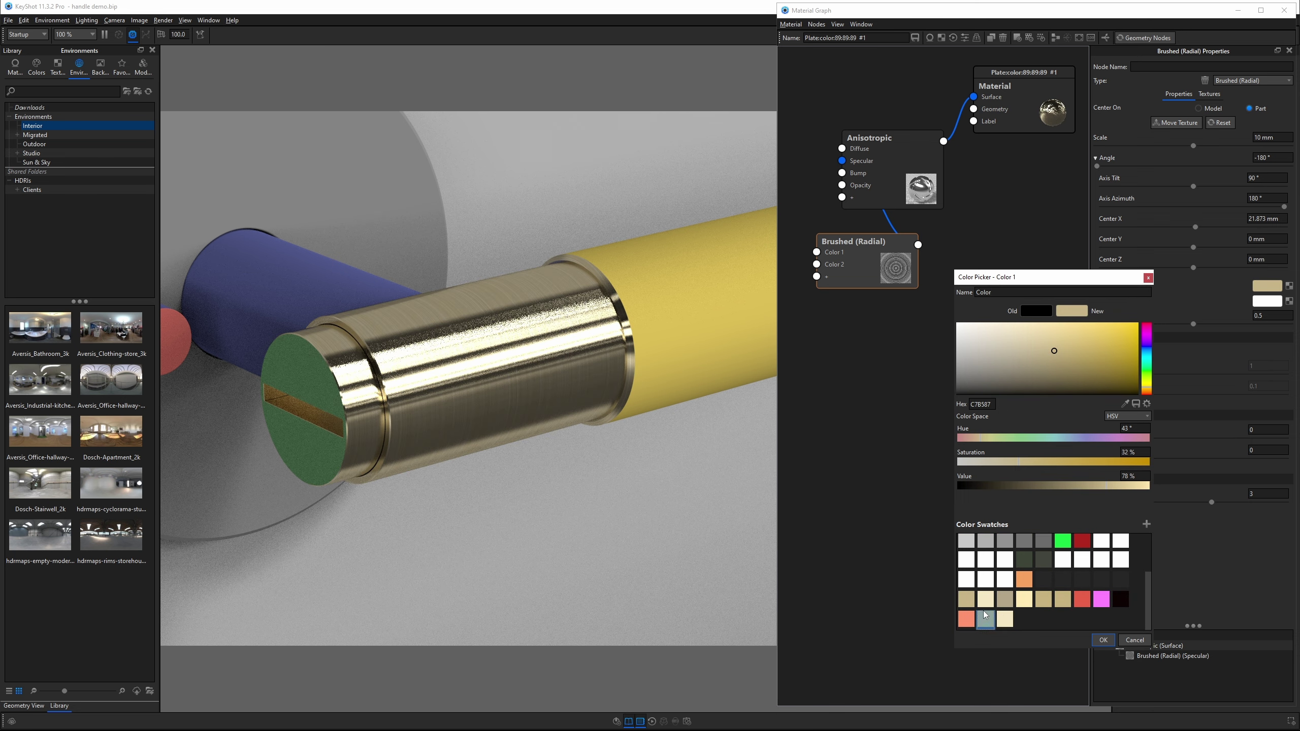
click(1104, 639)
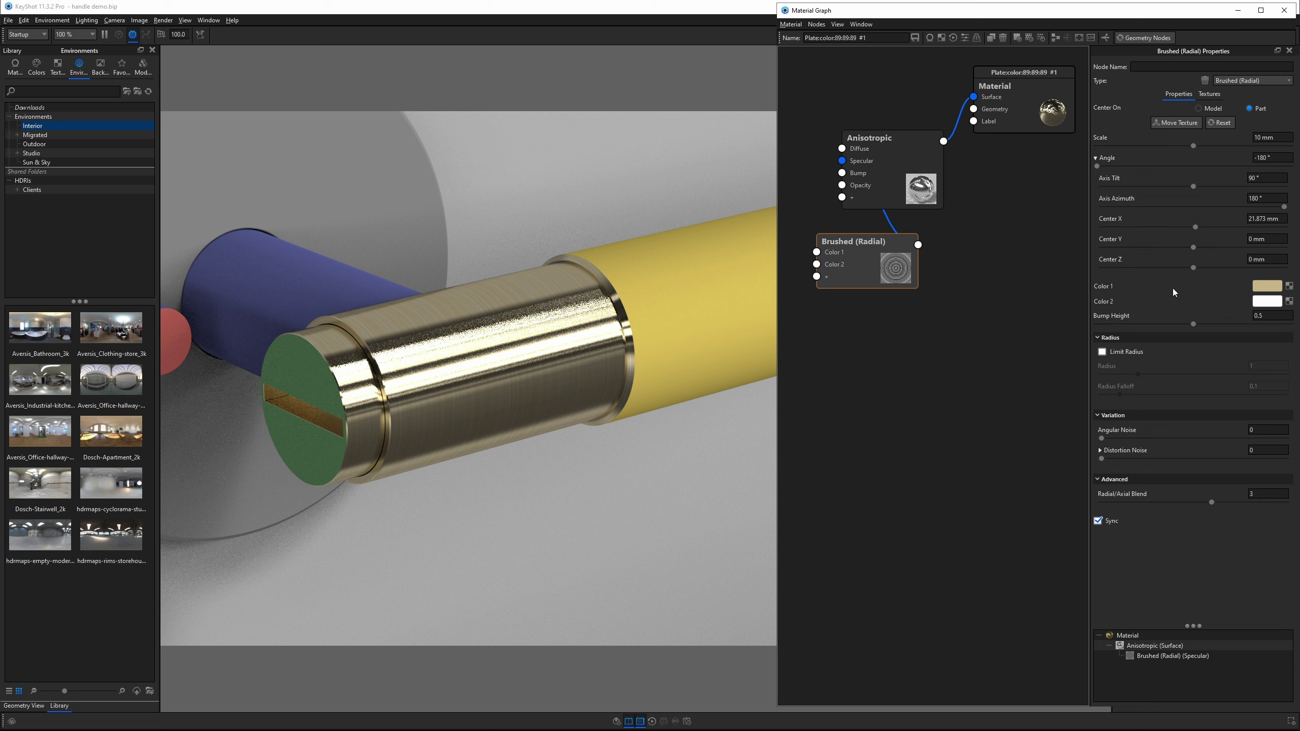
- Set Color 2 of the Brushed (Radial) texture to the saved pale cream swatch, hex F5E8C4
click(1265, 302)
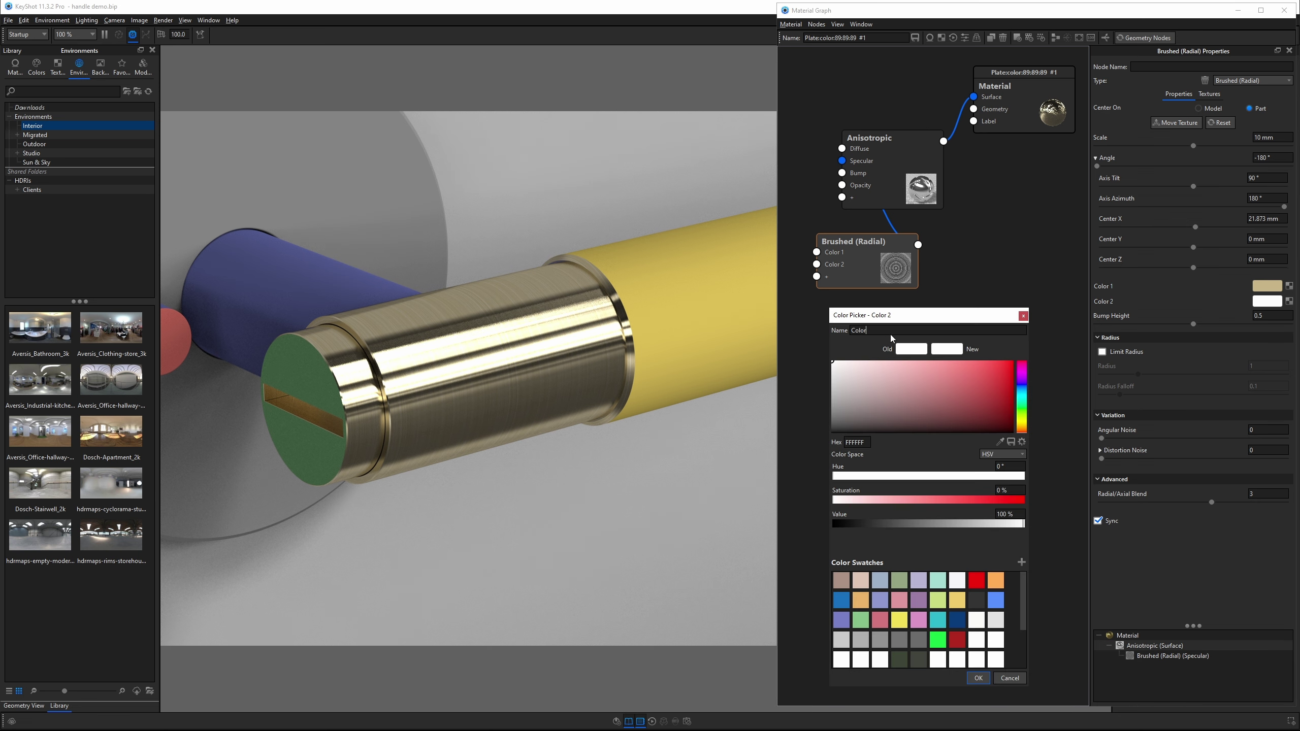
scroll(880, 650, down, 3)
click(881, 660)
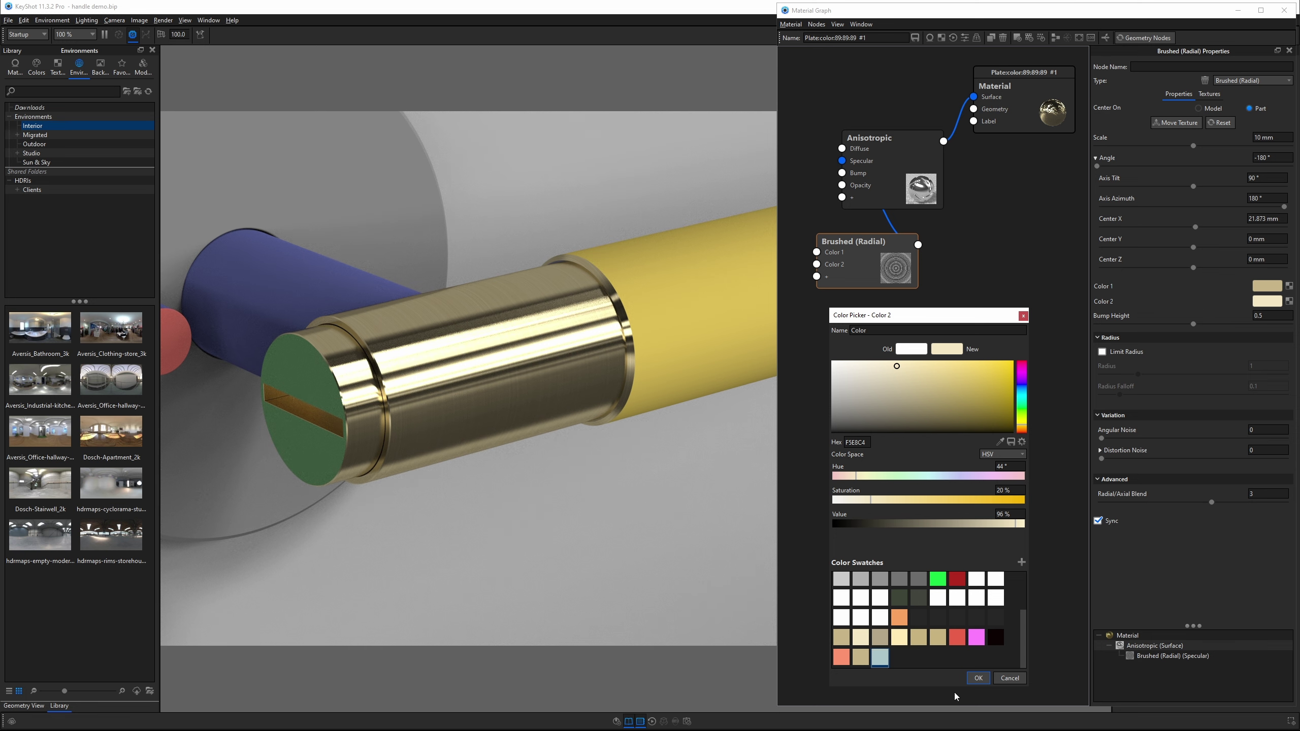
click(978, 677)
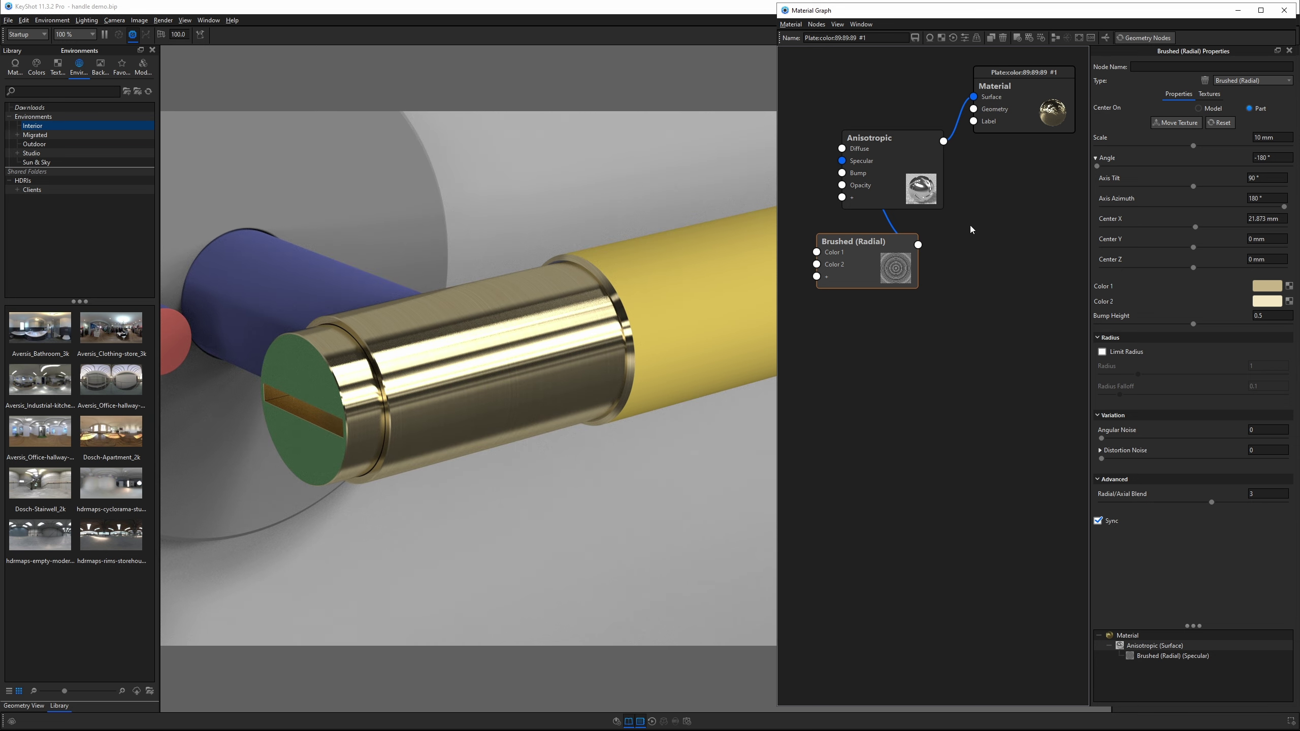
- Compare the handle with the brass reference photo and try a 10% Value for the Anisotropic node's Diffuse colour
click(921, 197)
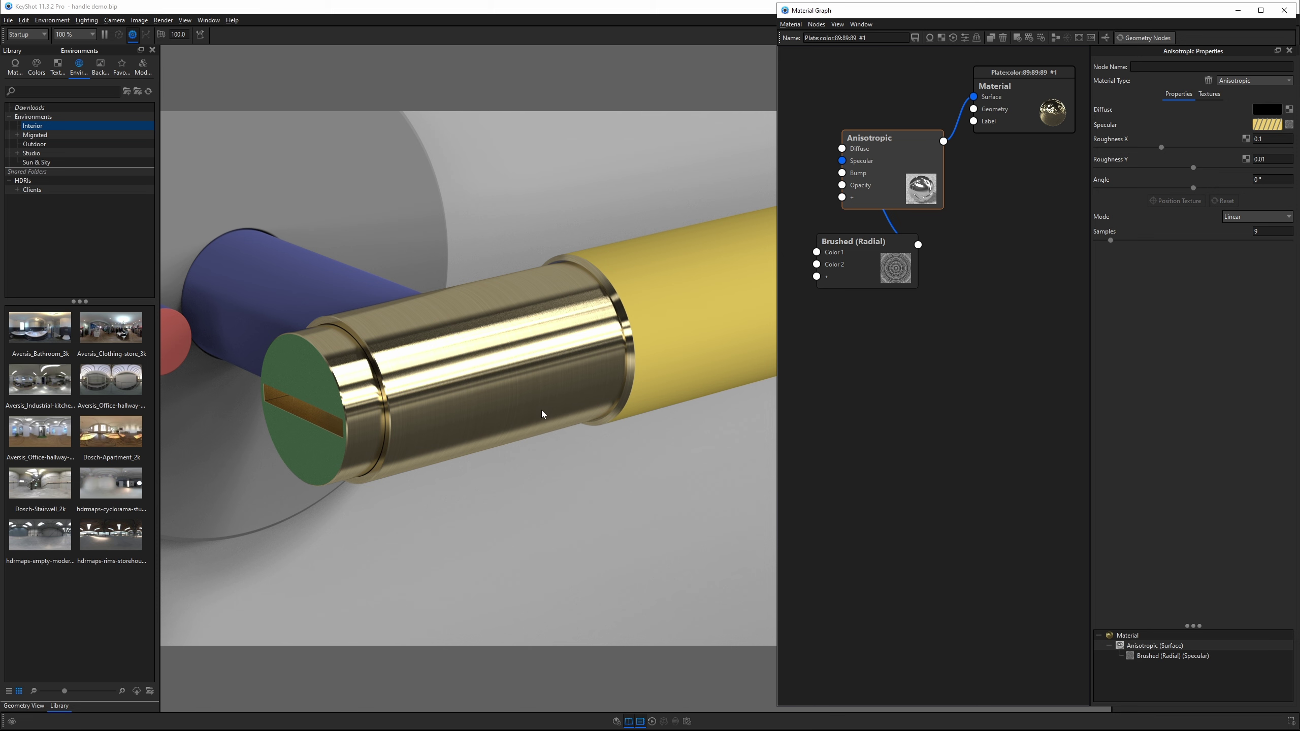
key(alt+Tab)
click(924, 253)
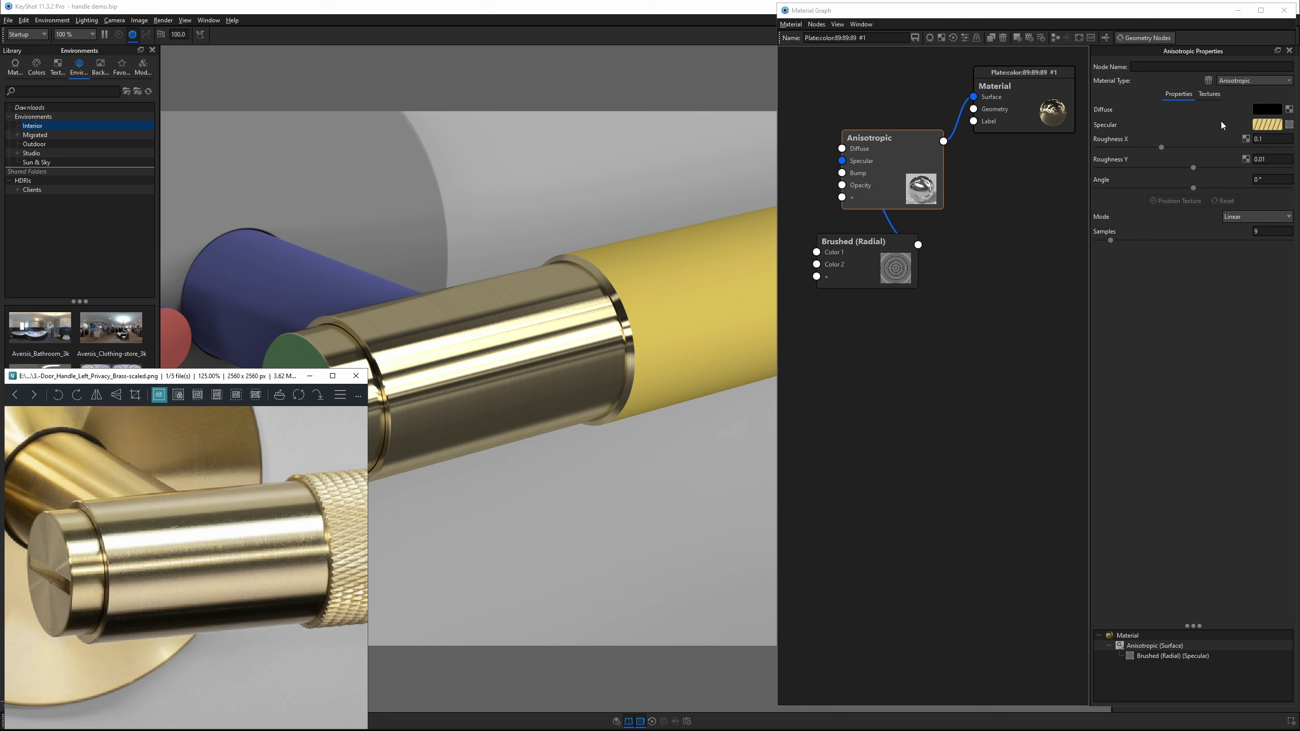
click(1268, 110)
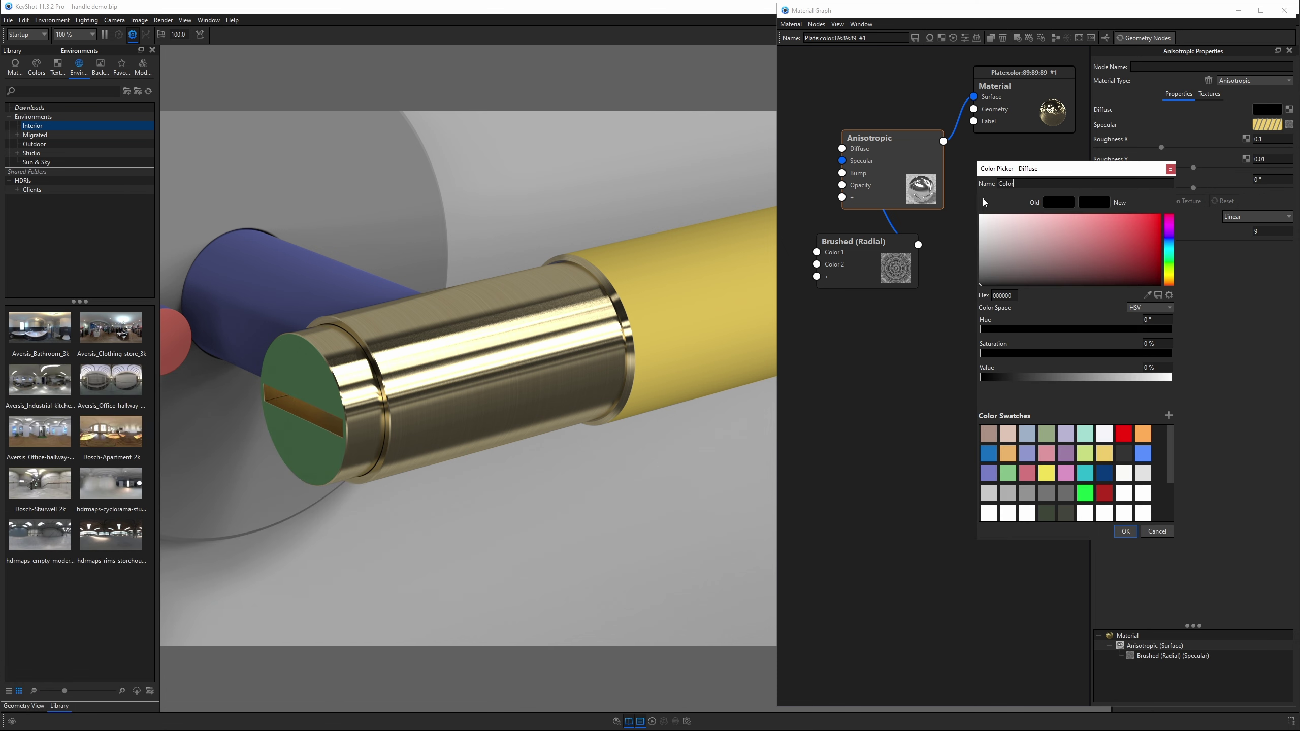
mouse_move(985, 377)
mouse_down()
mouse_move(1074, 375)
mouse_move(995, 380)
mouse_up()
click(1038, 381)
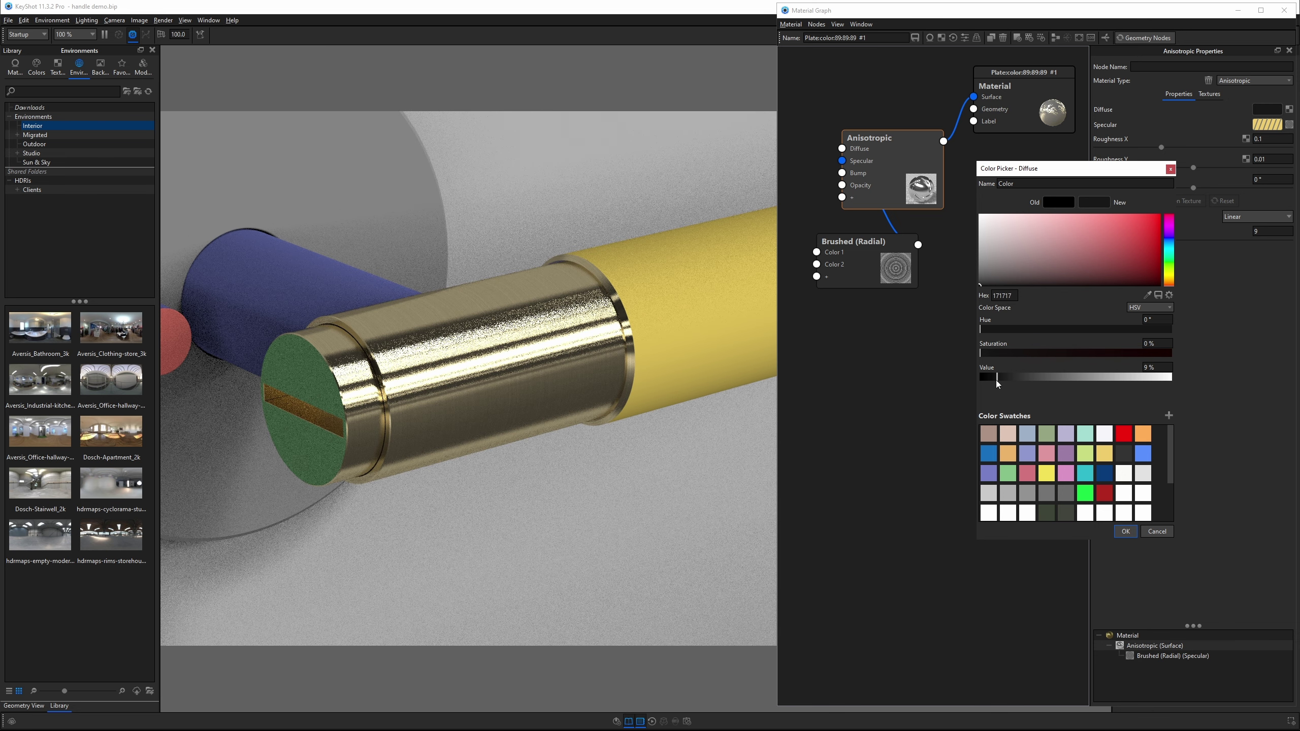
click(1155, 367)
text(10)
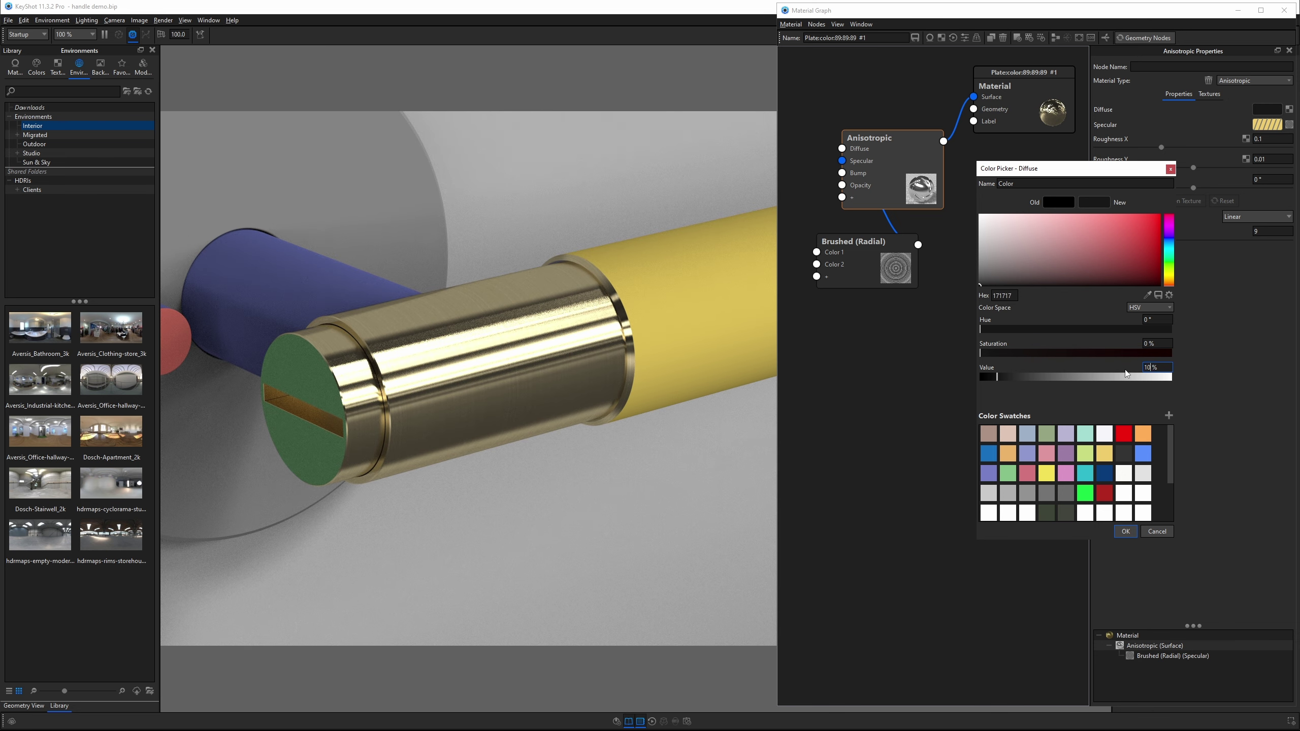
click(1157, 531)
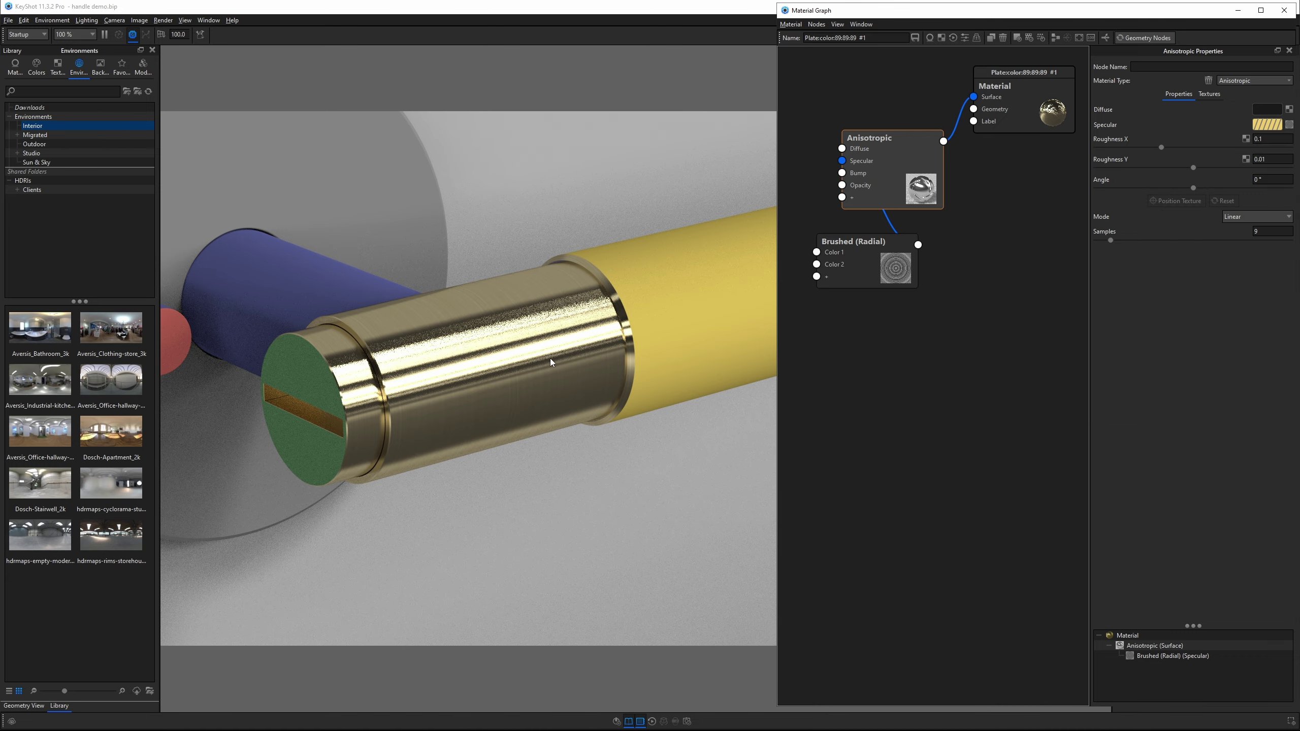
- Increase the saturation of the Brushed (Radial) colours, with Color 2 at about 31%, and check the brass against the reference photo
drag(602, 375, 511, 353)
click(852, 241)
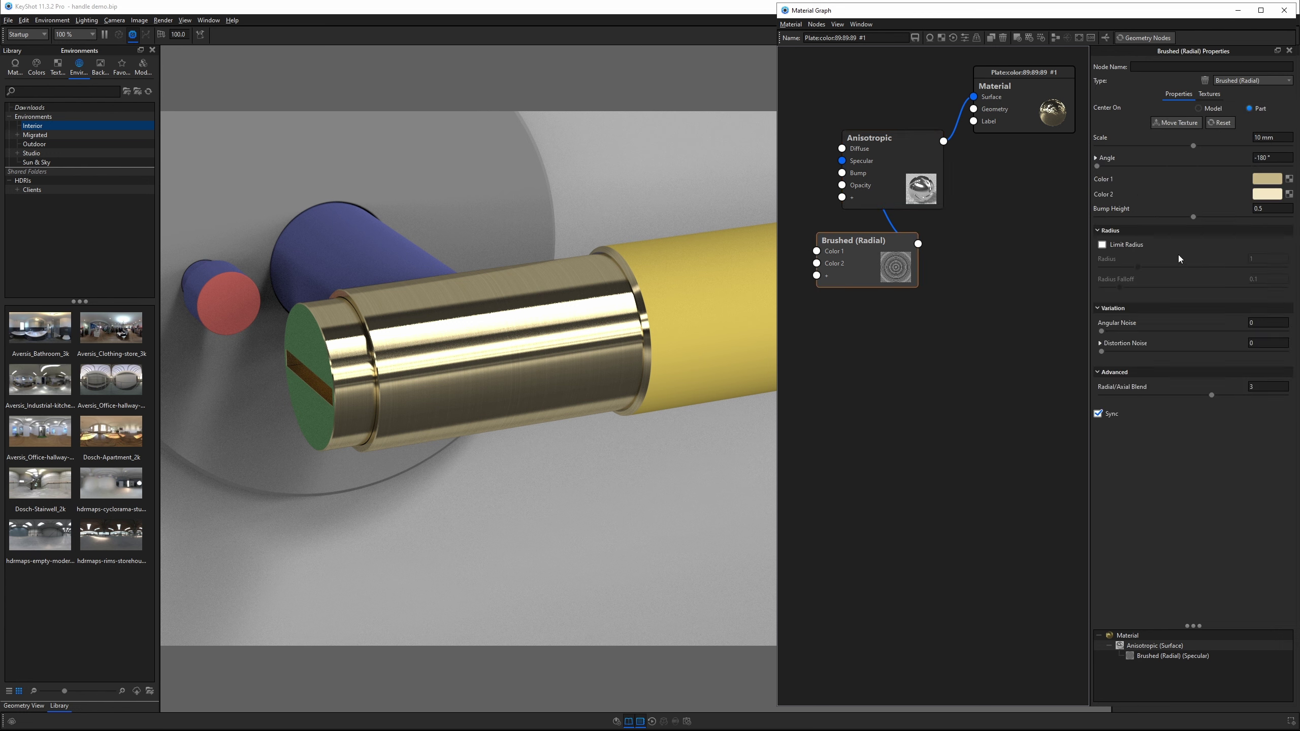
click(1261, 196)
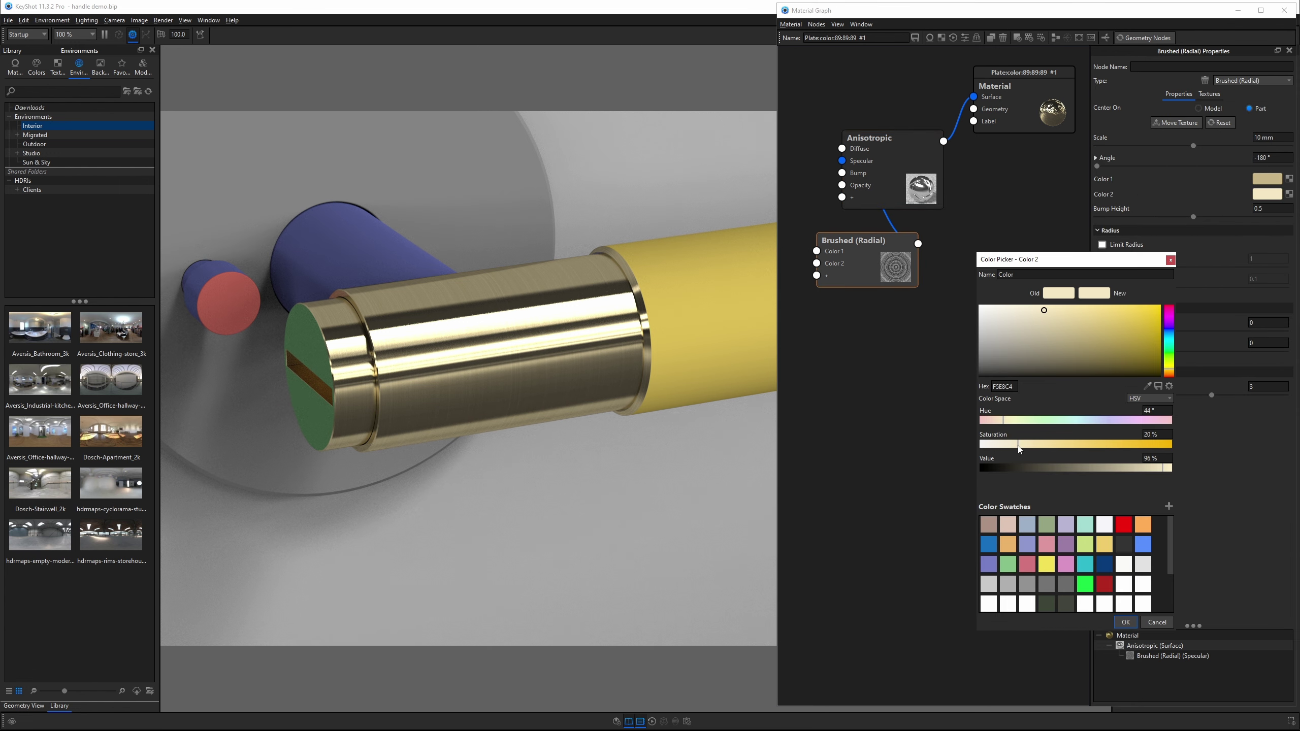
drag(1025, 447, 1035, 446)
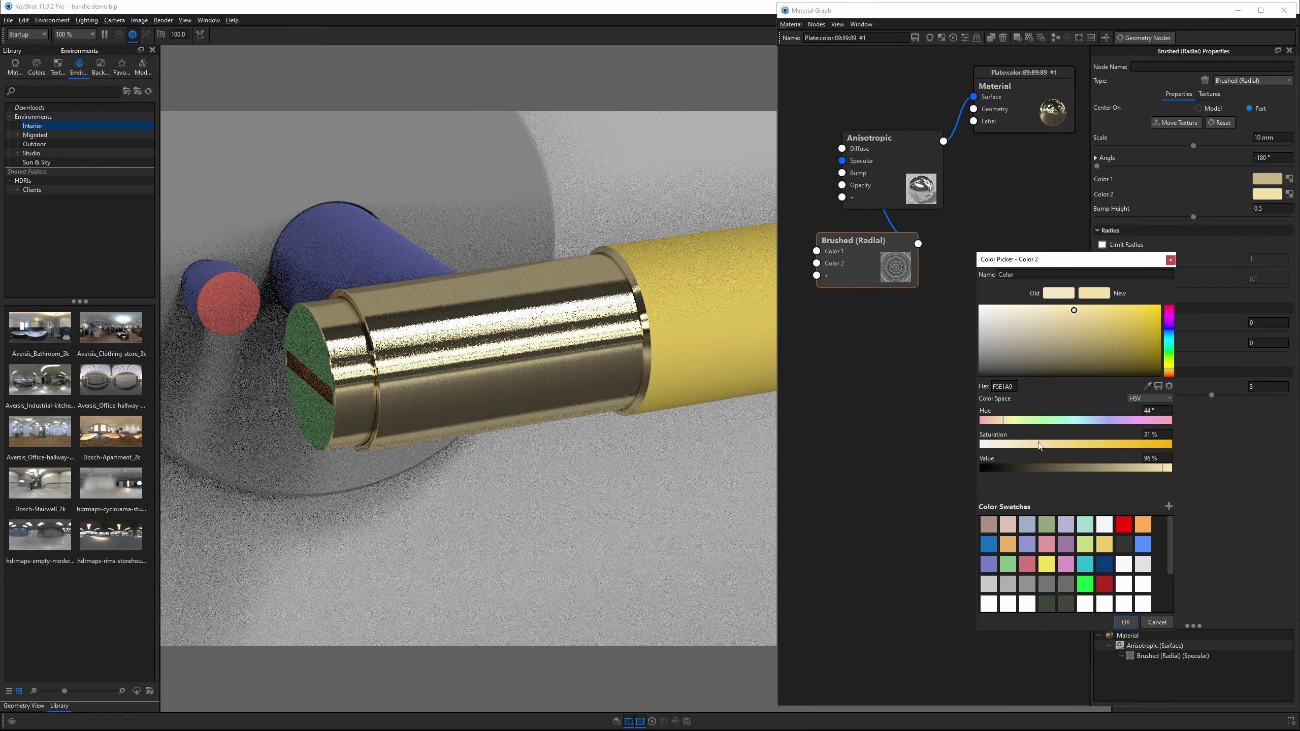
click(1075, 609)
key(alt+Tab)
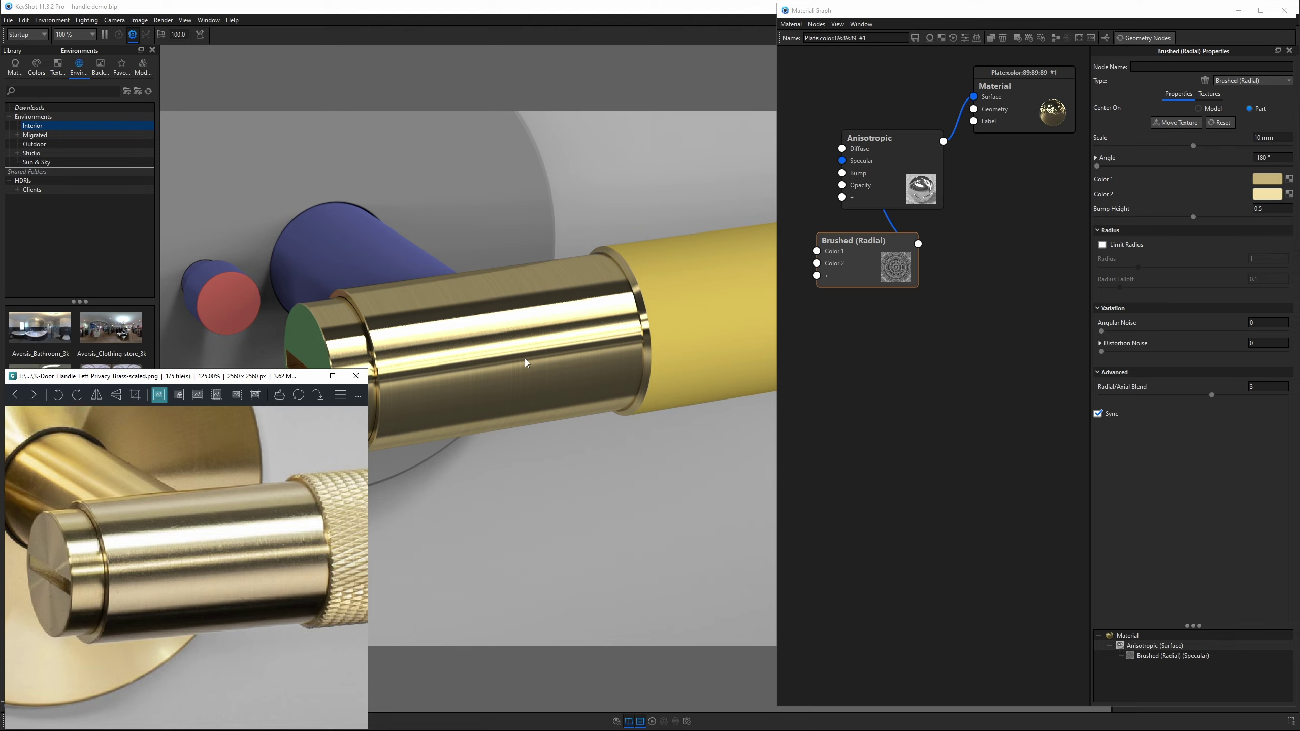
click(495, 340)
scroll(505, 345, up, 5)
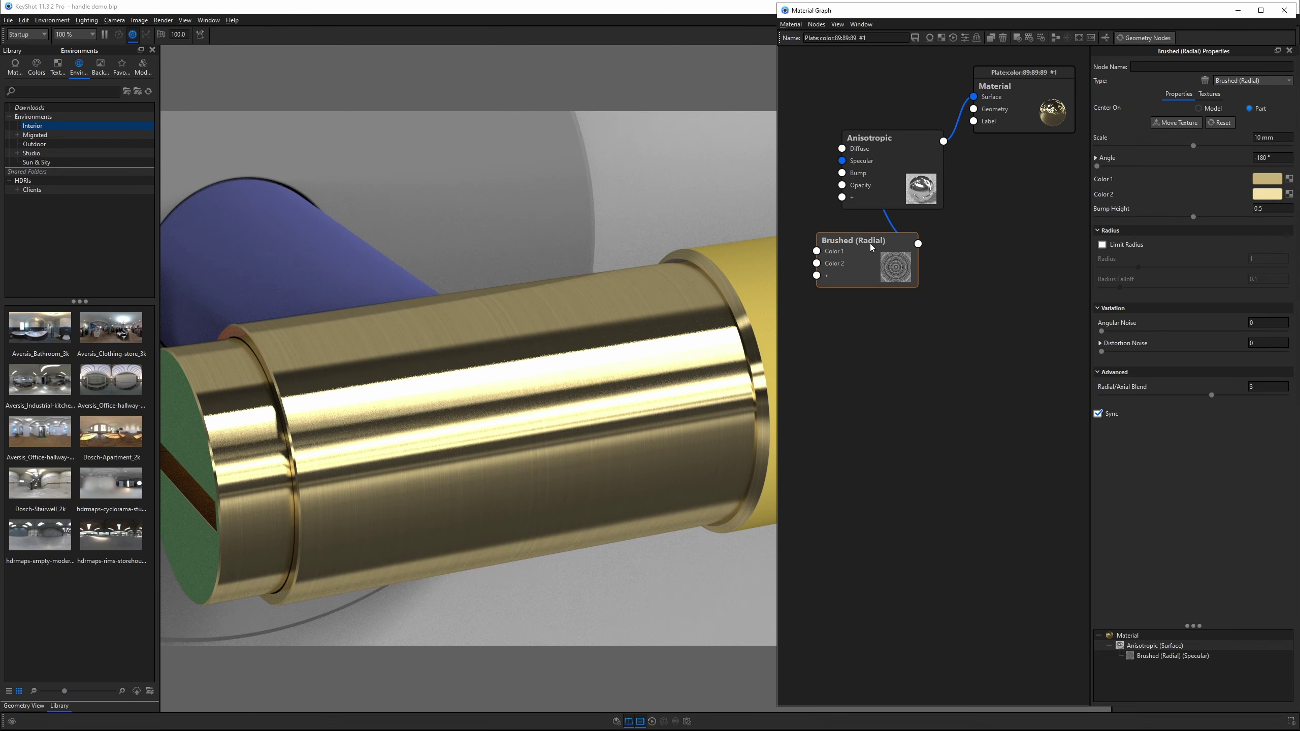
- Connect the Brushed (Radial) texture to the Anisotropic node's Bump input as well and set its Bump Height to 3
drag(875, 137, 1002, 193)
mouse_move(844, 241)
mouse_down()
mouse_move(800, 216)
mouse_move(941, 240)
mouse_move(970, 233)
mouse_up()
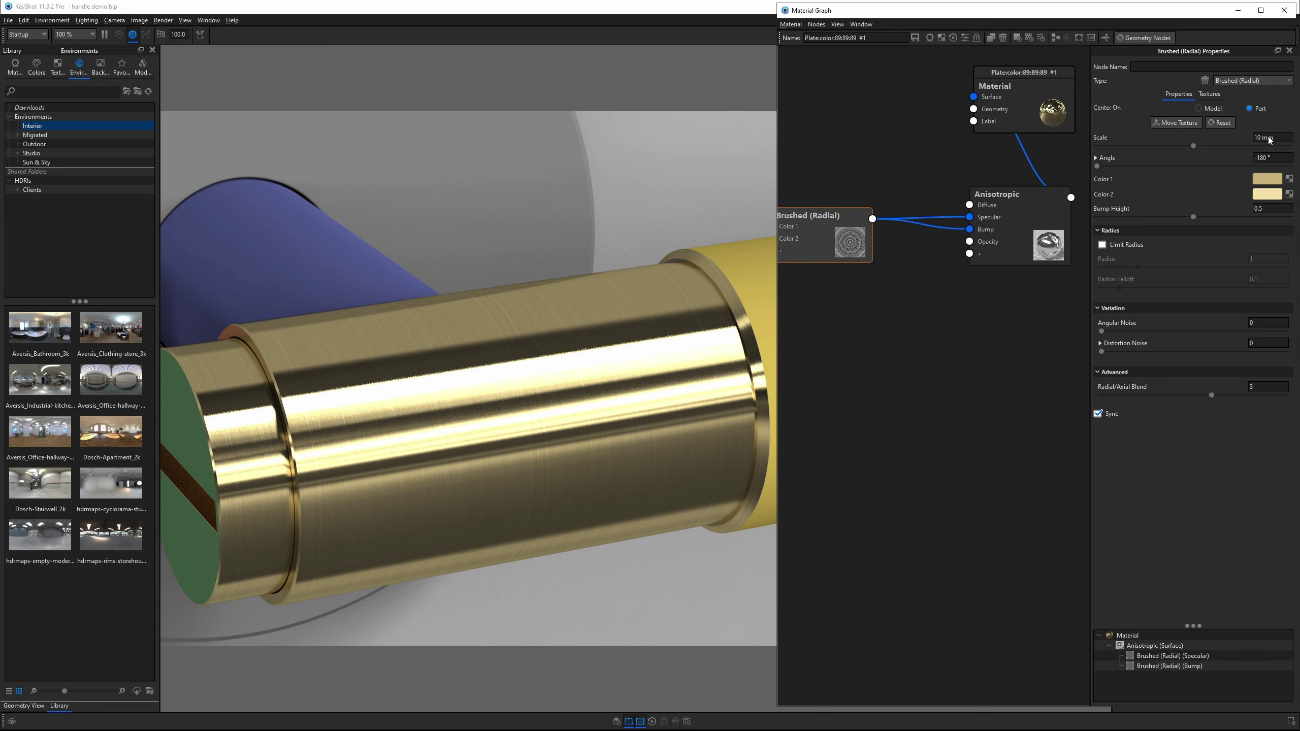
click(1266, 211)
text(1)
key(Return)
text(3)
key(Return)
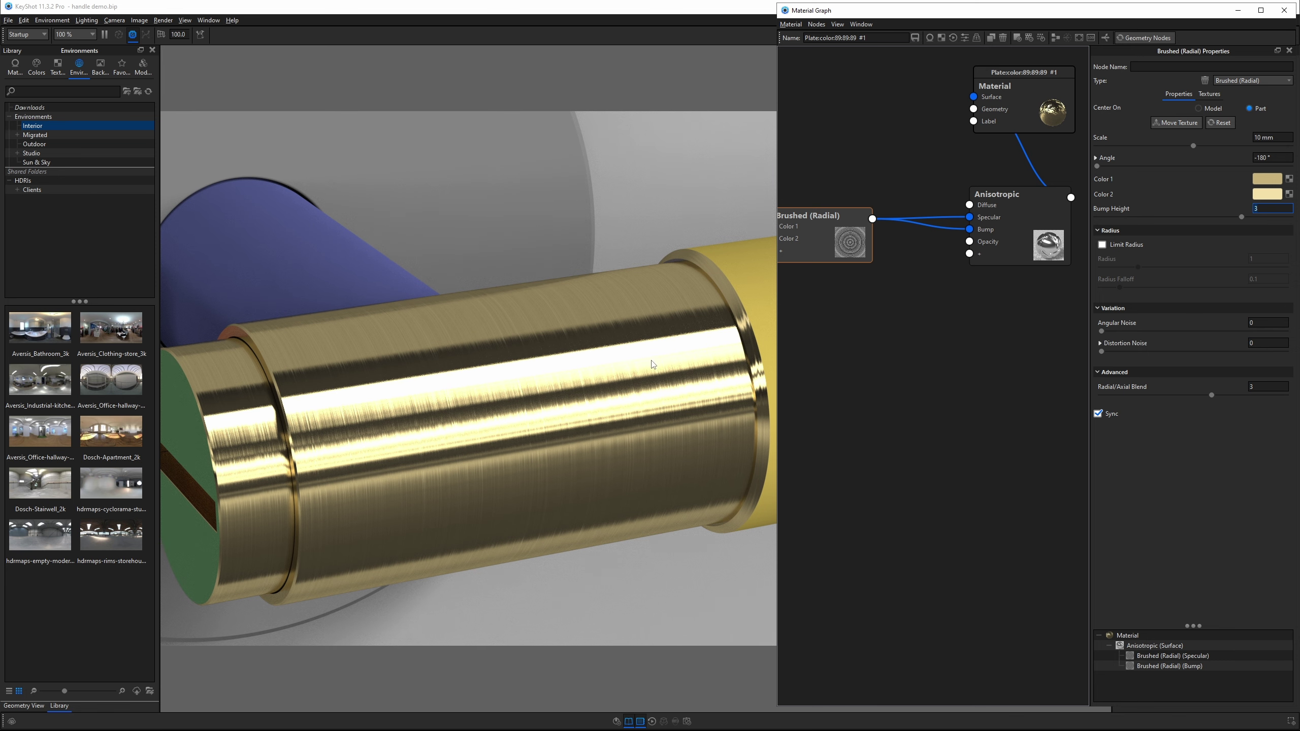
scroll(653, 364, down, 5)
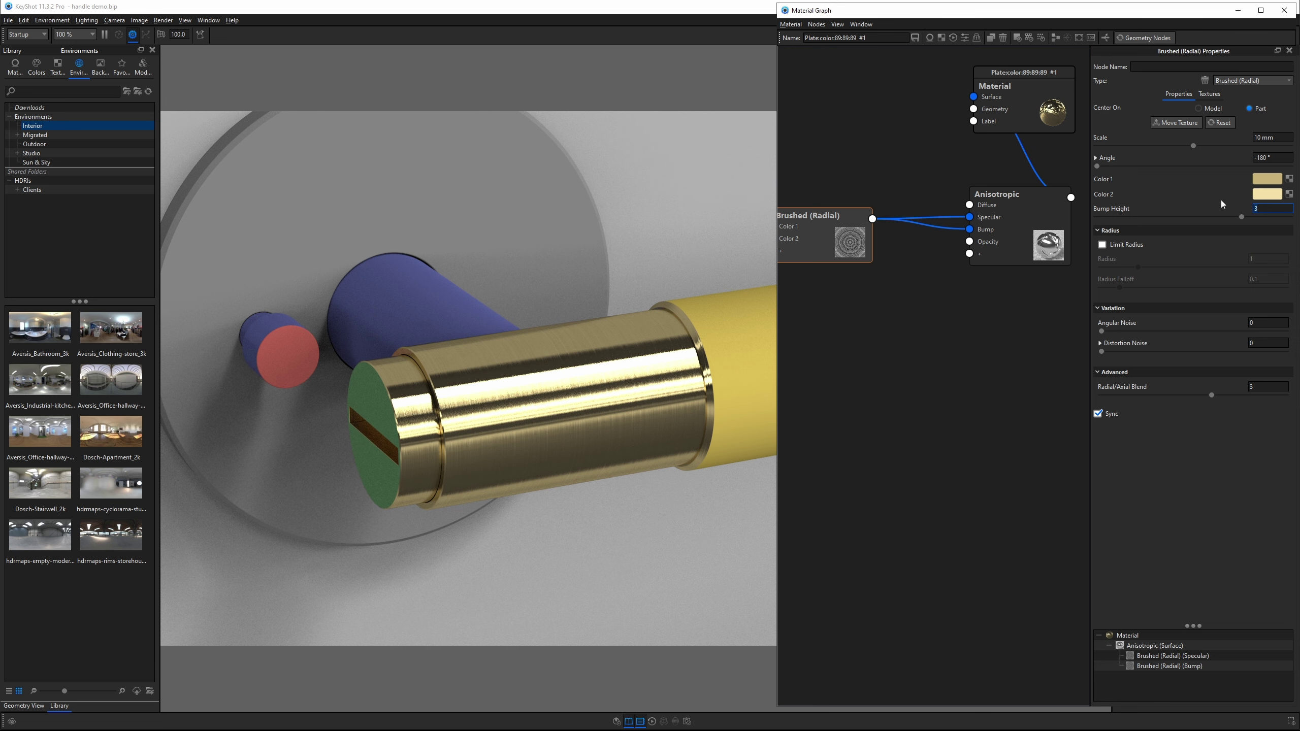
- Set the Anisotropic node's Roughness X to 0.15 and Roughness Y to 0.015, and check the brushed highlights on the handle
click(852, 233)
drag(1021, 211, 982, 207)
click(1271, 140)
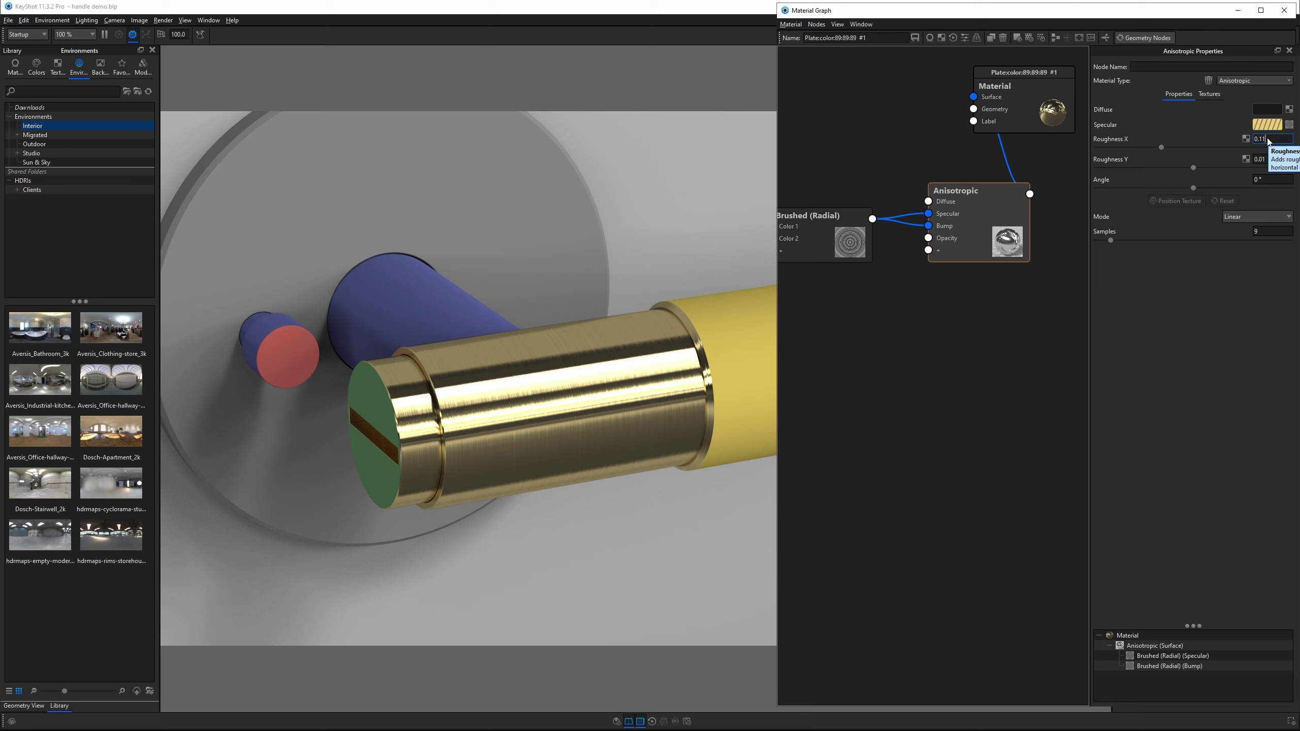
text(5)
key(Return)
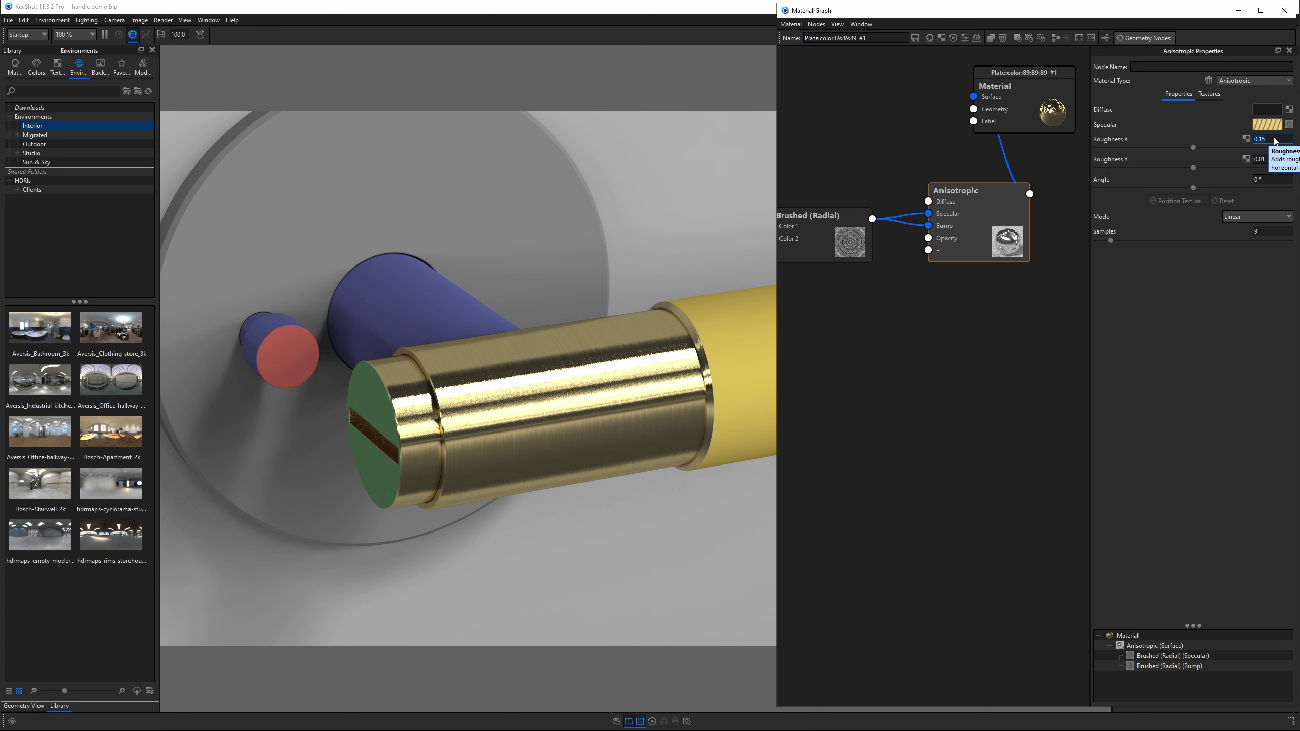
click(1274, 161)
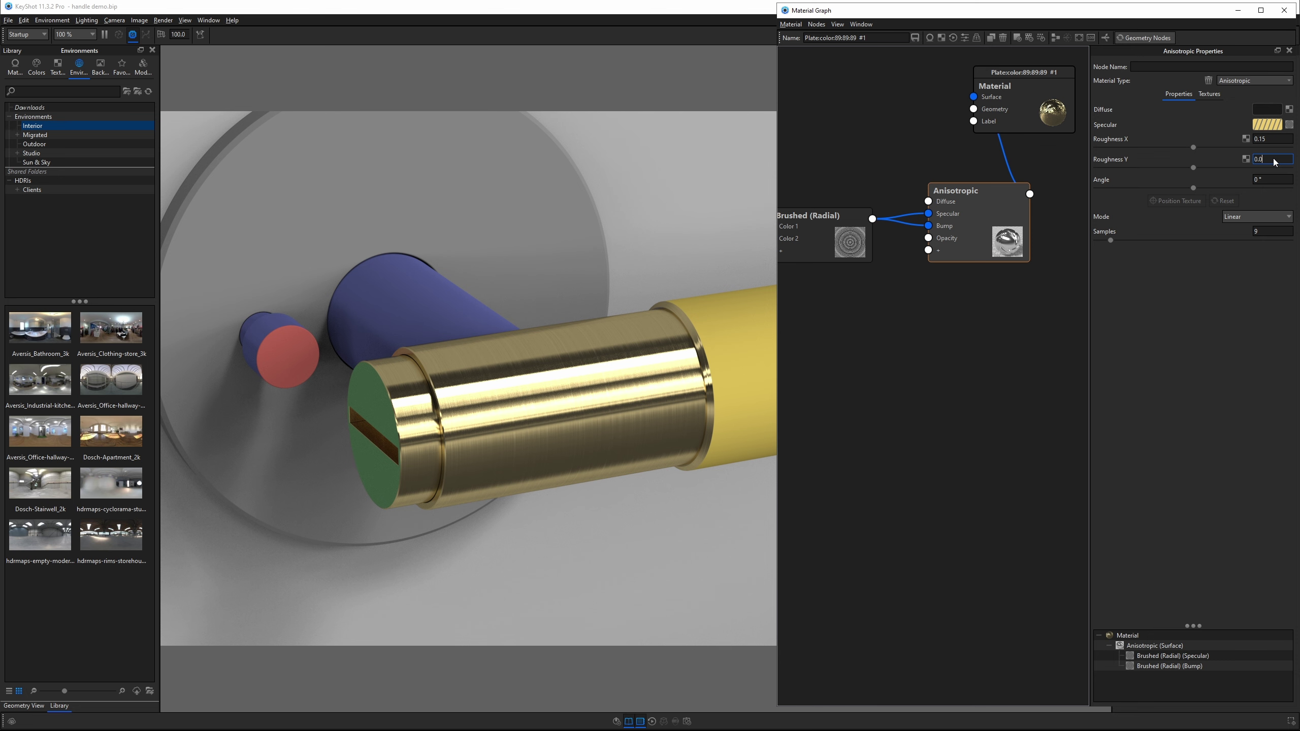
text(0.015)
key(Return)
scroll(609, 413, down, 5)
drag(607, 415, 566, 361)
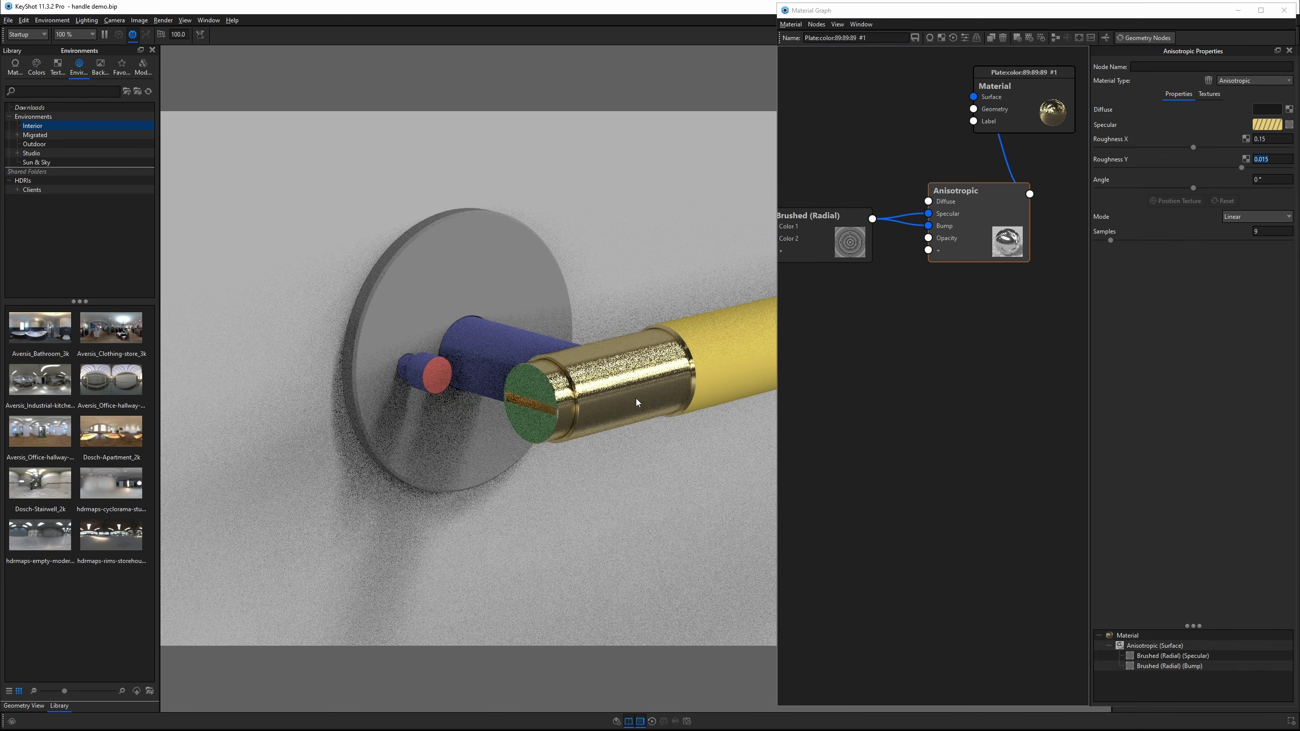
scroll(646, 388, up, 3)
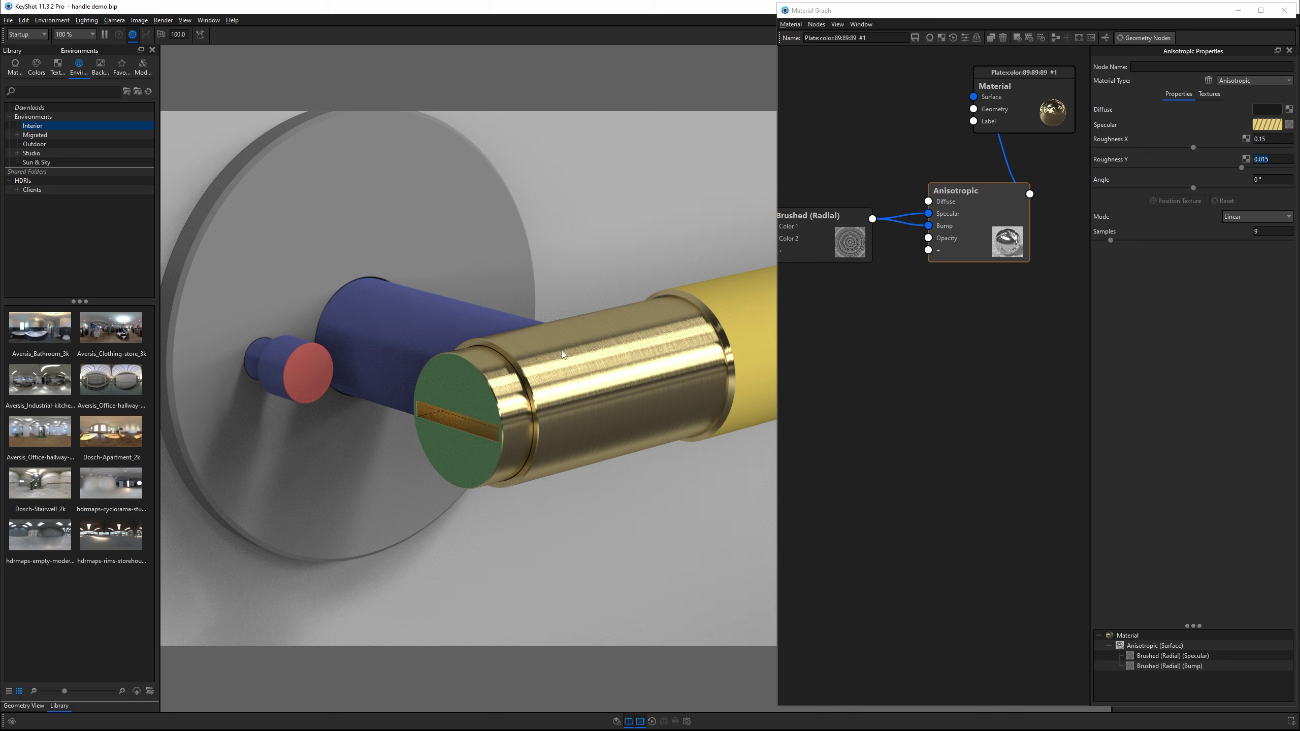
- Apply the brass material to the green slotted end disc of the handle and close the Material Graph
shift+right_click(471, 389)
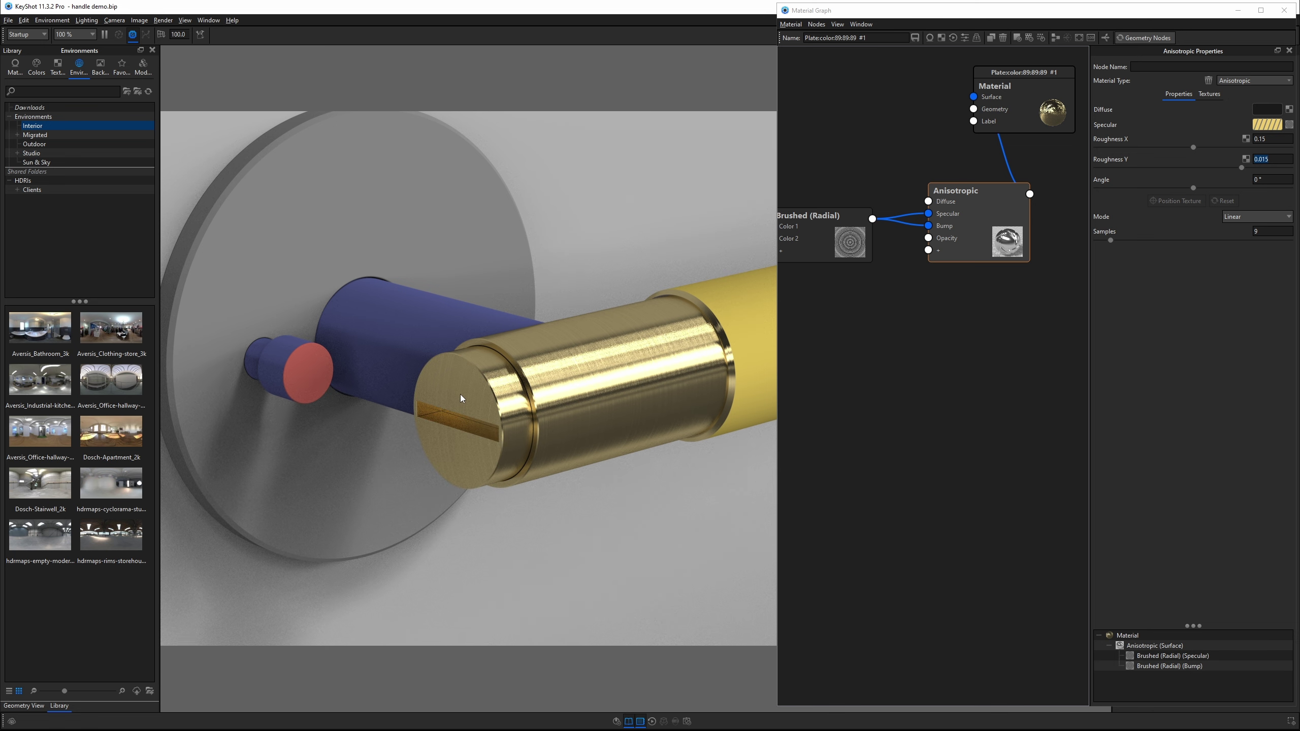
click(1284, 10)
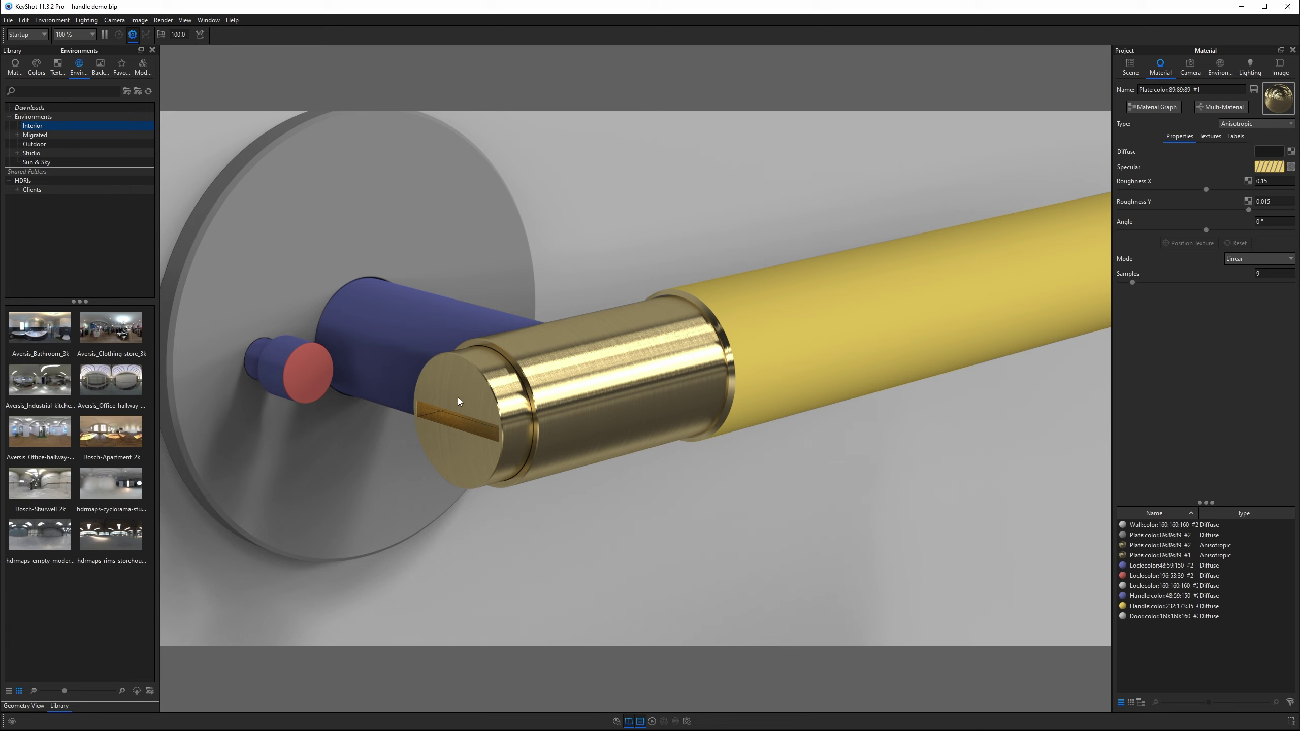
drag(457, 398, 435, 328)
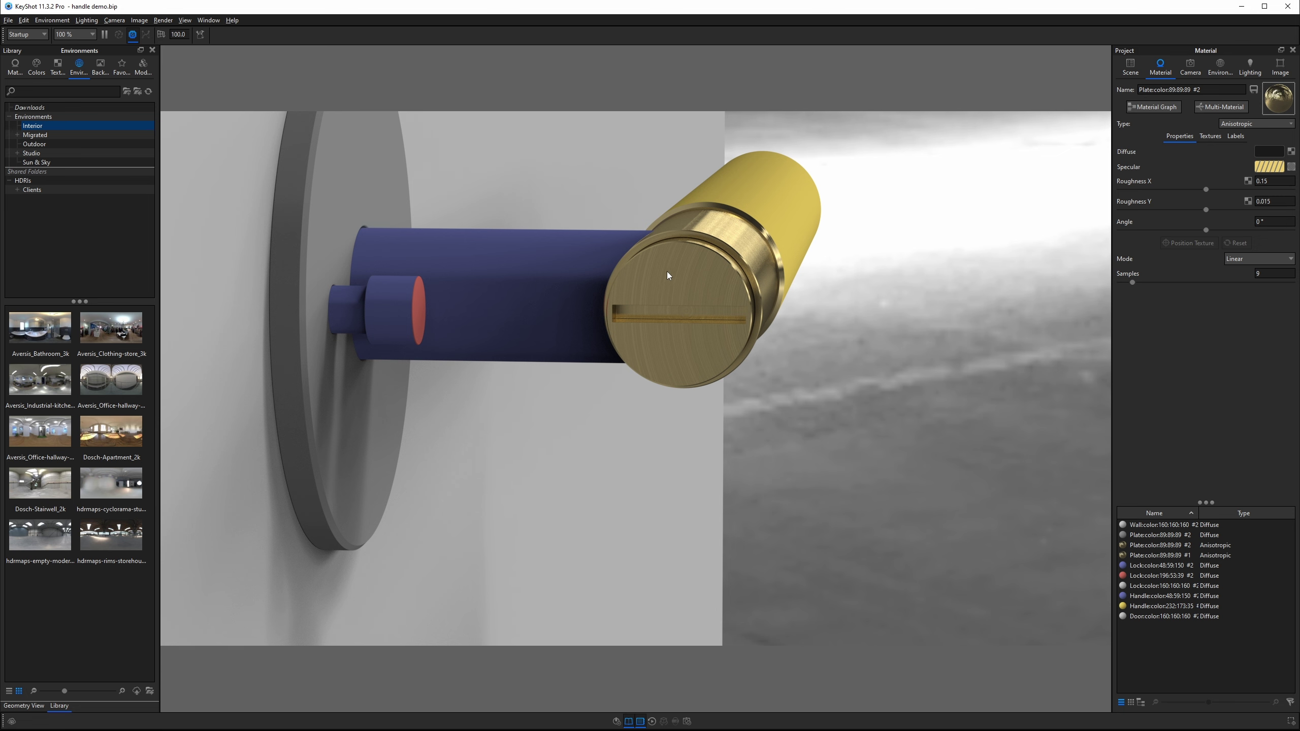
- Center the Brushed (Radial) texture on the slotted end disc by setting its Center X to 0 mm
click(1153, 107)
click(835, 433)
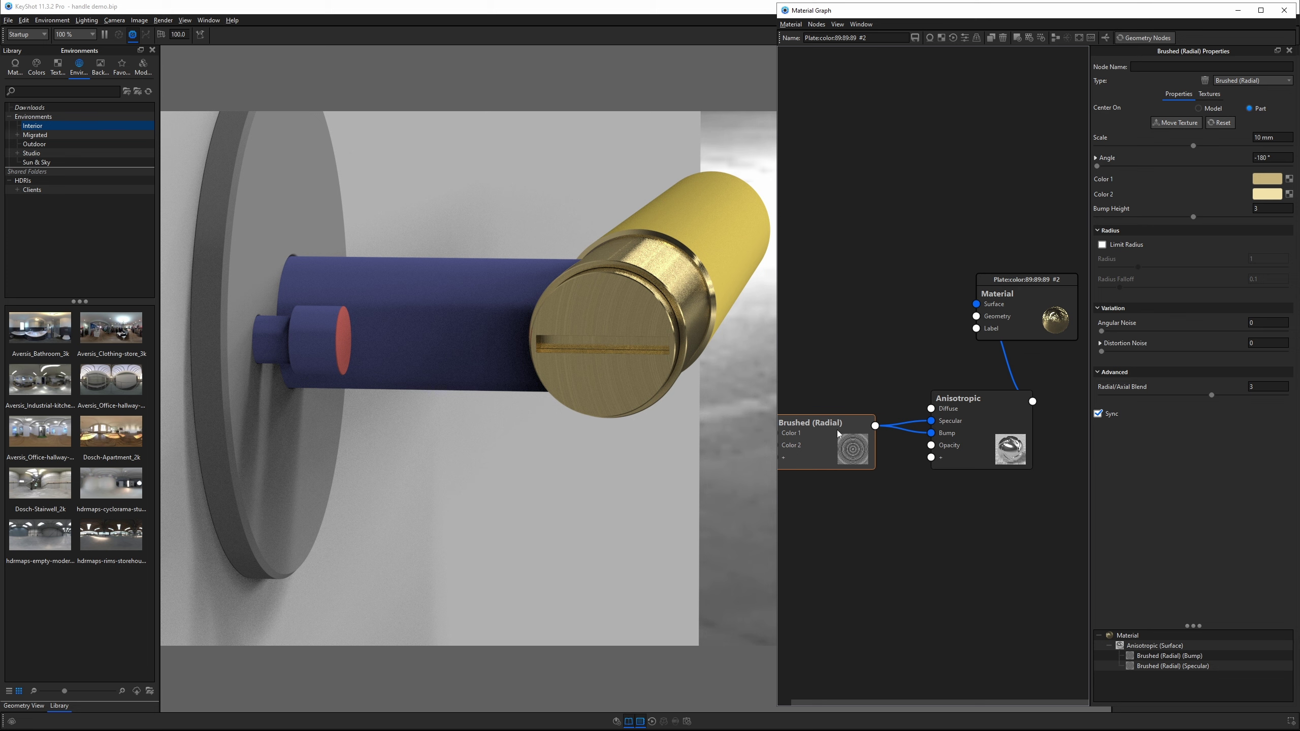
click(1172, 123)
drag(502, 440, 614, 404)
click(1096, 159)
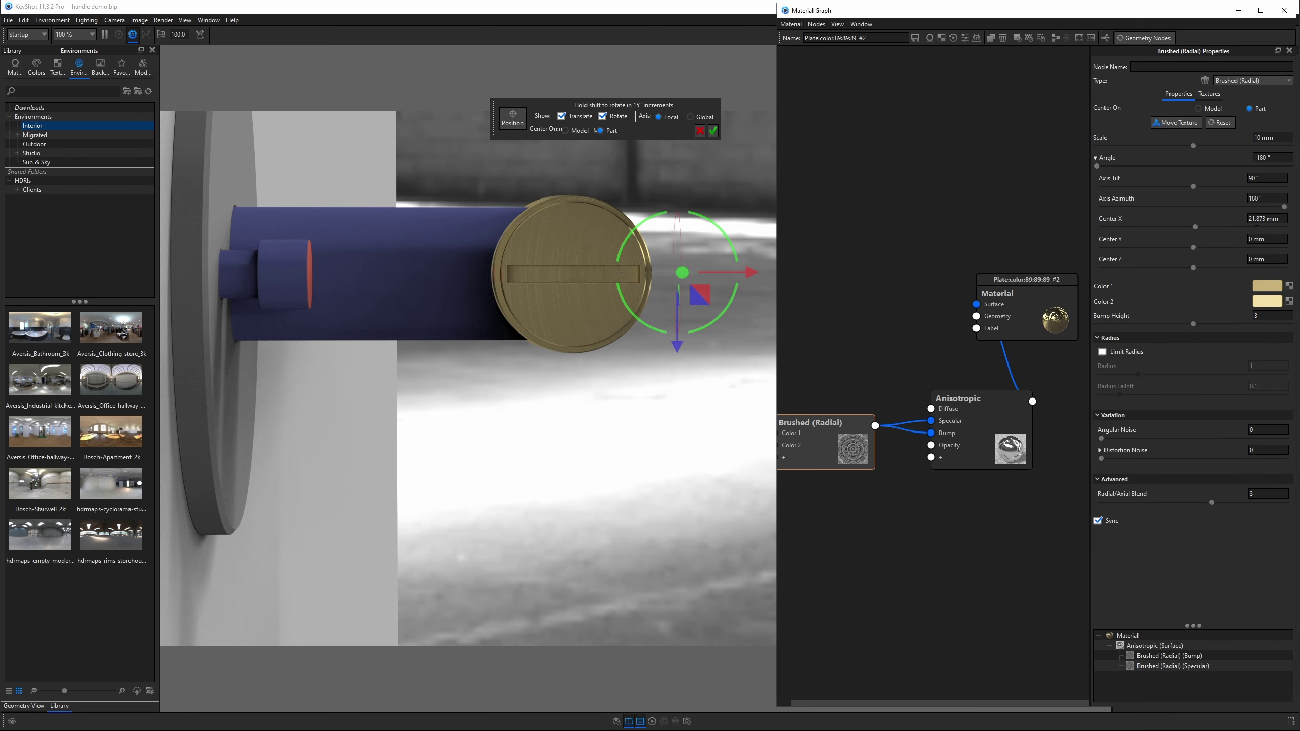
click(1100, 160)
click(1100, 159)
click(1284, 220)
text(0)
key(Return)
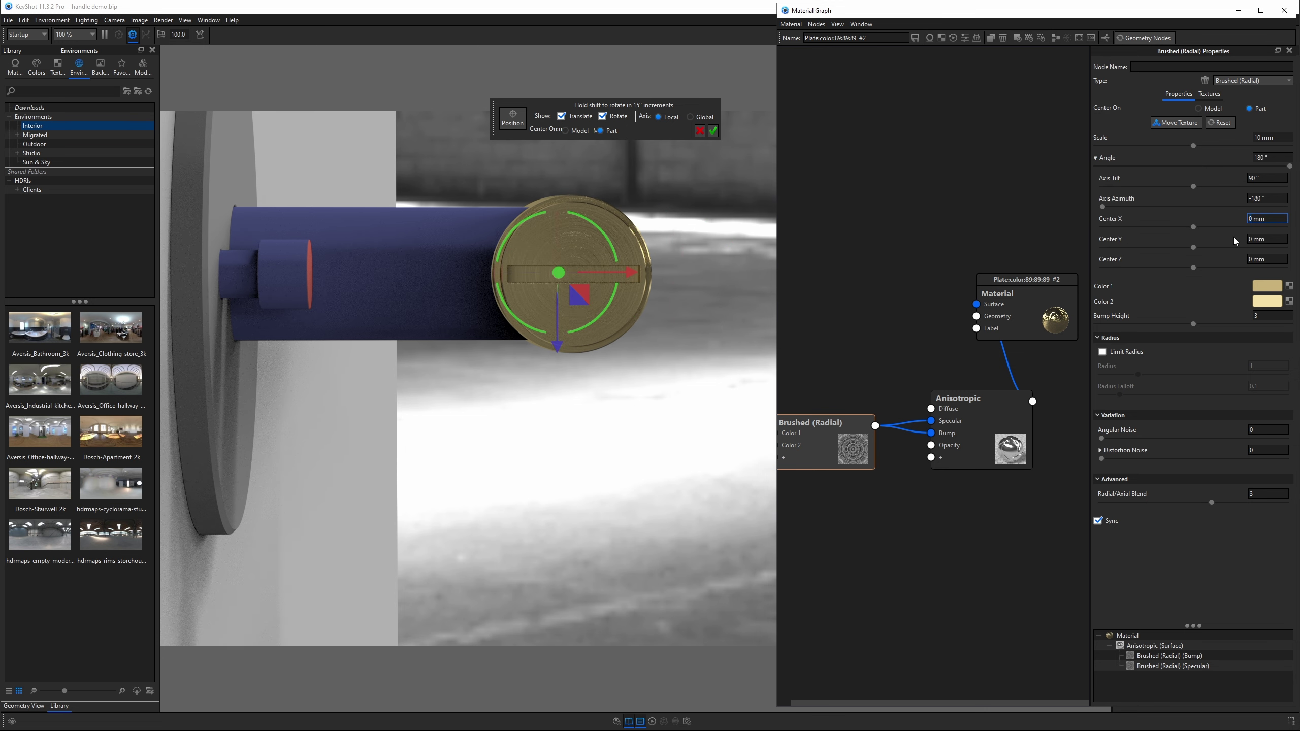
drag(697, 336, 666, 244)
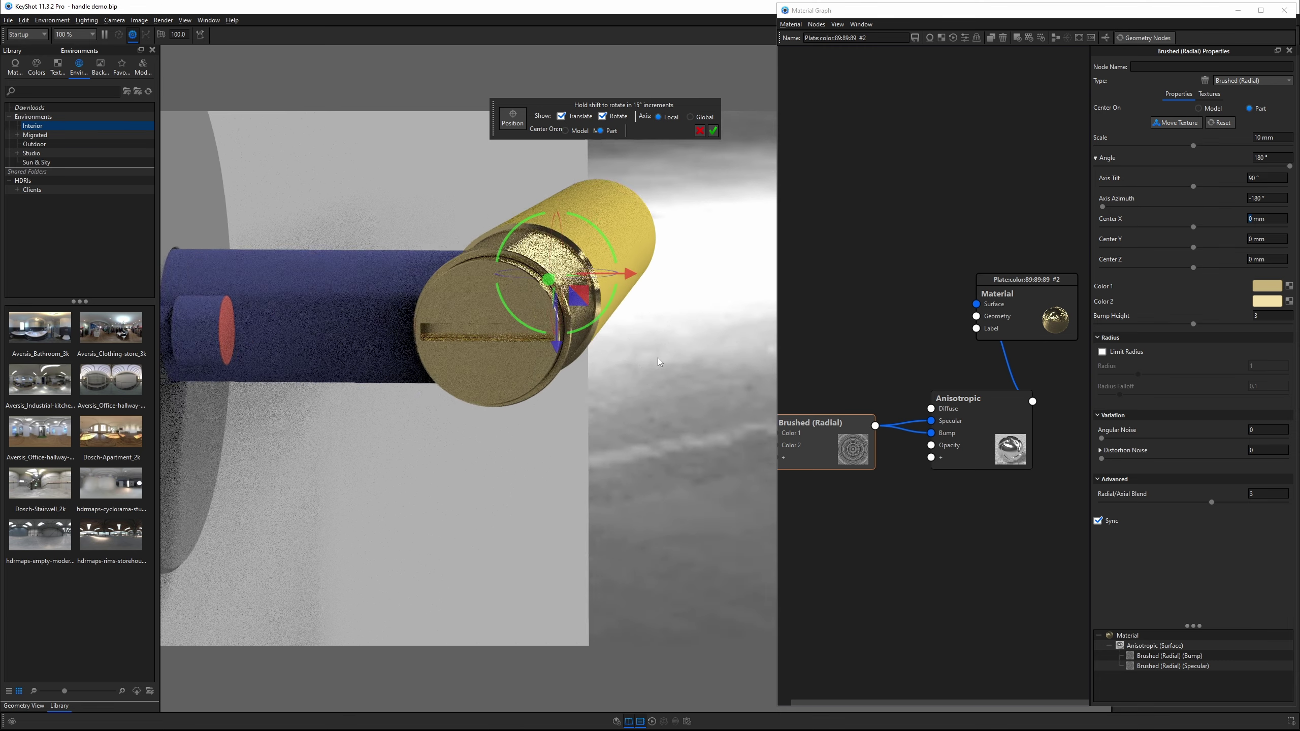
click(714, 133)
scroll(607, 399, up, 5)
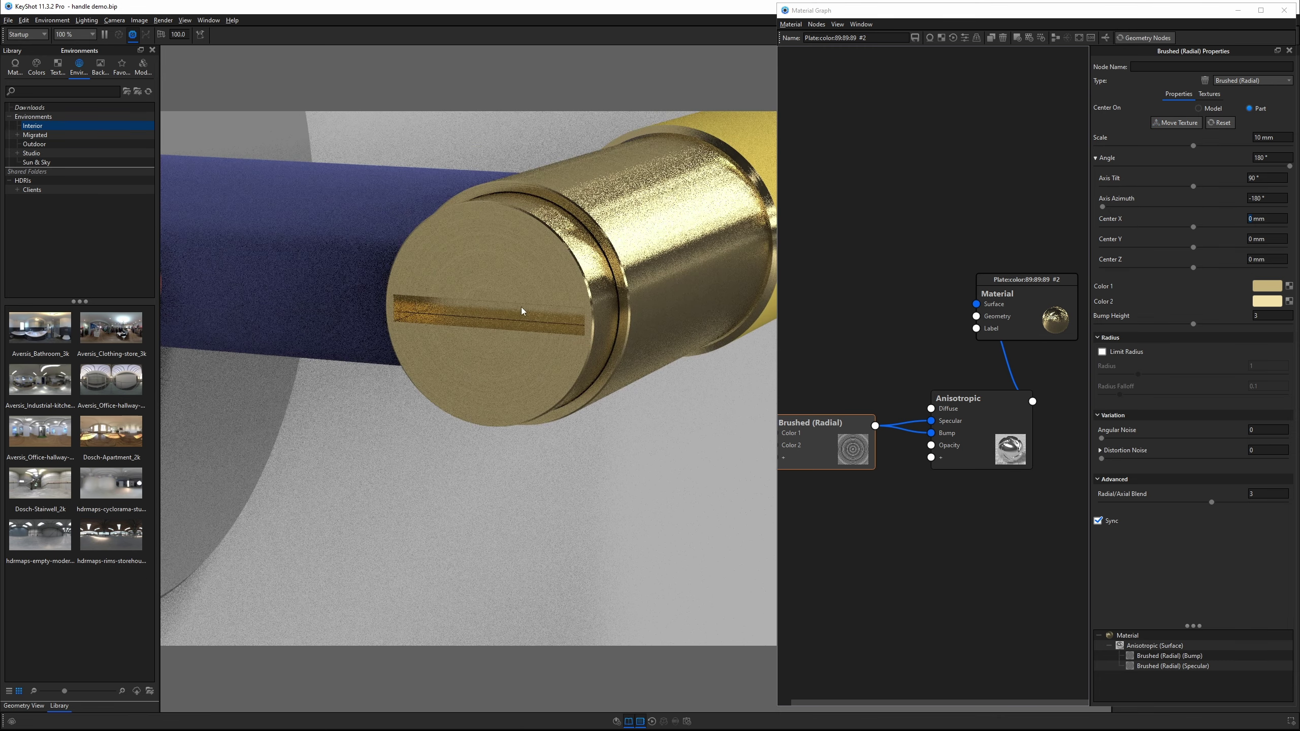
drag(607, 400, 585, 416)
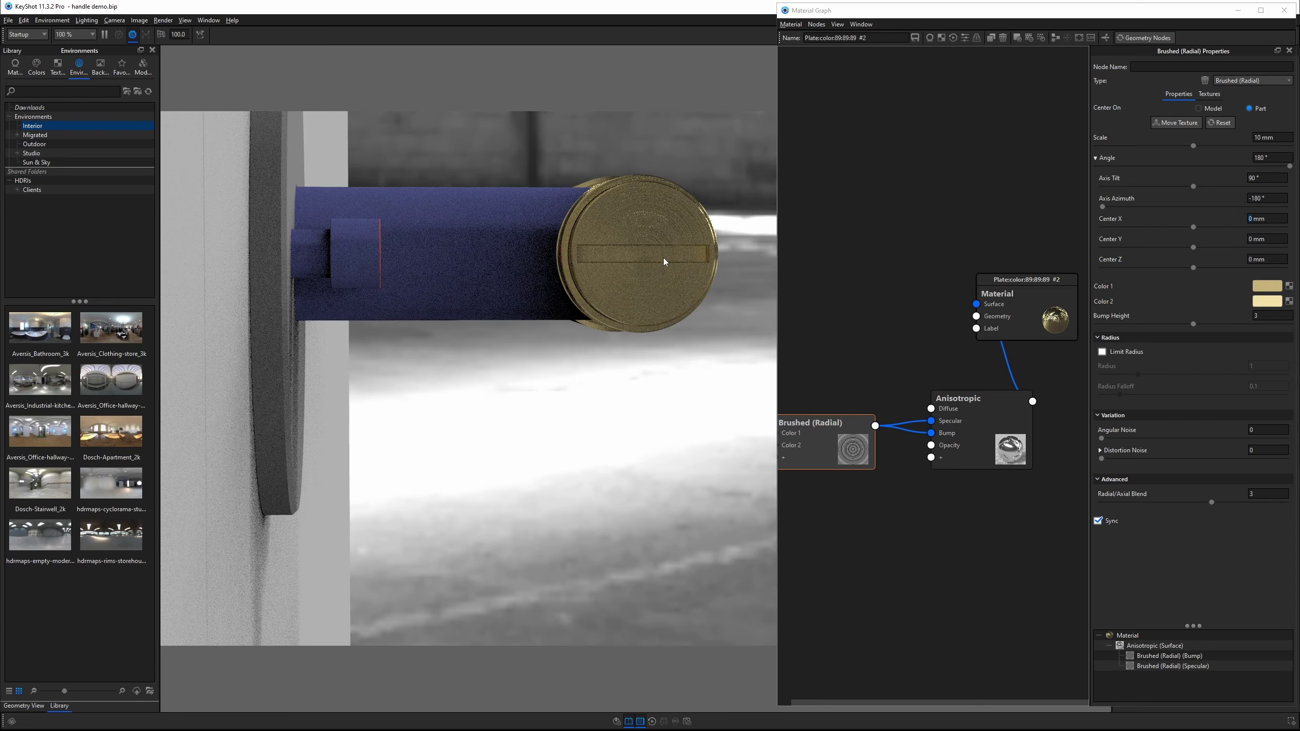
drag(651, 297, 533, 136)
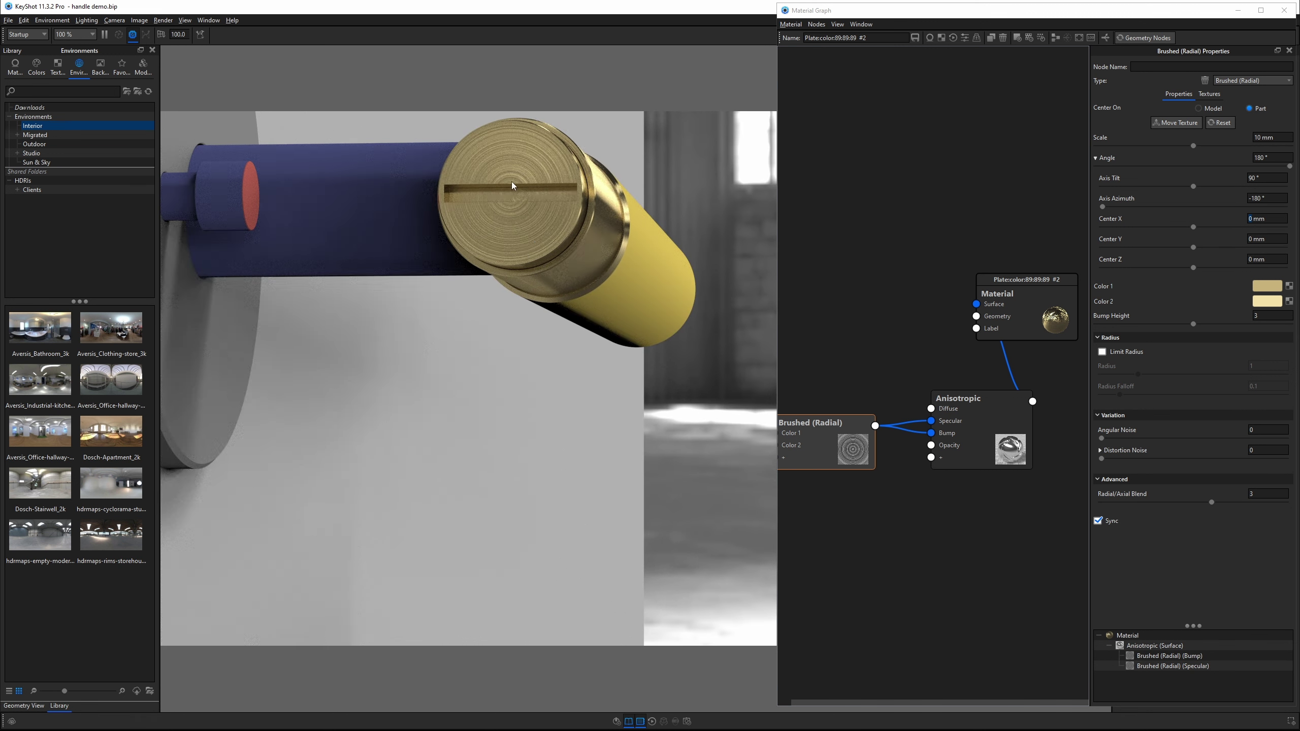
- Switch the Mode of the end disc's Anisotropic node to Radial
click(831, 444)
drag(824, 432, 823, 434)
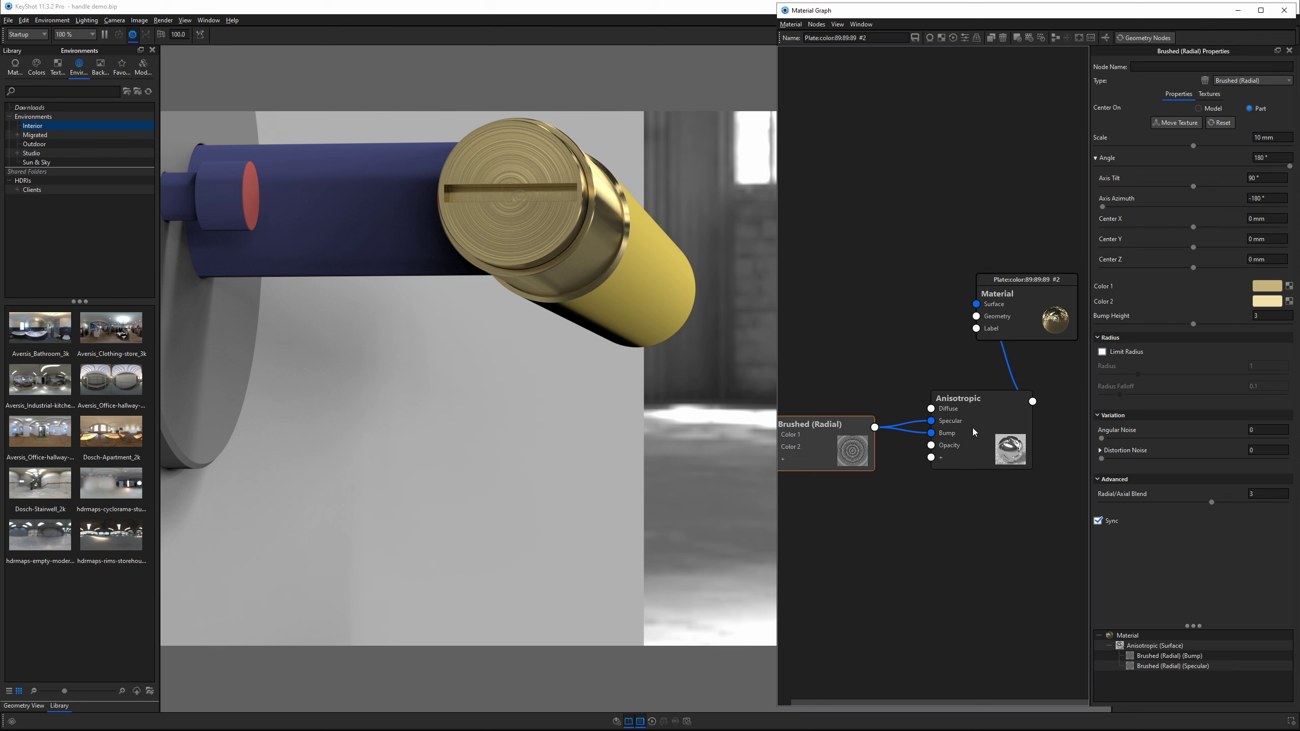
click(971, 408)
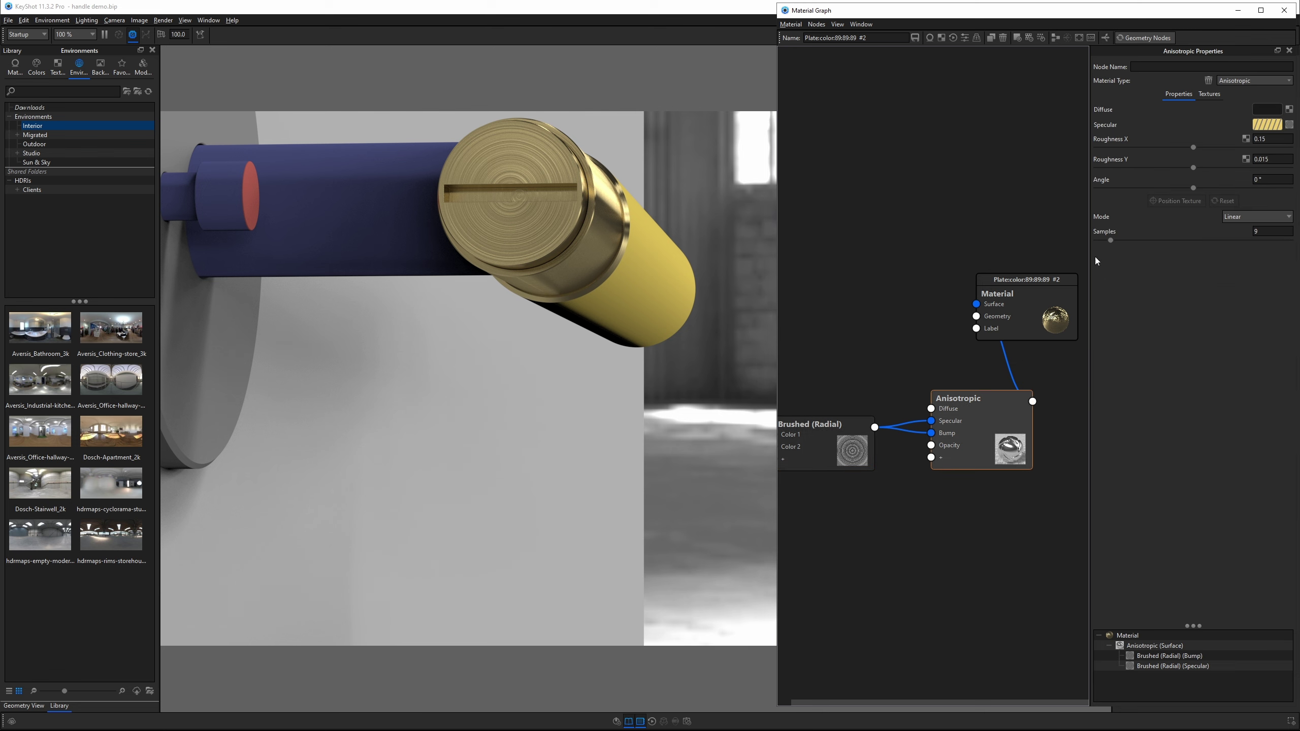
click(1235, 218)
click(1240, 240)
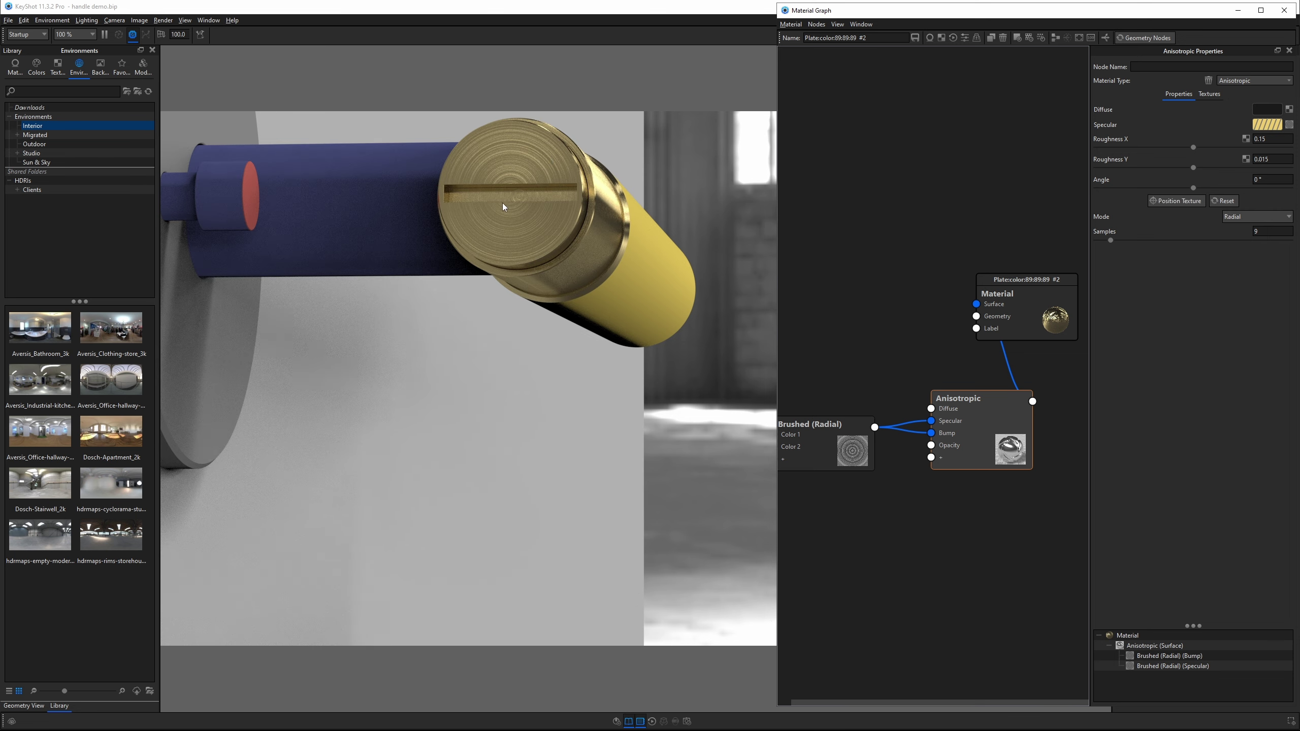
- Position the radial anisotropy of the Anisotropic node on the slotted end disc
click(1167, 200)
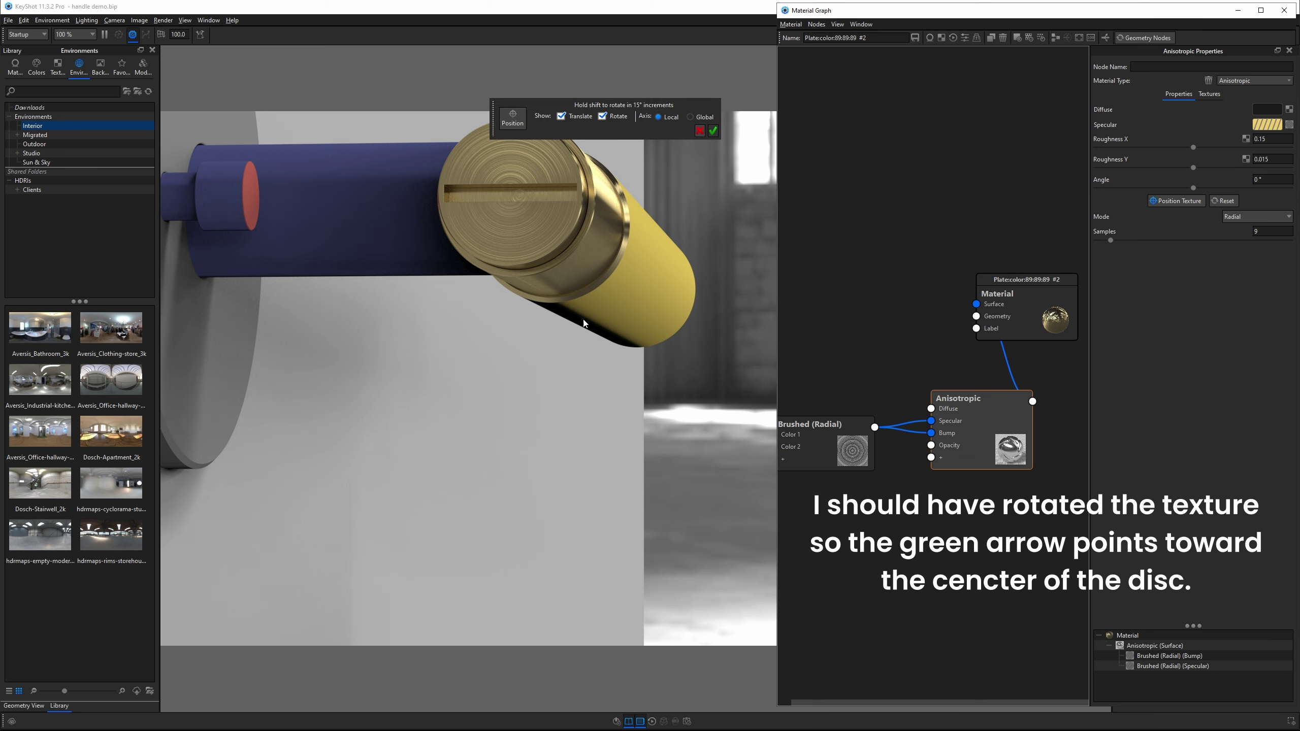
drag(679, 398, 708, 406)
scroll(708, 407, up, 2)
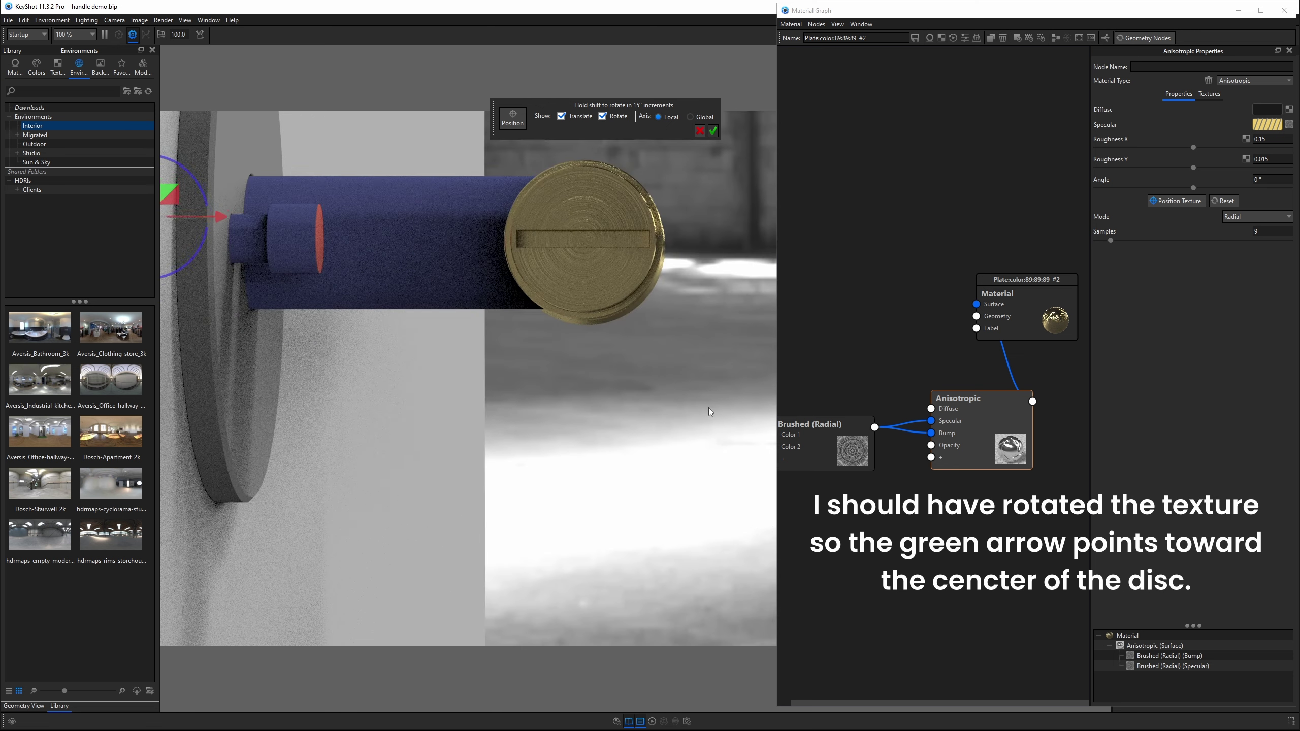
drag(230, 226, 656, 268)
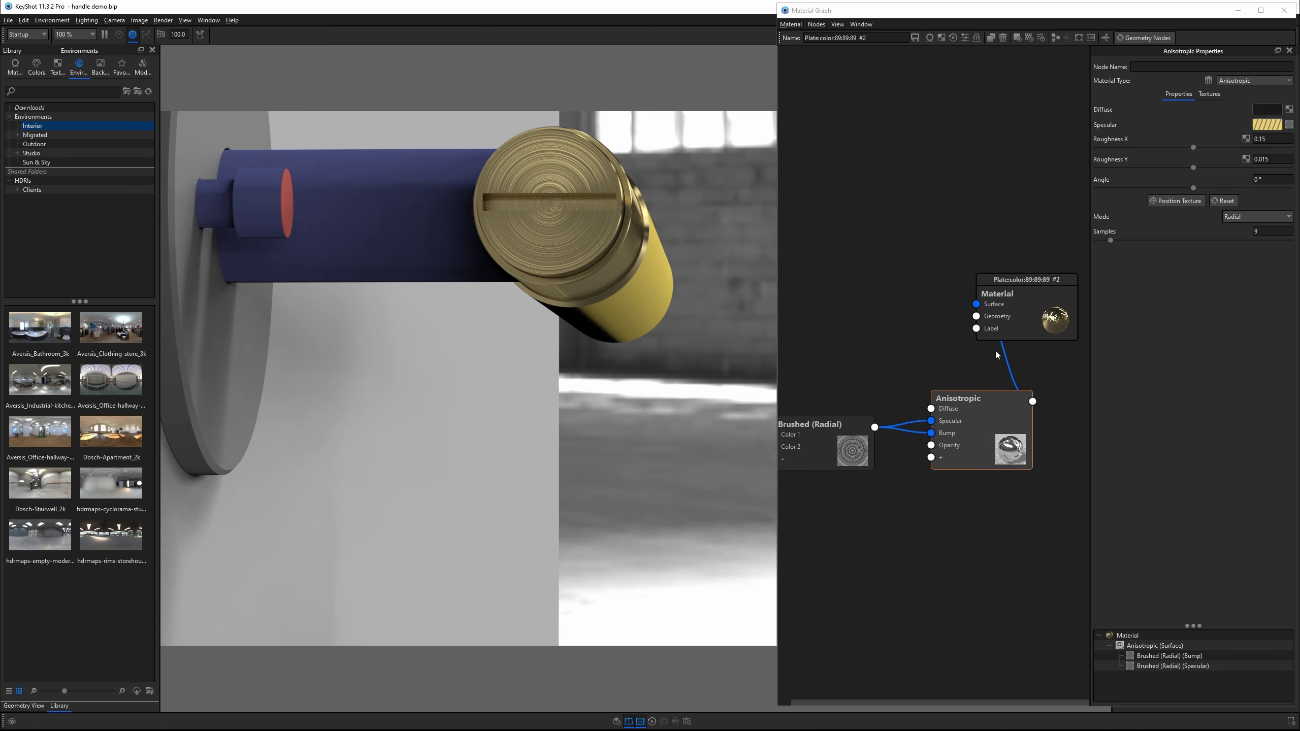
- Turn off Sync for the end disc's Brushed (Radial) texture and set its Bump Height to 1
click(814, 433)
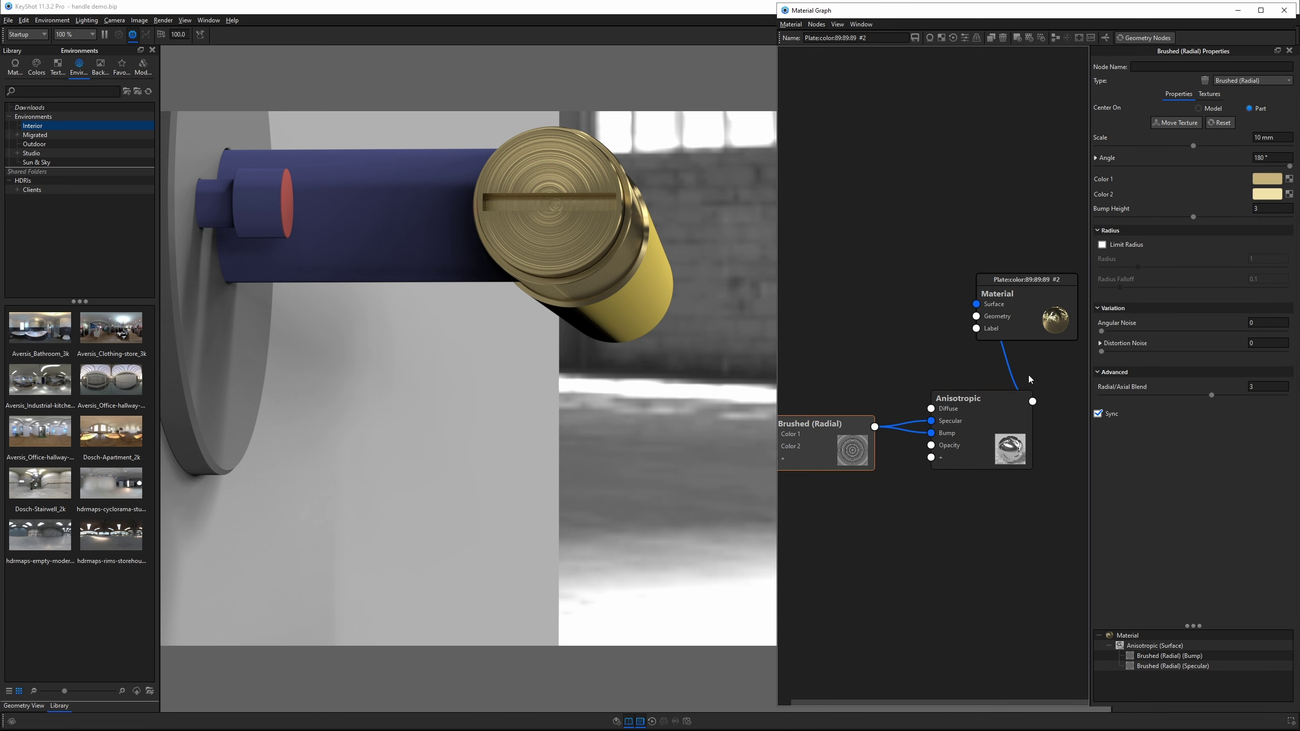
click(1098, 415)
click(1262, 210)
key(BackSpace)
text(1)
key(Return)
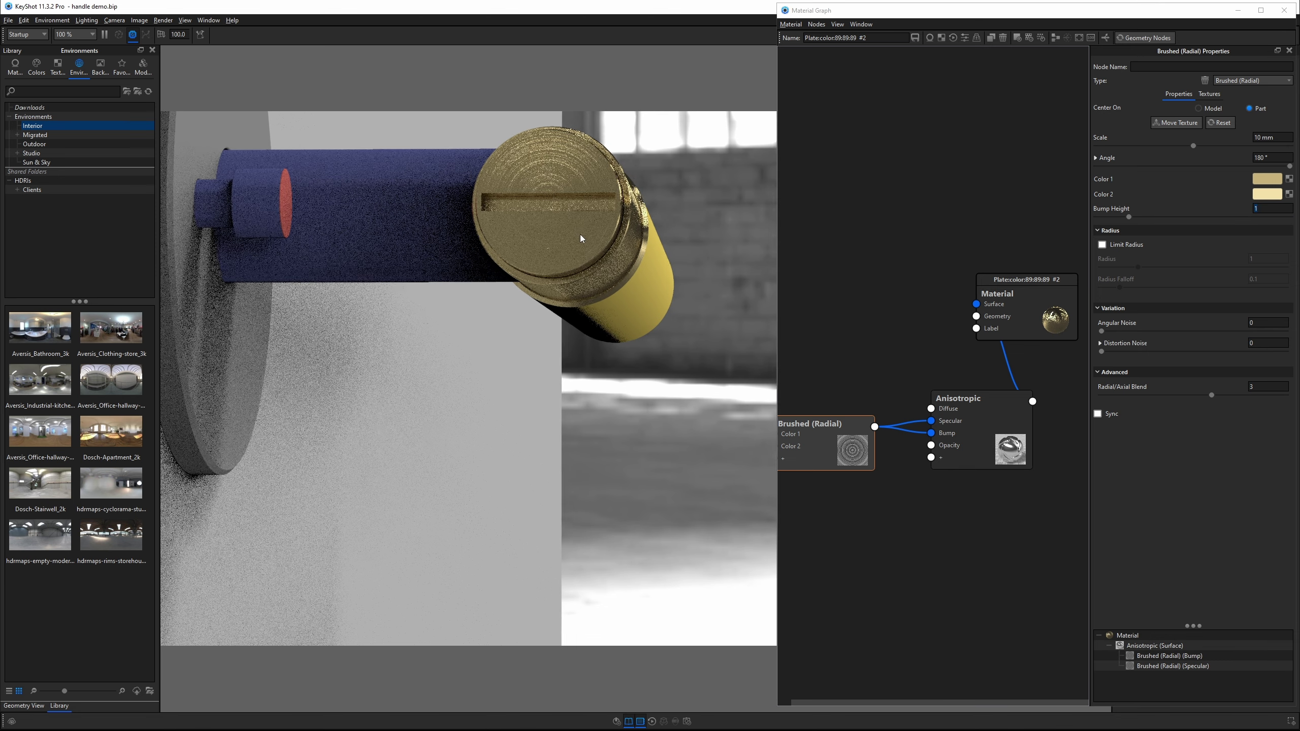
mouse_move(594, 224)
mouse_down()
mouse_move(580, 239)
mouse_move(585, 207)
mouse_up()
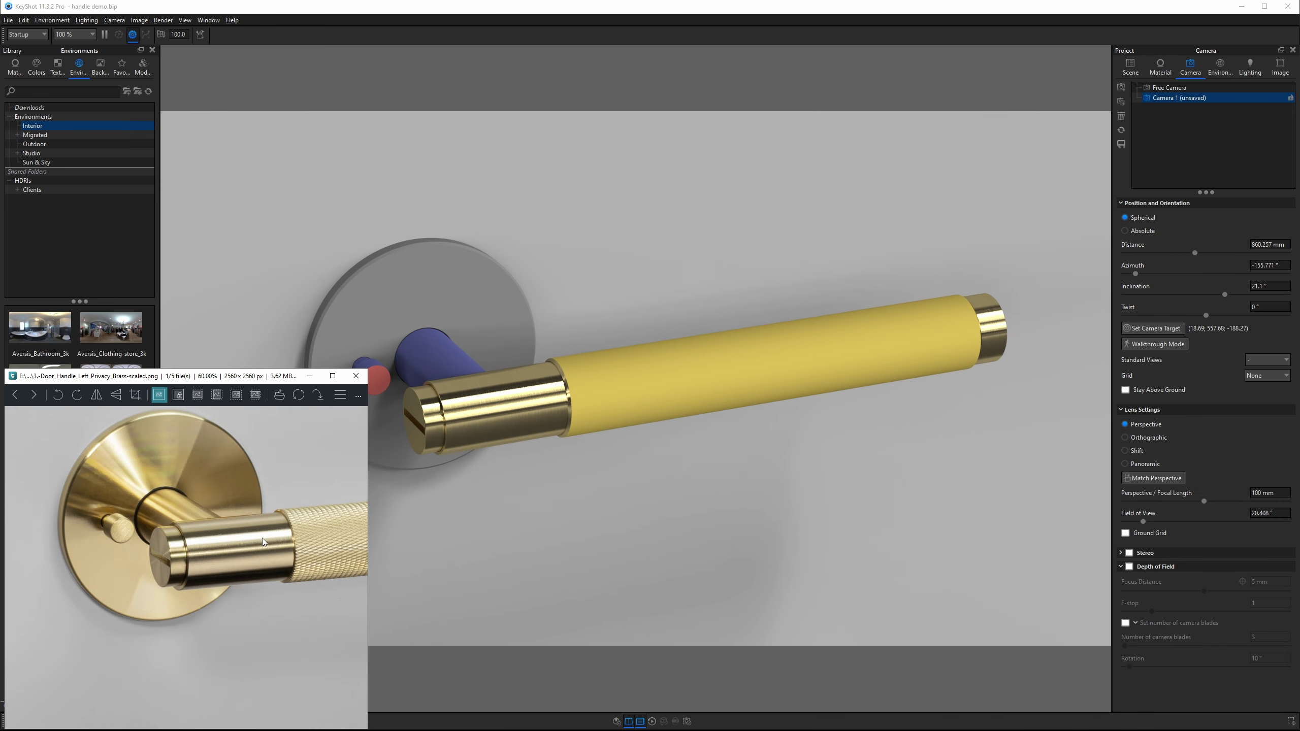
- Examine the knurled grip in the brass reference photo and apply the collar's brass material to the yellow handle grip
drag(263, 538, 57, 532)
scroll(188, 543, up, 2)
scroll(148, 548, up, 3)
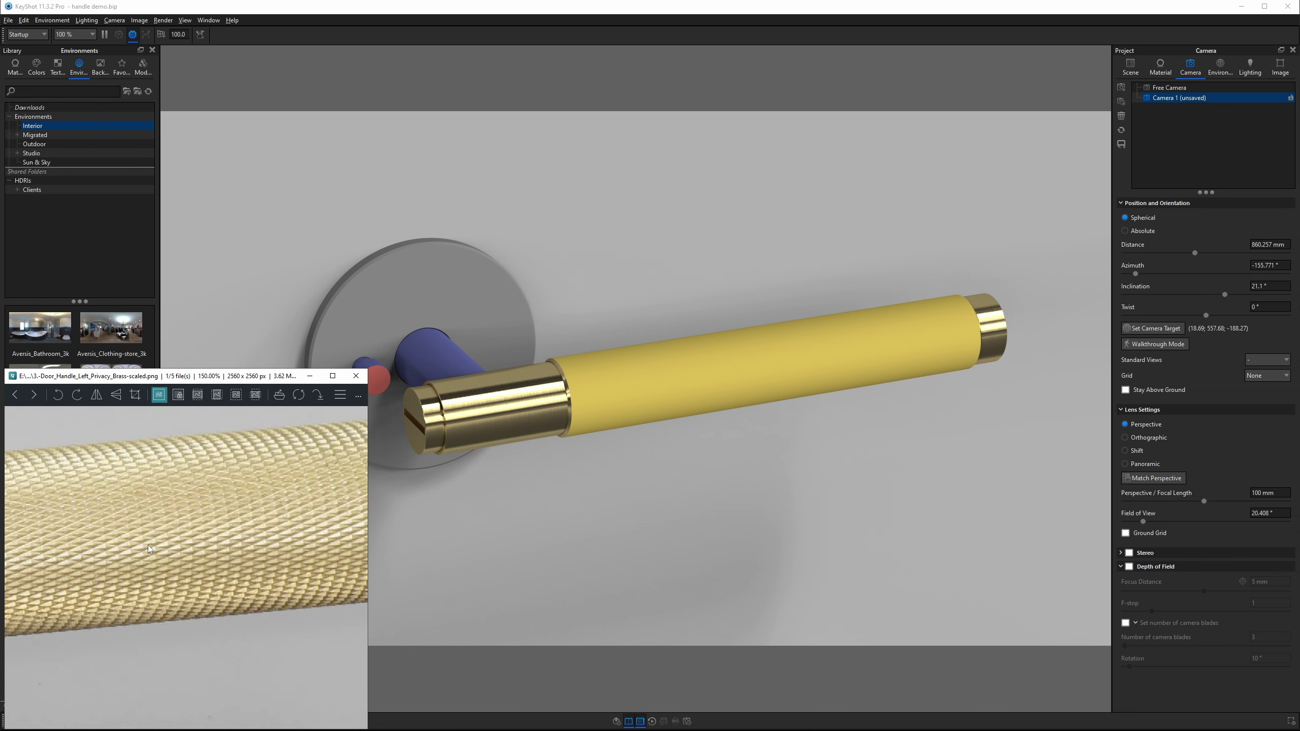
scroll(128, 537, up, 1)
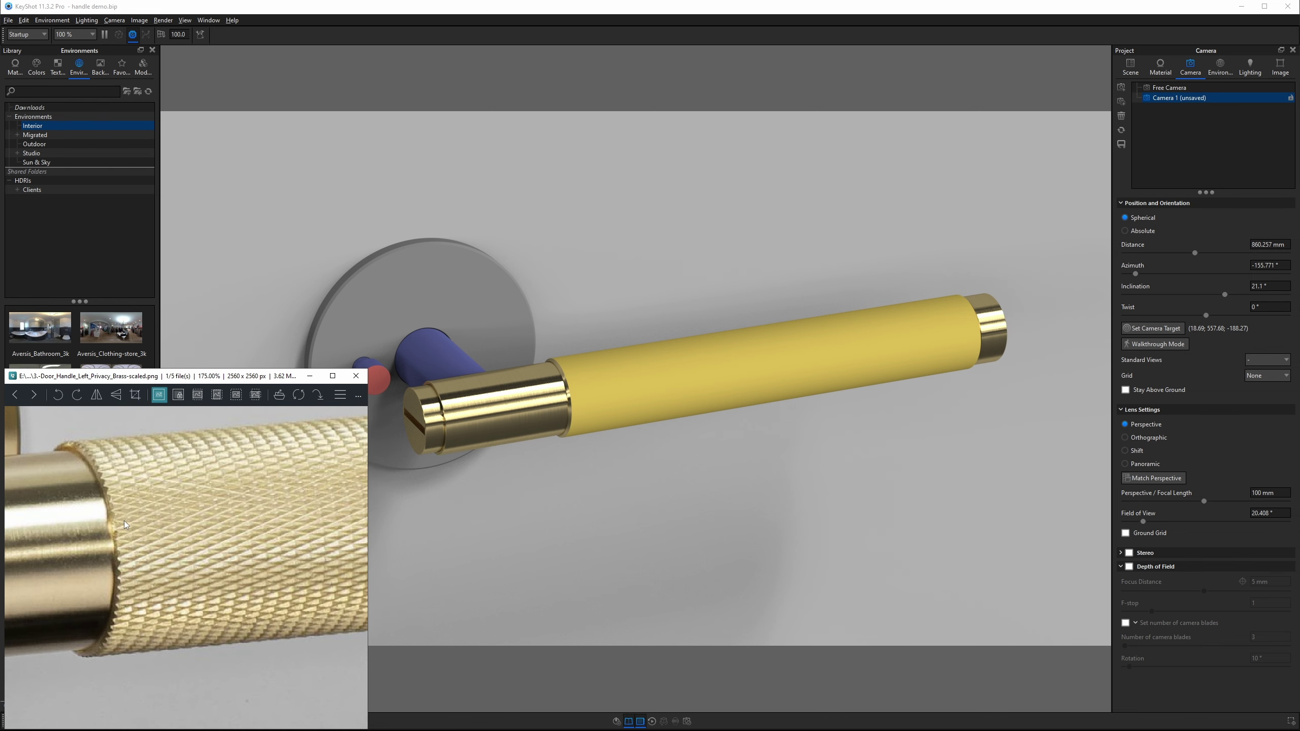
double_click(601, 378)
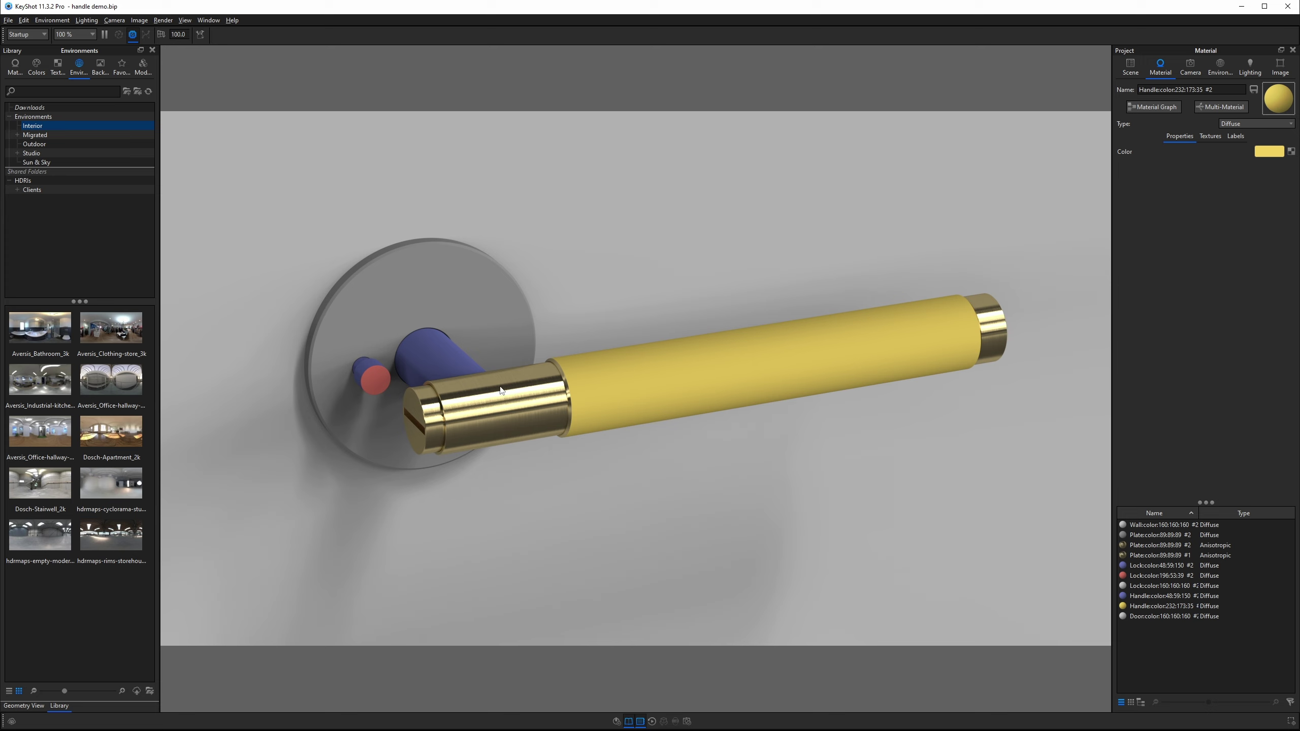
shift+right_click(610, 372)
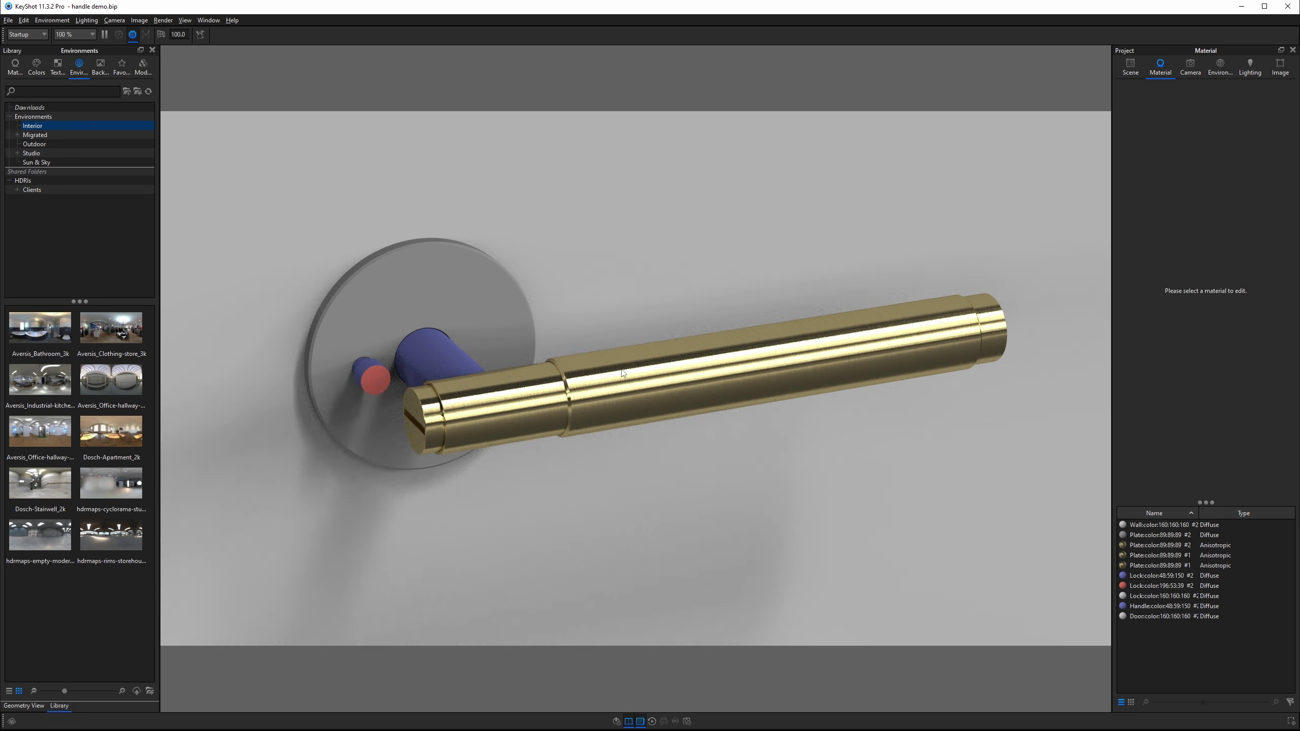
- Open the grip's brass material in the Material Graph and rearrange its Material, Anisotropic and Brushed (Radial) nodes
double_click(623, 372)
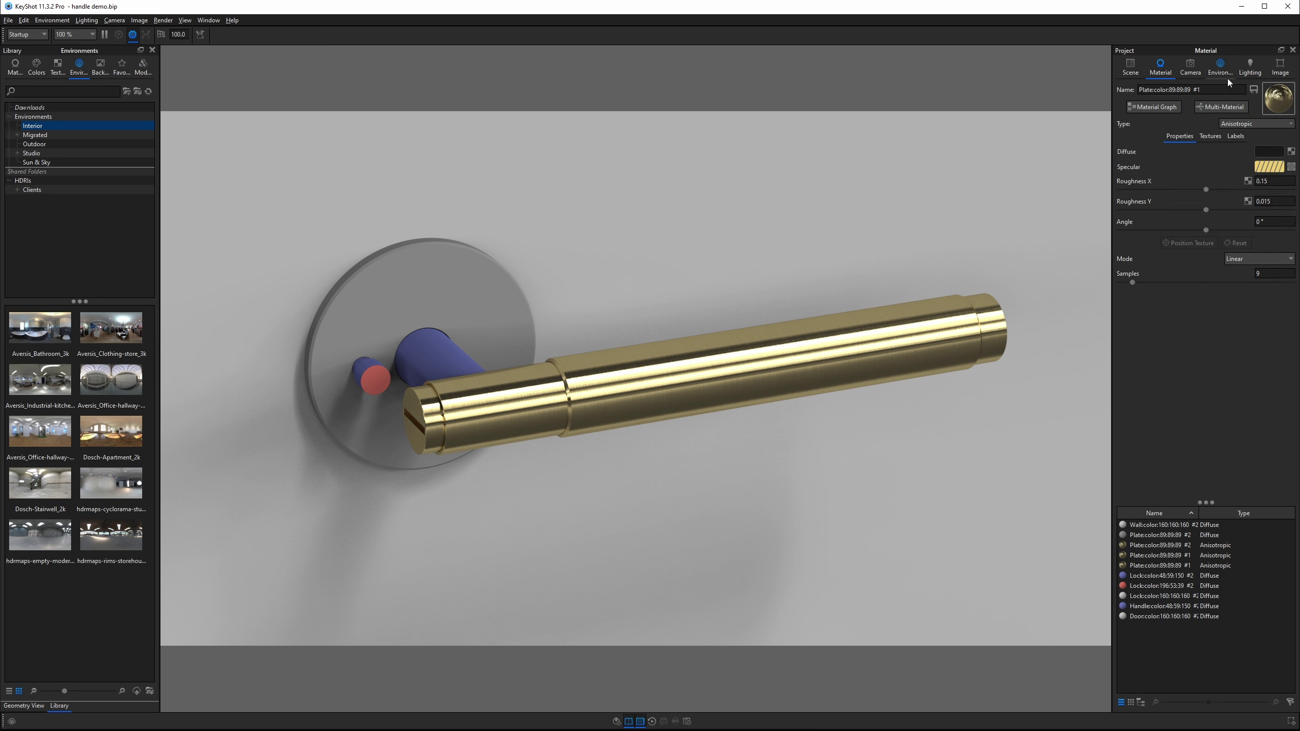
click(1154, 106)
drag(1018, 294, 1028, 178)
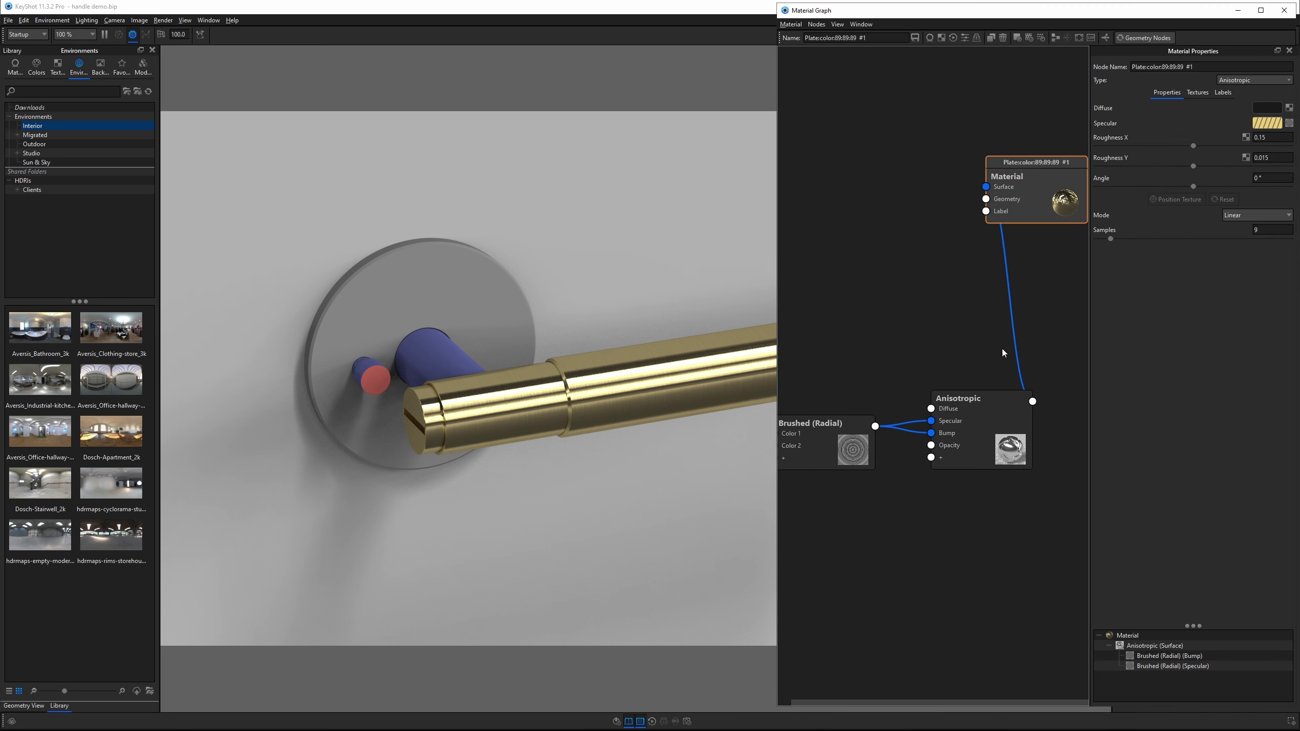
drag(958, 398, 921, 283)
drag(853, 423, 844, 250)
drag(921, 284, 925, 273)
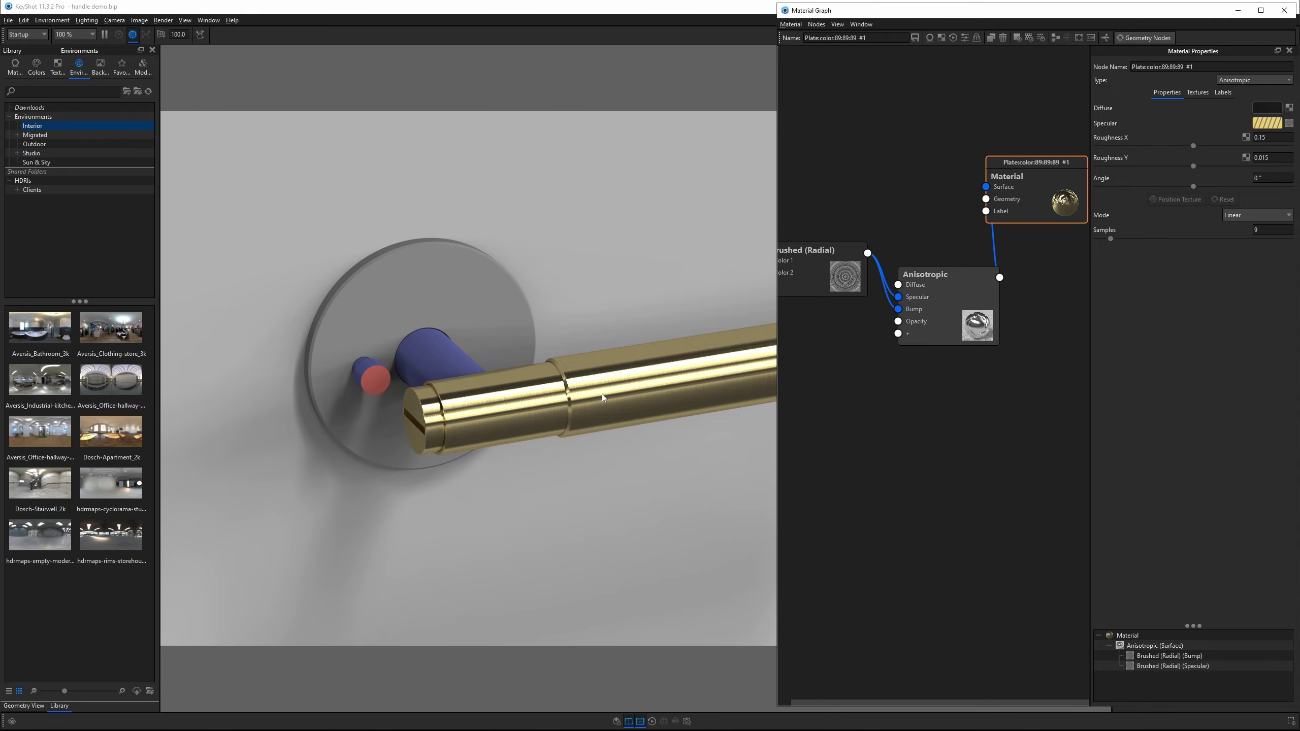
middle_drag(455, 368, 166, 405)
middle_drag(582, 340, 544, 317)
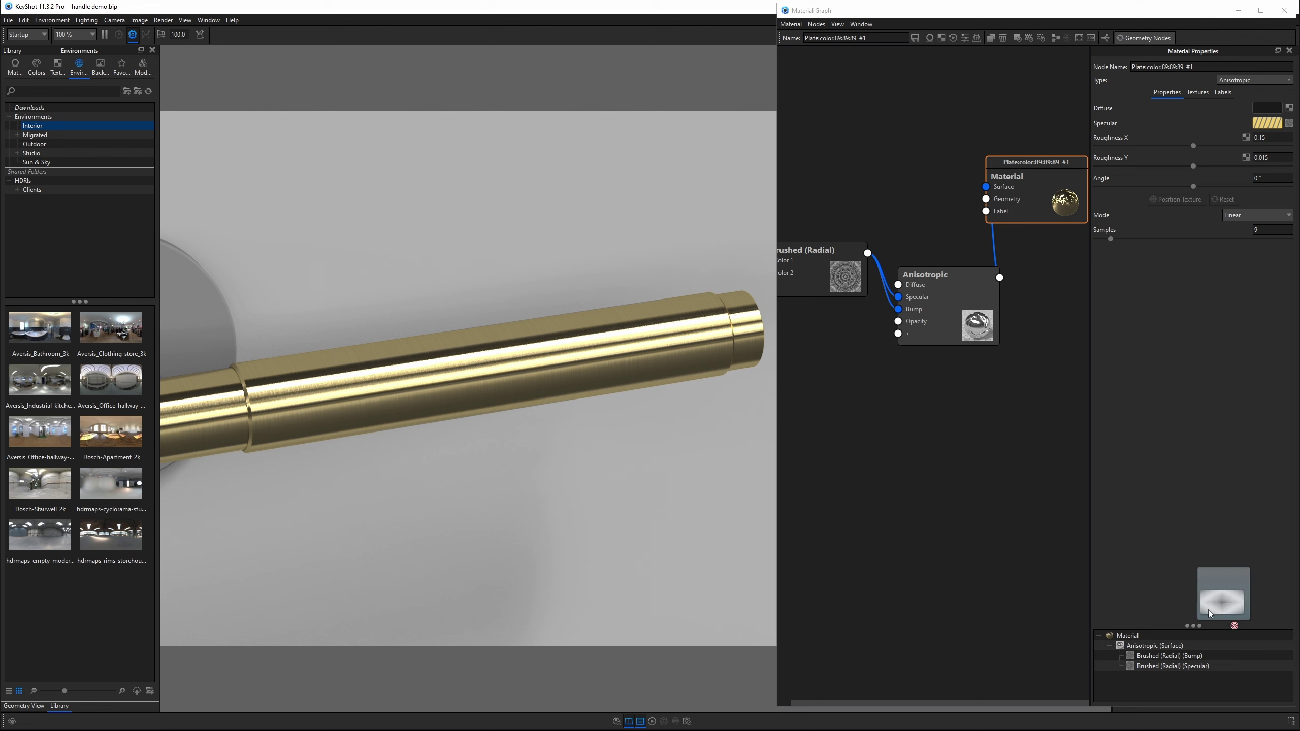
- Add knurlPNG1.png to the grip's Material Graph as a Texture Map and feed it into a new Displace geometry node
drag(1223, 615, 839, 419)
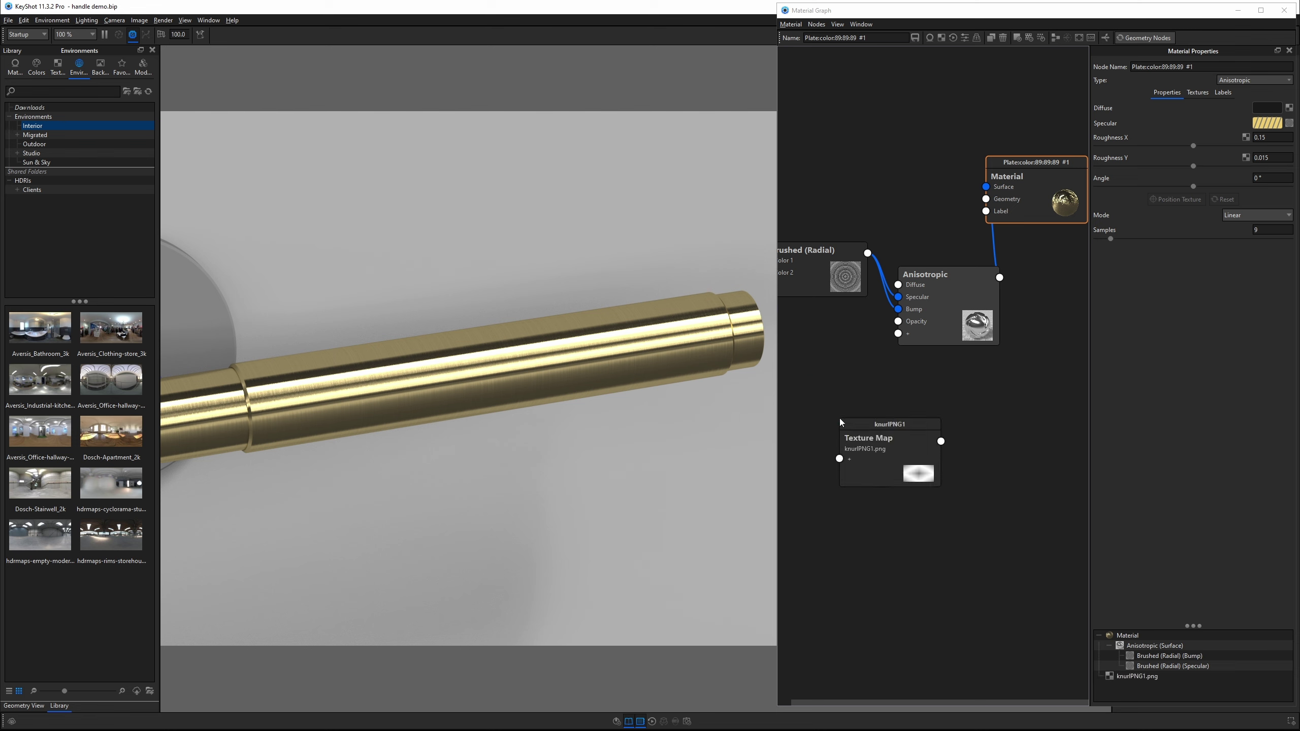
click(912, 467)
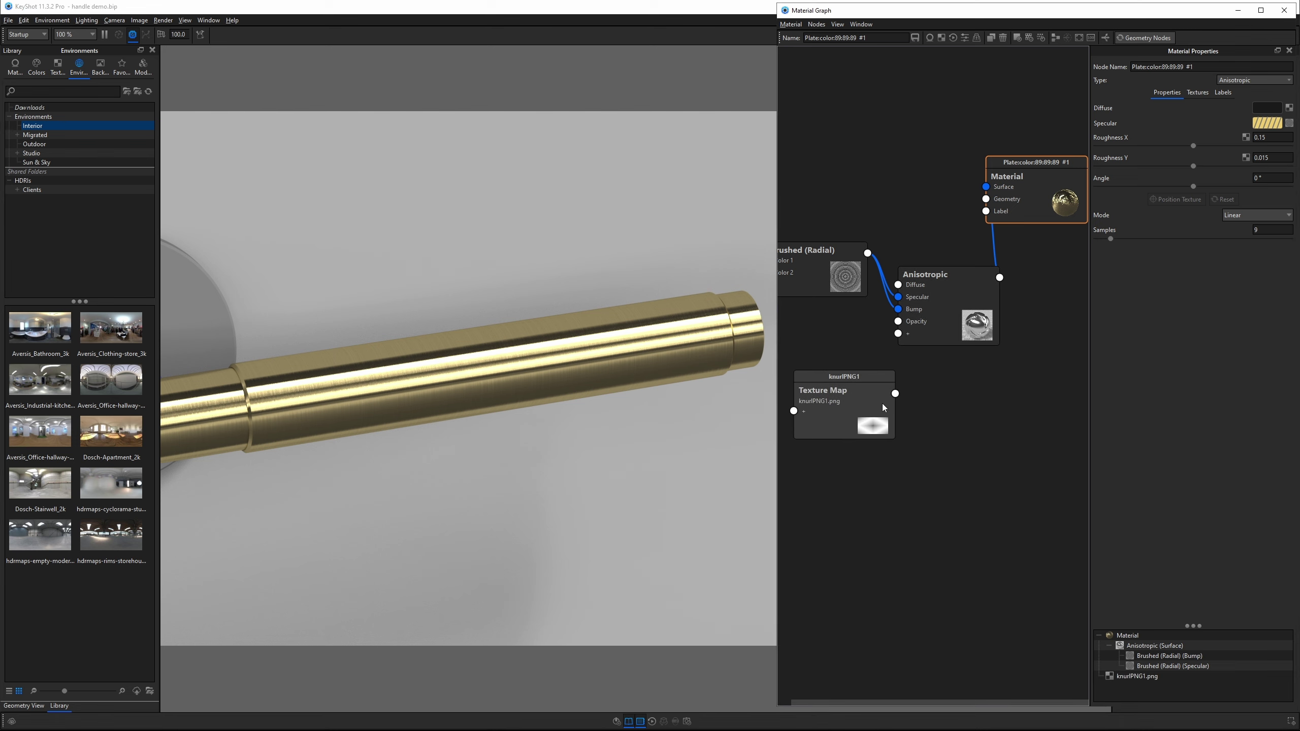
drag(864, 395, 865, 404)
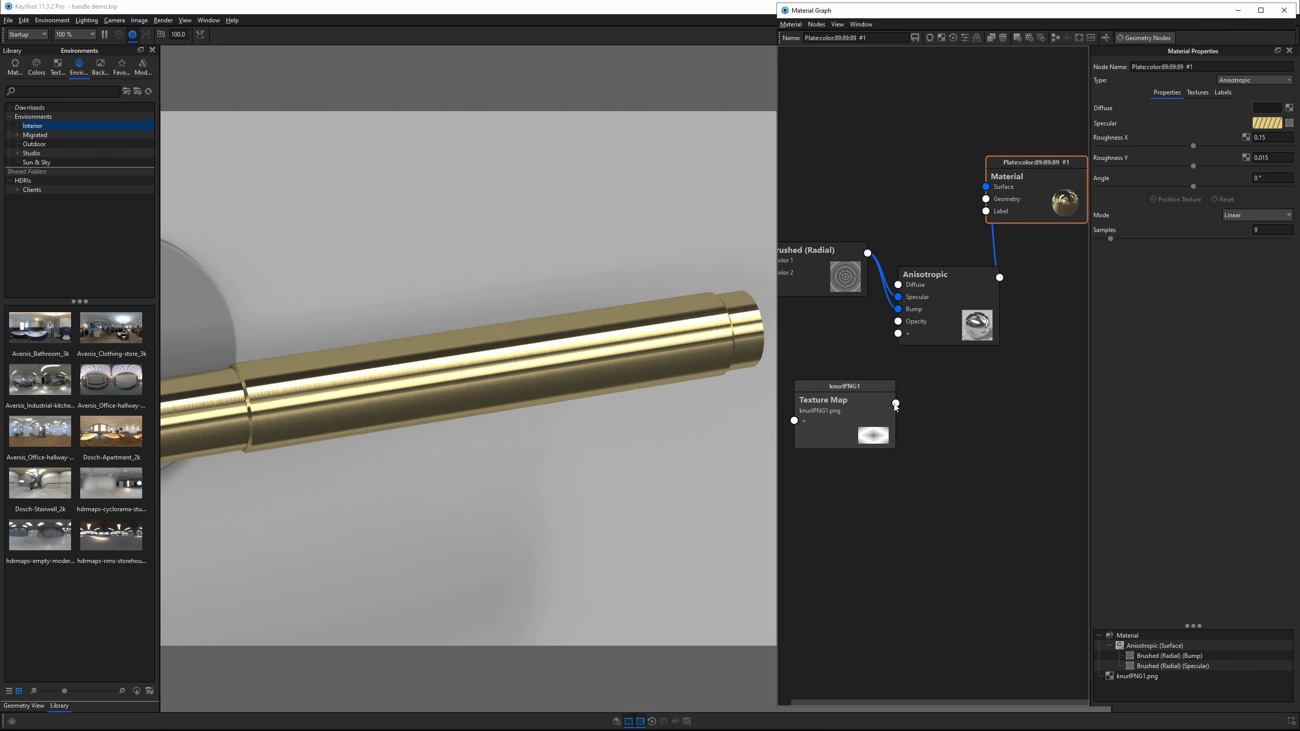
drag(896, 404, 935, 389)
right_click(942, 387)
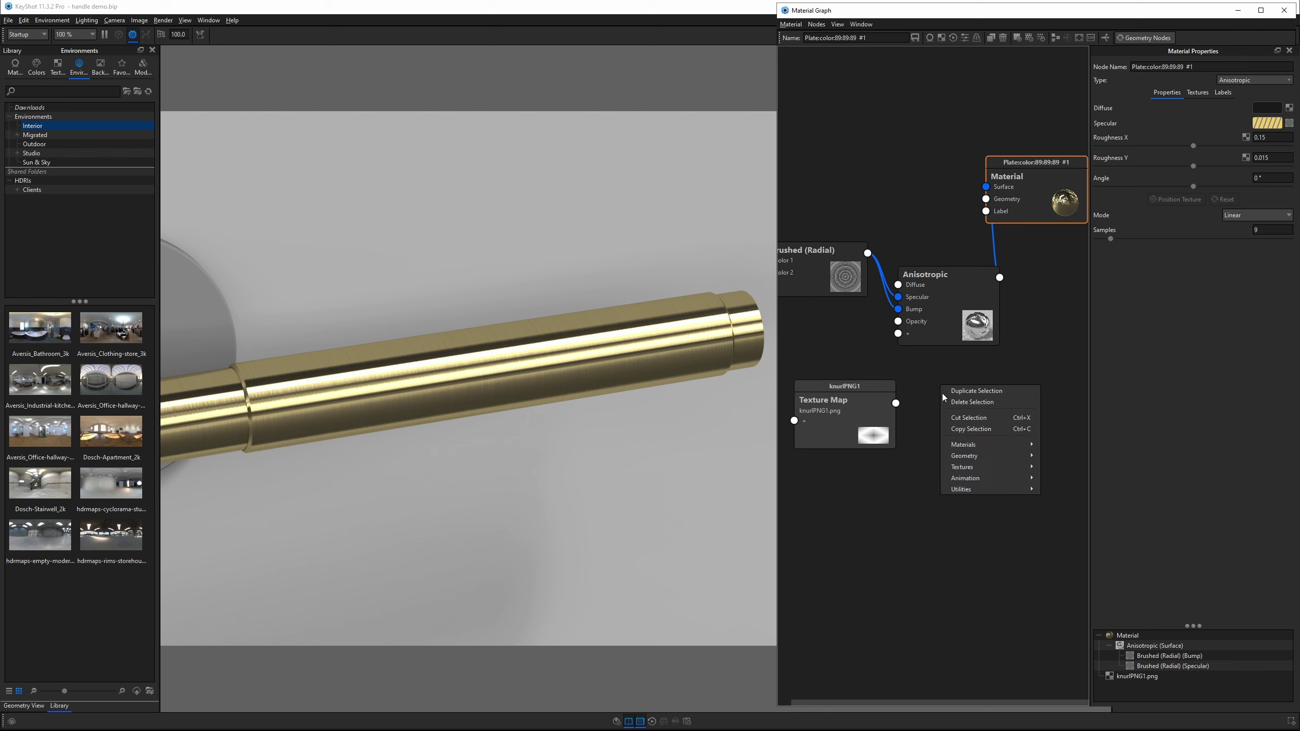
mouse_move(963, 459)
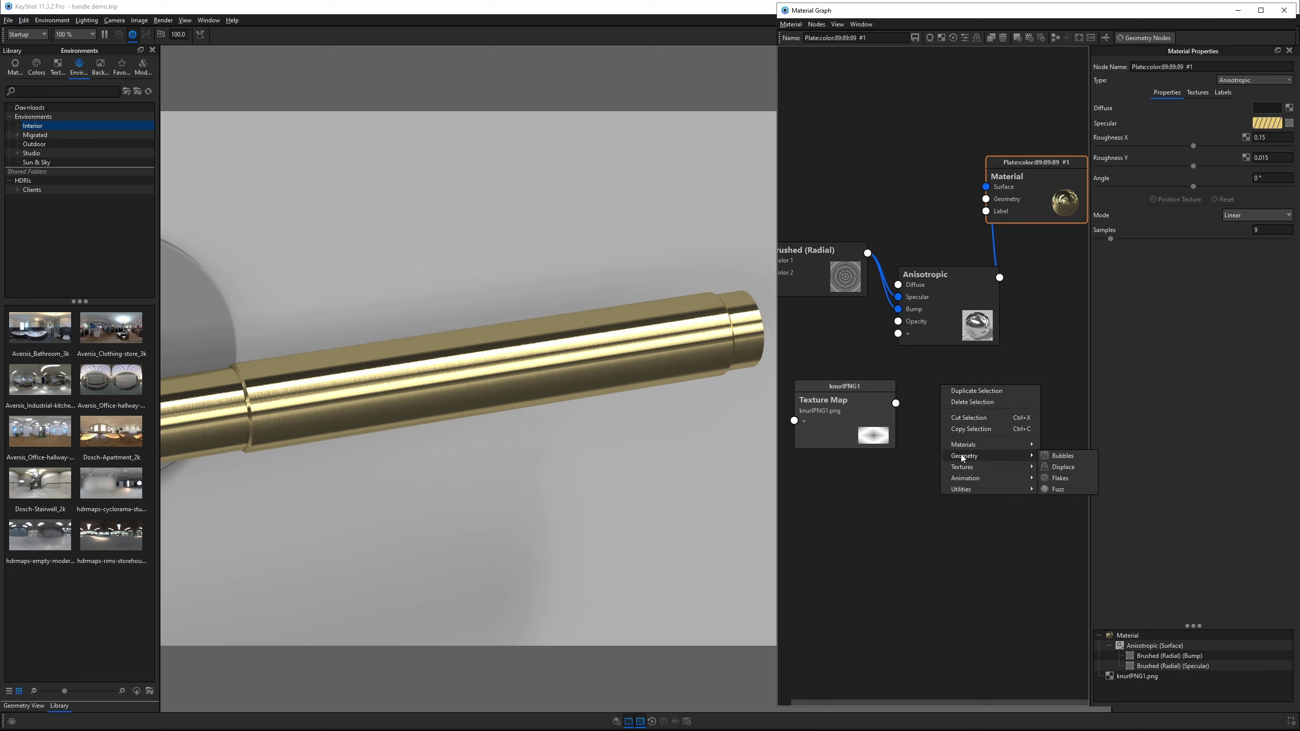
click(1062, 467)
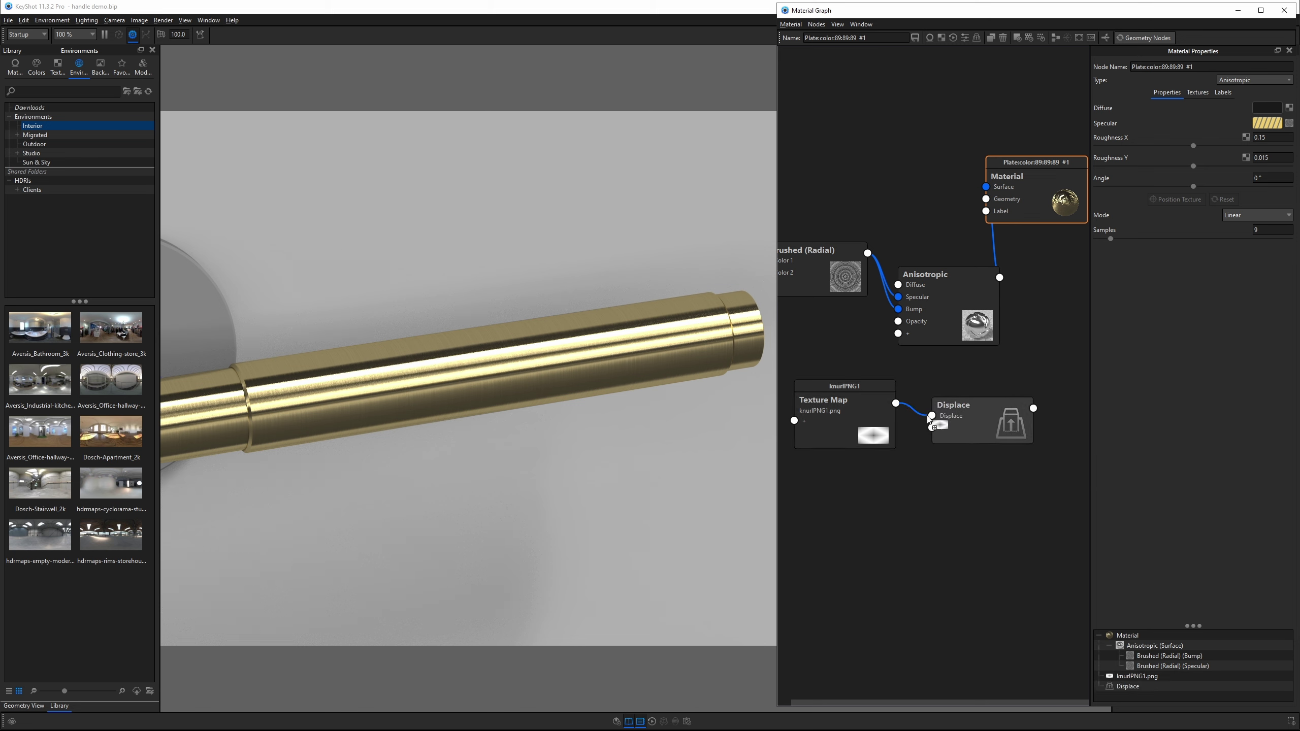
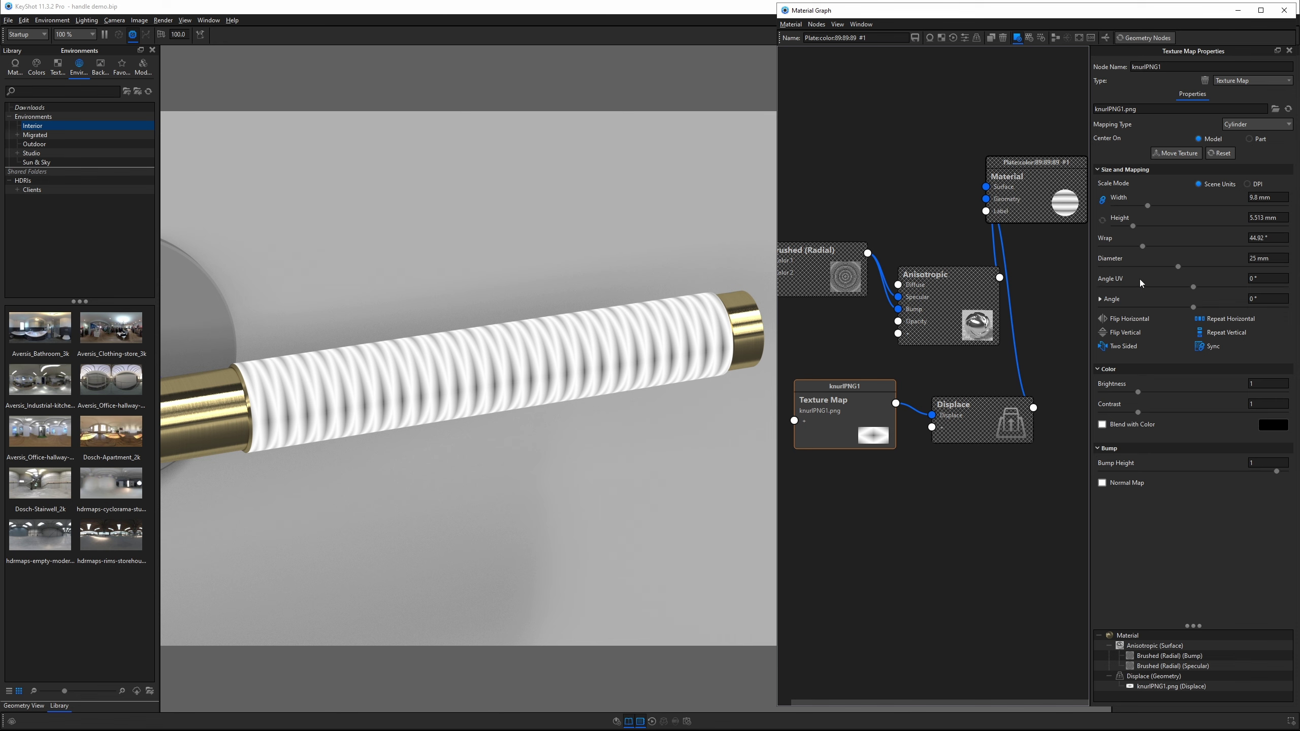
- Set the knurl texture map's Angle UV to 90°
click(1272, 279)
text(9)
key(Return)
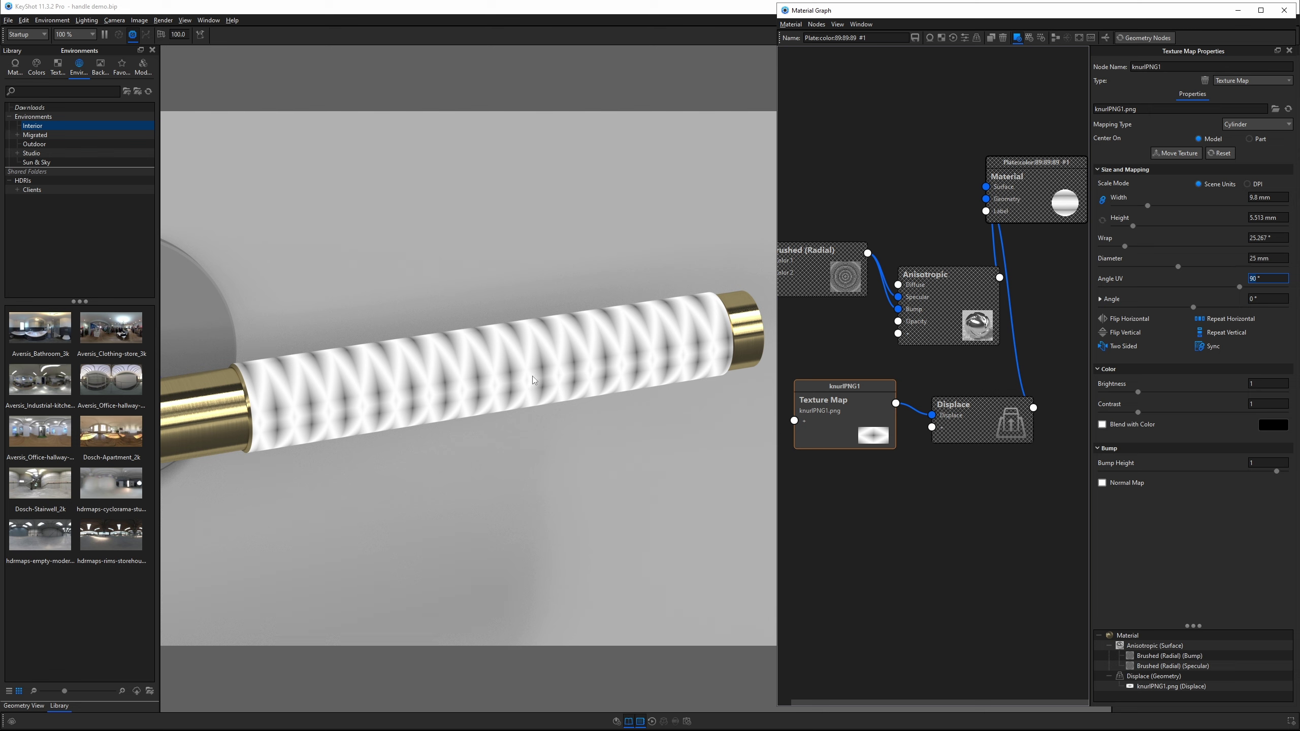
- Centre the knurl texture's cylinder mapping on the part and rotate it about its axis to an angle of about -179.8°
click(1188, 154)
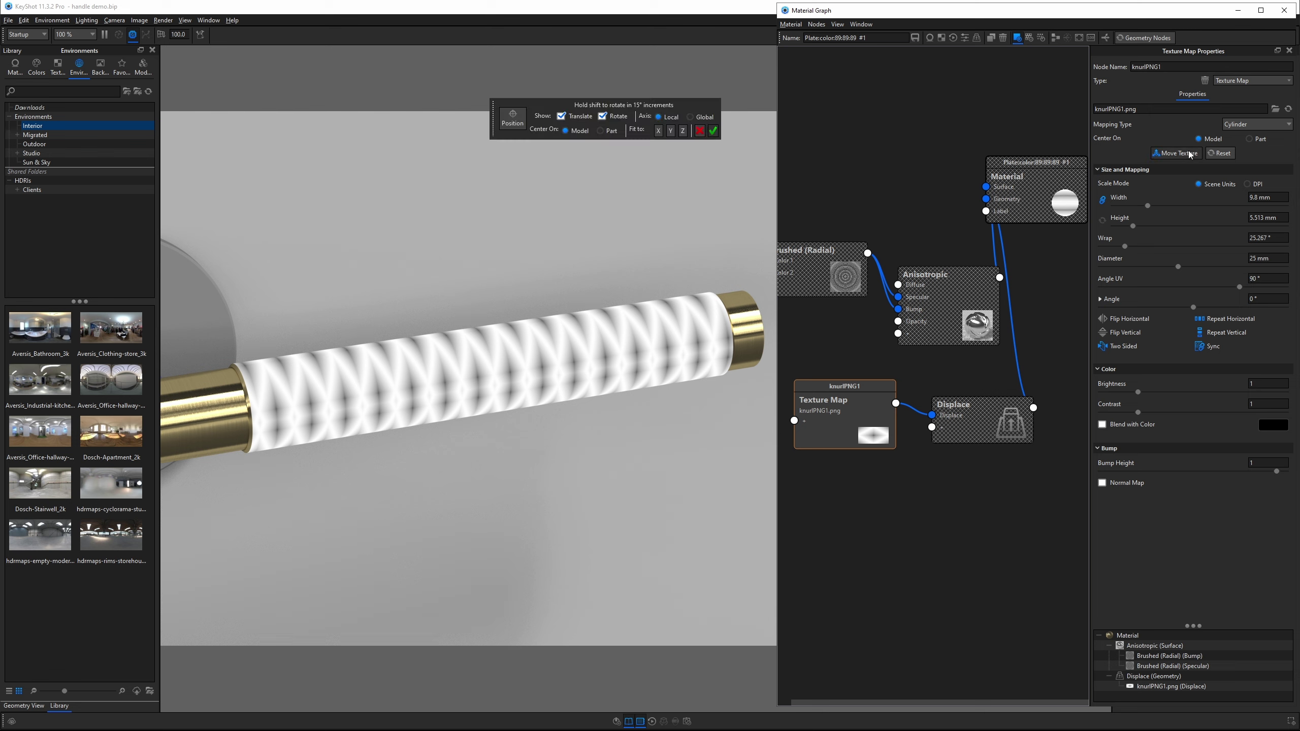
click(600, 130)
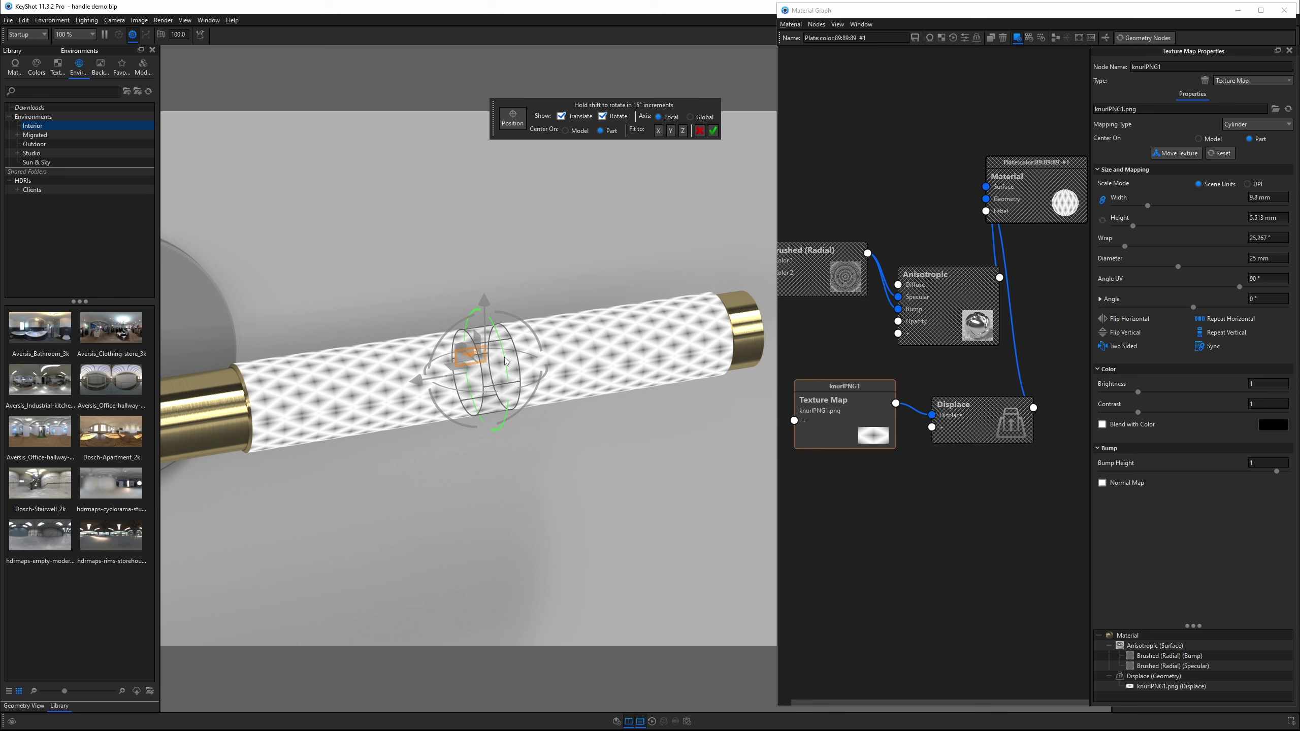
drag(496, 330, 481, 408)
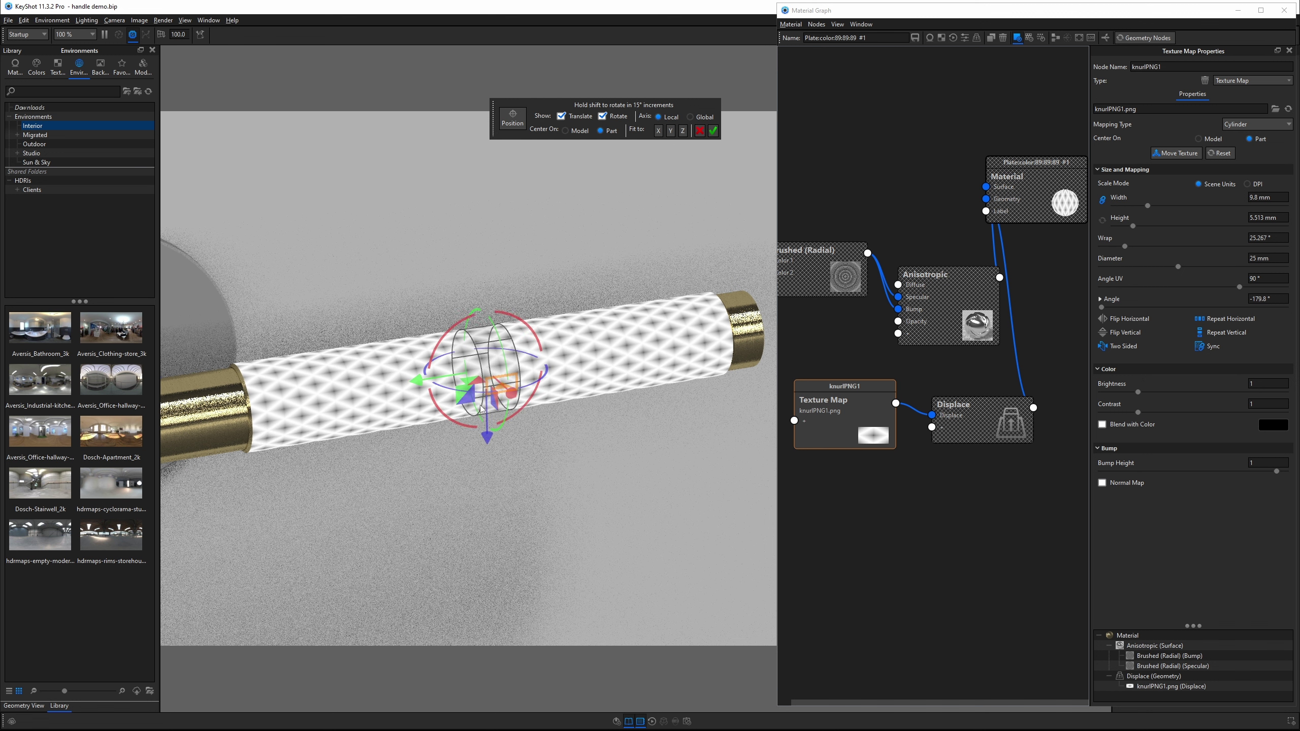
click(713, 131)
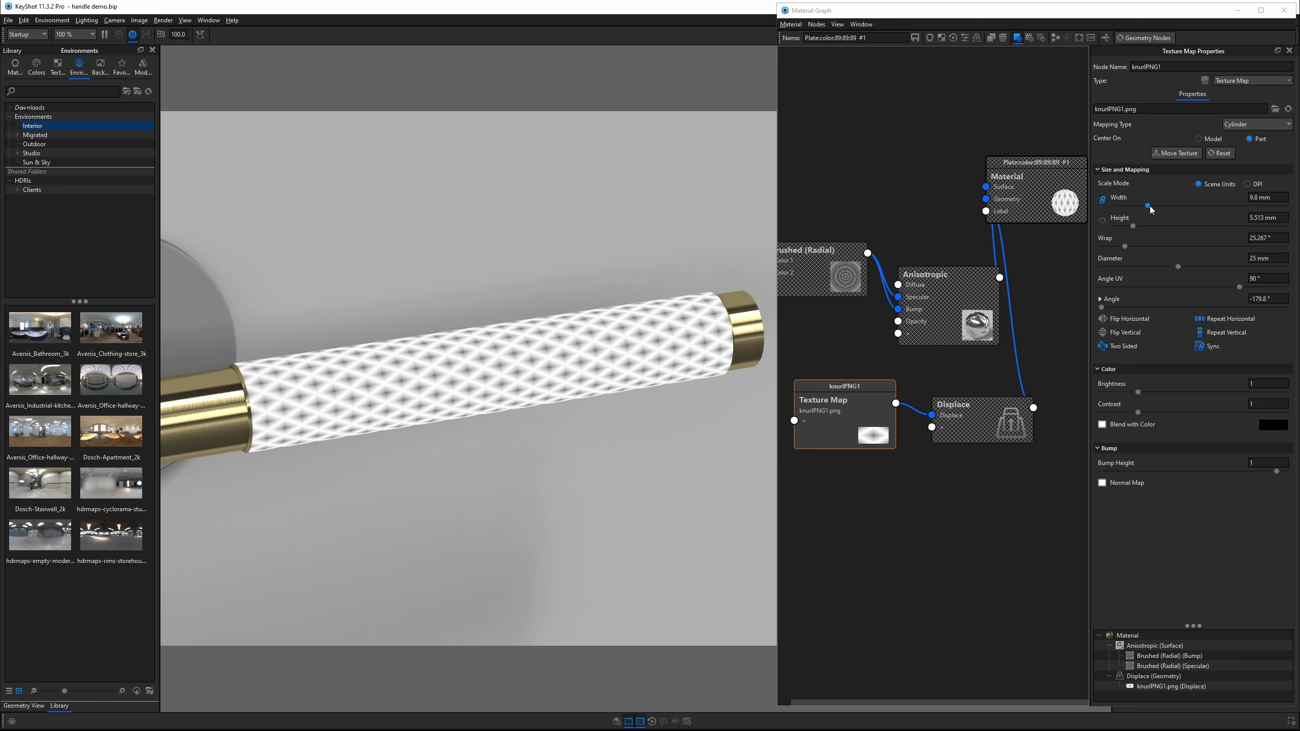
- Scale the knurl texture down to a width of 5.8 mm and check the pattern up close on the grip
drag(1148, 205, 1135, 209)
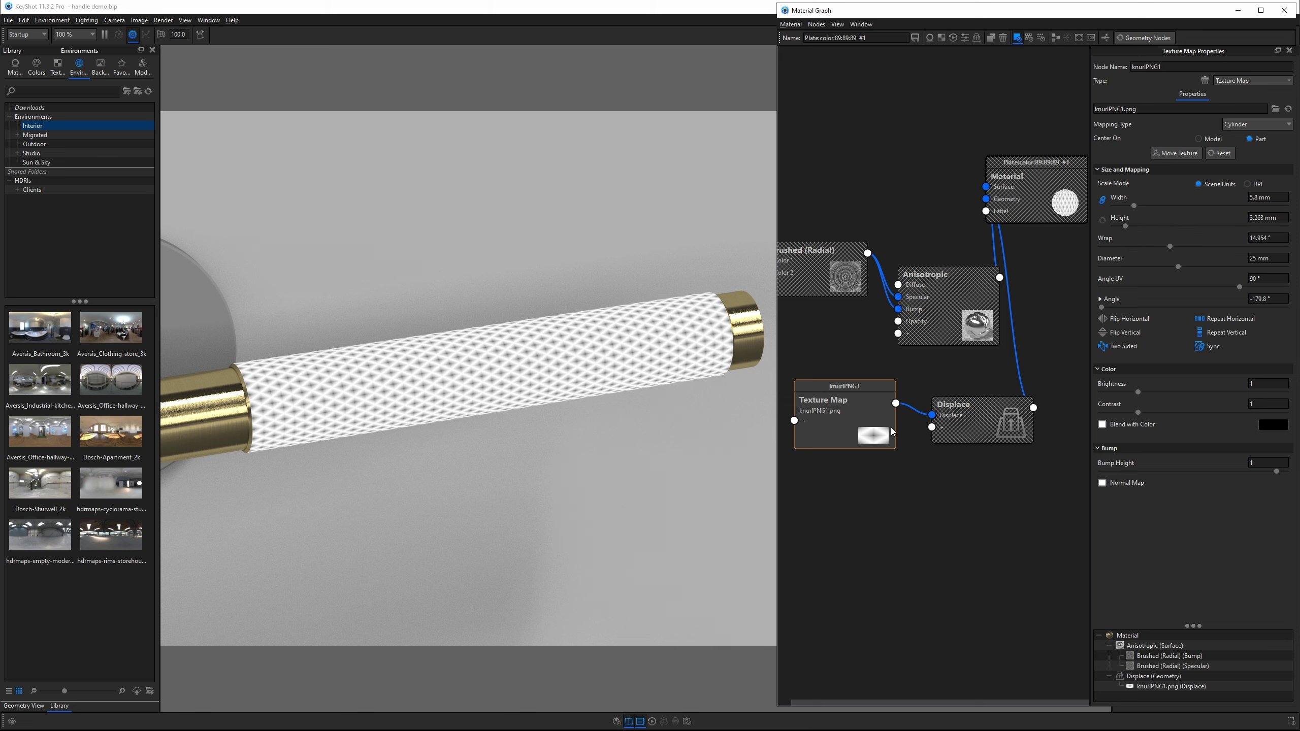
drag(850, 406, 833, 406)
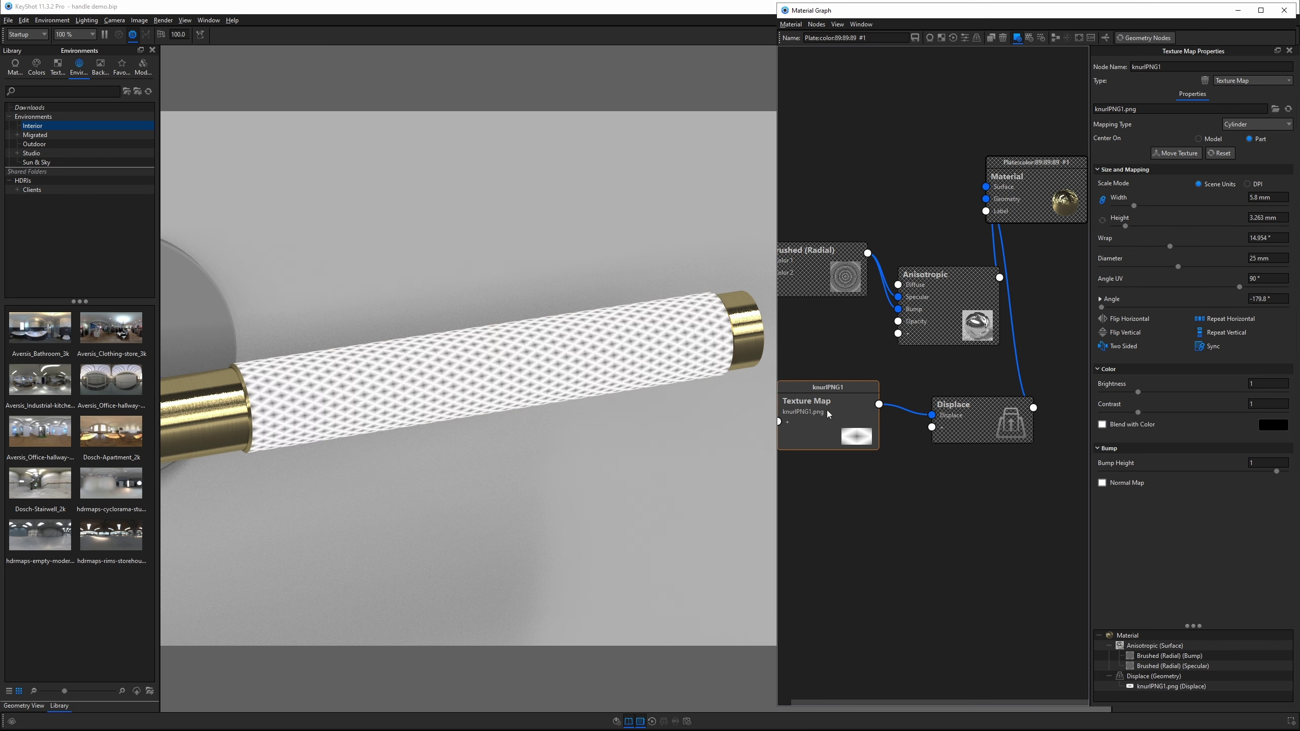
scroll(564, 357, up, 5)
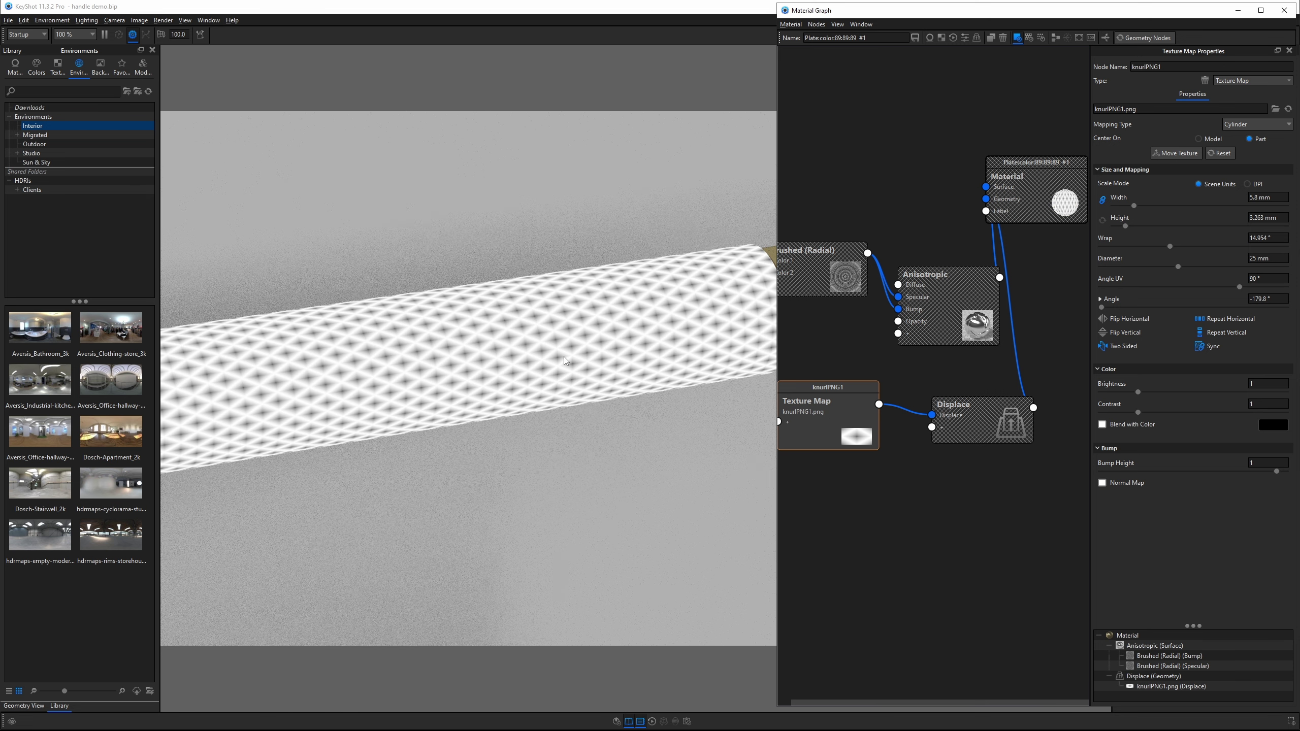
scroll(563, 357, up, 2)
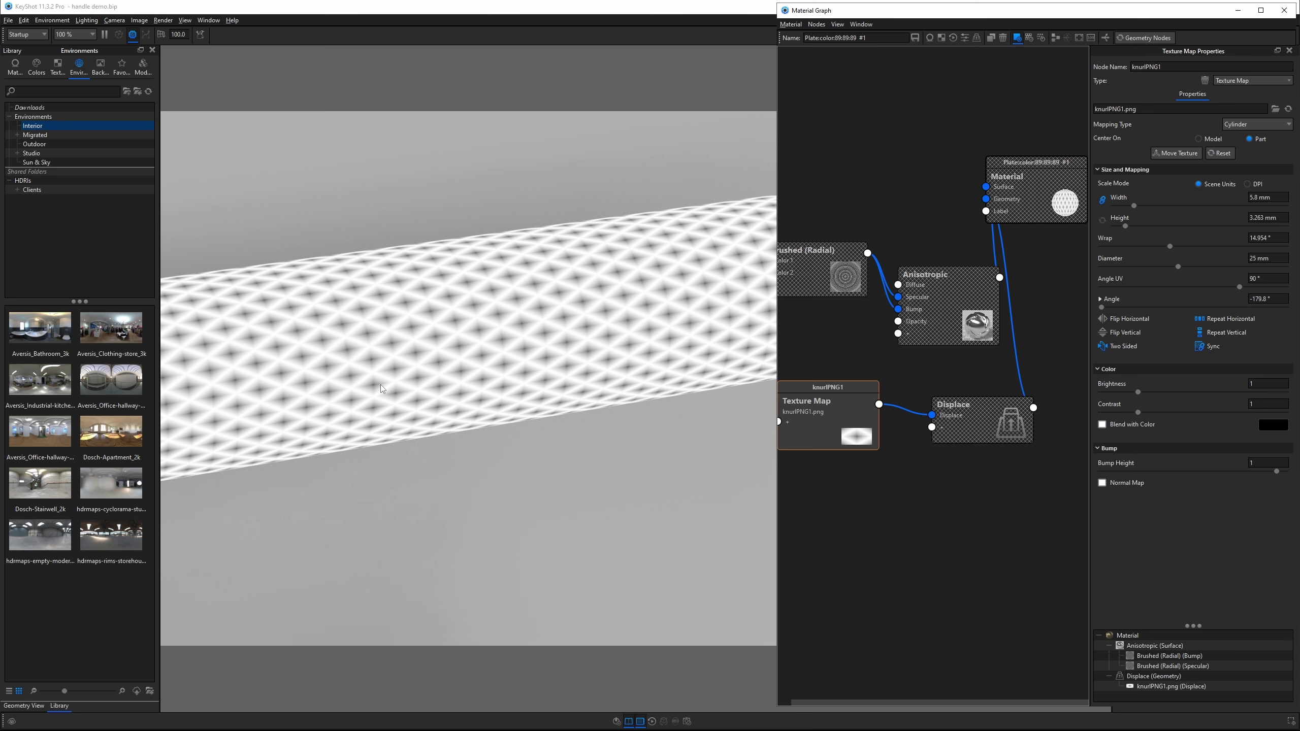
- Check the knurl in the brass reference photo, make room in the graph, and insert a Color Invert node between the knurl Texture Map and Displace
key(alt+Tab)
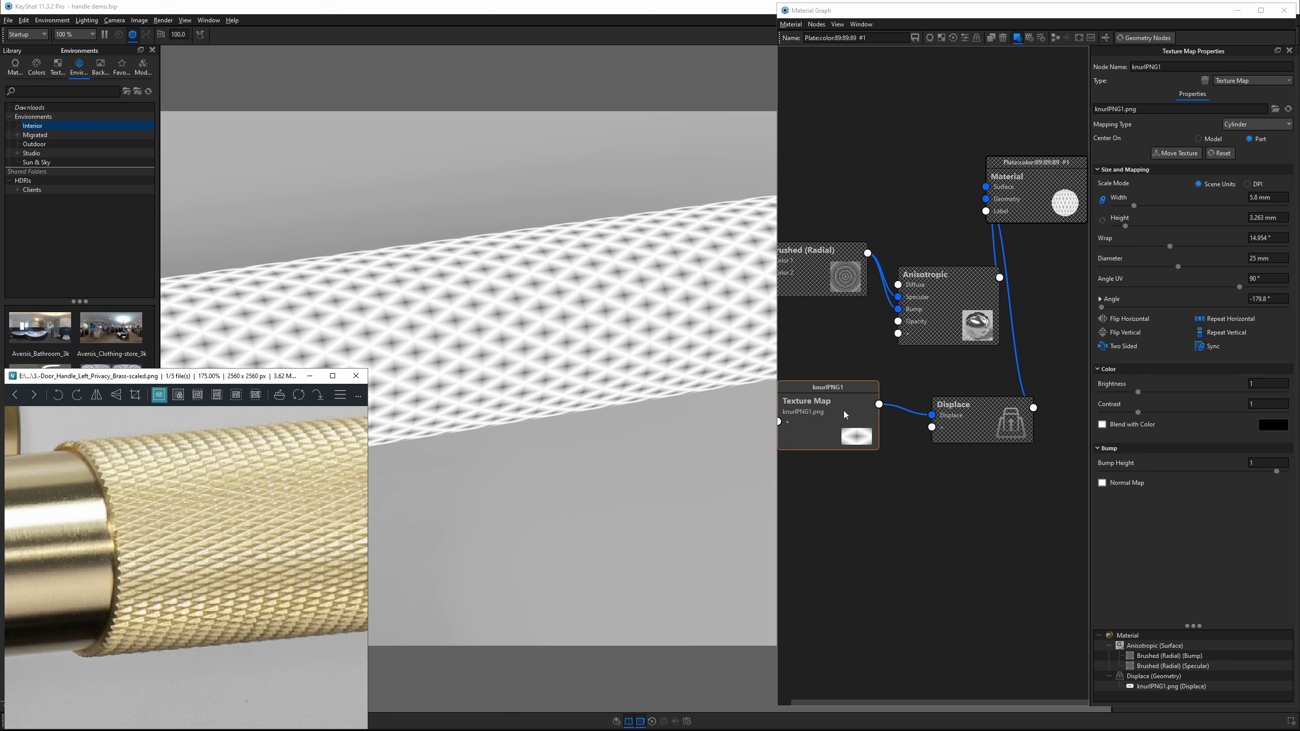
click(876, 412)
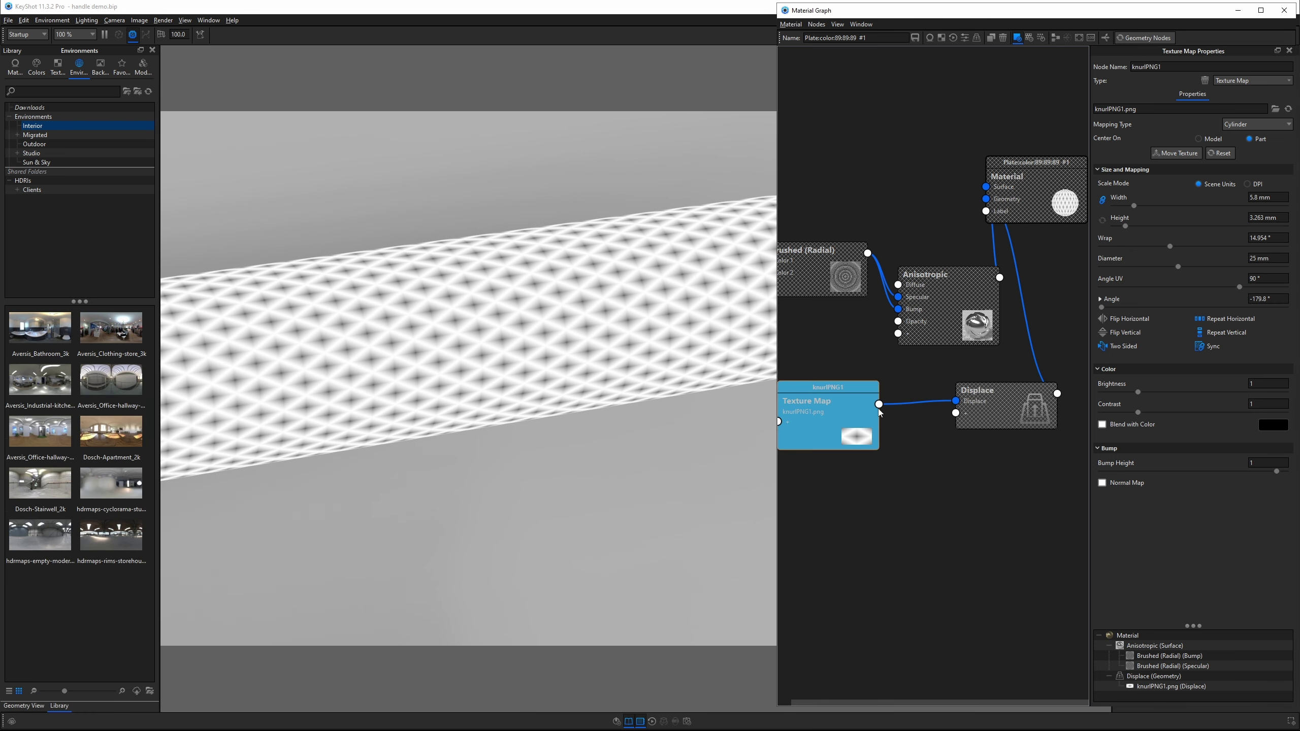
drag(849, 410, 838, 413)
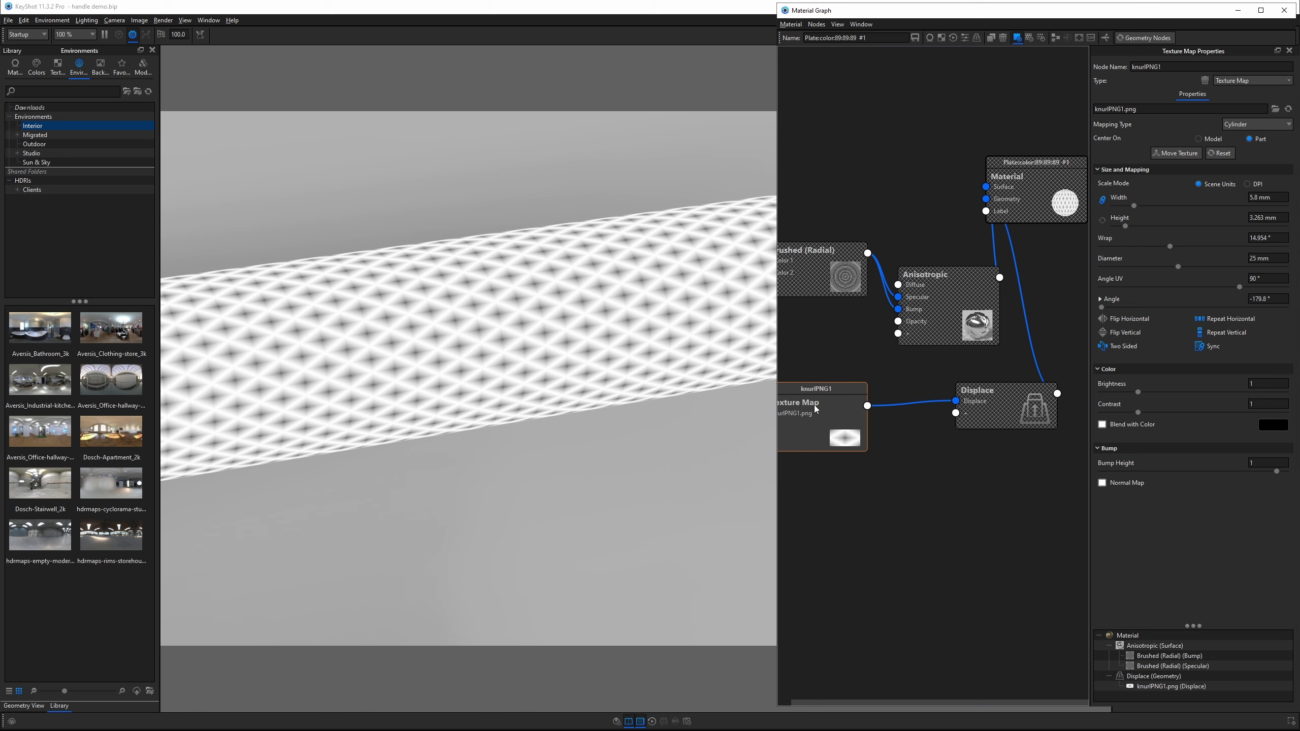
key(c)
click(901, 407)
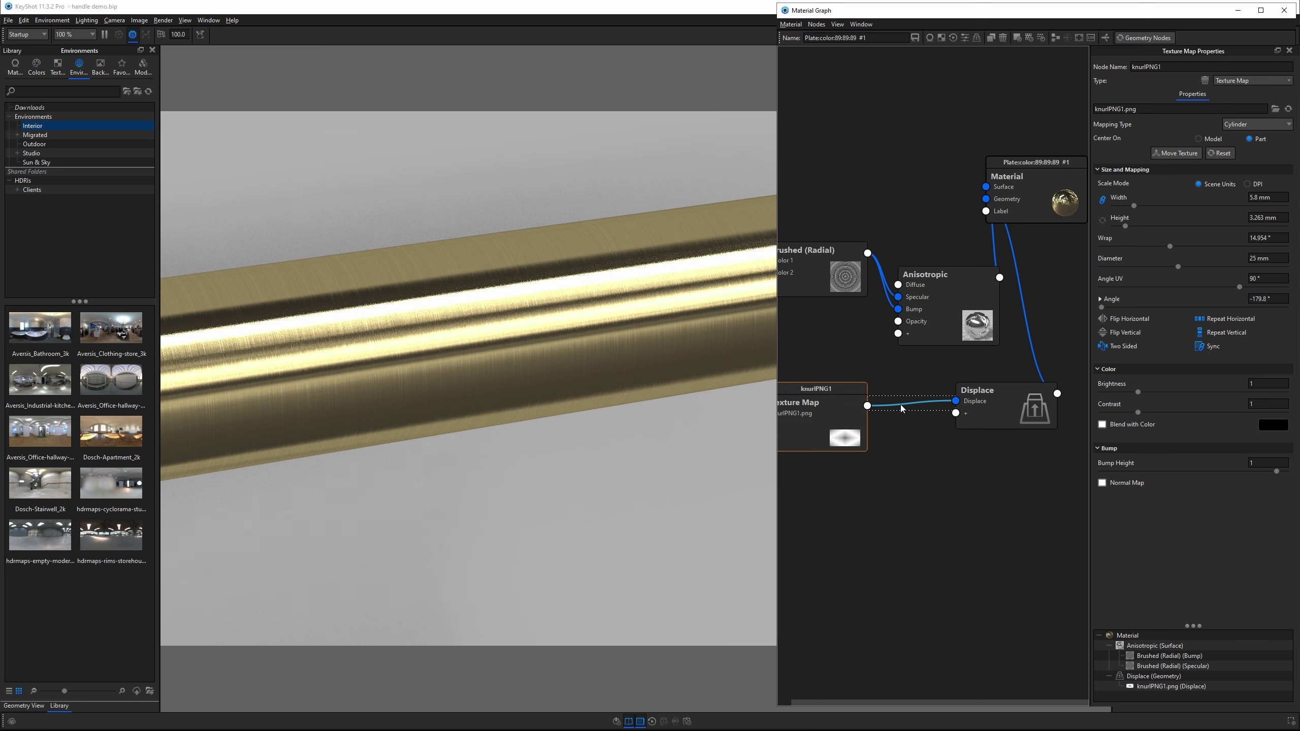
right_click(894, 405)
mouse_move(908, 439)
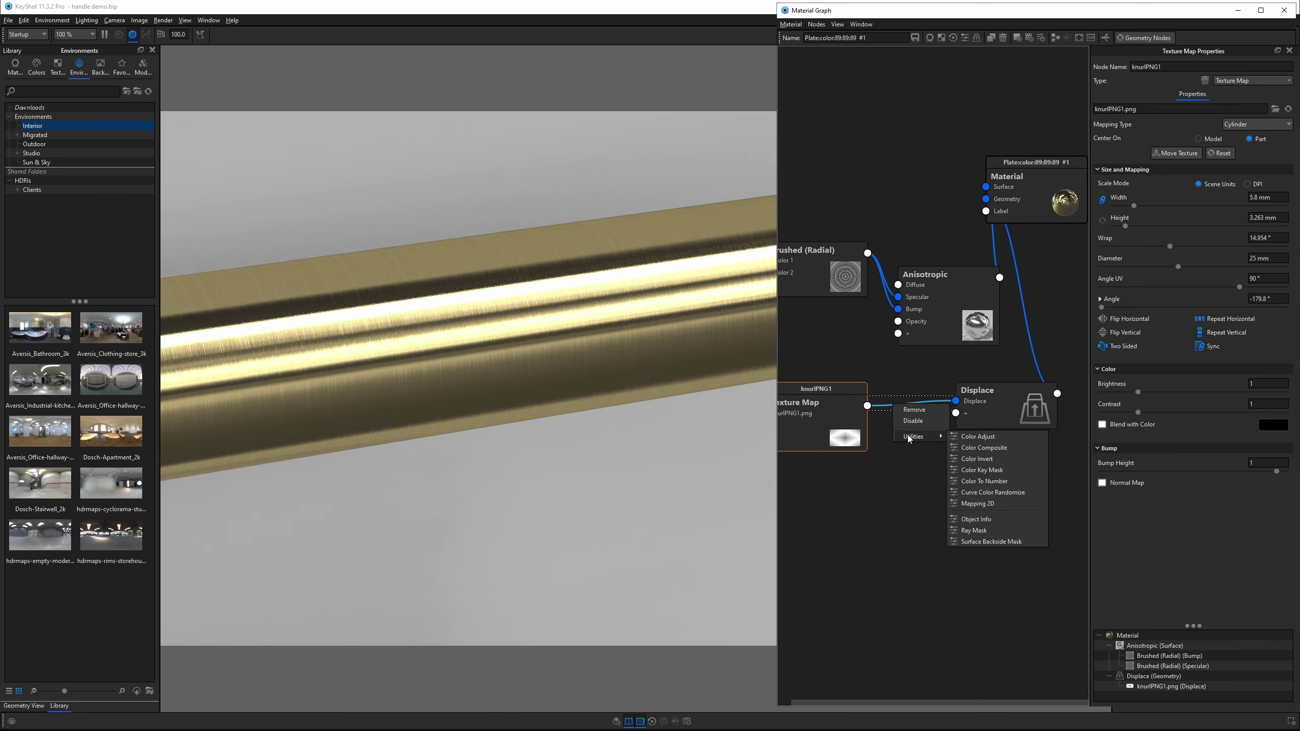
click(976, 459)
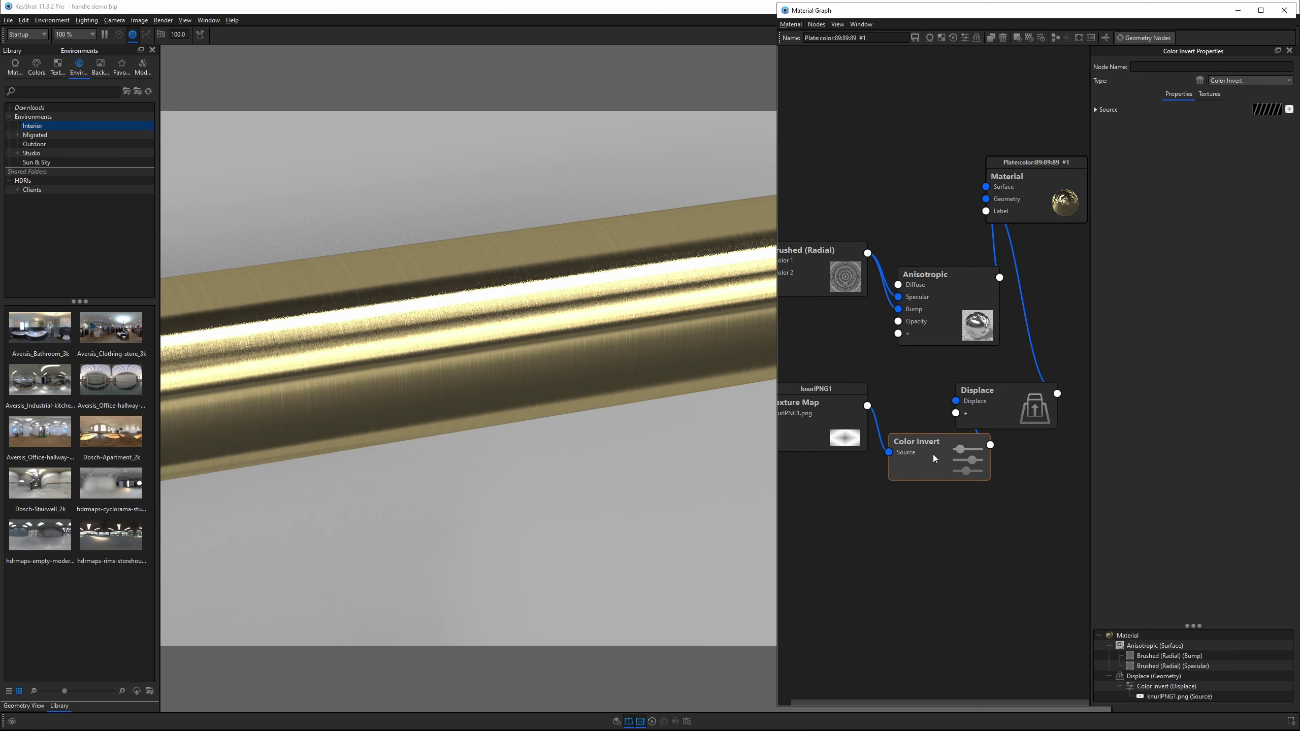
- Preview the Color Invert output on the grip, then execute the Displace geometry node
click(933, 455)
key(c)
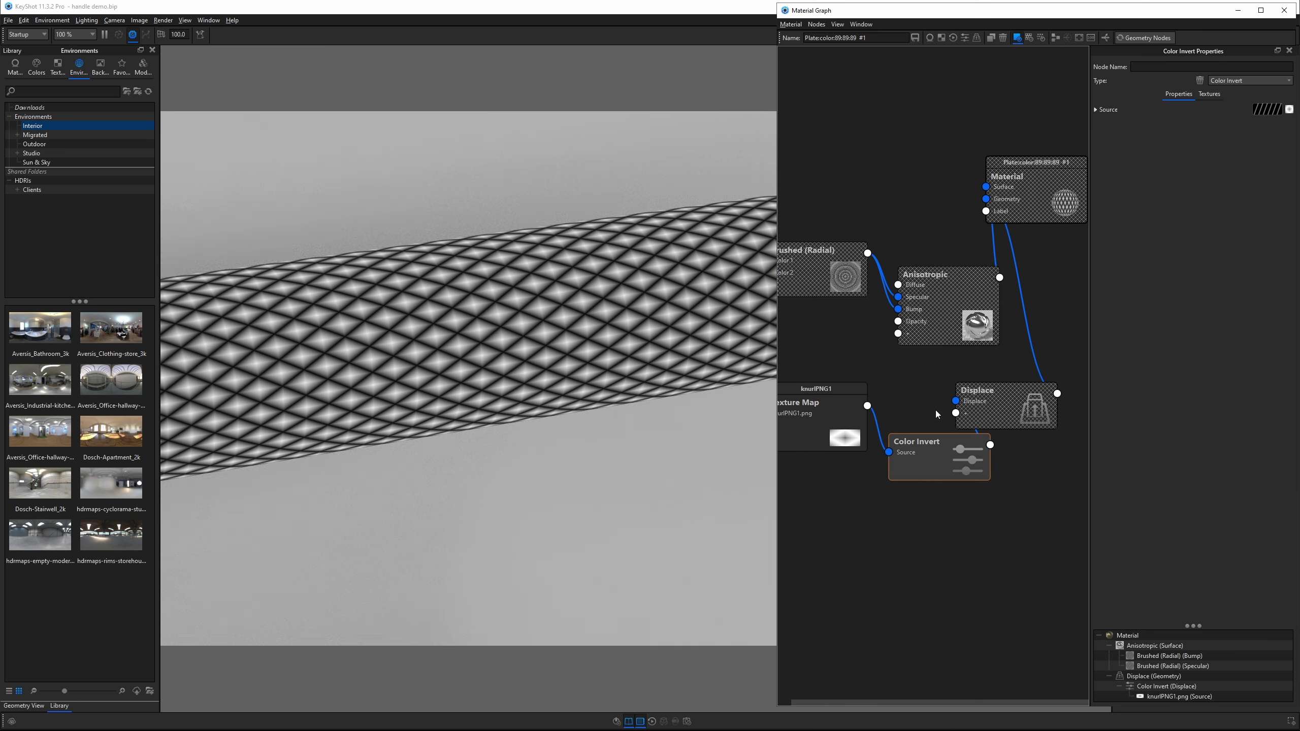
key(c)
click(985, 406)
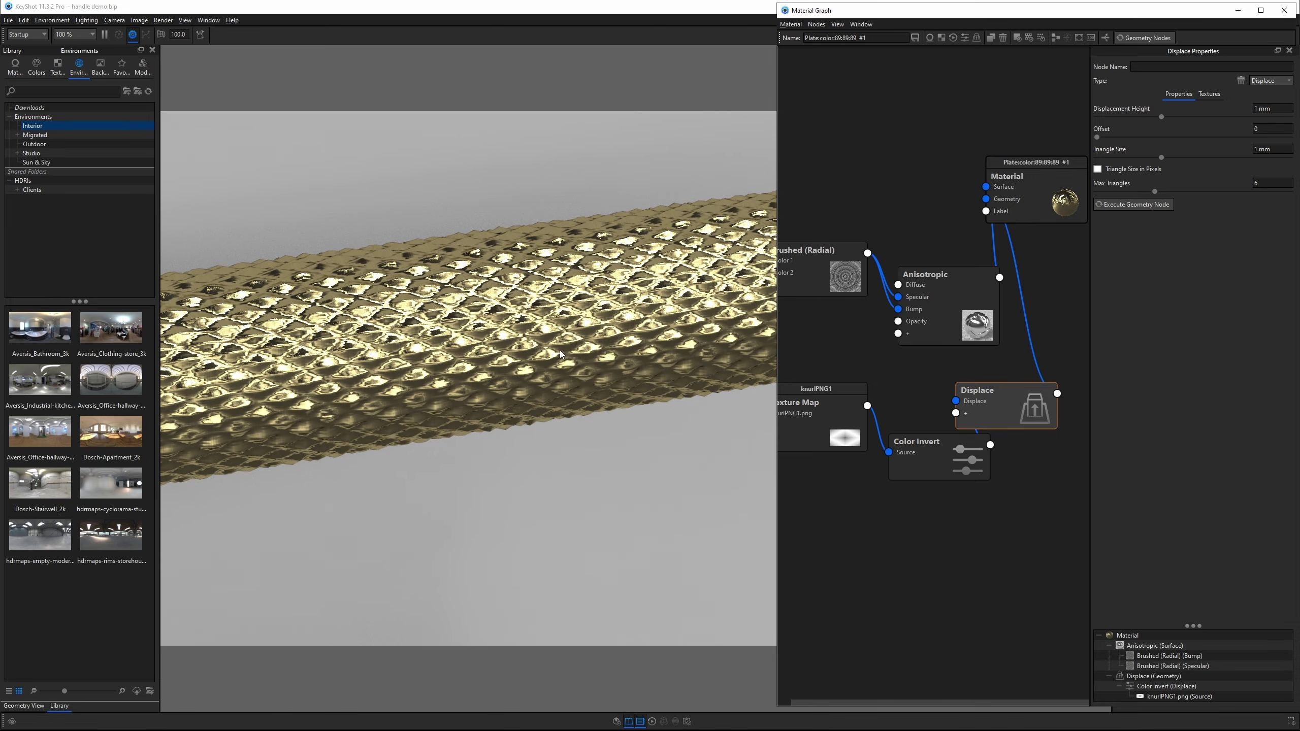
scroll(561, 353, down, 5)
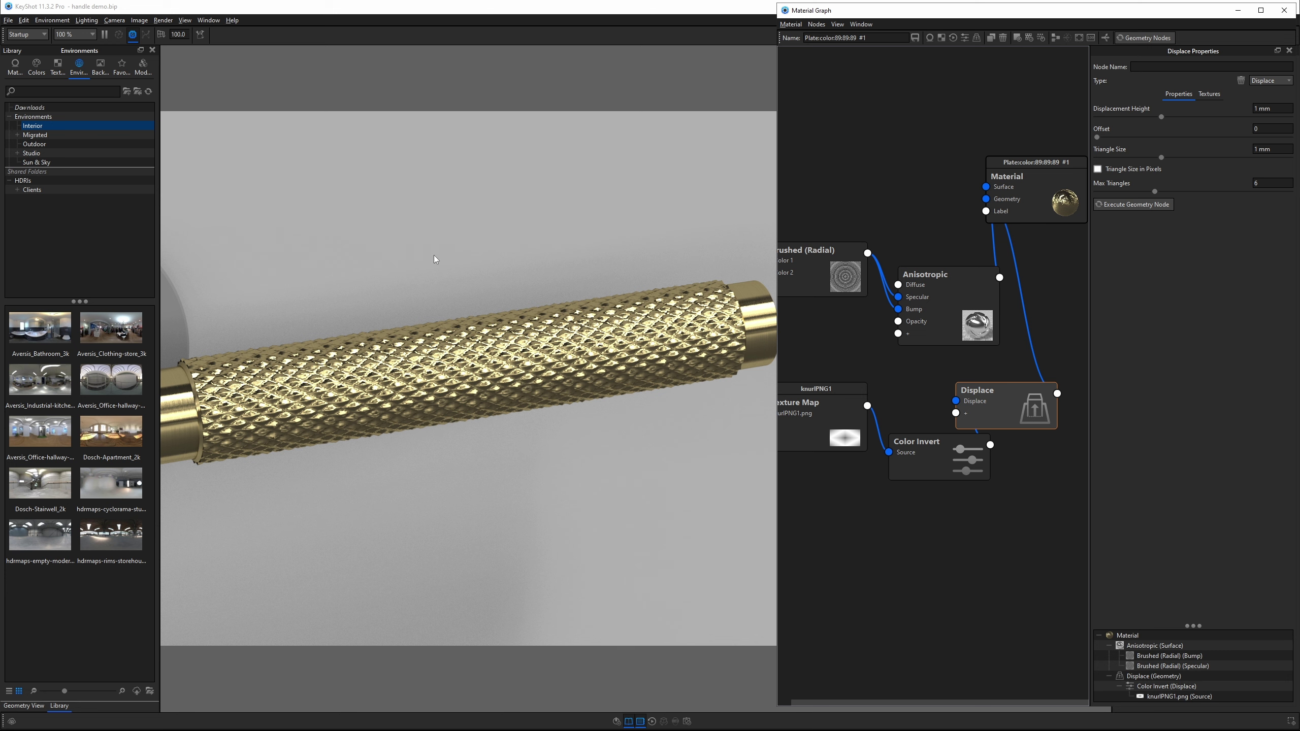
- Show the heads-up display and toggle the Displace connection off and on to compare the scene's triangle count
click(215, 84)
key(h)
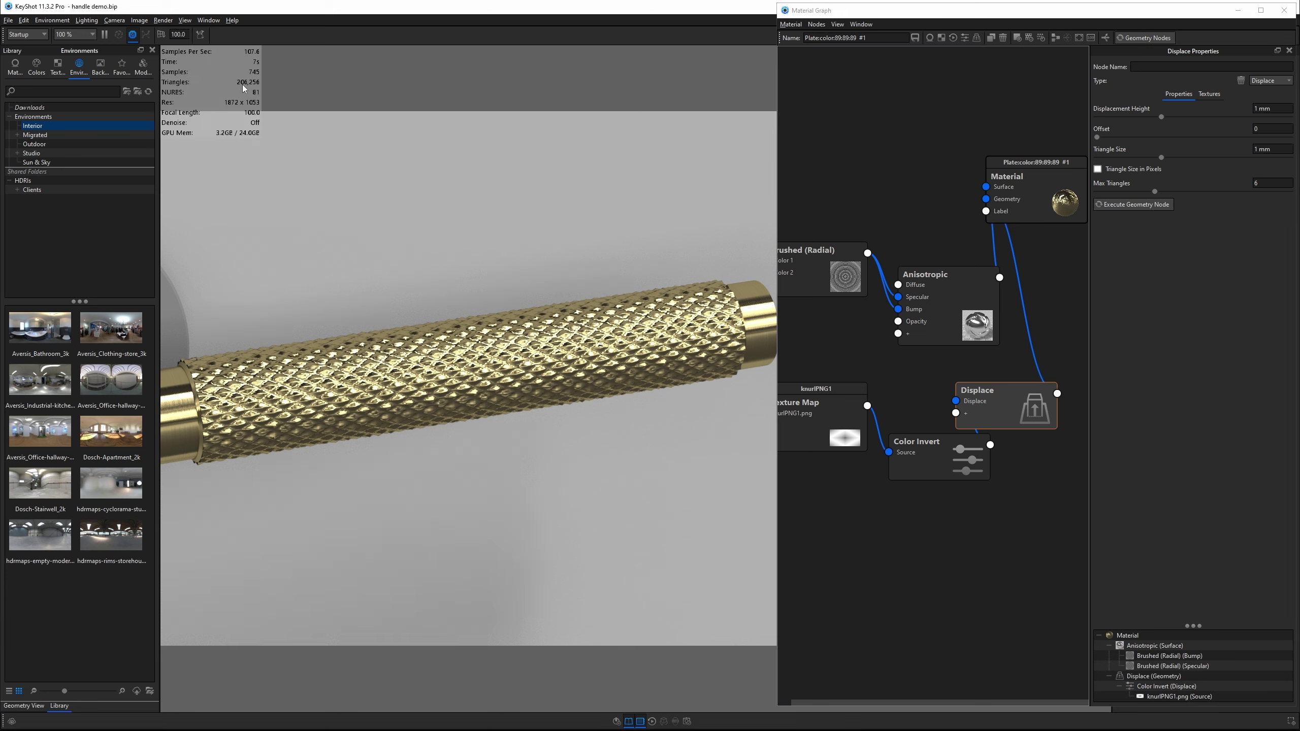
click(1023, 305)
key(d)
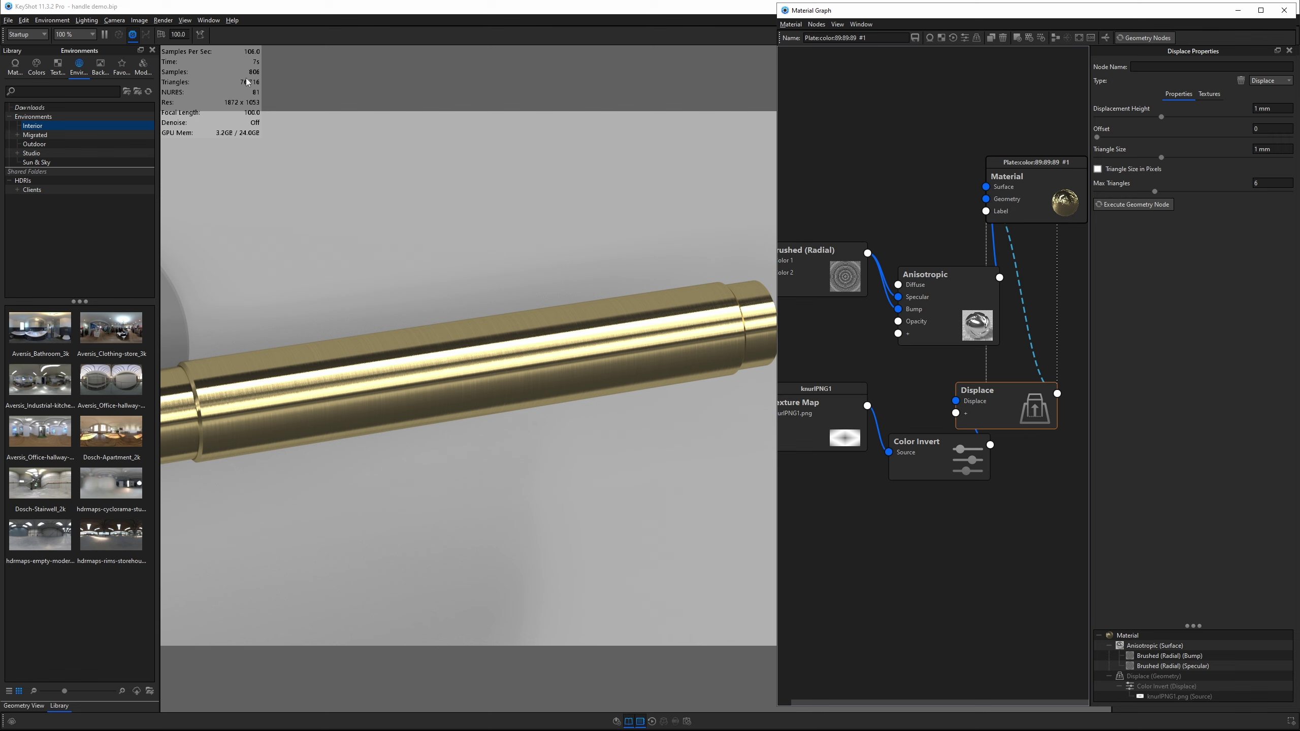
click(1019, 292)
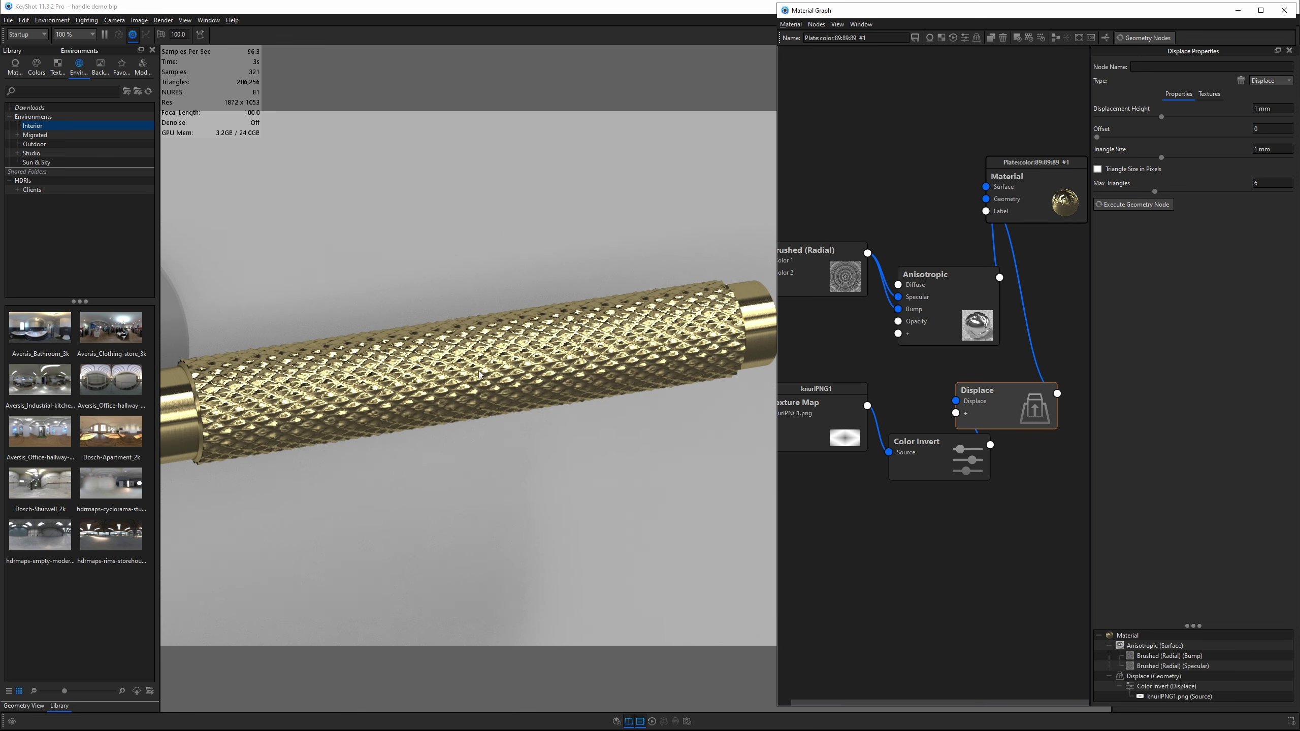
- Set the Displace node's Triangle Size to 0.1 mm and execute the geometry node again
click(1274, 149)
key(Home)
text(0.)
key(Return)
click(1123, 206)
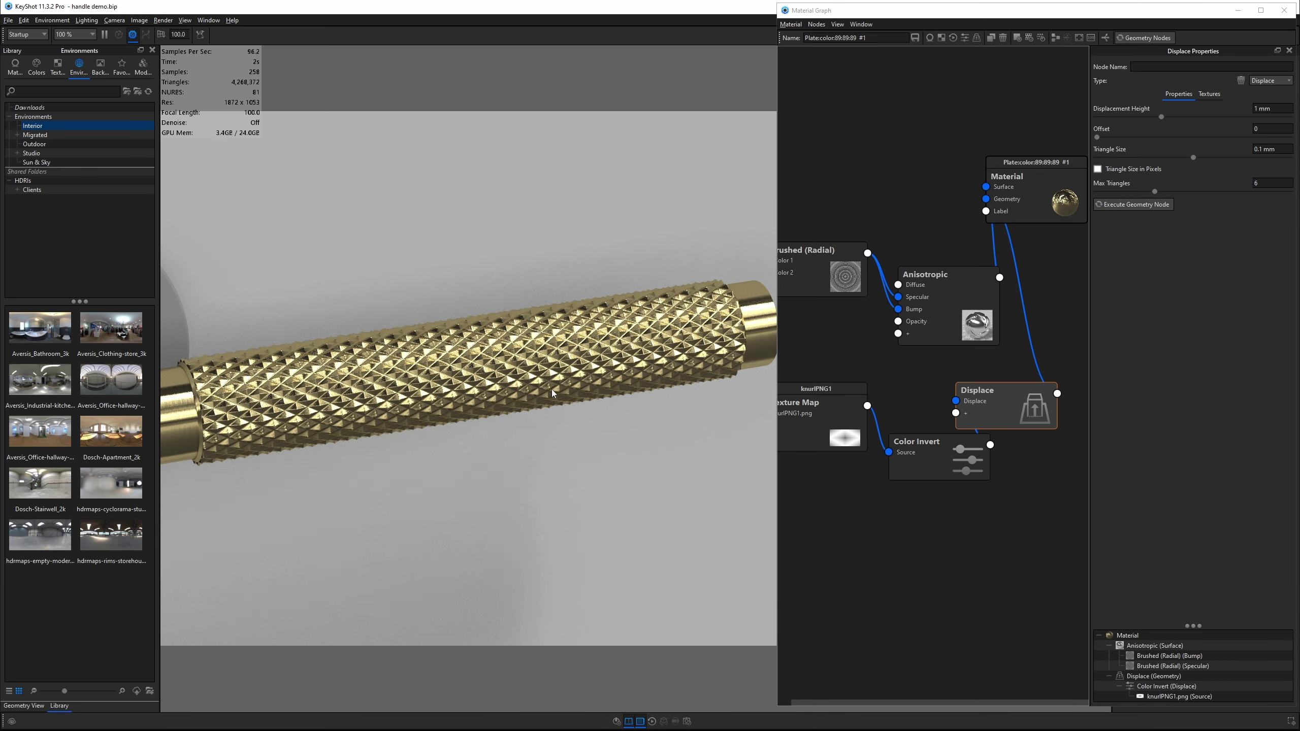
- Inspect the displaced knurling along the grip, compare it with the brass reference photo, and open the knurl Texture Map's properties
drag(336, 439, 379, 410)
scroll(460, 358, up, 5)
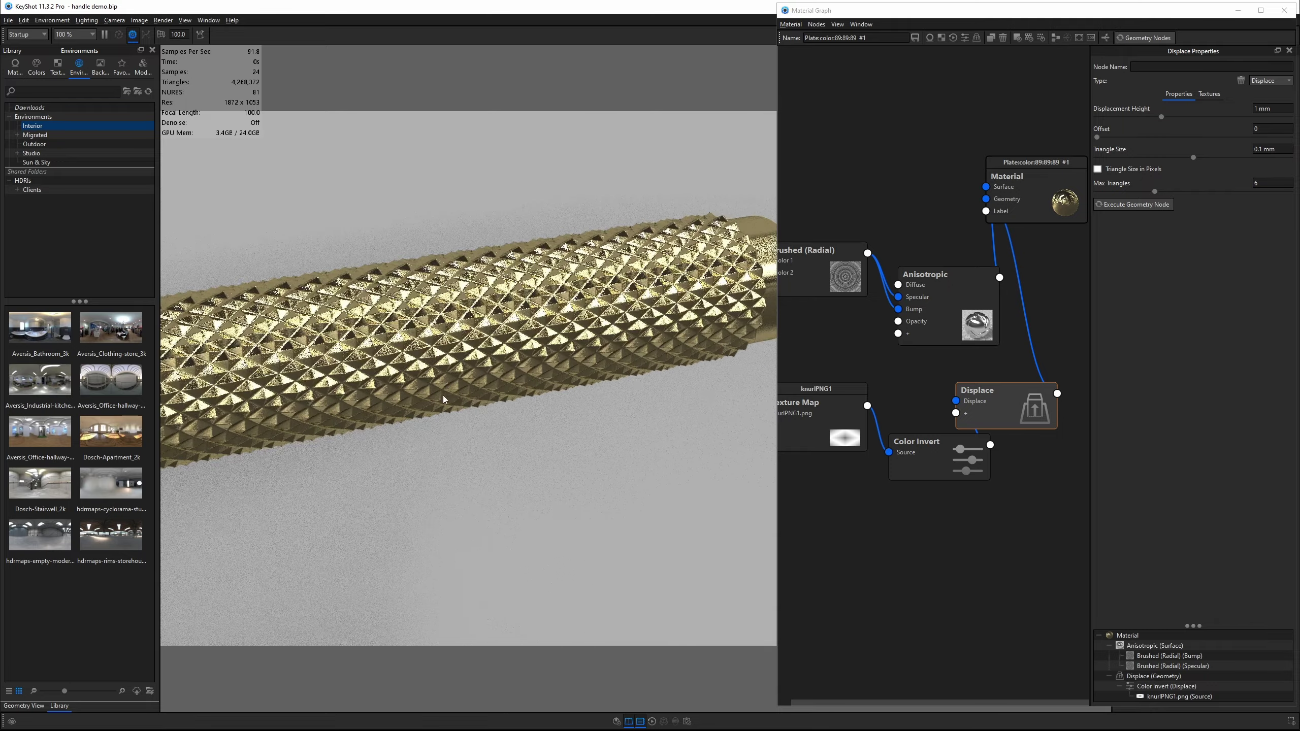
middle_drag(827, 327, 918, 313)
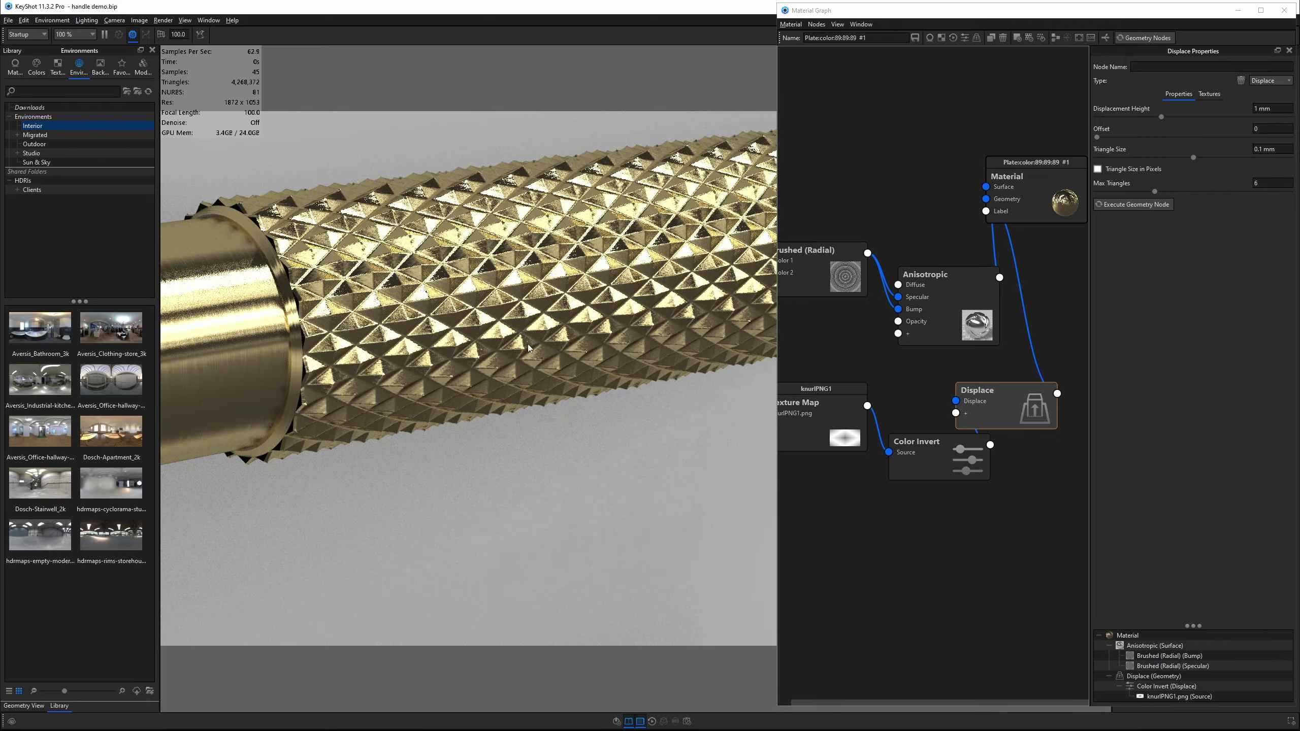
drag(529, 348, 500, 341)
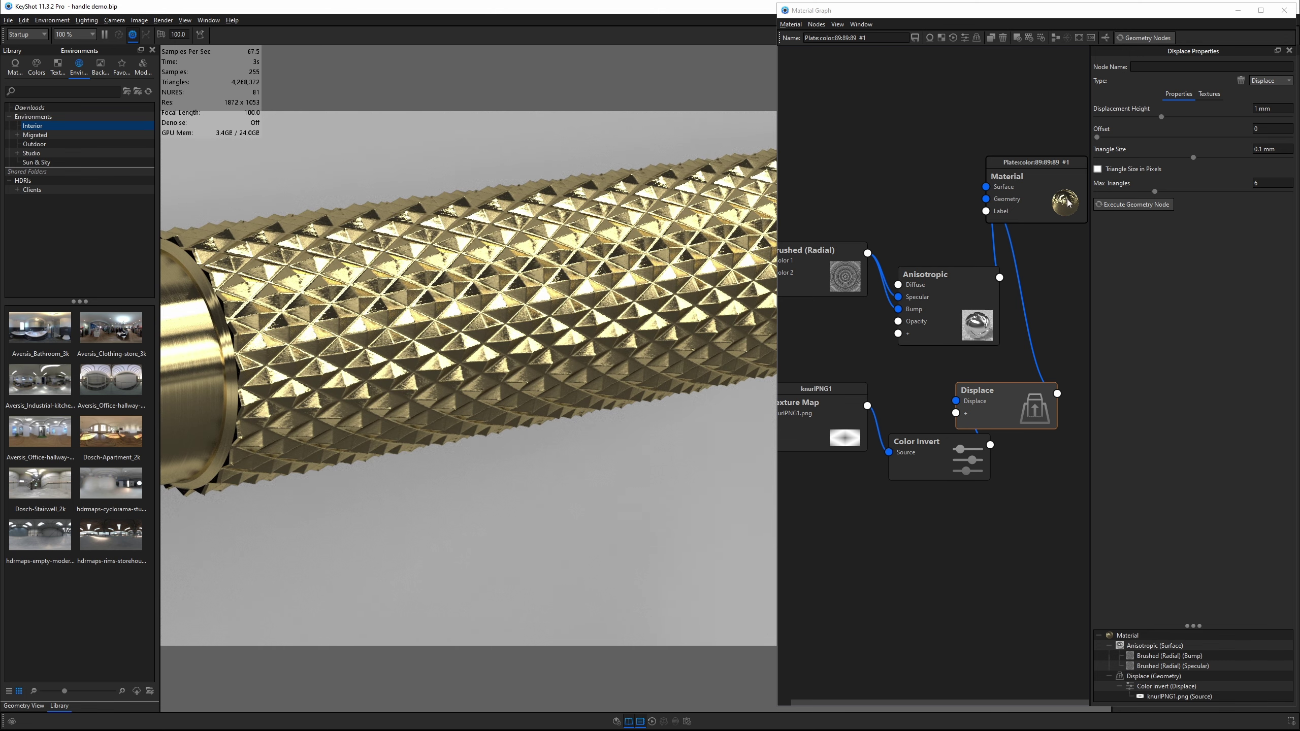
scroll(480, 296, down, 10)
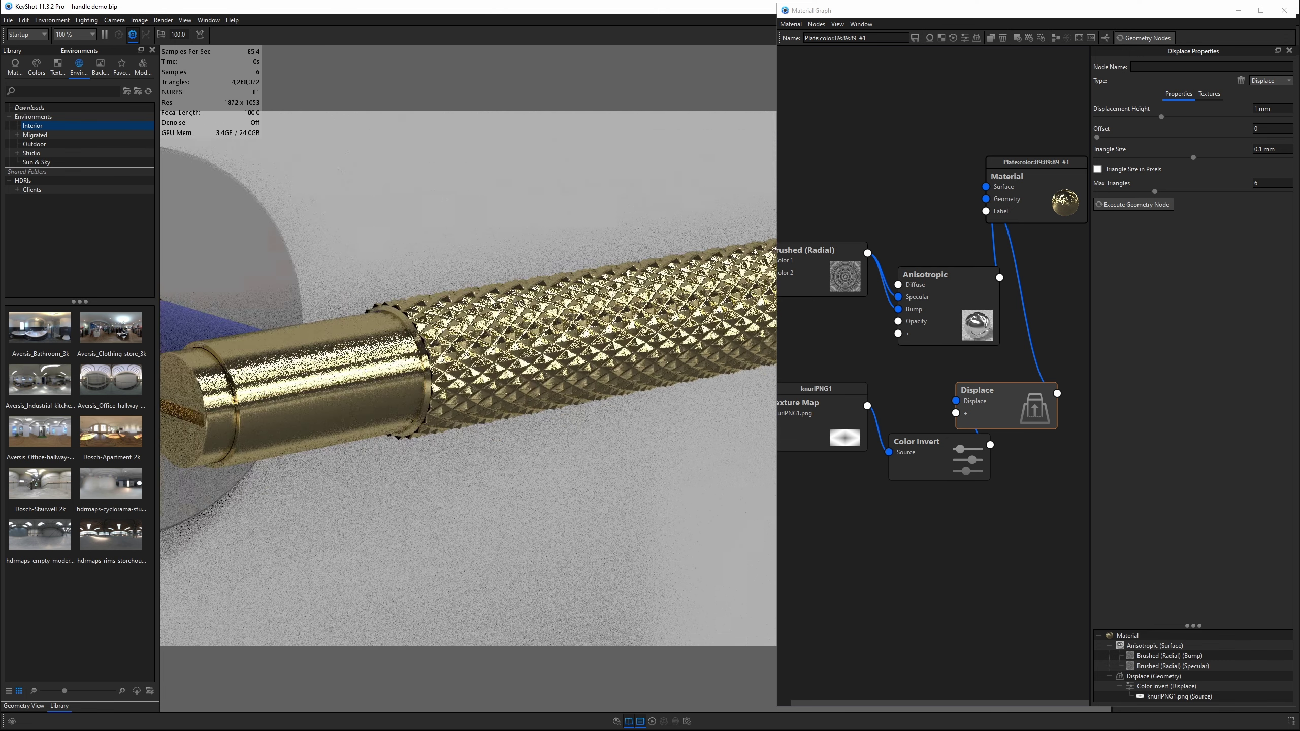
drag(337, 317, 377, 433)
key(alt+Tab)
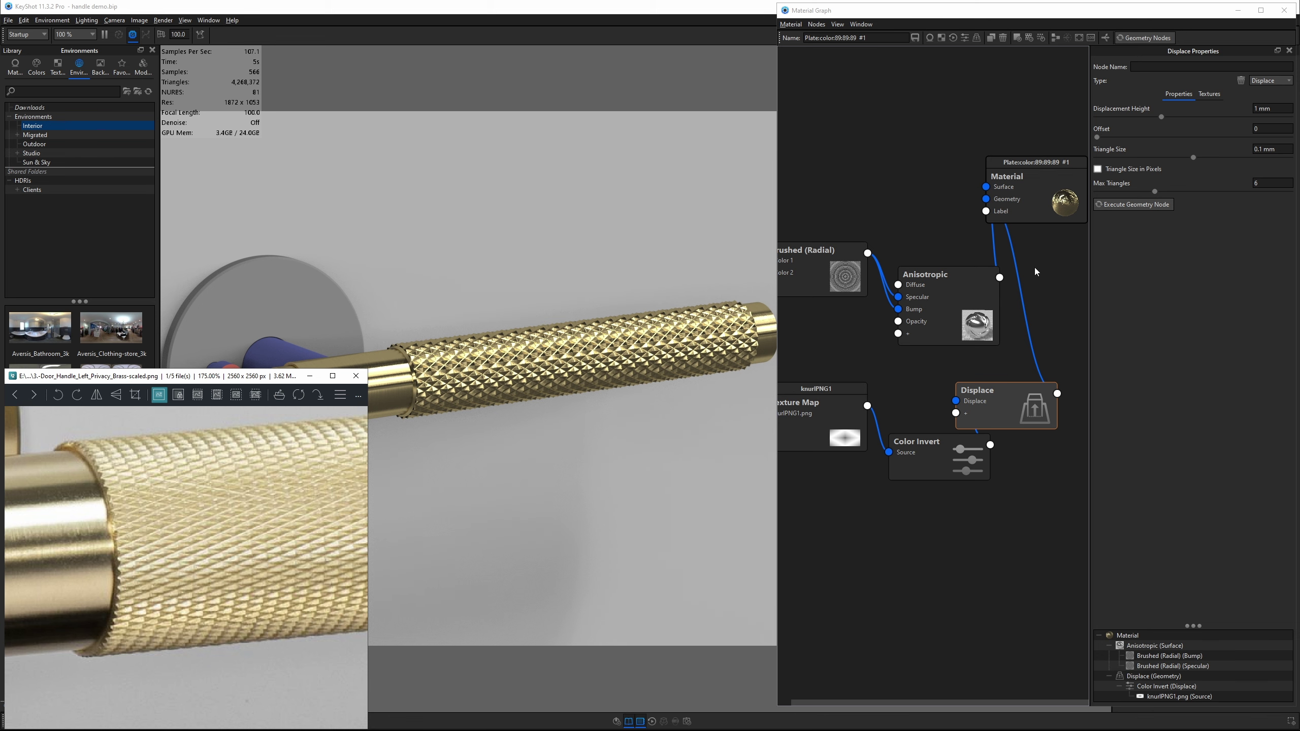
click(819, 410)
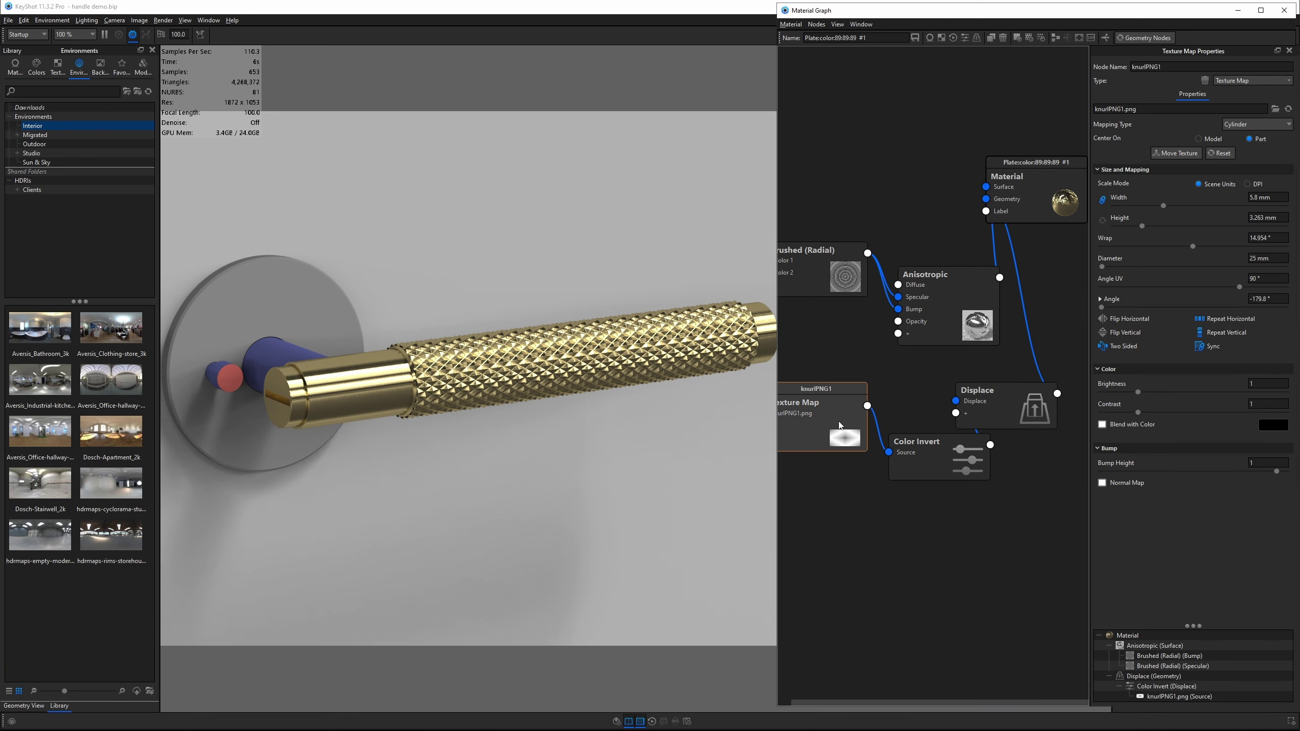
- Set the knurl texture's width to 2.5 mm, execute the geometry nodes, and inspect the finer knurling up close
click(1259, 199)
text(2)
text(.5)
key(Return)
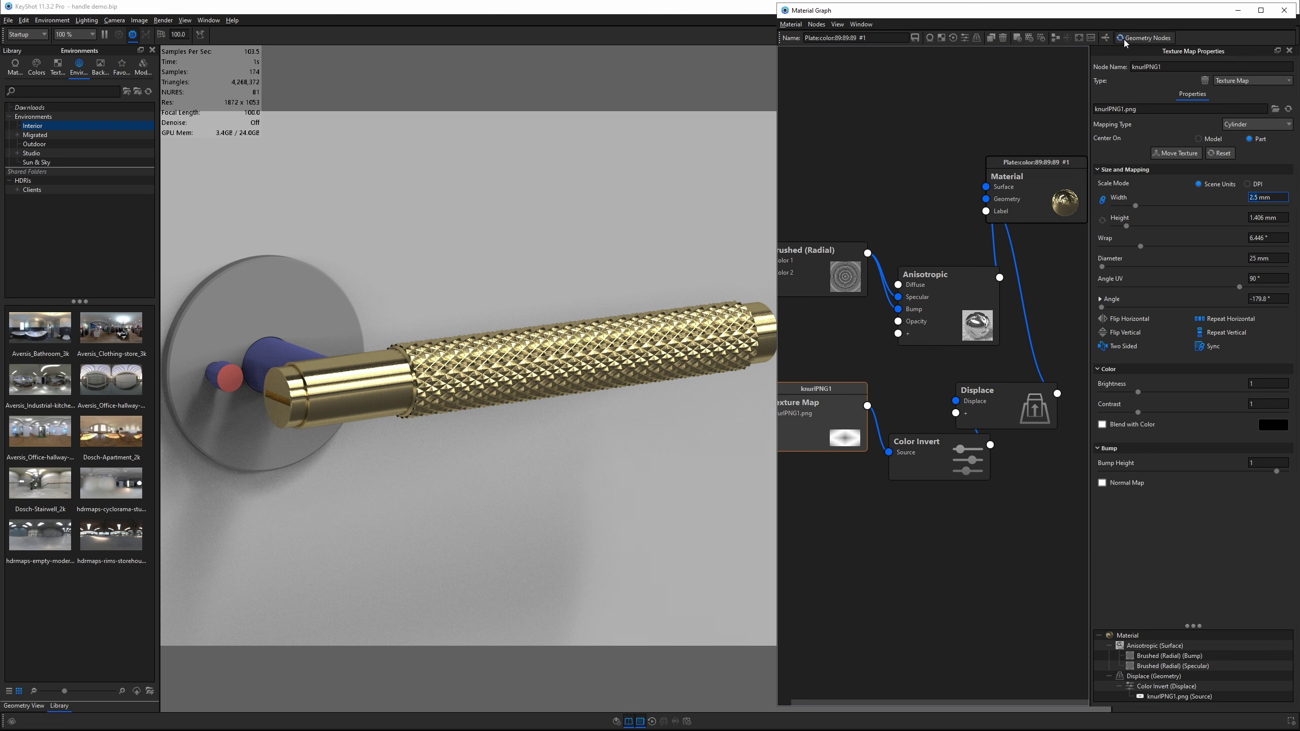
click(1125, 41)
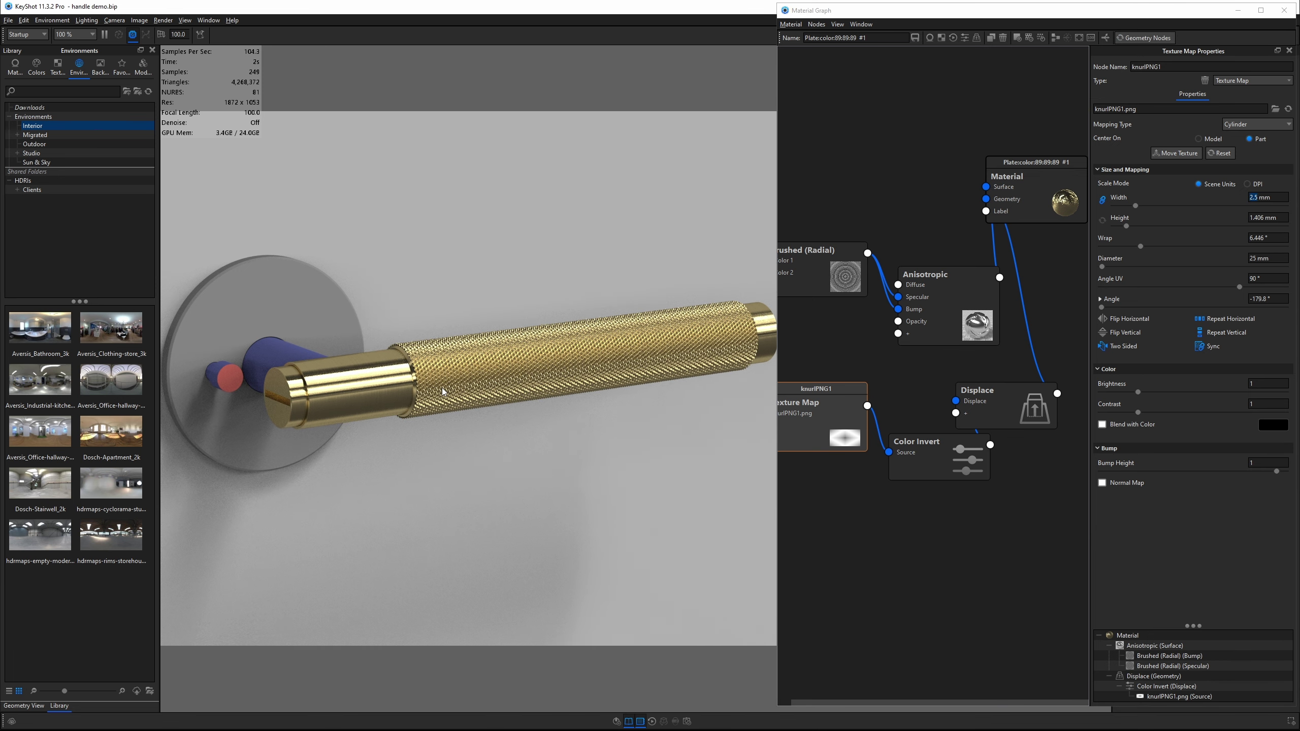
scroll(443, 390, up, 5)
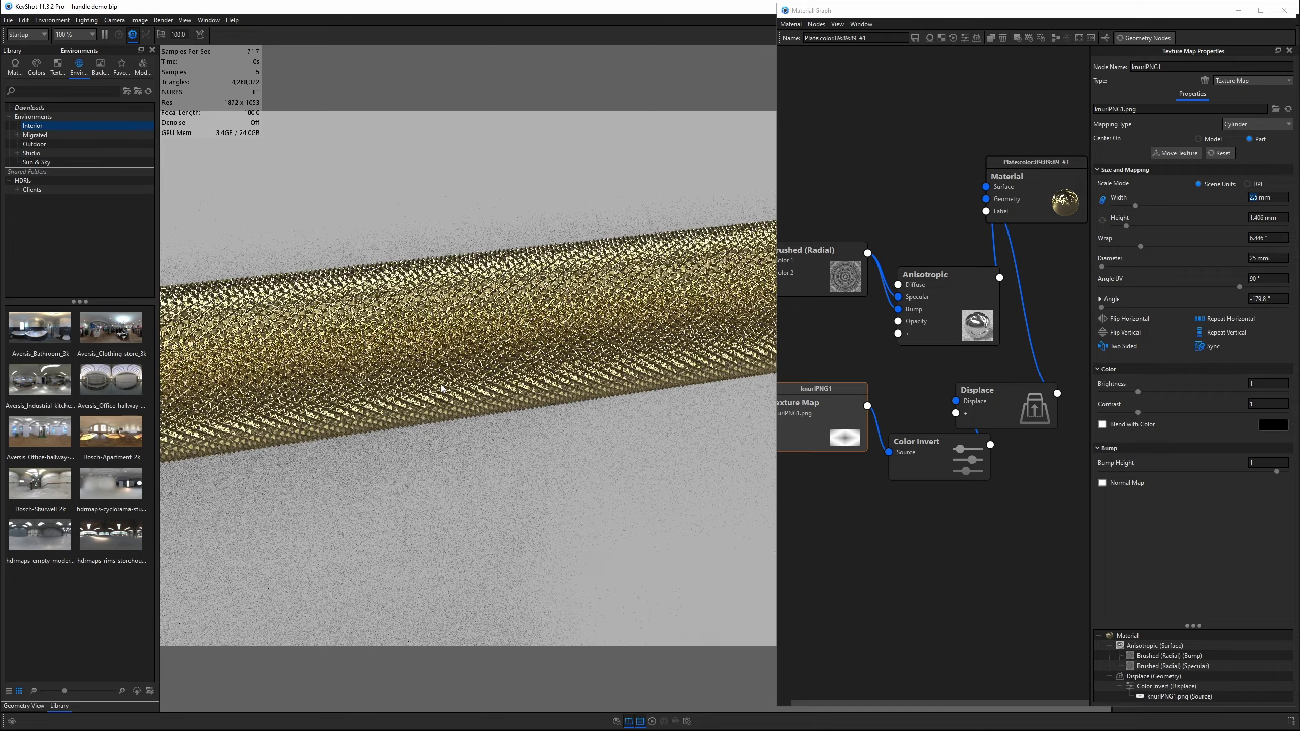
scroll(444, 390, down, 5)
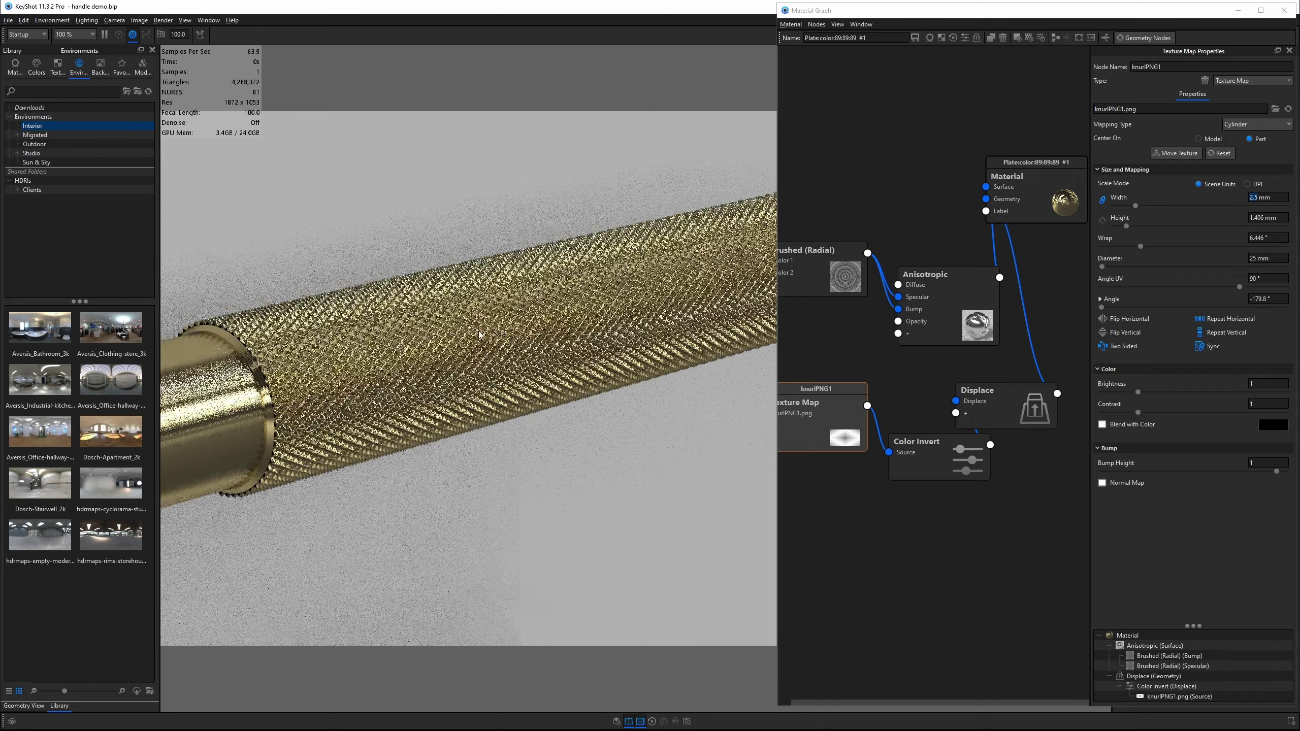
scroll(385, 337, down, 2)
scroll(385, 336, up, 1)
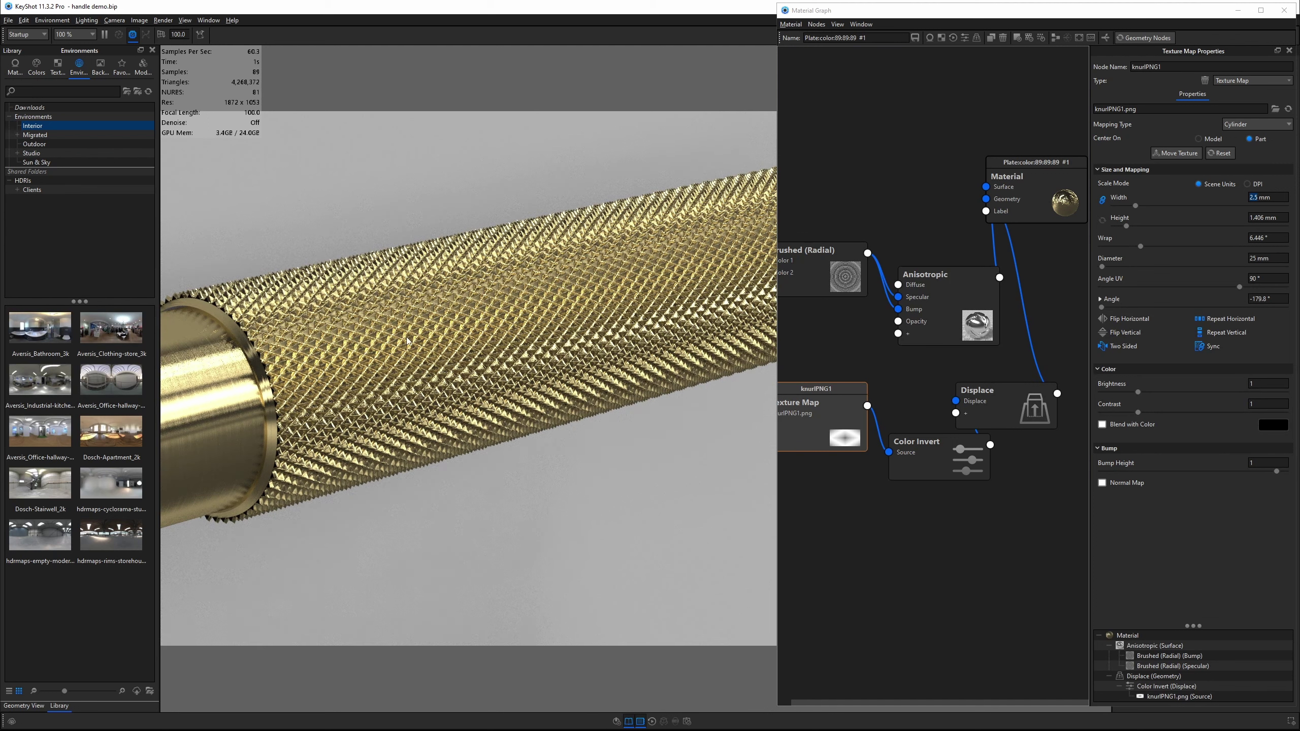
- Set the Displace node's Displacement Height to 0.5 mm and execute the geometry nodes again
click(985, 410)
drag(1280, 110, 1245, 117)
text(0.5)
key(Return)
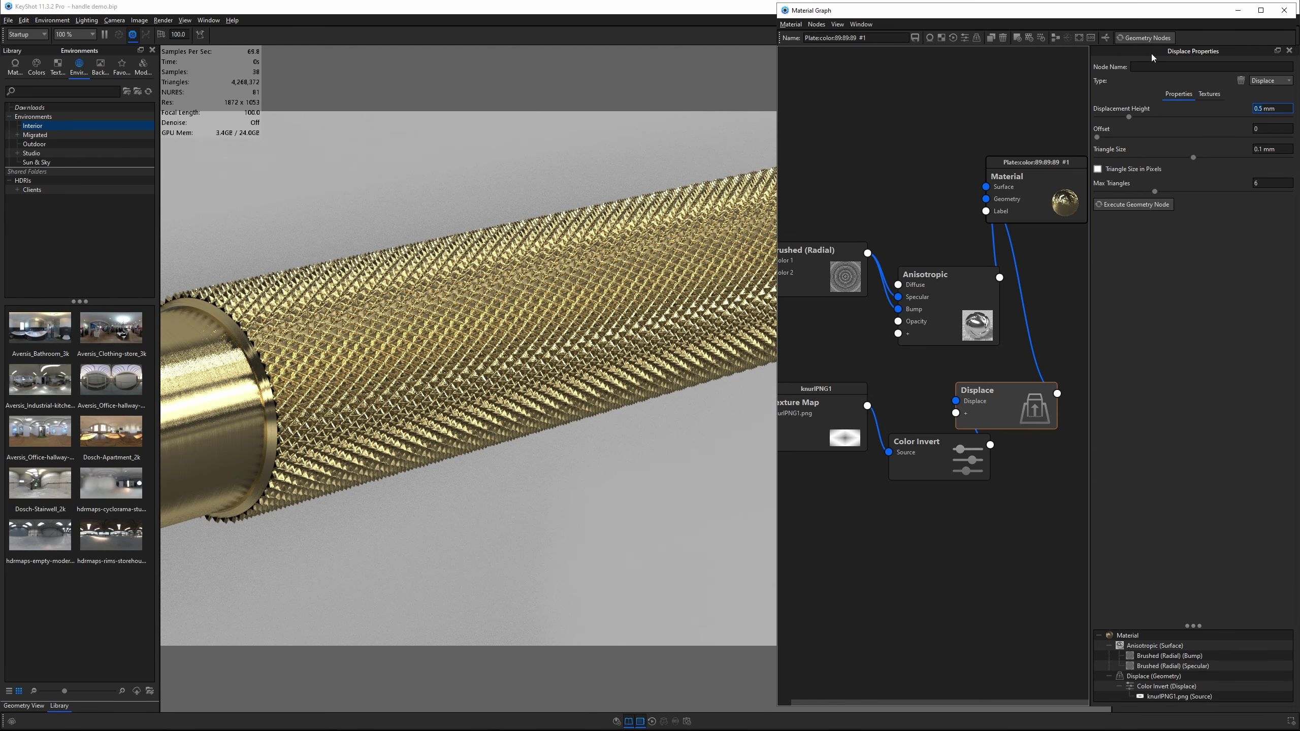
click(1131, 40)
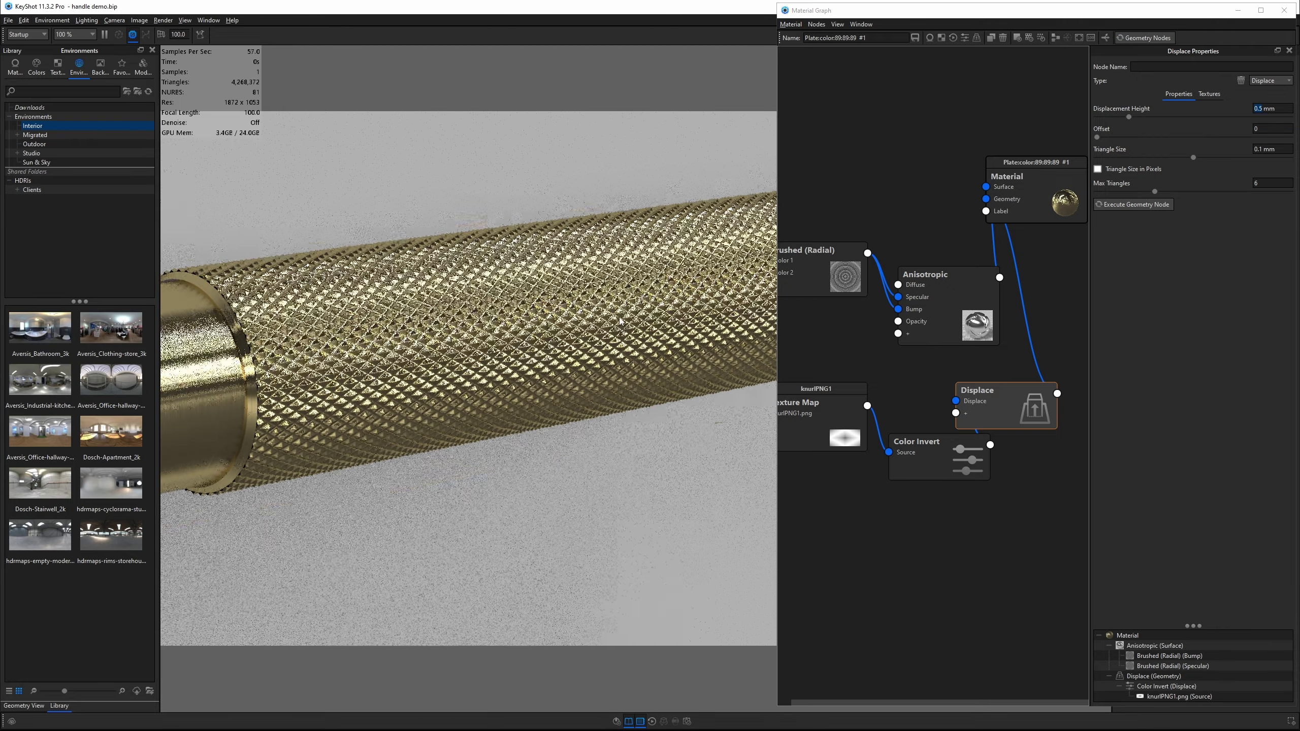
scroll(380, 310, up, 8)
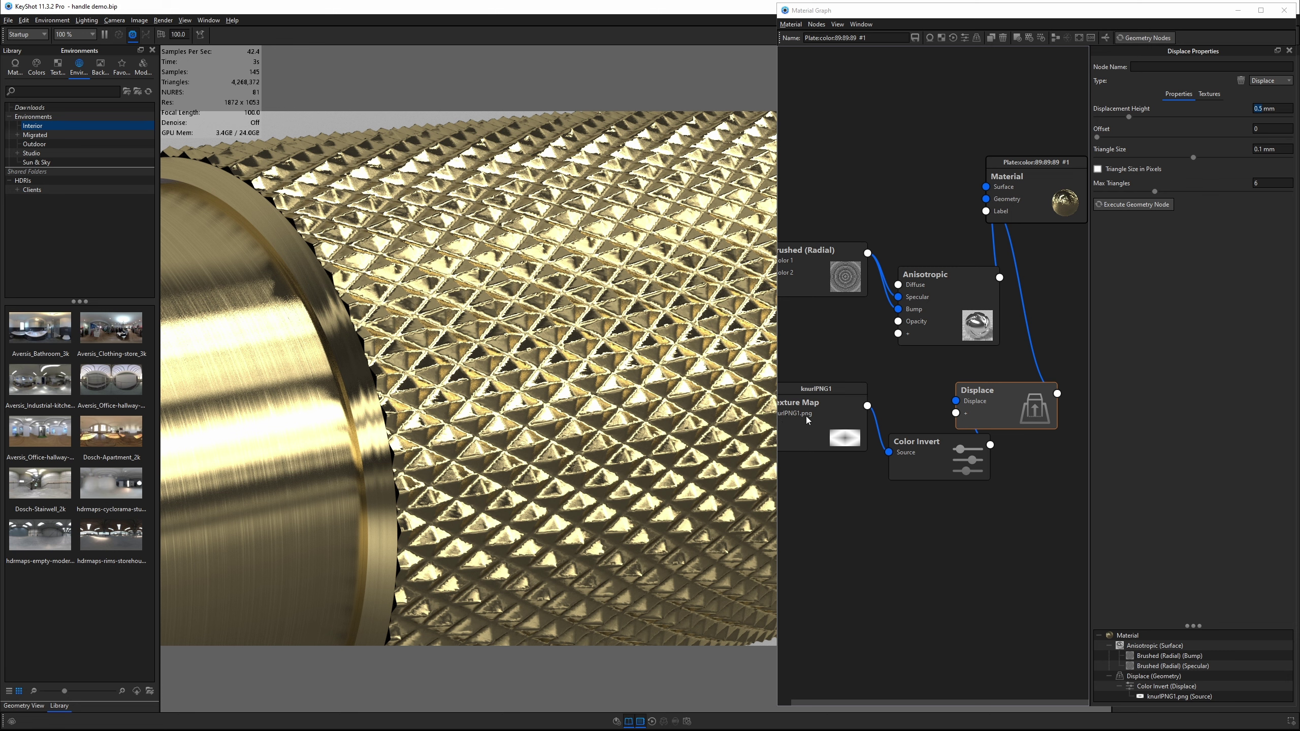
click(671, 192)
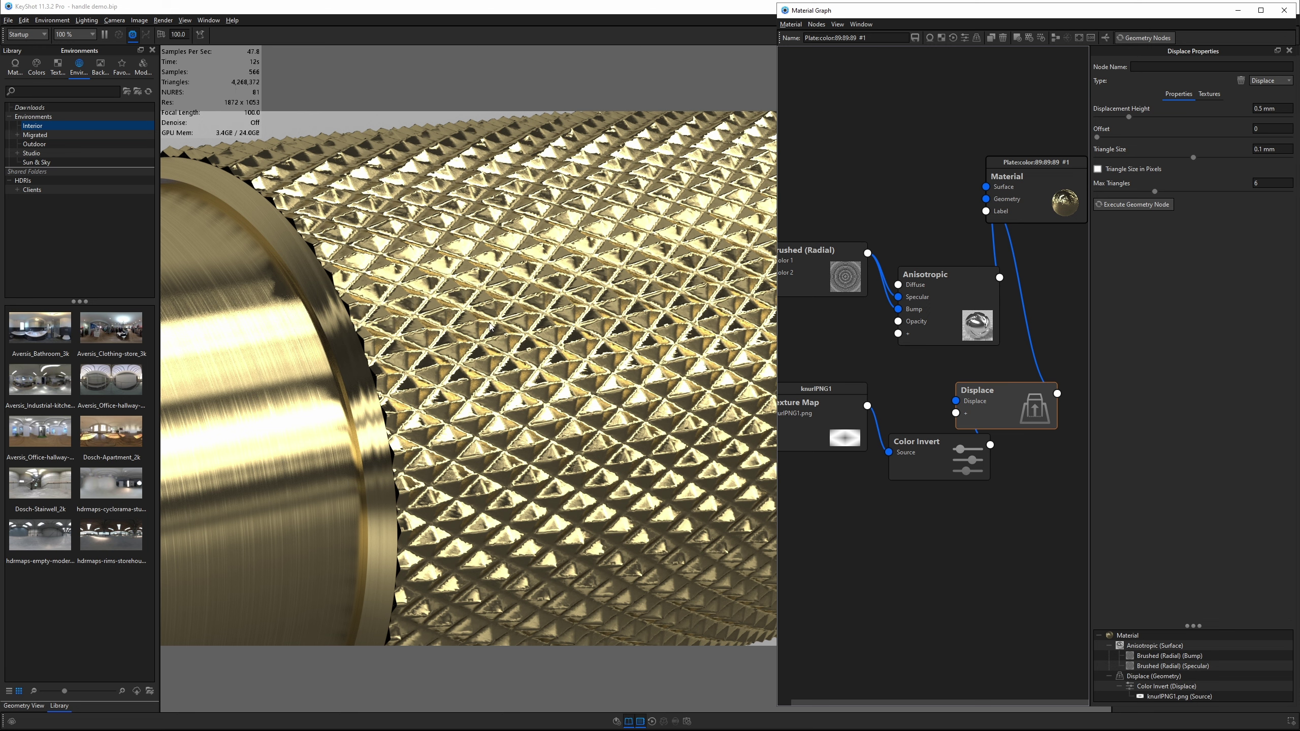
- Set the Displace node's Max Triangles to 12 and execute the geometry node
click(1257, 184)
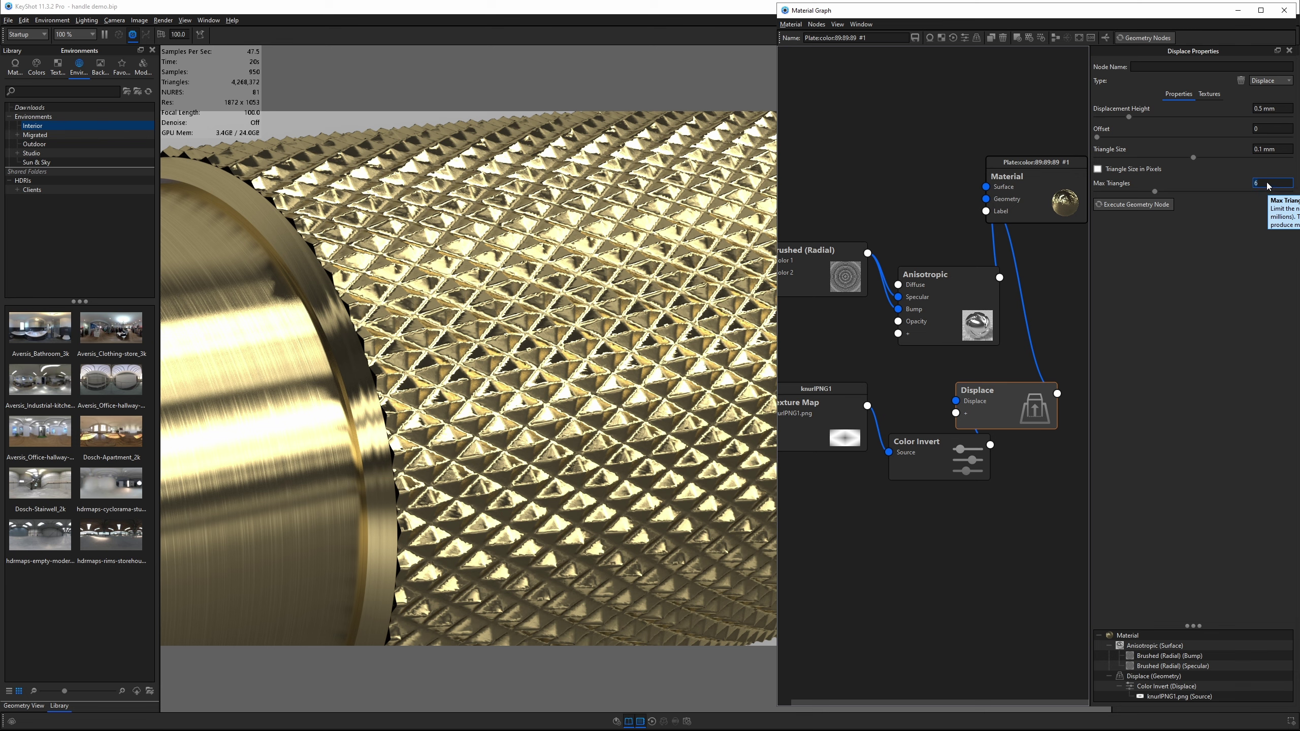
key(BackSpace)
text(12)
key(Return)
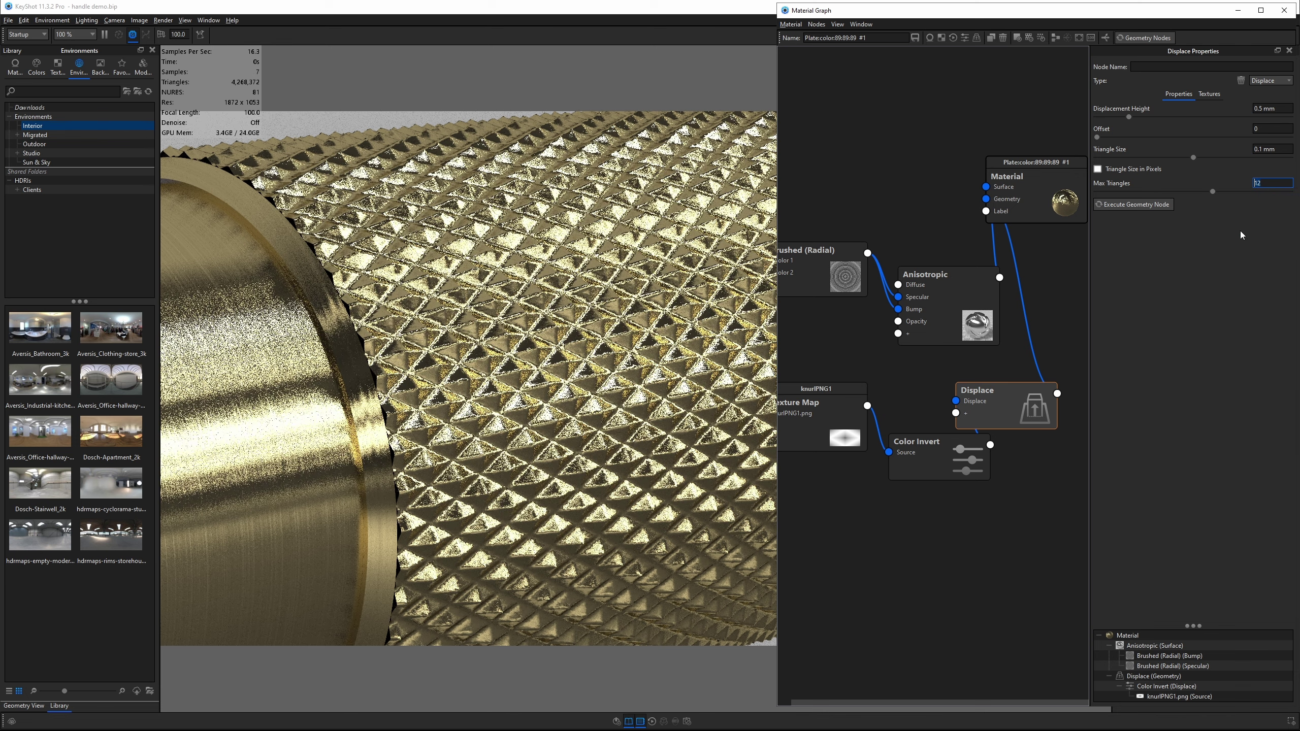
click(1133, 205)
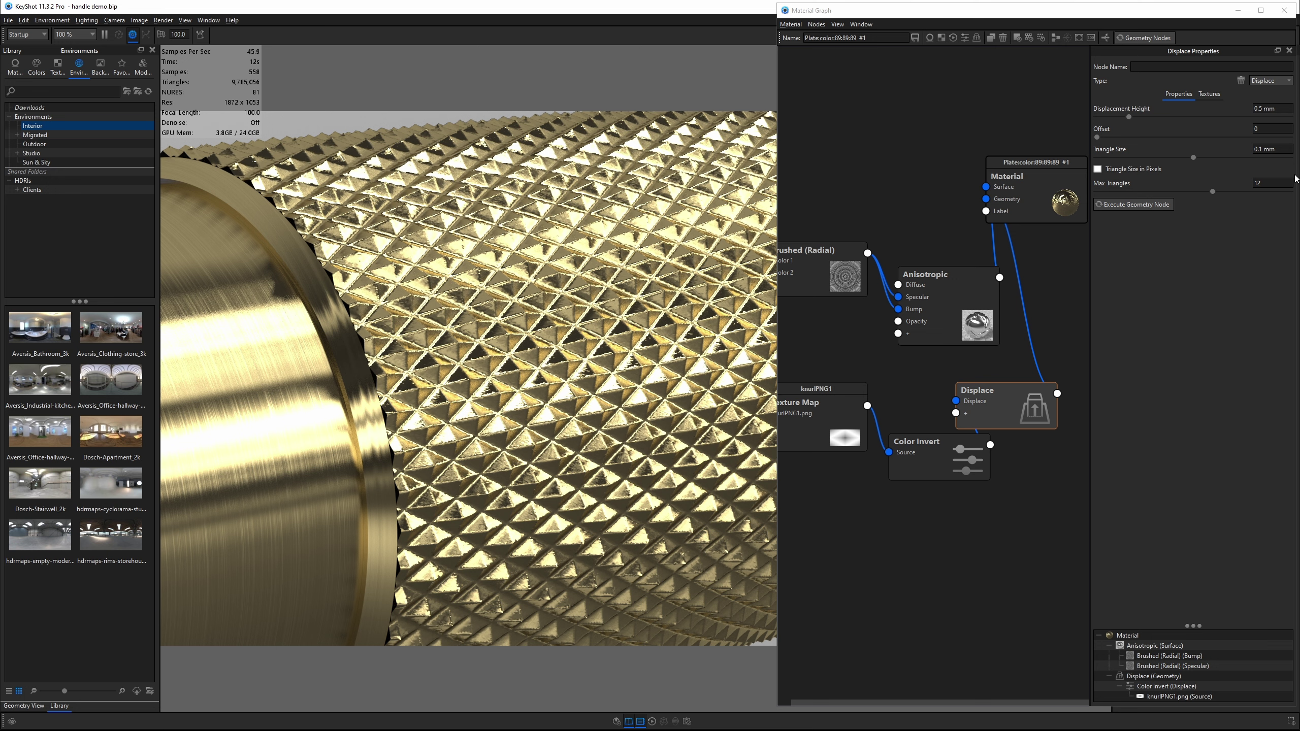
- Set the Displace node's Max Triangles to 15 and Triangle Size to 0.05 mm, and execute the geometry node
click(1273, 183)
click(1261, 149)
click(1254, 185)
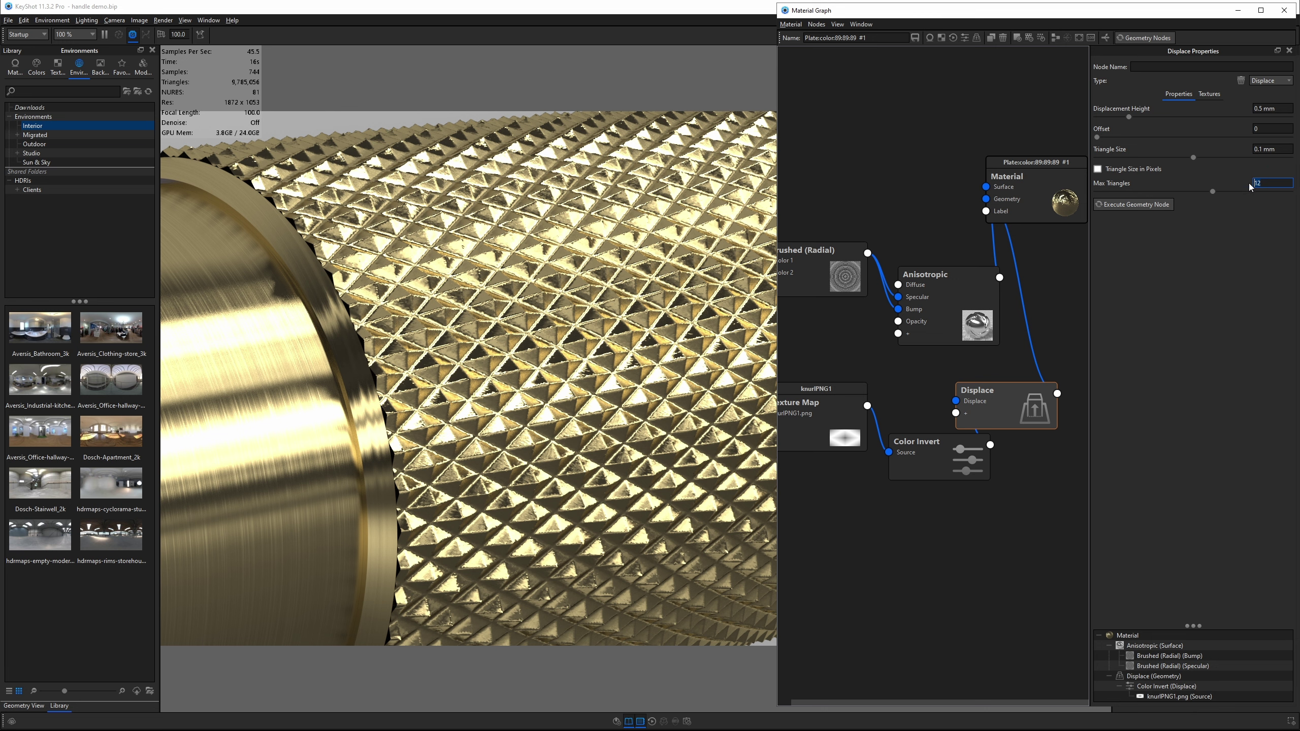
key(BackSpace)
key(Return)
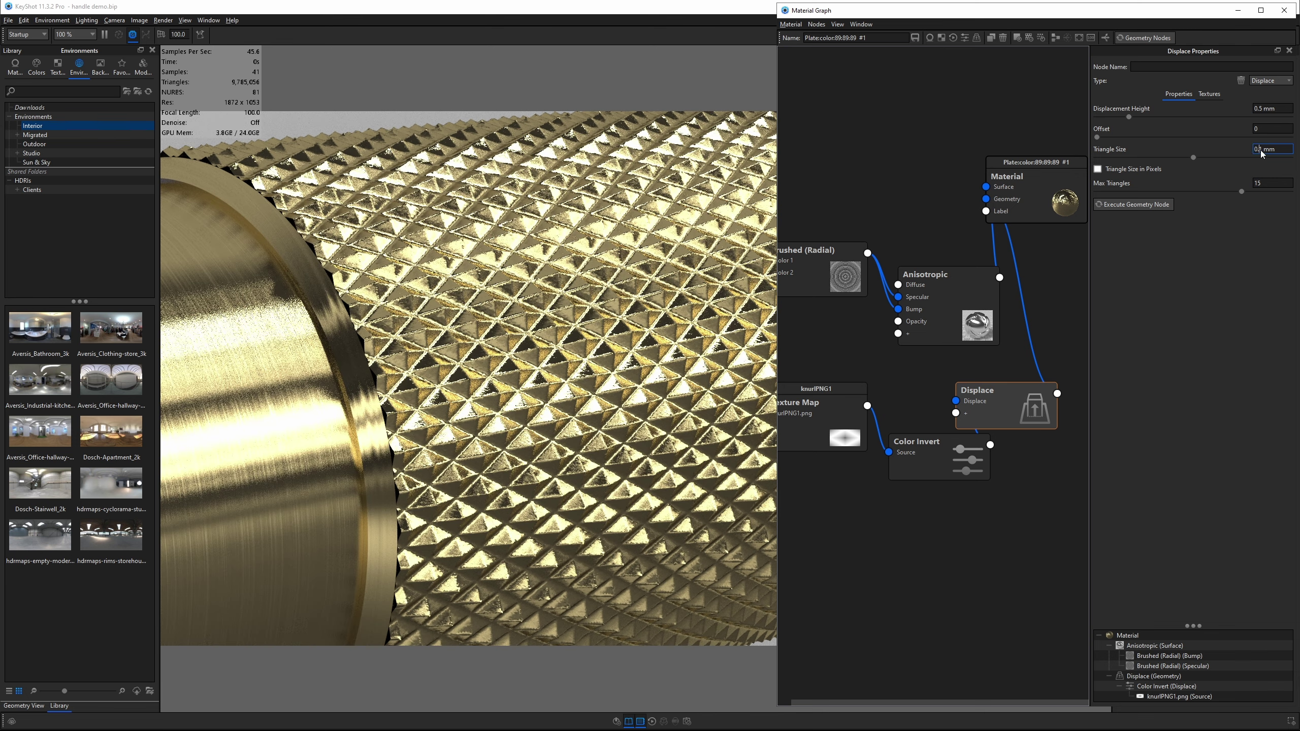
click(1262, 150)
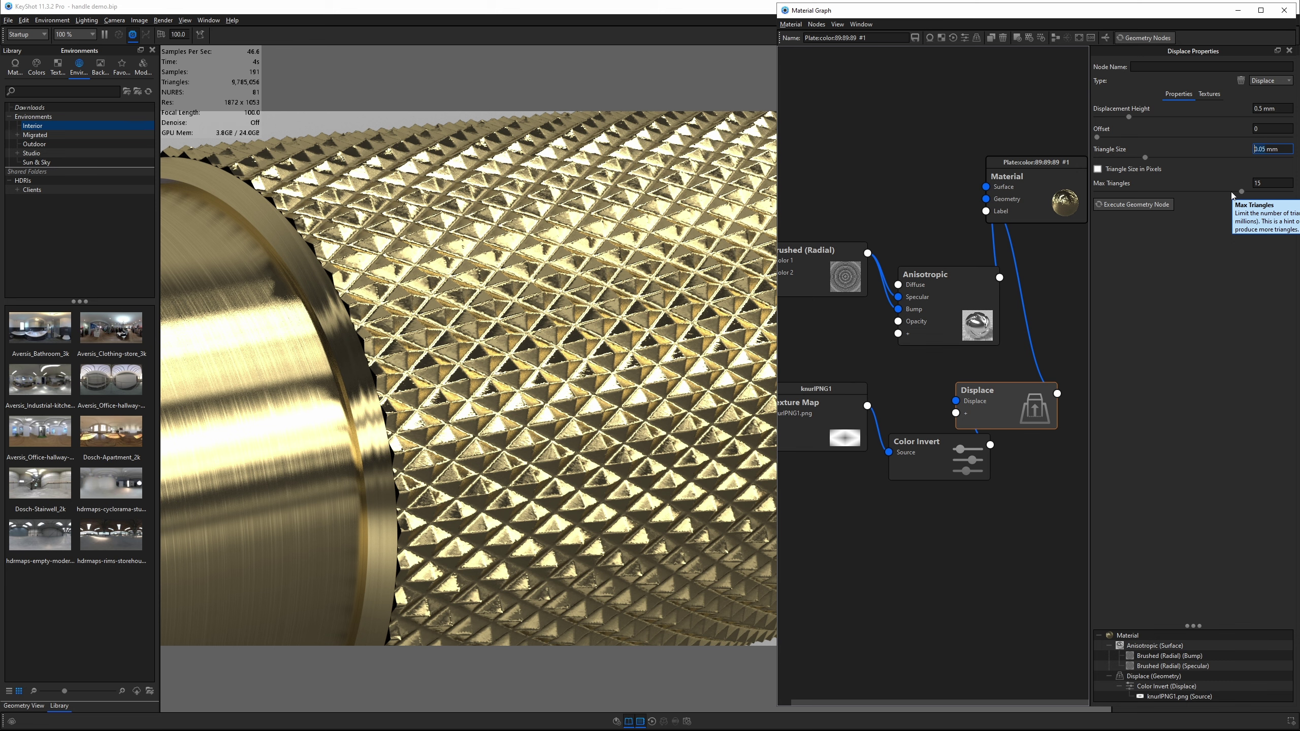
click(1142, 205)
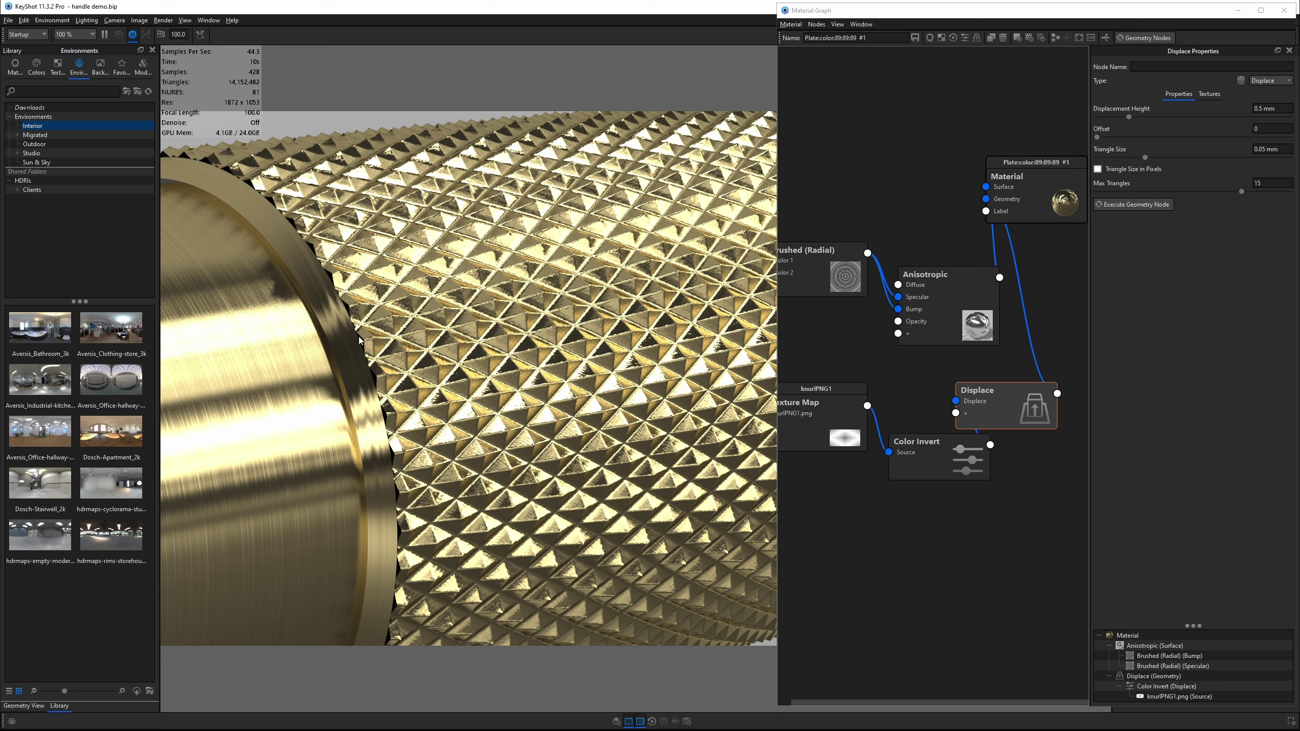
- Inspect the whole handle and a close-up of the knurling against the brass reference photo
scroll(531, 364, down, 10)
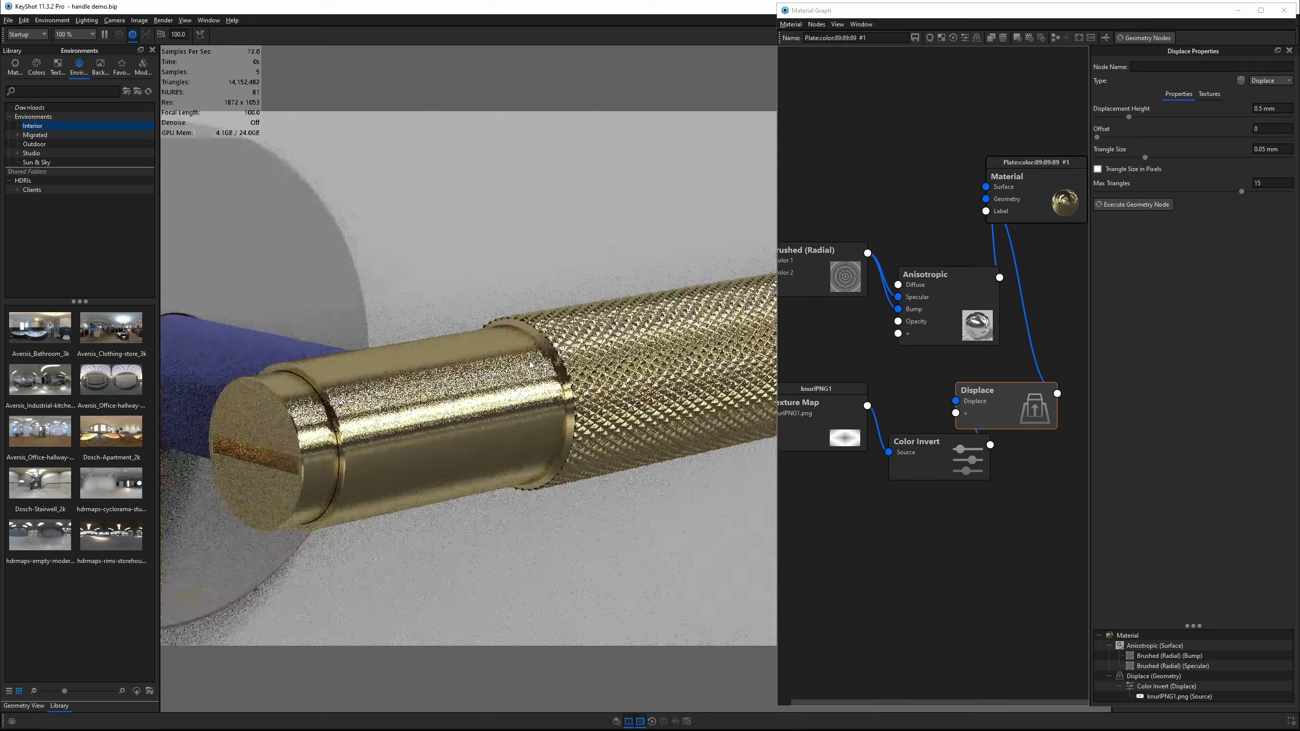
scroll(531, 365, down, 5)
drag(530, 364, 406, 486)
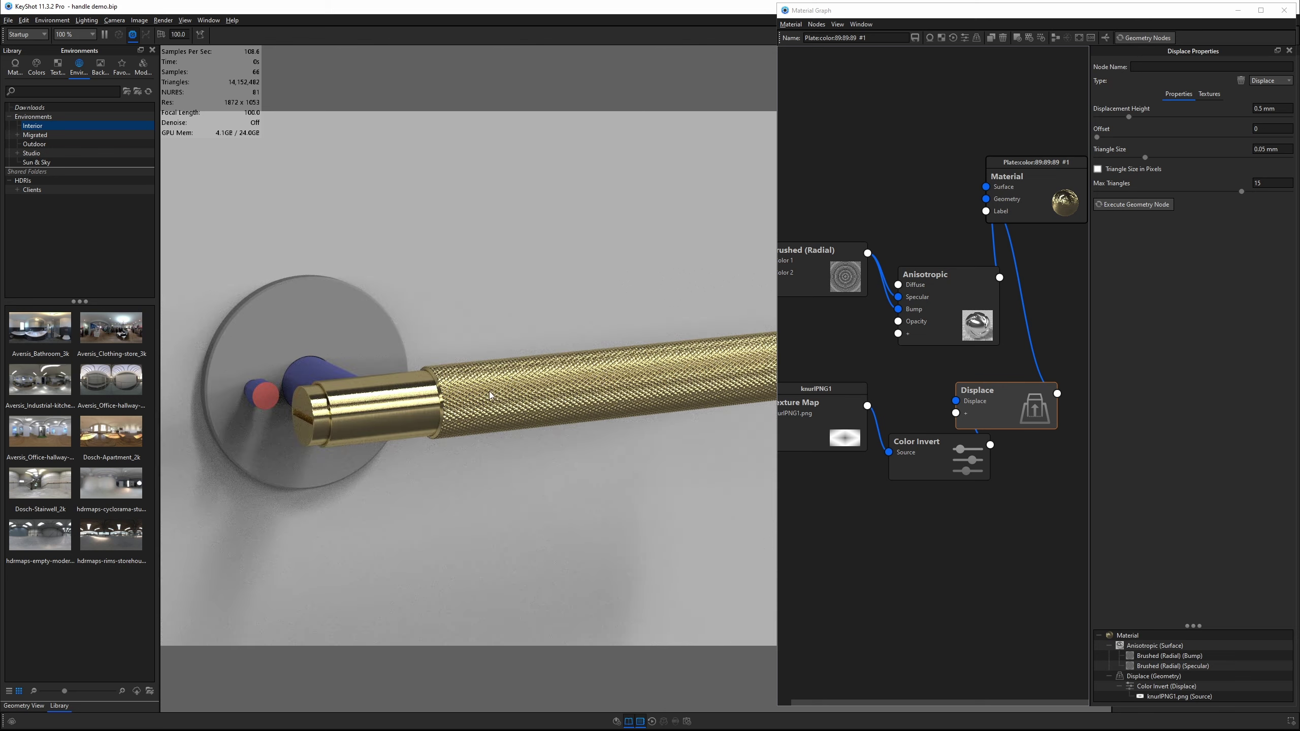
key(alt+Tab)
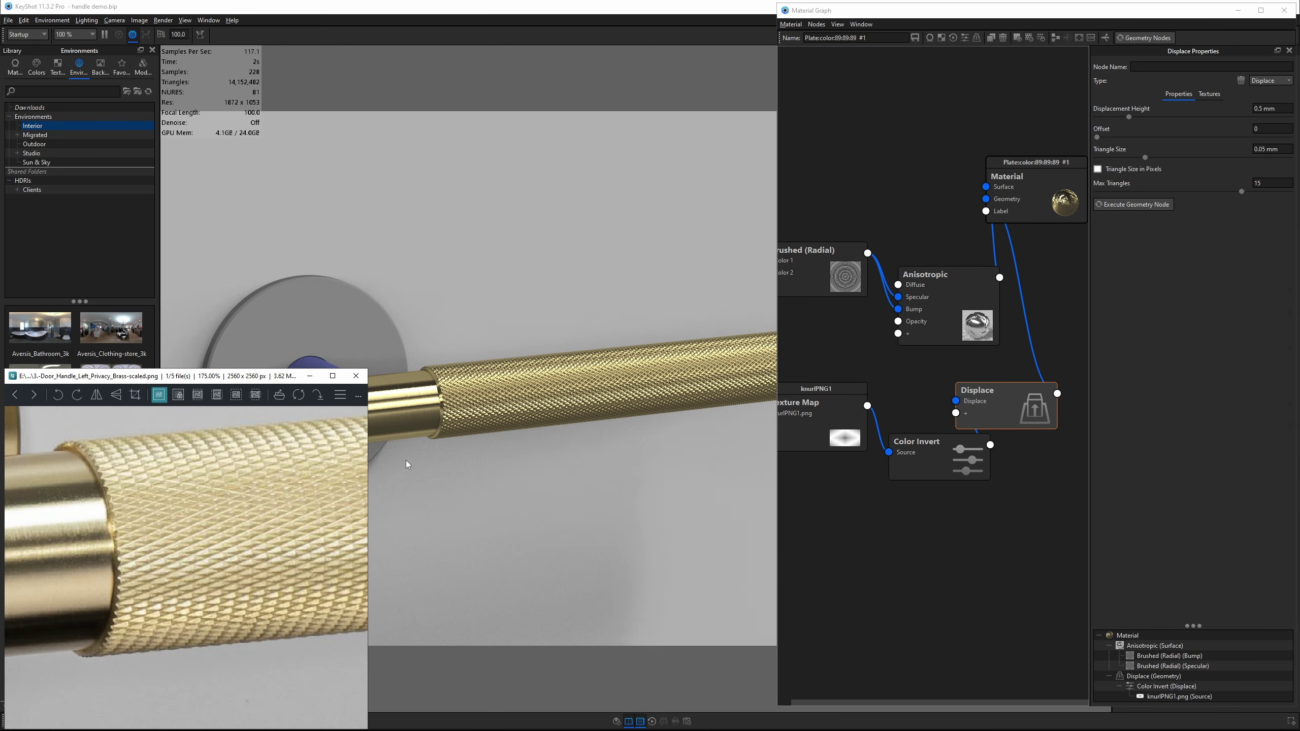
scroll(475, 414, up, 8)
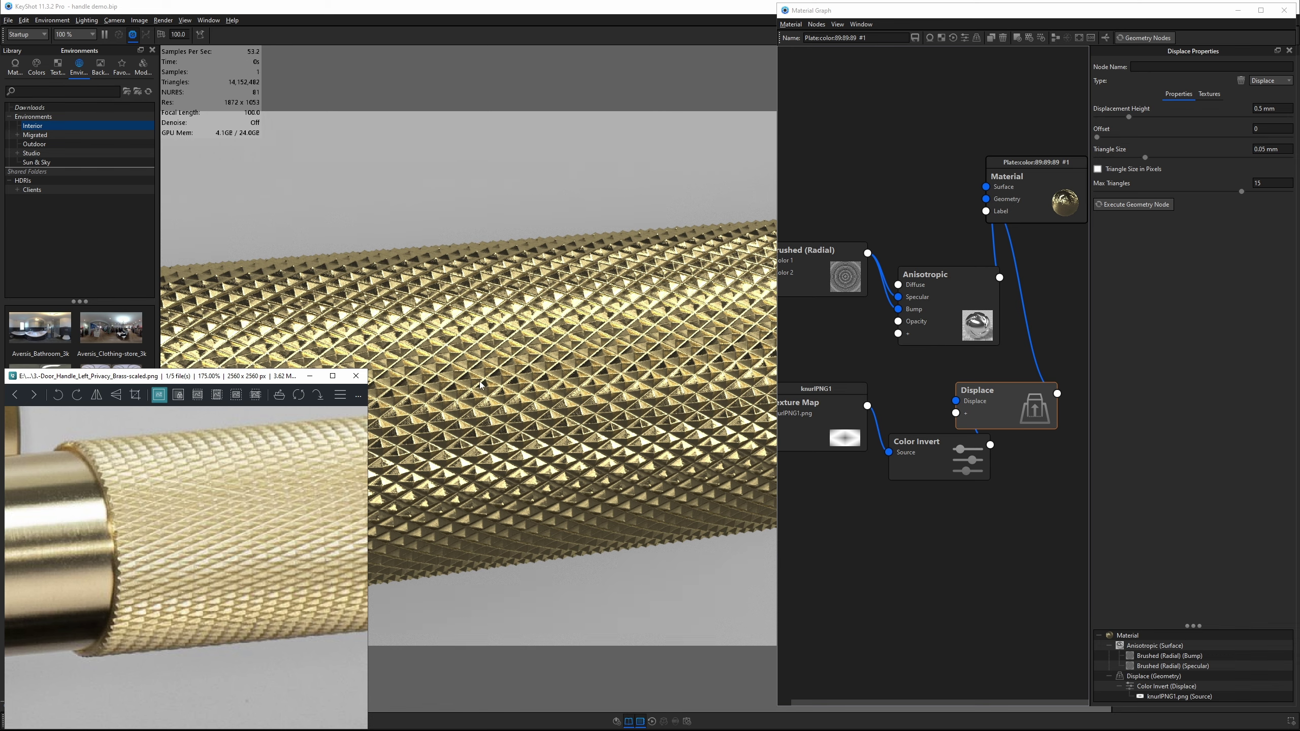
scroll(482, 385, up, 2)
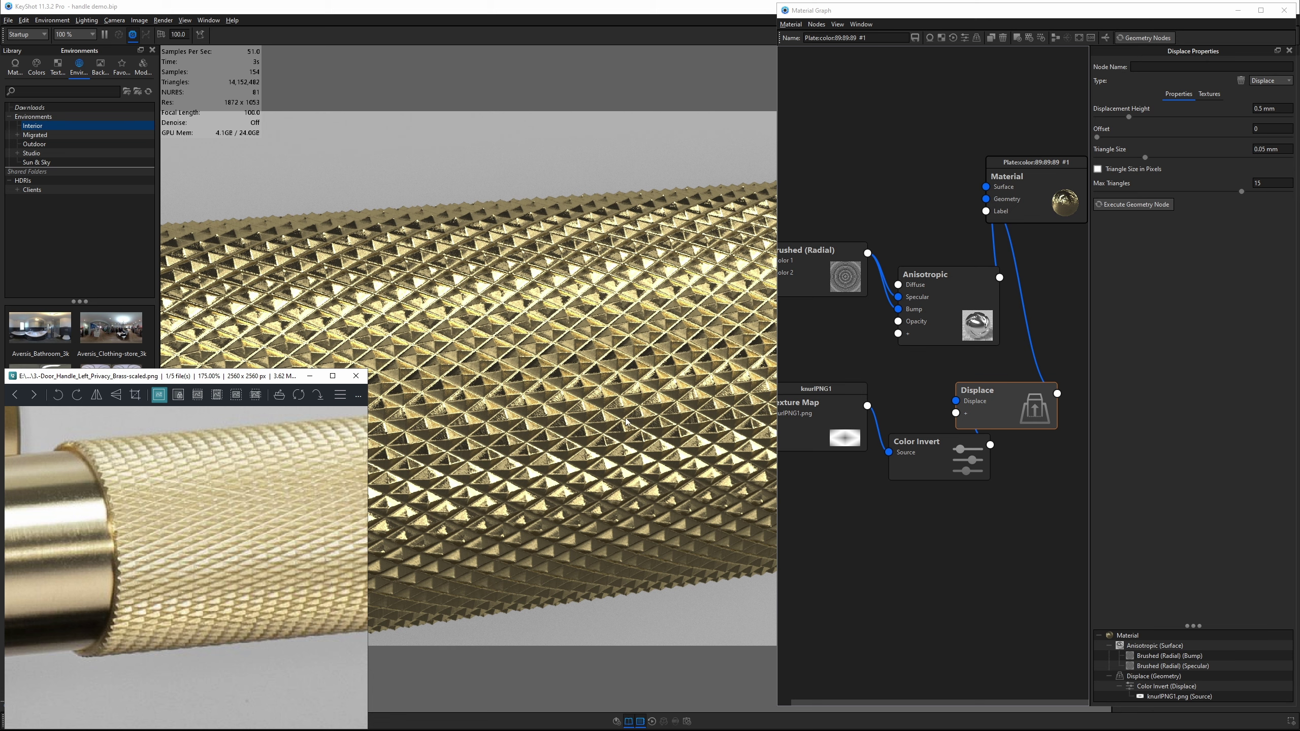
- Unlink the knurl texture's width and height, set the width to 2.75 mm, and execute the geometry nodes
click(834, 409)
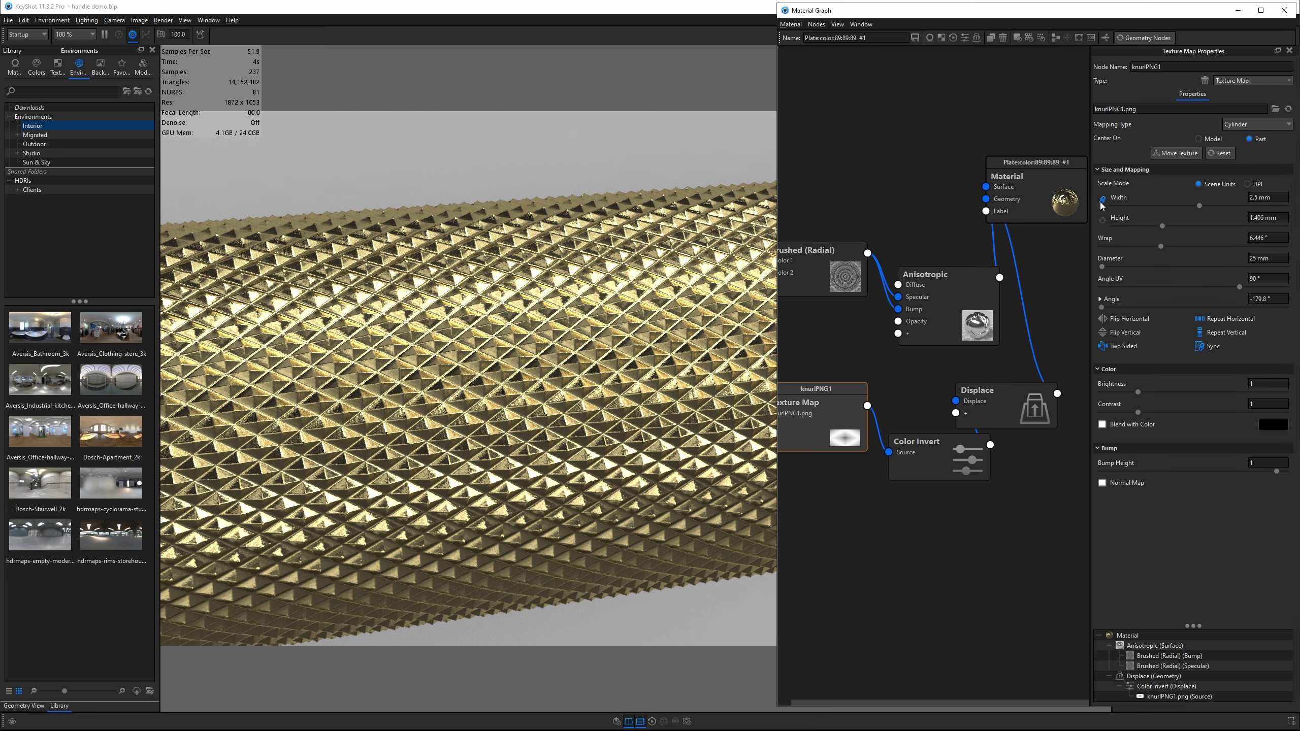
double_click(1253, 200)
text(2)
key(Return)
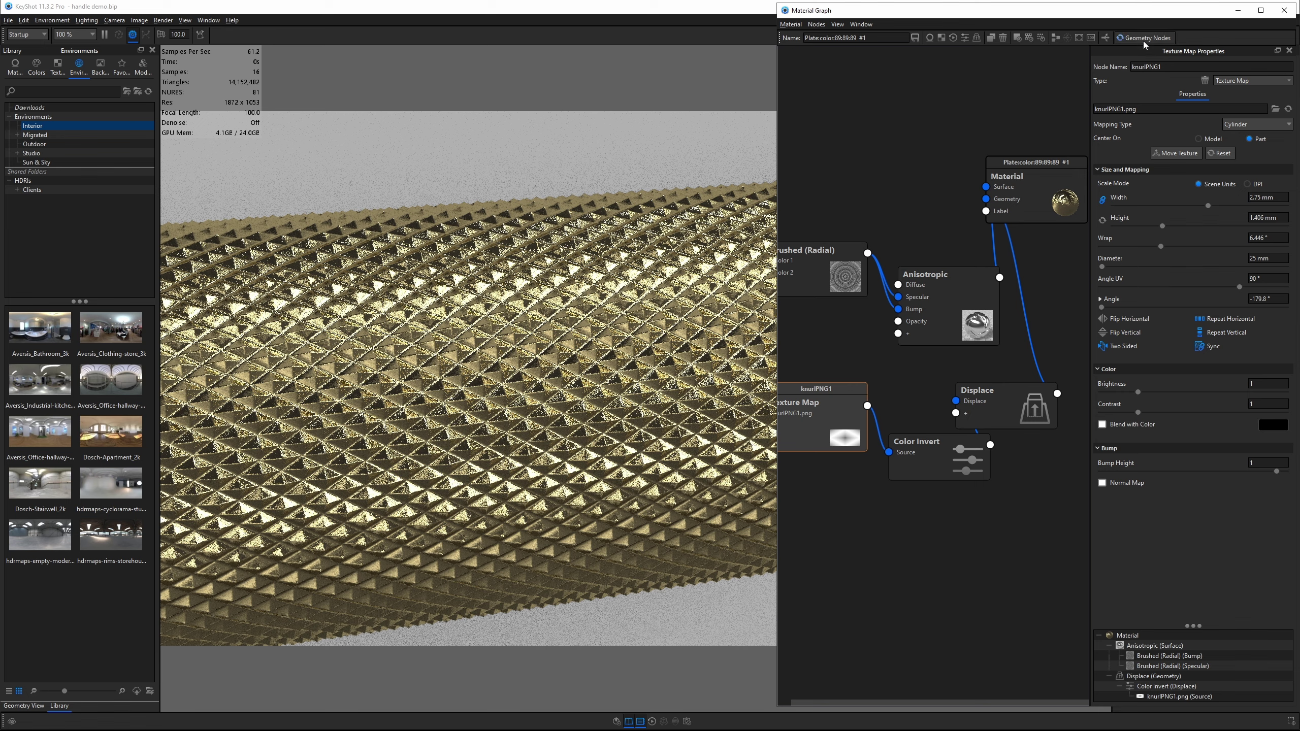
- Compare the stretched knurling with the full handle in the reference photo, and open the grip's Anisotropic material properties
key(alt+Tab)
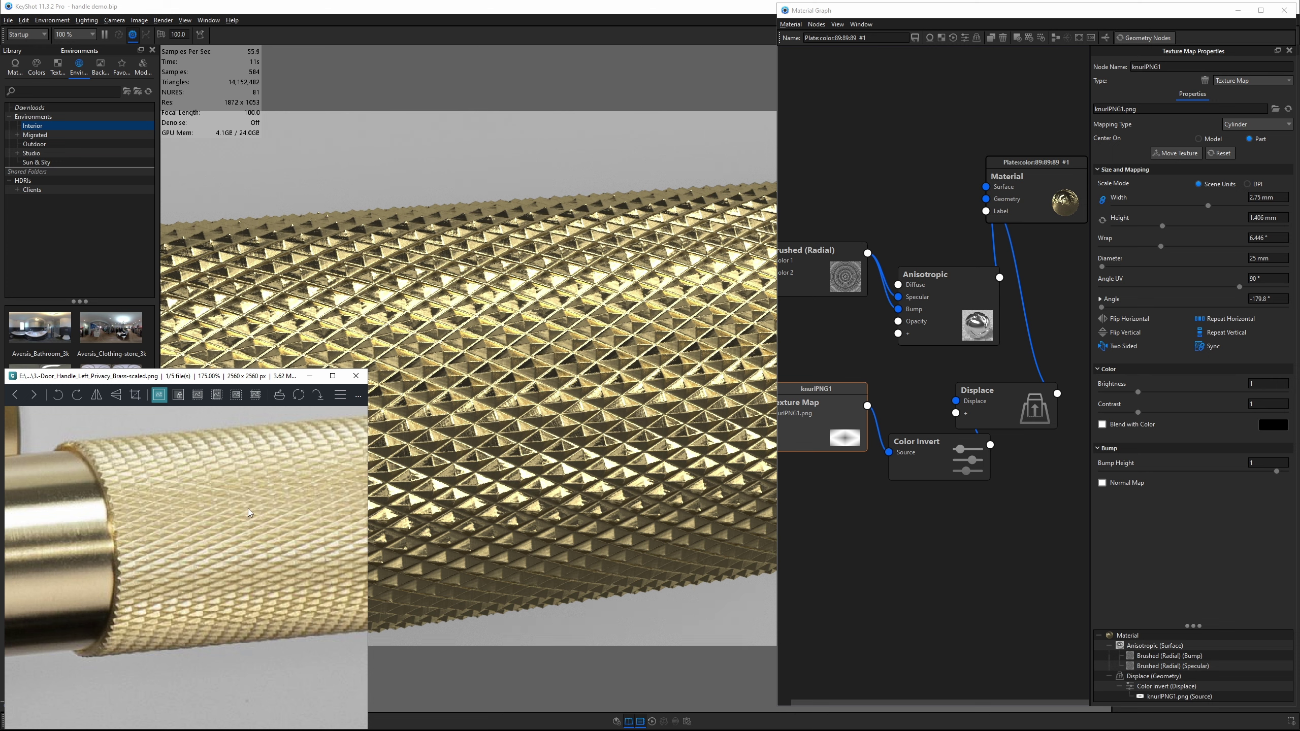
scroll(251, 509, up, 1)
scroll(252, 508, down, 4)
drag(252, 508, 205, 516)
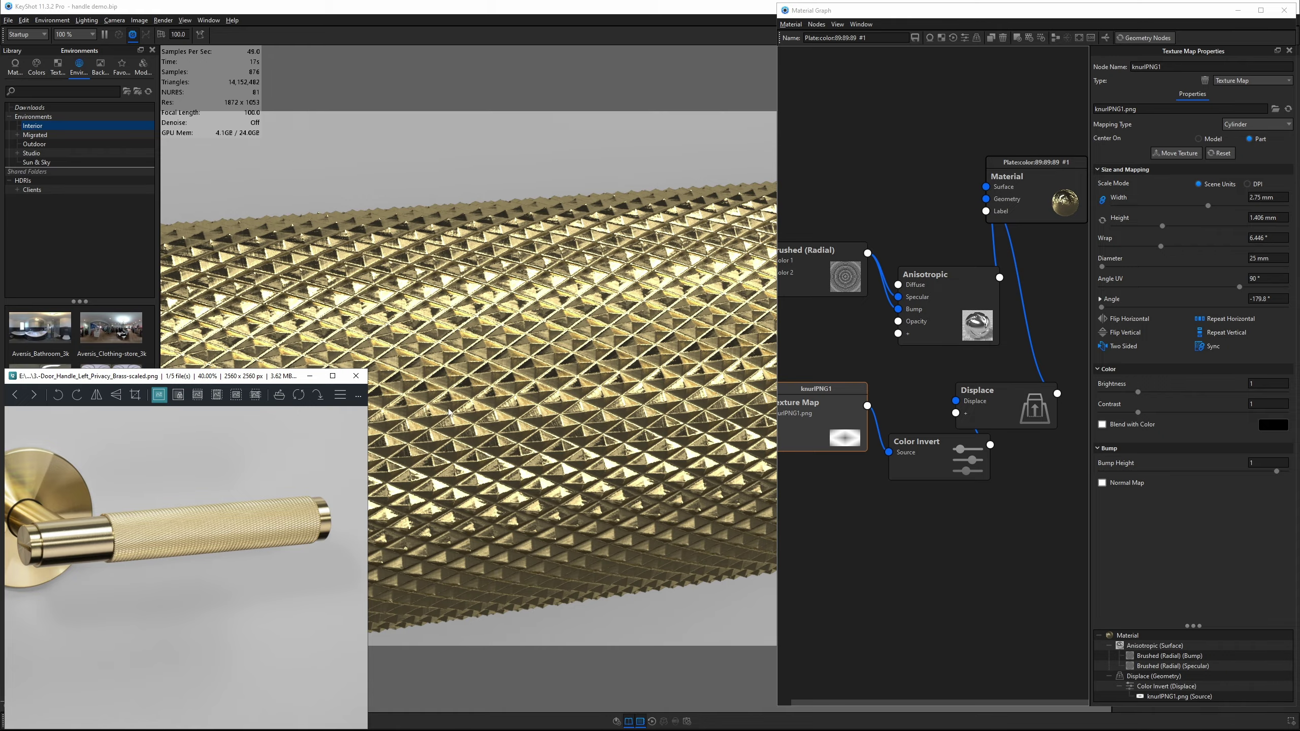
scroll(449, 411, down, 8)
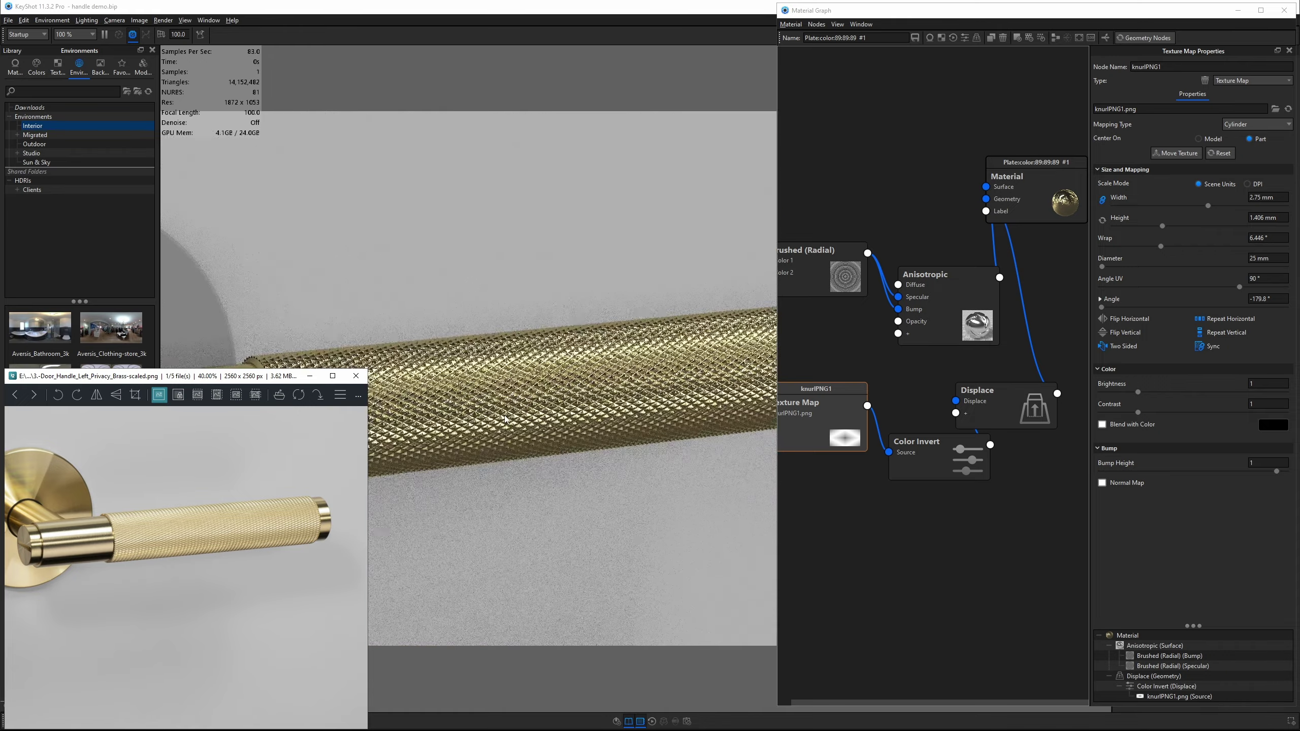
drag(505, 419, 435, 408)
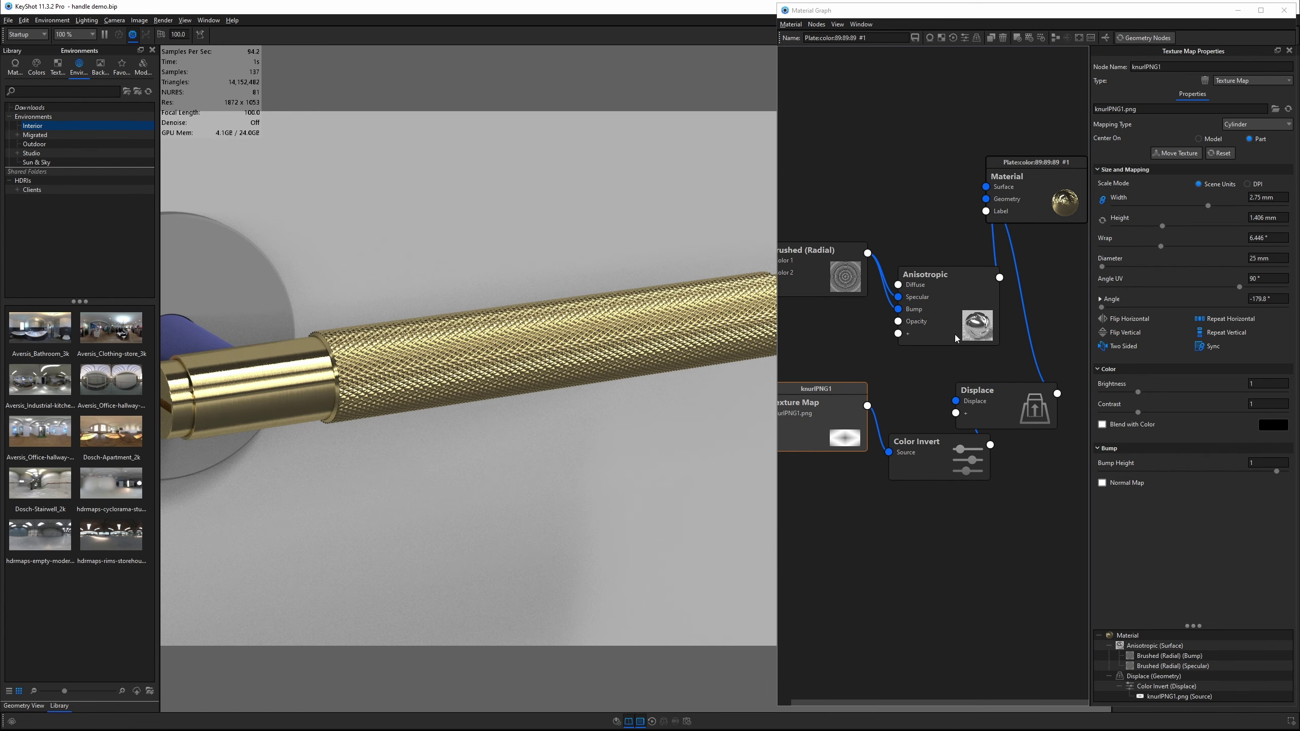
click(945, 313)
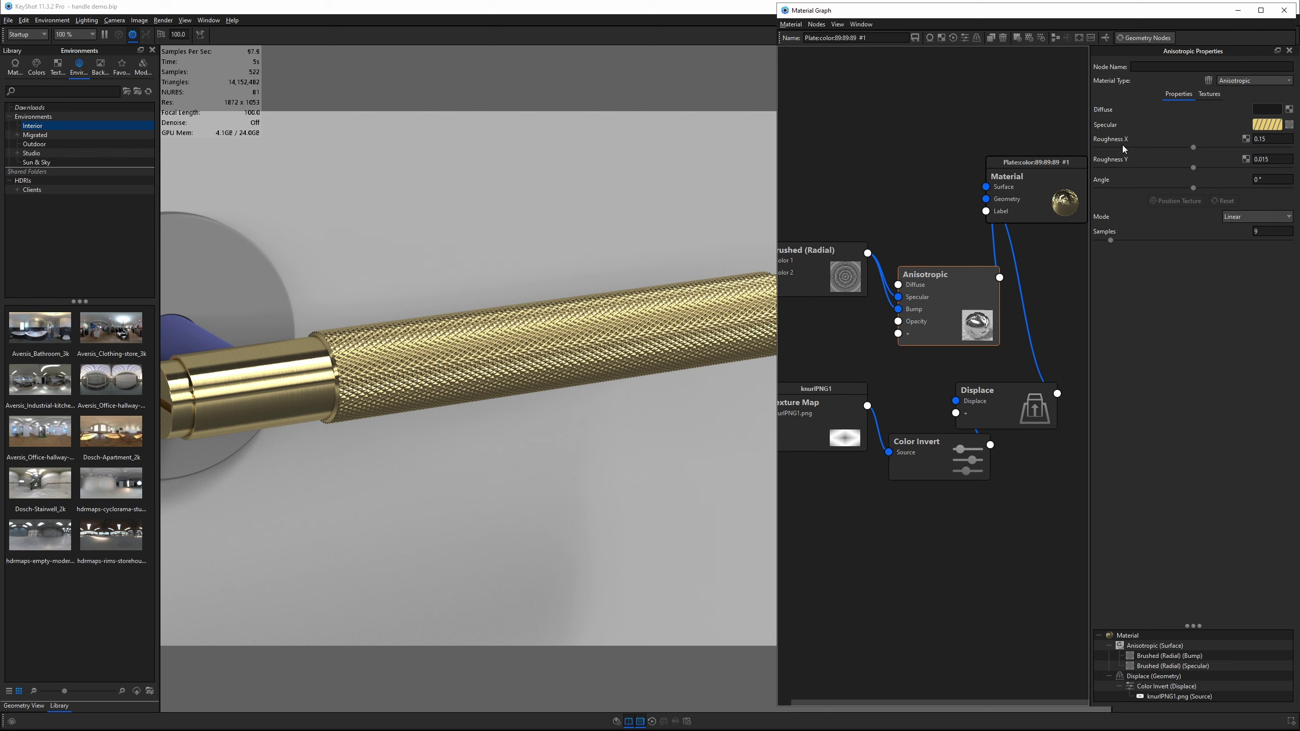
drag(603, 392, 479, 408)
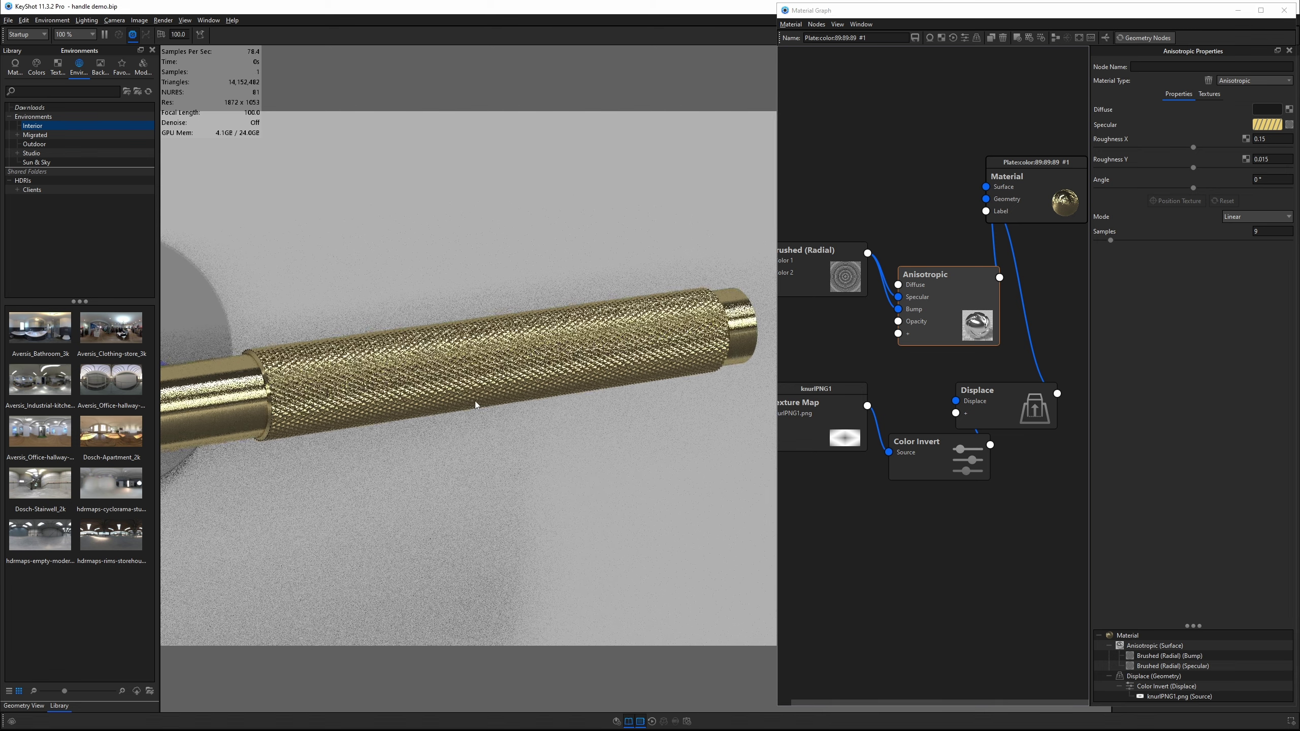
- Set the grip material's Roughness X to 0.3 and Roughness Y to 0.03, and check it against the reference photo
click(1268, 139)
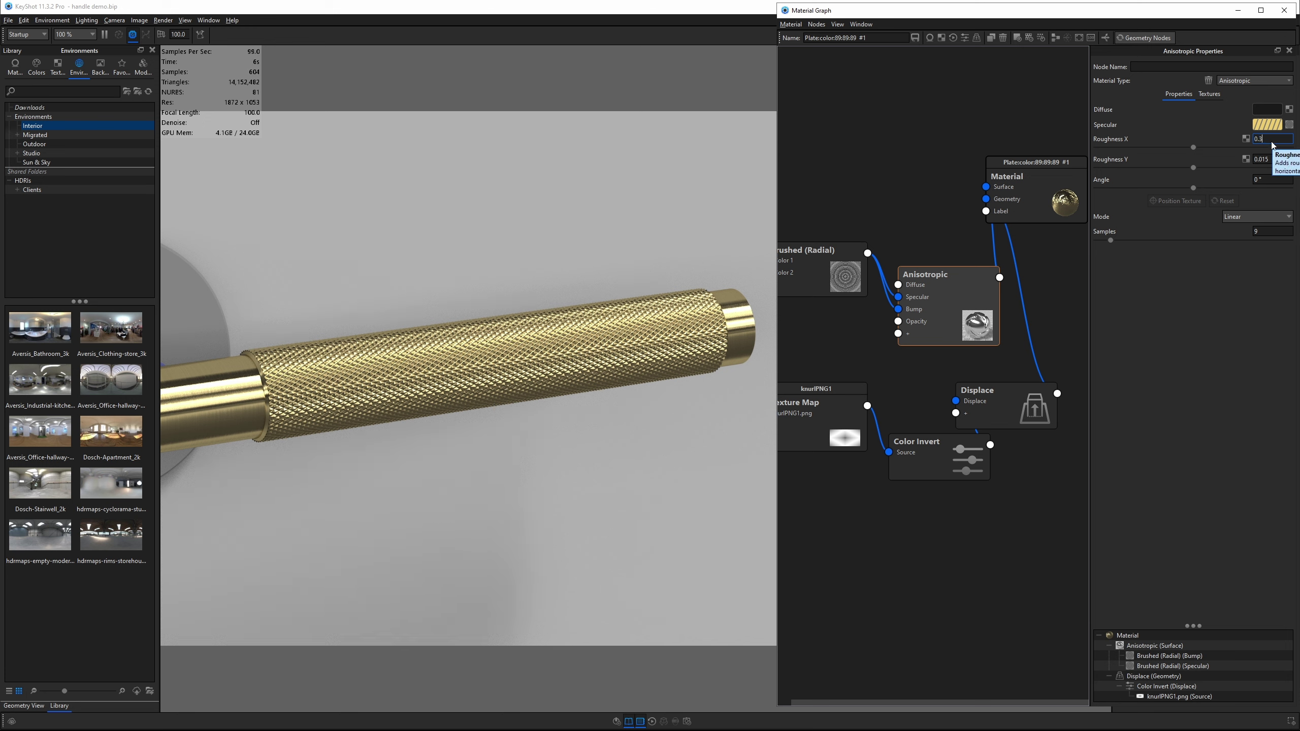
text(0.3)
key(Return)
click(1282, 159)
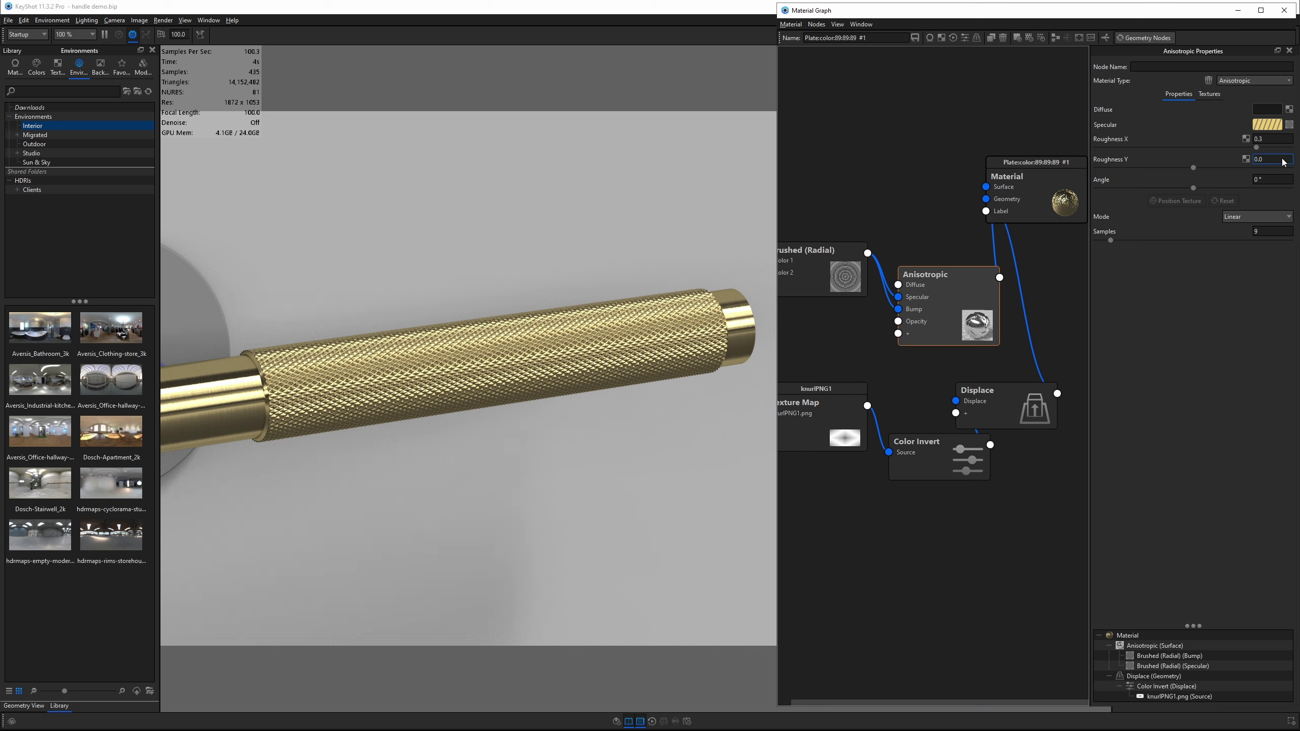
text(3)
key(Return)
key(alt+Tab)
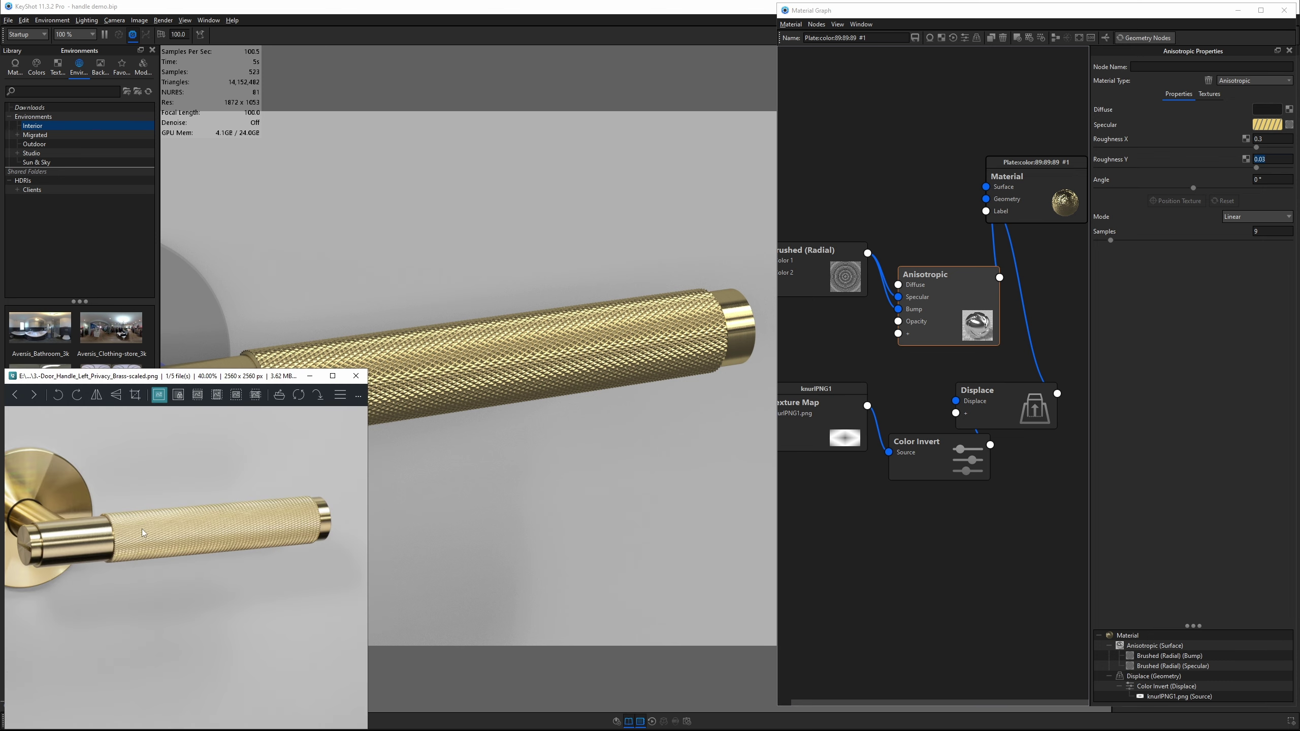
key(alt+Tab)
- Set the grip material's Roughness X to 0.4 and Roughness Y to 0.04, and compare with the reference photo
click(1268, 141)
text(5)
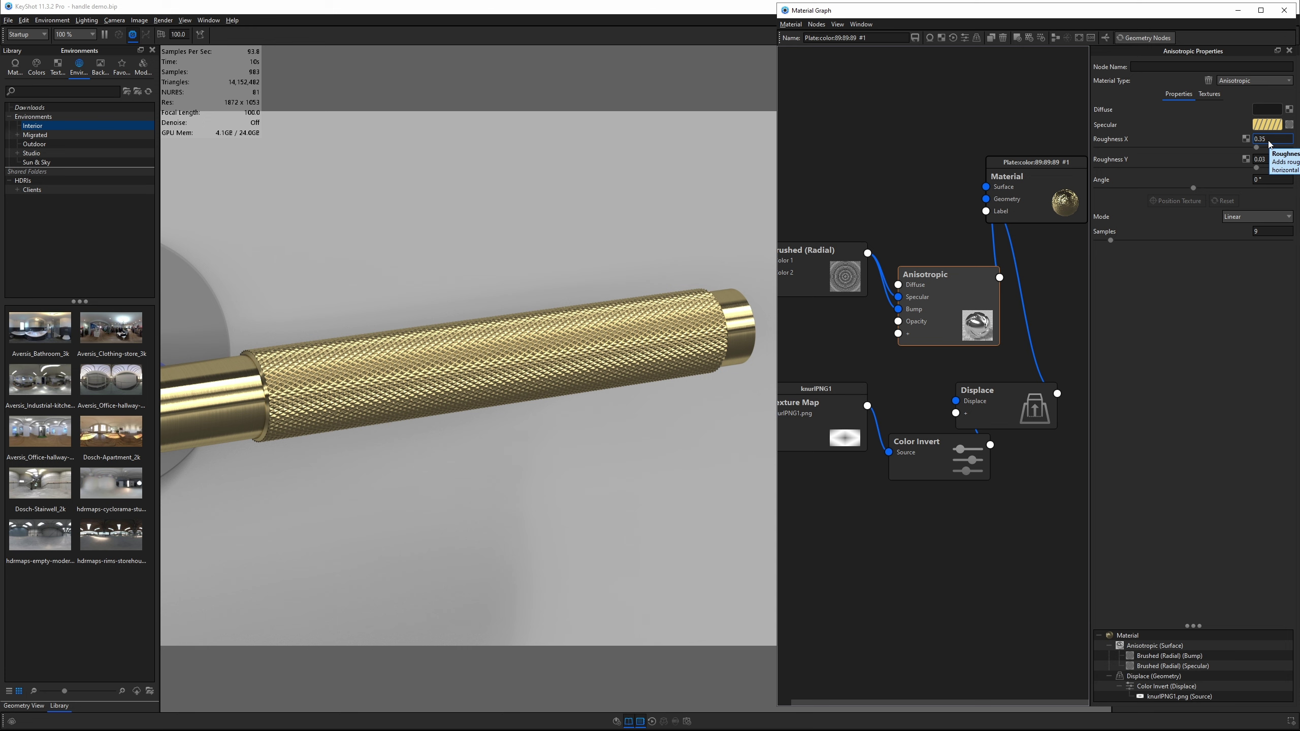
key(BackSpace)
text(4)
click(1269, 160)
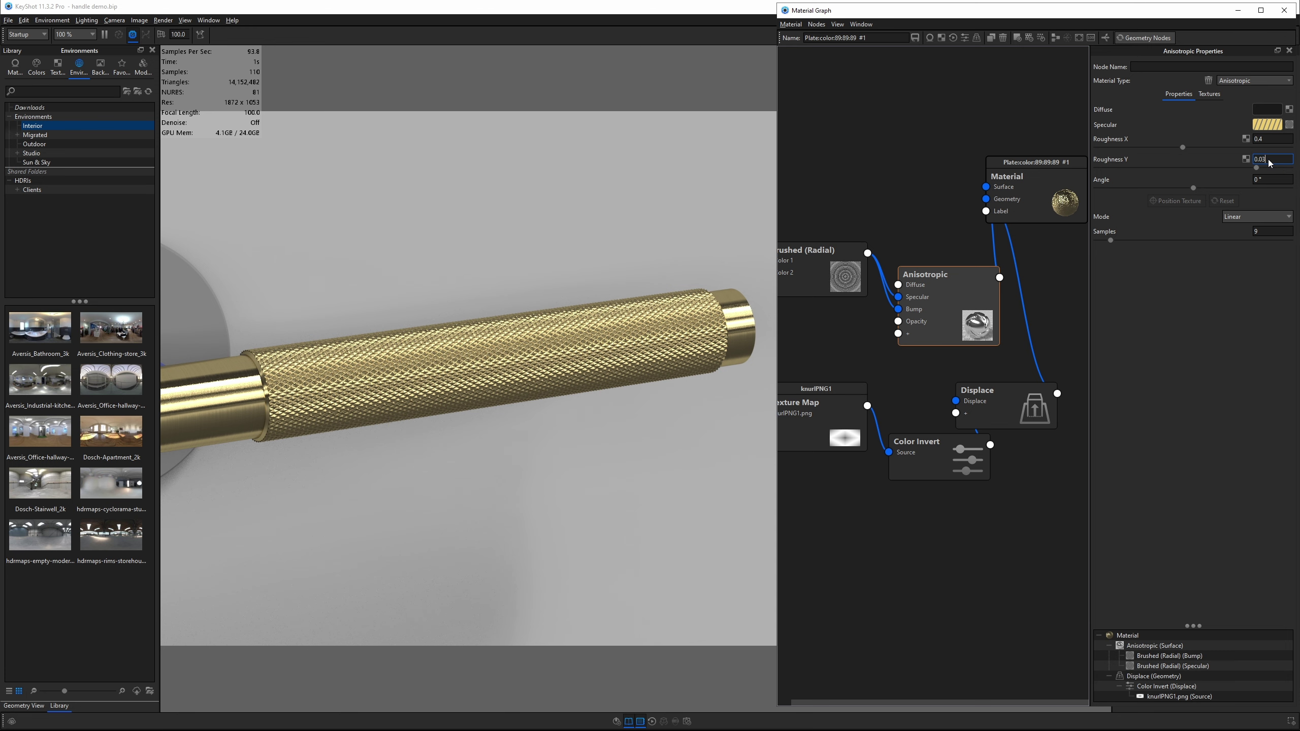
text(4)
key(Return)
key(alt+Tab)
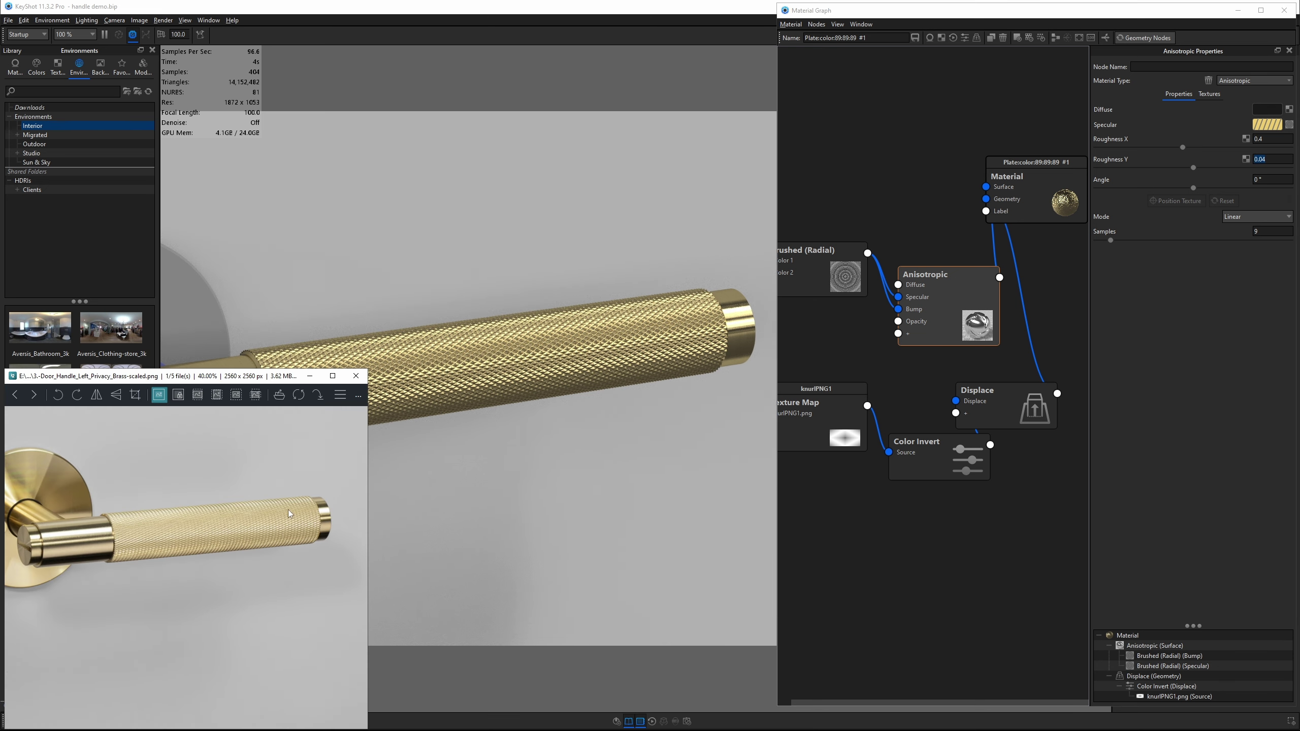
- Insert a Color Adjust utility on the connection between the Brushed (Radial) texture and the Anisotropic material's Specular input, and place it above
click(499, 342)
scroll(409, 384, up, 3)
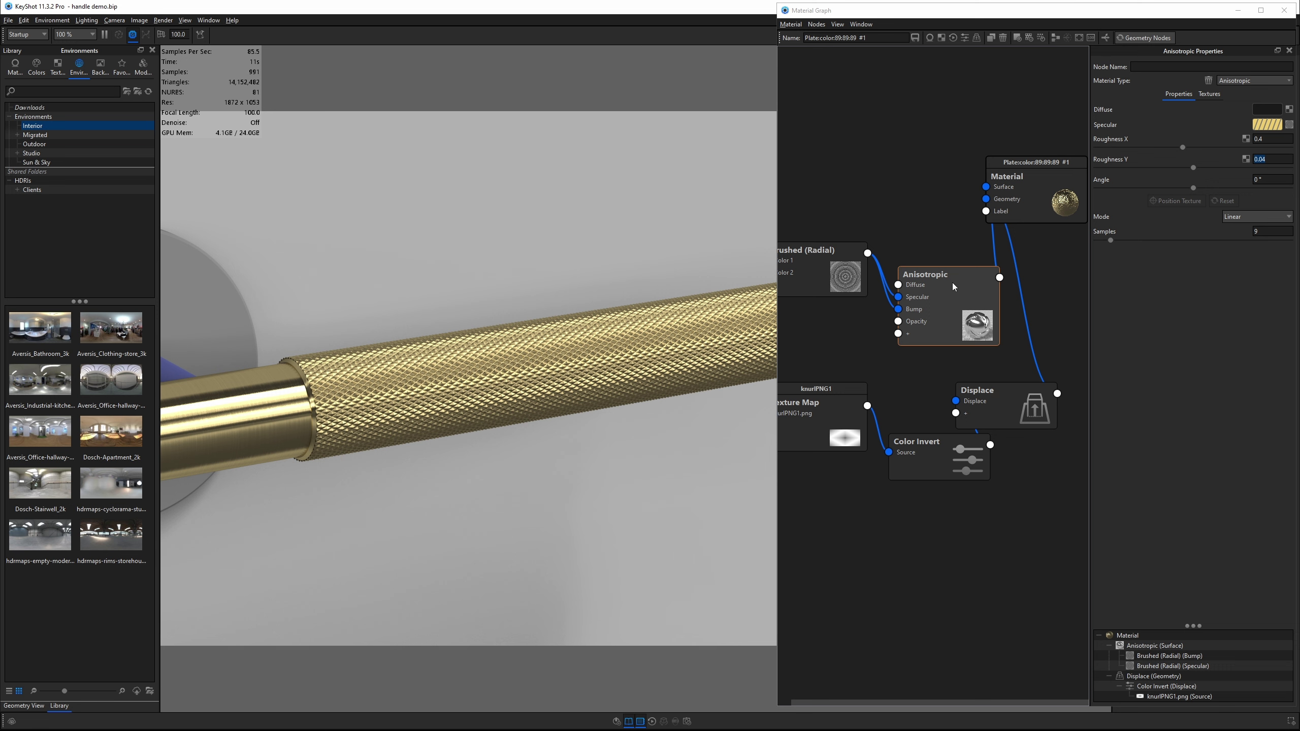
key(ctrl+z)
drag(873, 295, 905, 291)
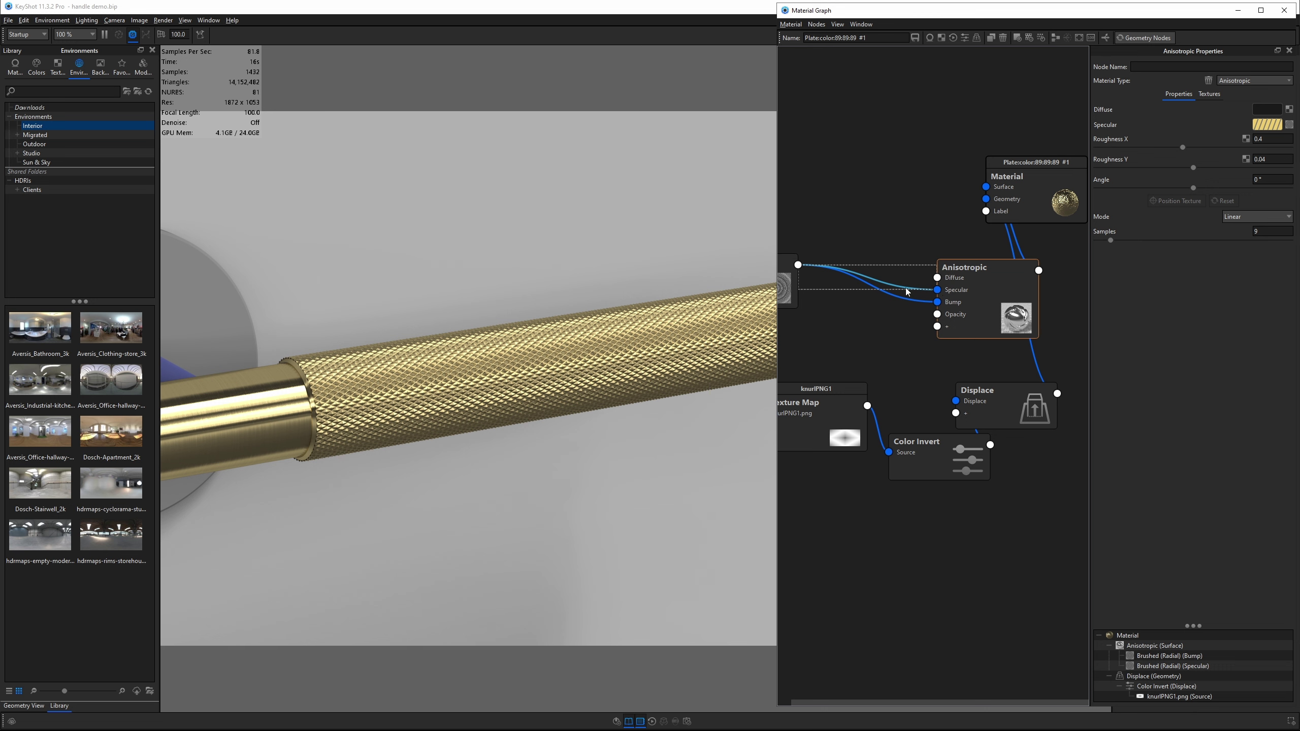
right_click(907, 292)
mouse_move(937, 321)
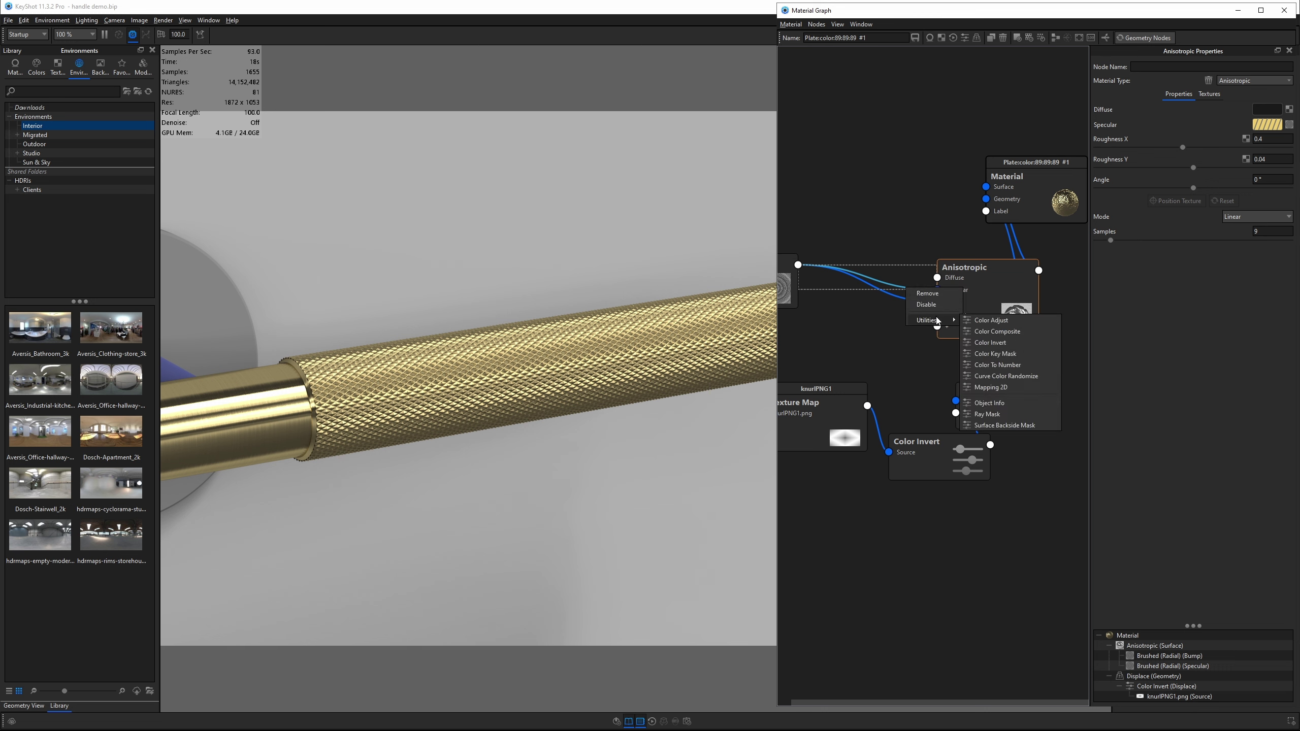
click(991, 320)
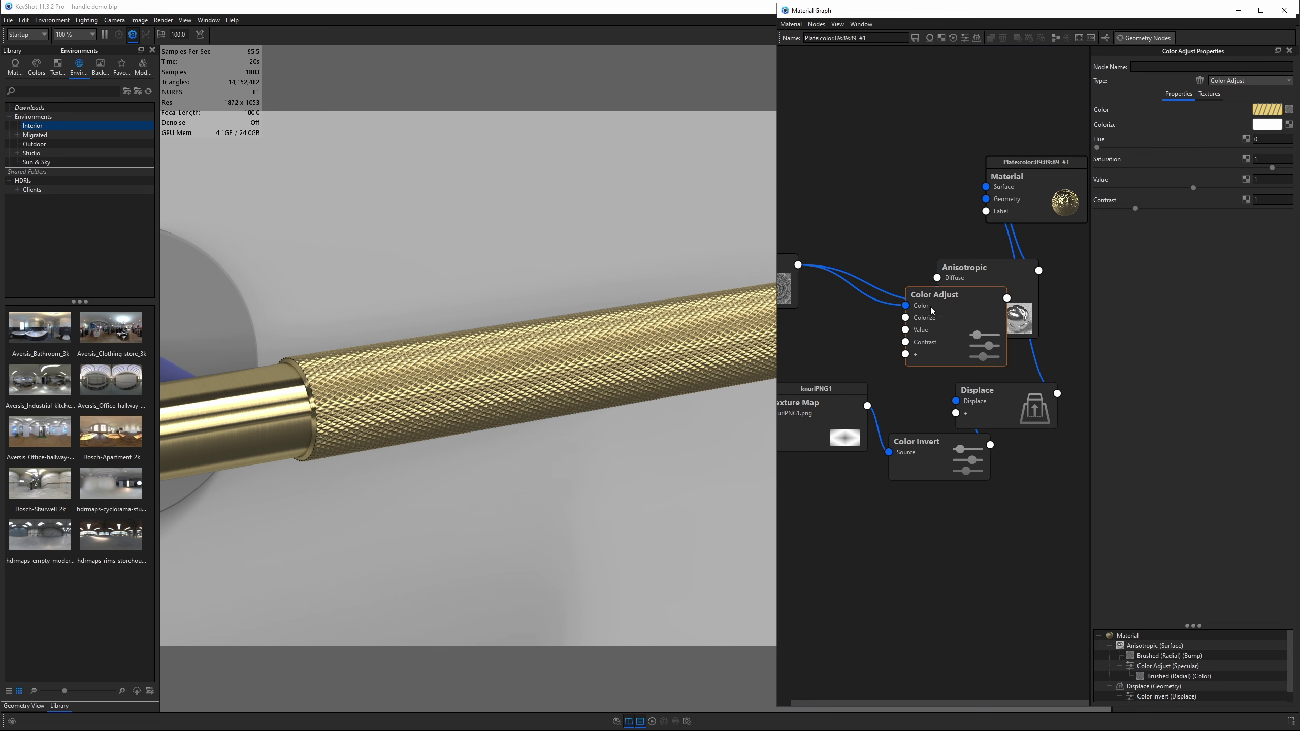
drag(931, 310, 853, 199)
- Set the Color Adjust node's Value to 1.5 and Saturation to 0.9, and compare the grip with the reference photo
click(1272, 180)
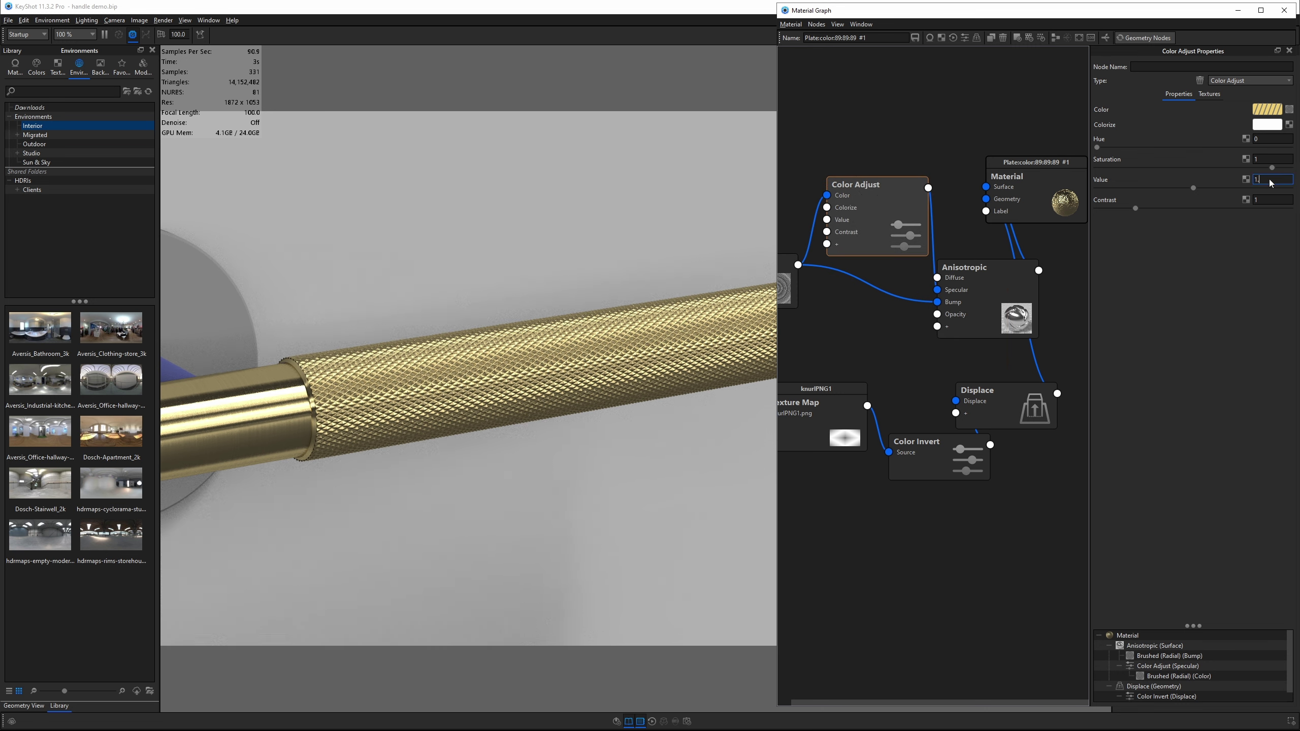
text(.2)
key(Return)
text(1.5)
key(Return)
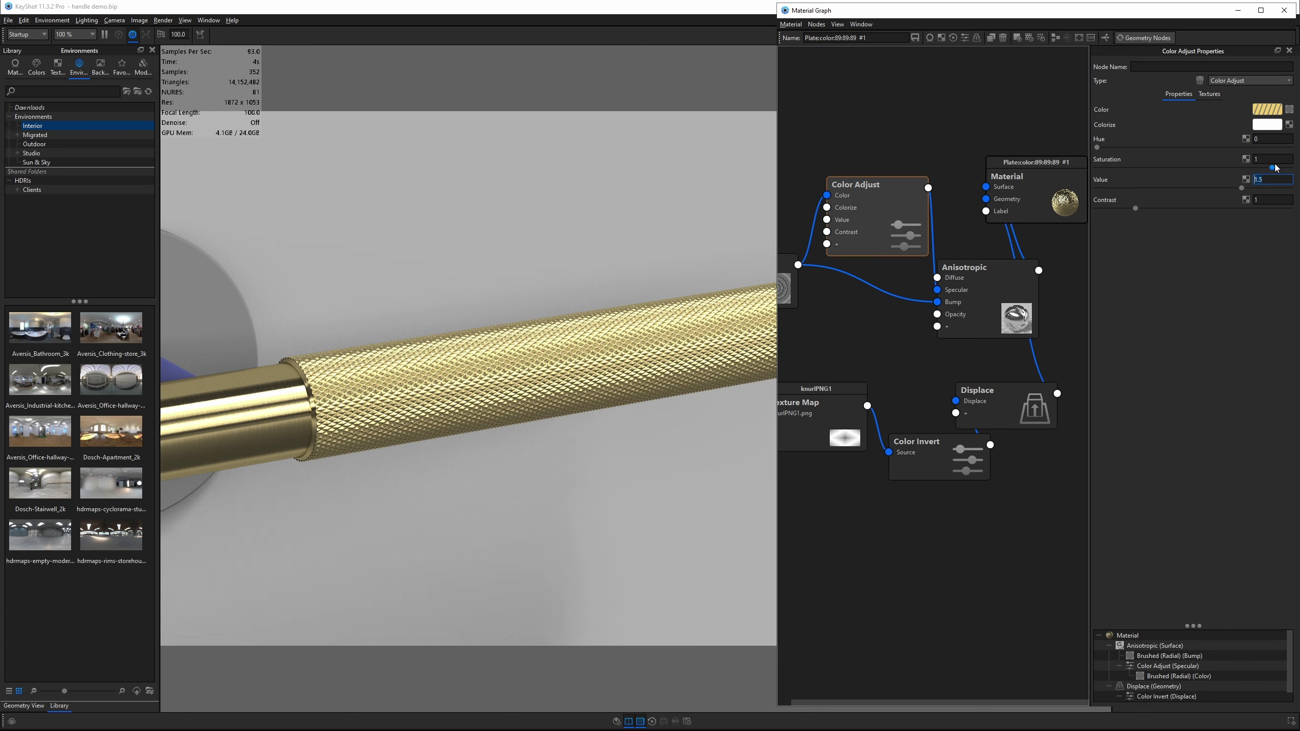
click(1273, 160)
key(BackSpace)
text(0.9)
key(Return)
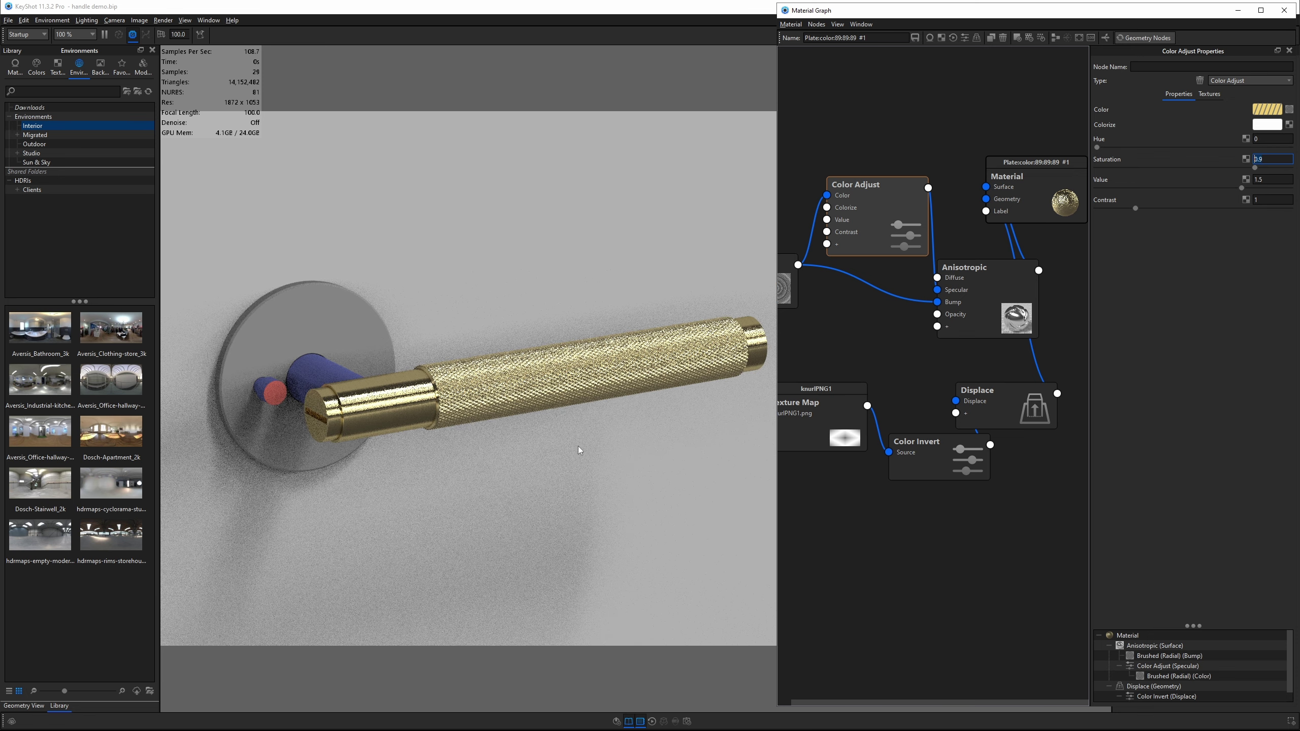
key(alt+Tab)
click(818, 310)
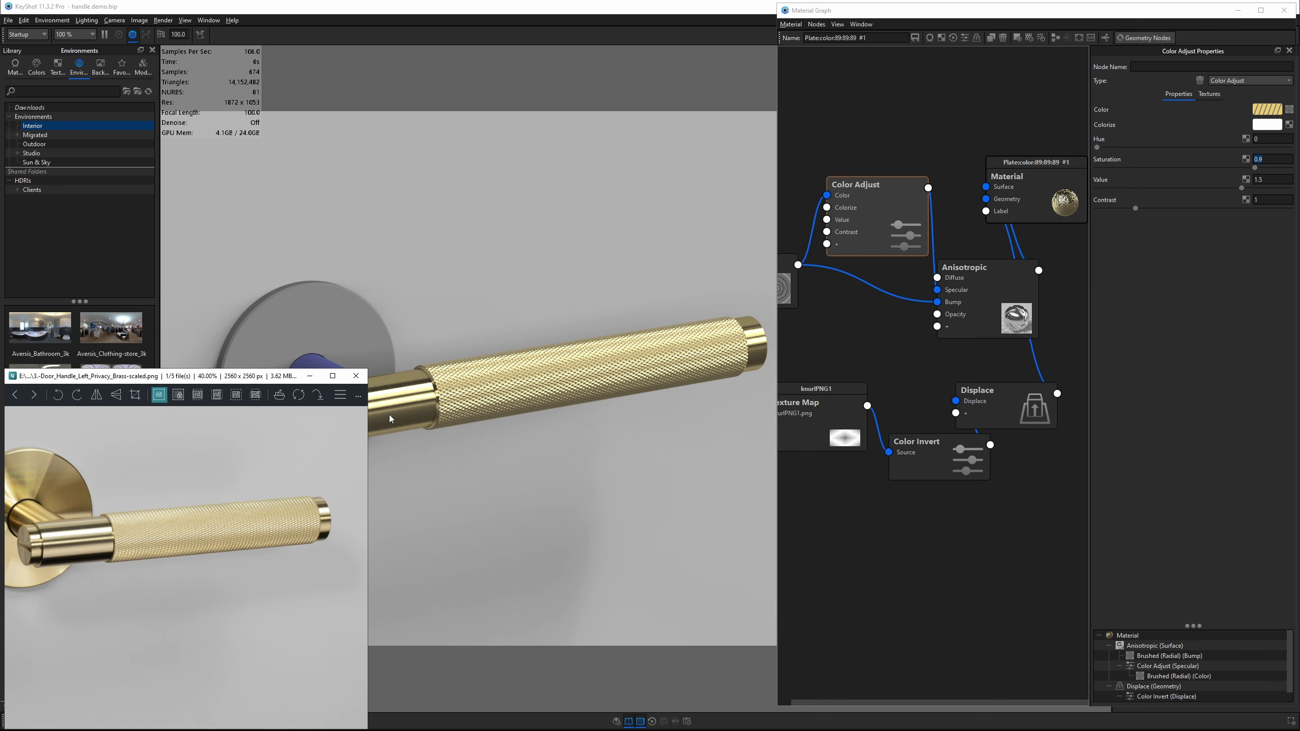
- Set the Displace node's Displacement Height to 0.35 mm and execute the geometry nodes
scroll(451, 402, up, 6)
drag(463, 401, 495, 427)
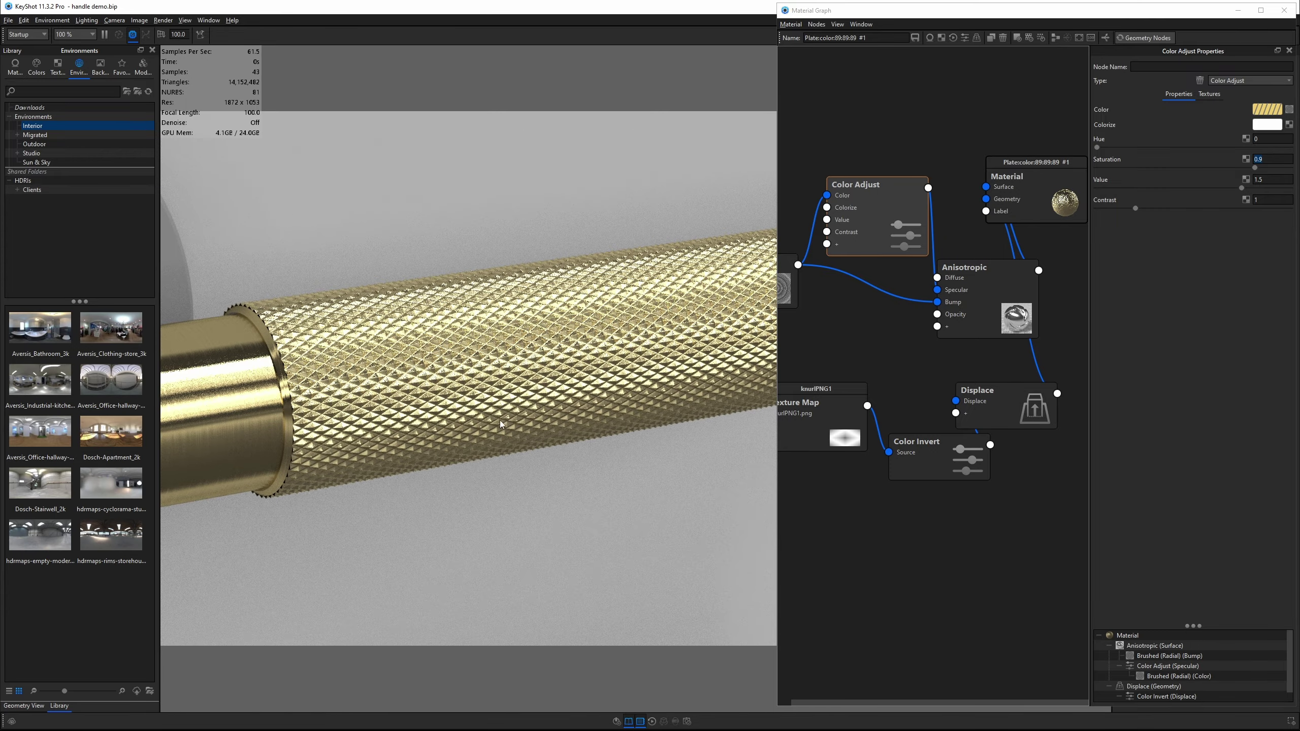
click(982, 417)
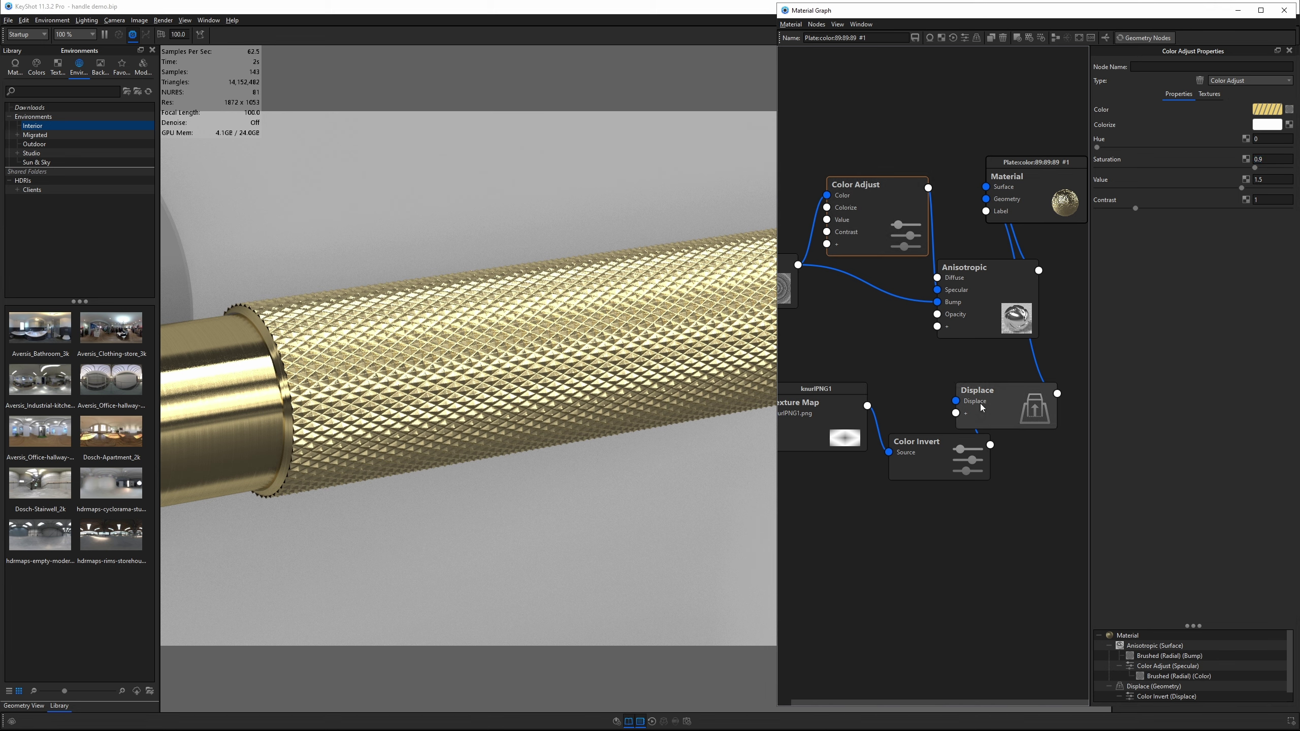
double_click(1262, 109)
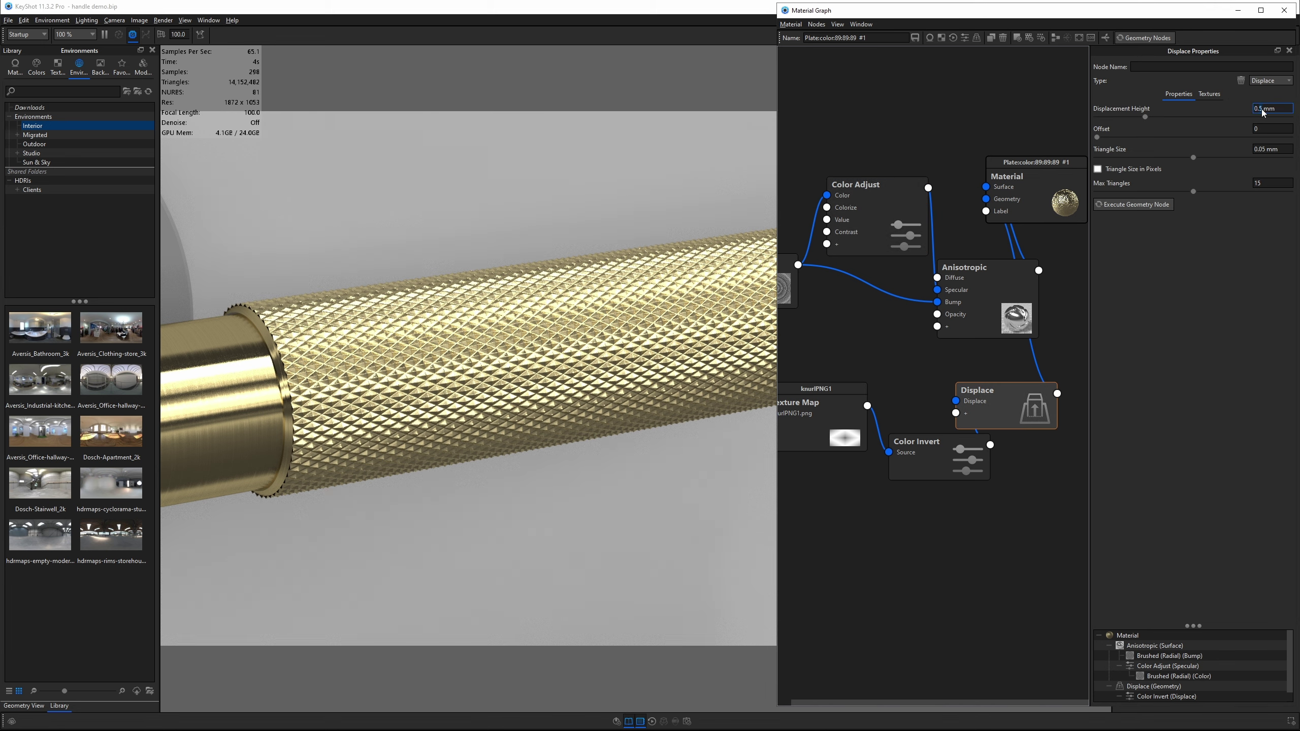
text(0.35)
key(Return)
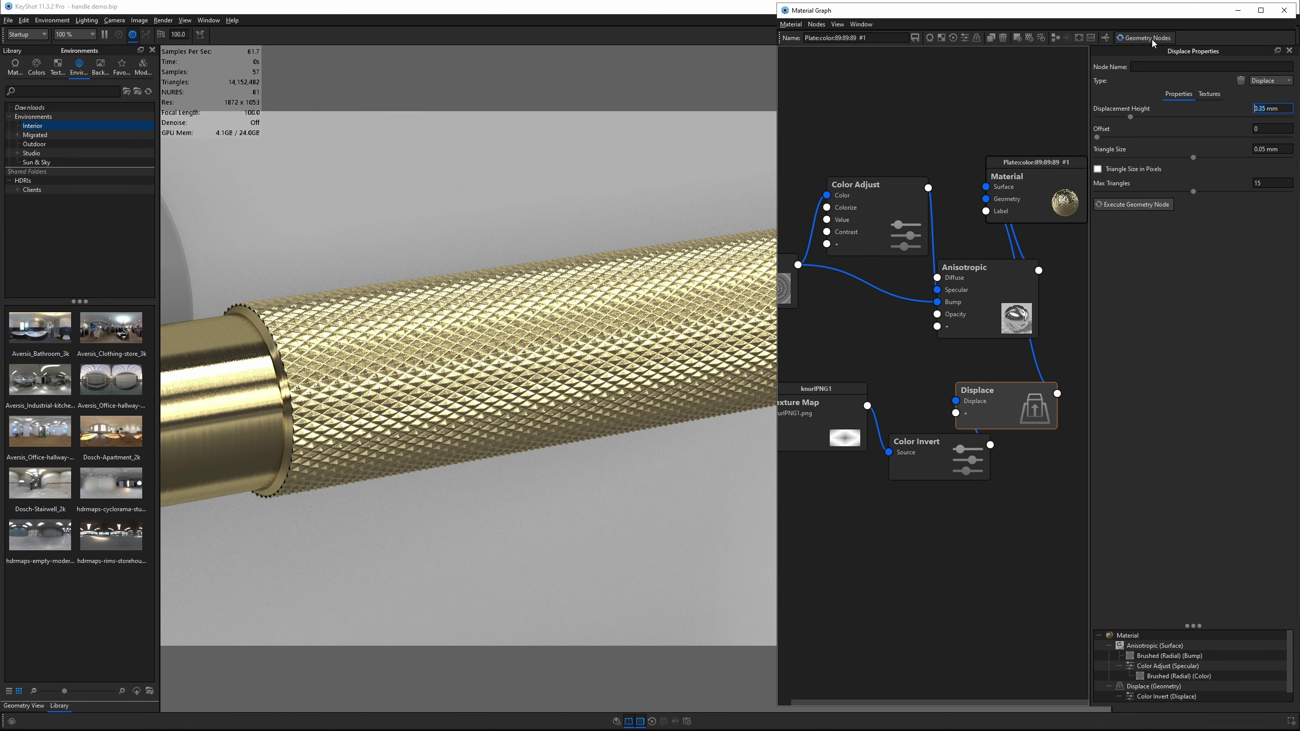
- Compare the grip's knurling with the reference photo and inspect its edge and diamond pattern up close
click(483, 429)
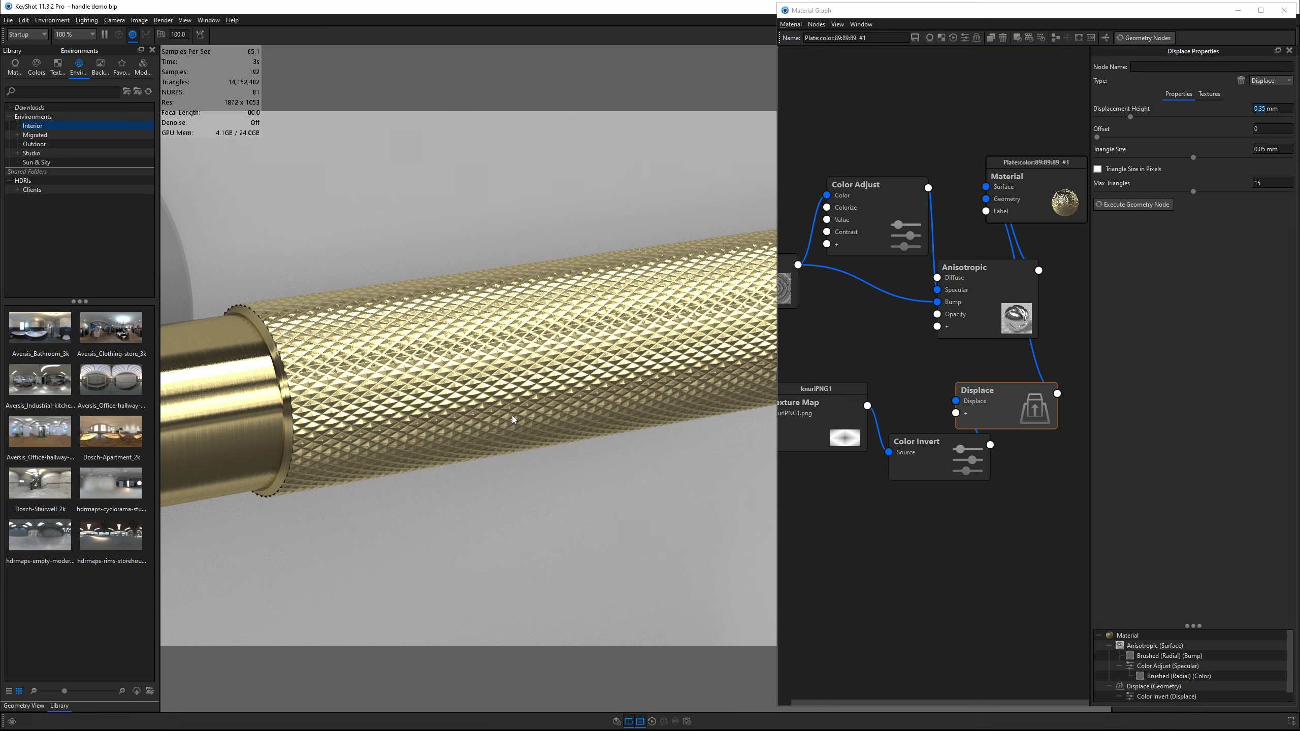
scroll(513, 418, down, 5)
key(alt+Tab)
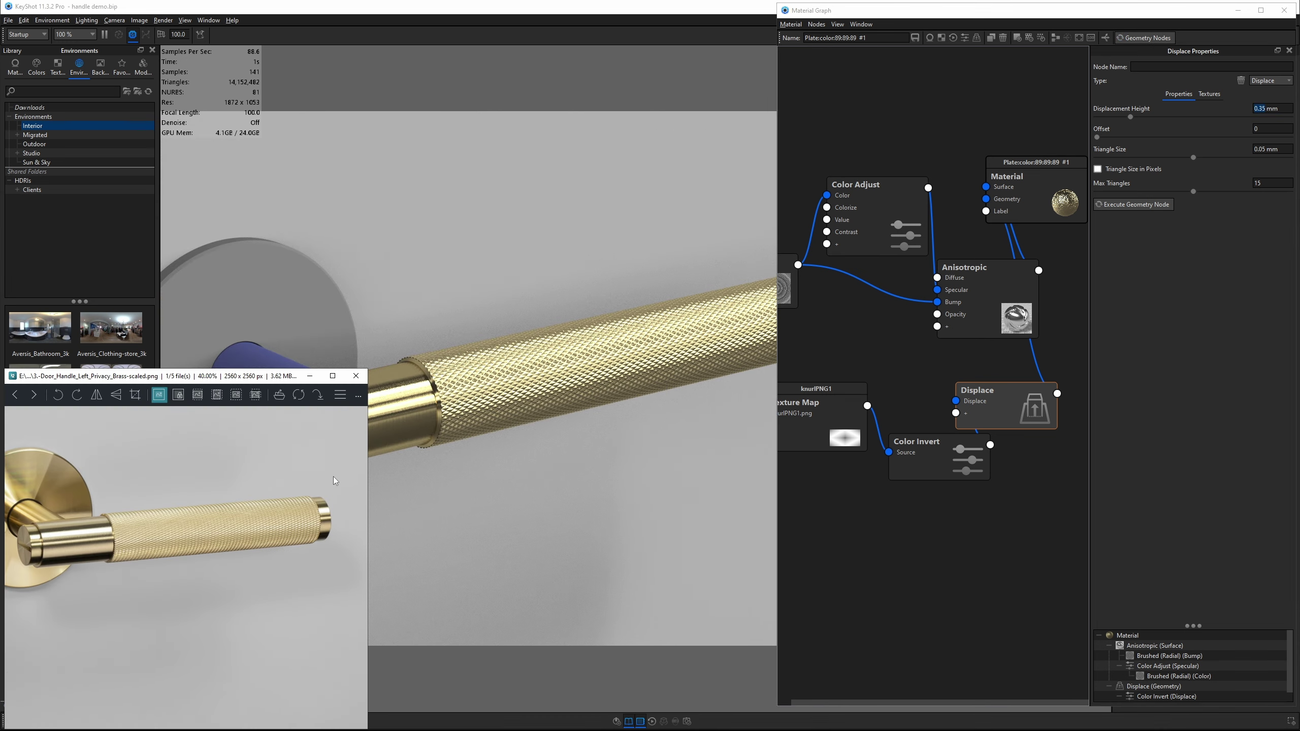
key(alt+Tab)
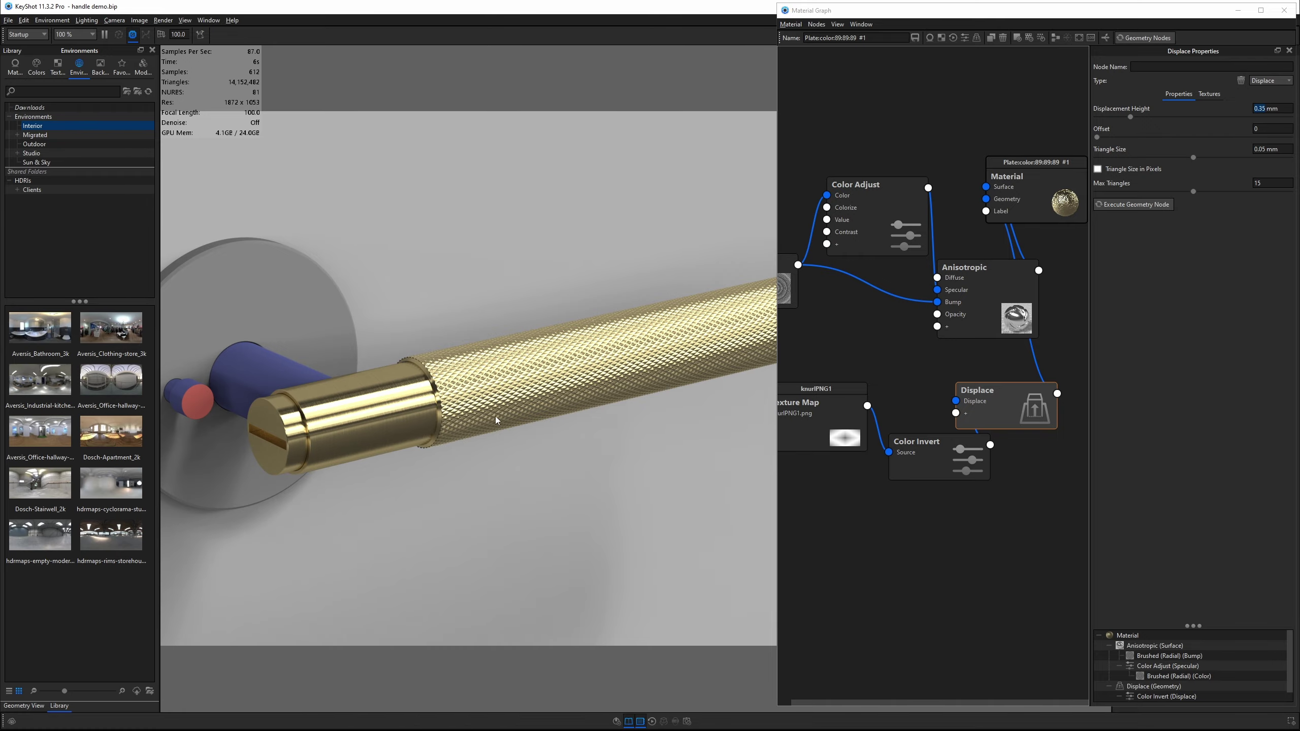
scroll(512, 409, up, 5)
scroll(919, 368, down, 1)
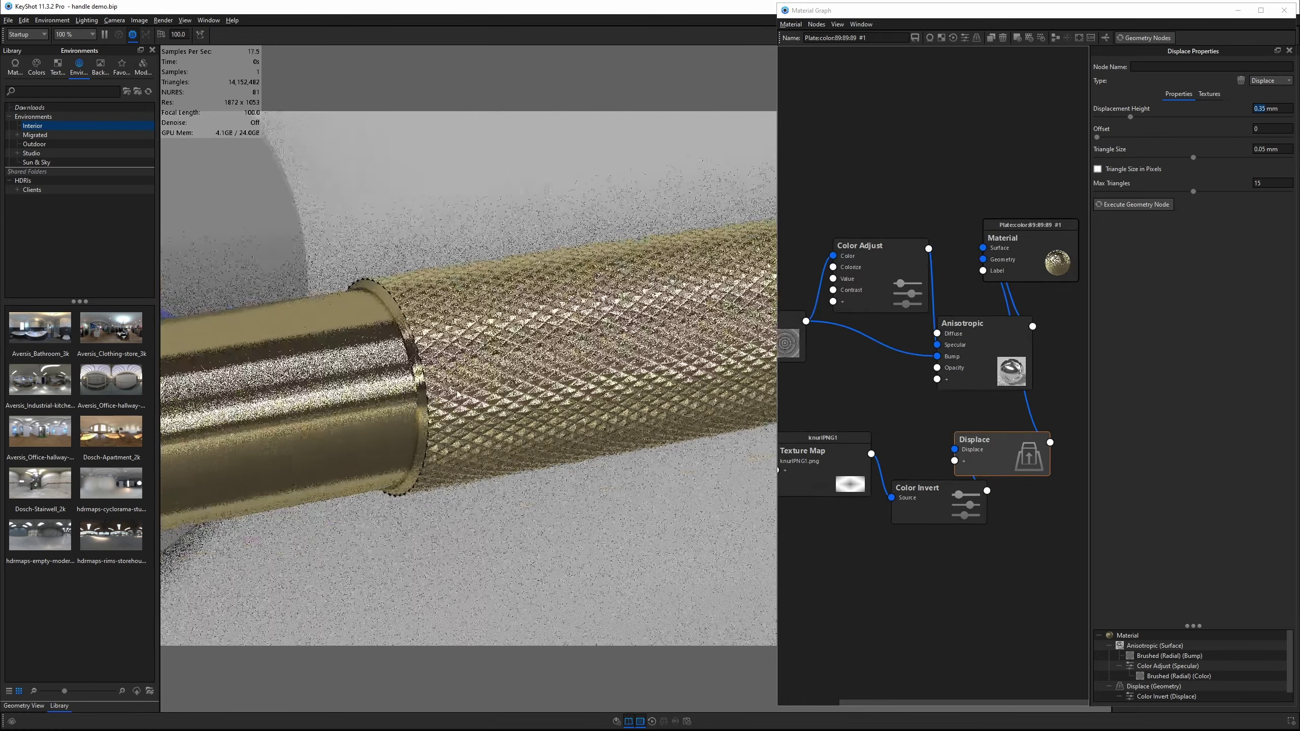
scroll(447, 372, up, 3)
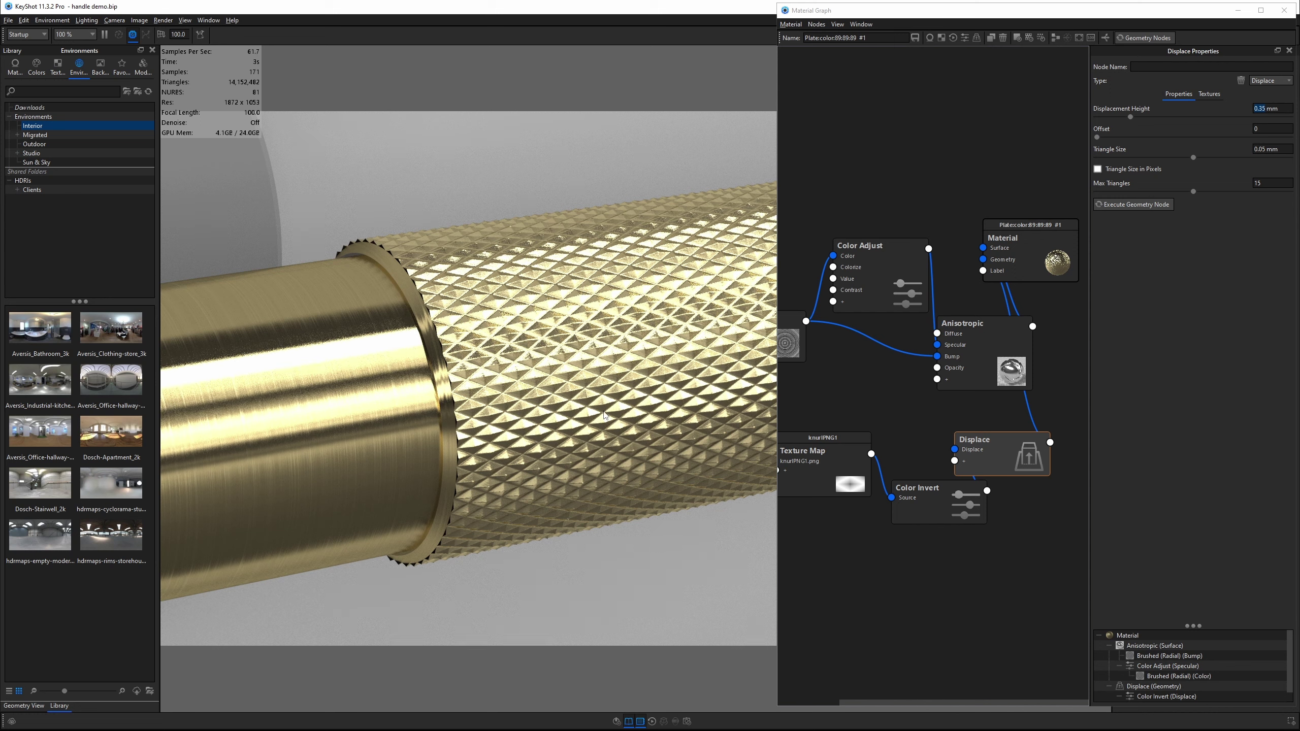
- Add a Color Gradient texture node to the material graph and preview it on its own on the grip
right_click(848, 113)
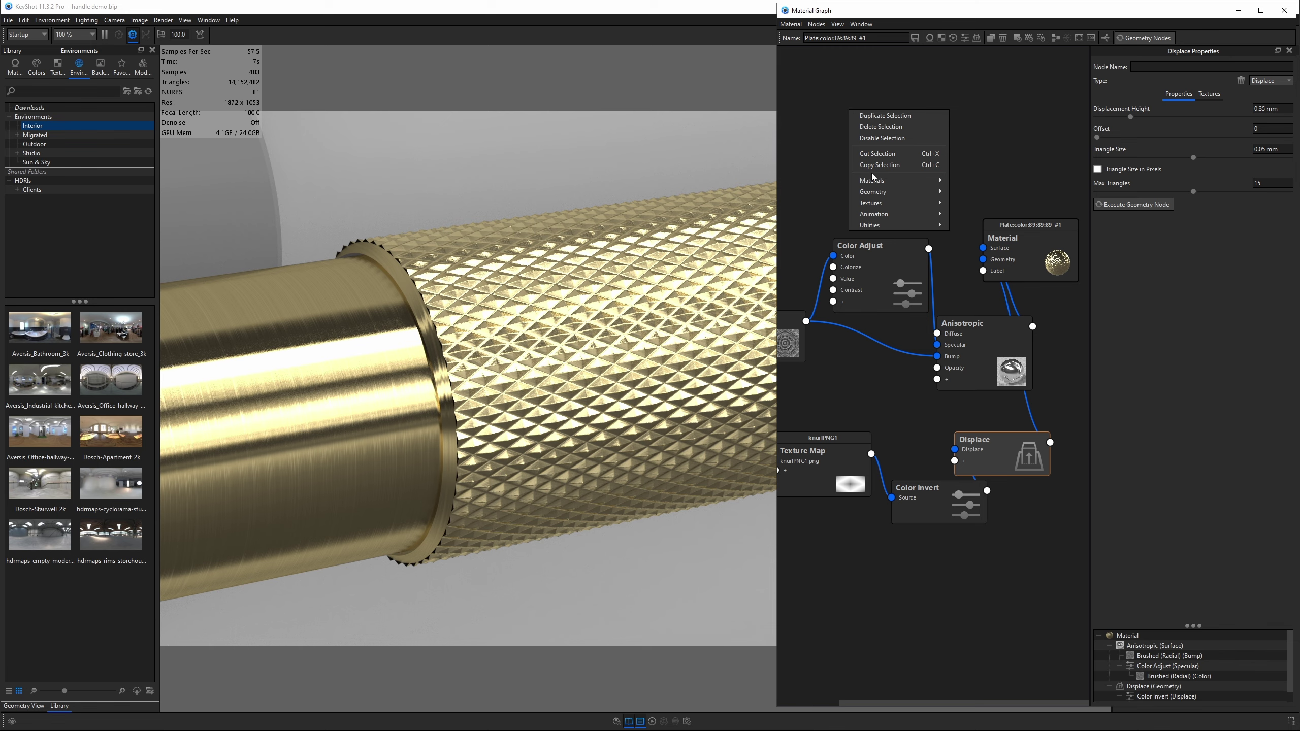
mouse_move(890, 203)
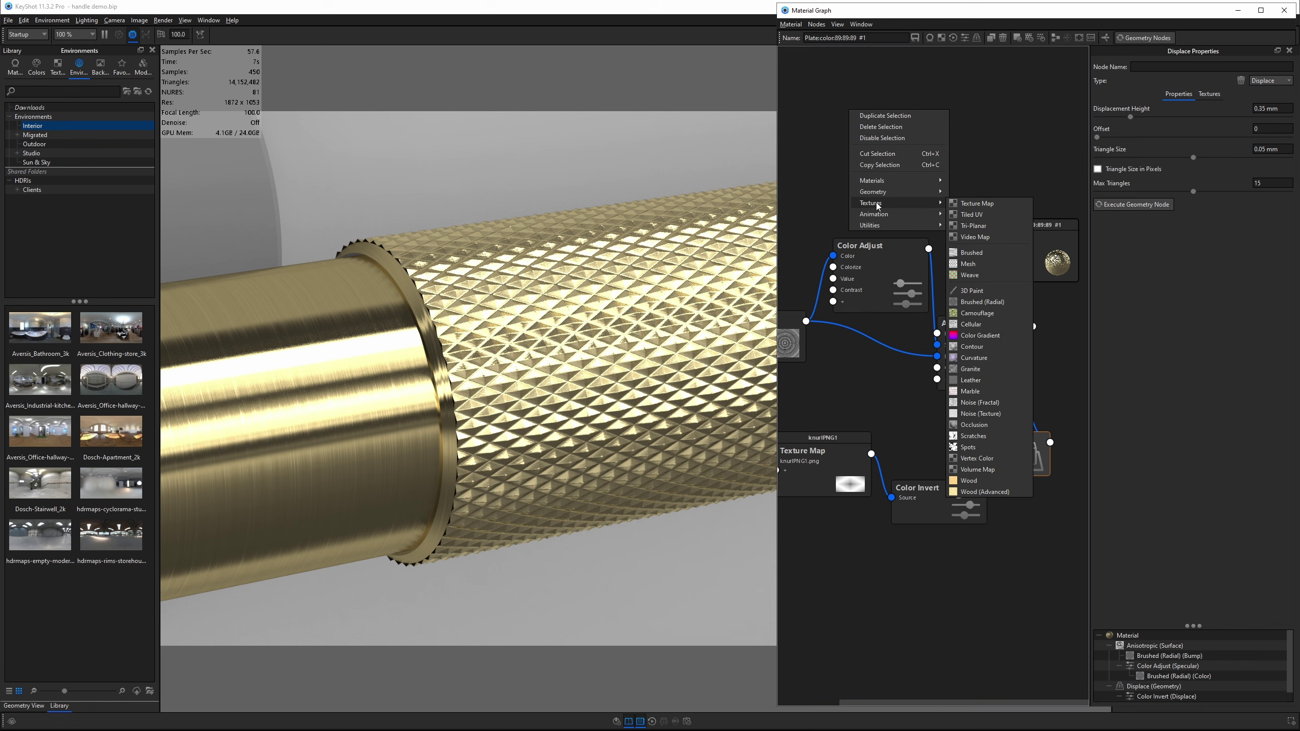
click(978, 335)
mouse_move(461, 231)
mouse_down()
mouse_move(408, 211)
mouse_move(584, 221)
mouse_move(471, 233)
mouse_move(493, 245)
mouse_move(481, 234)
mouse_up()
click(902, 144)
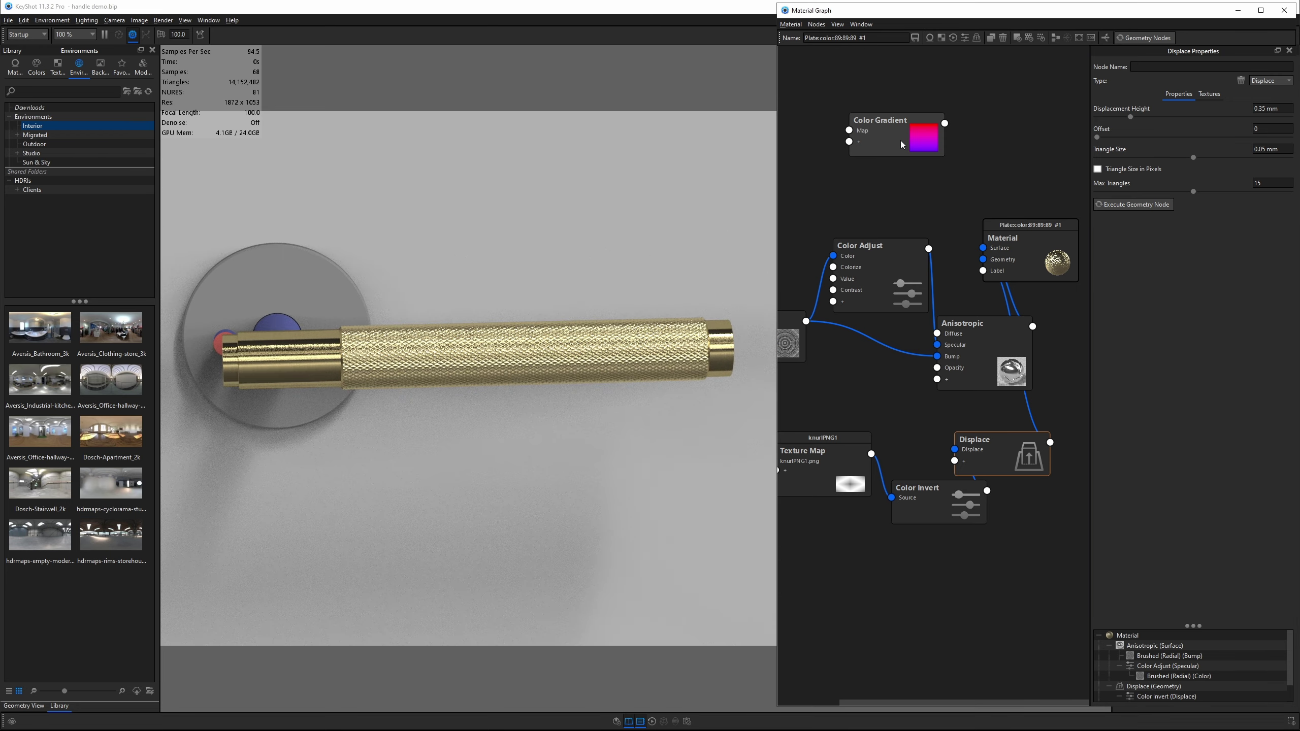
click(901, 144)
key(p)
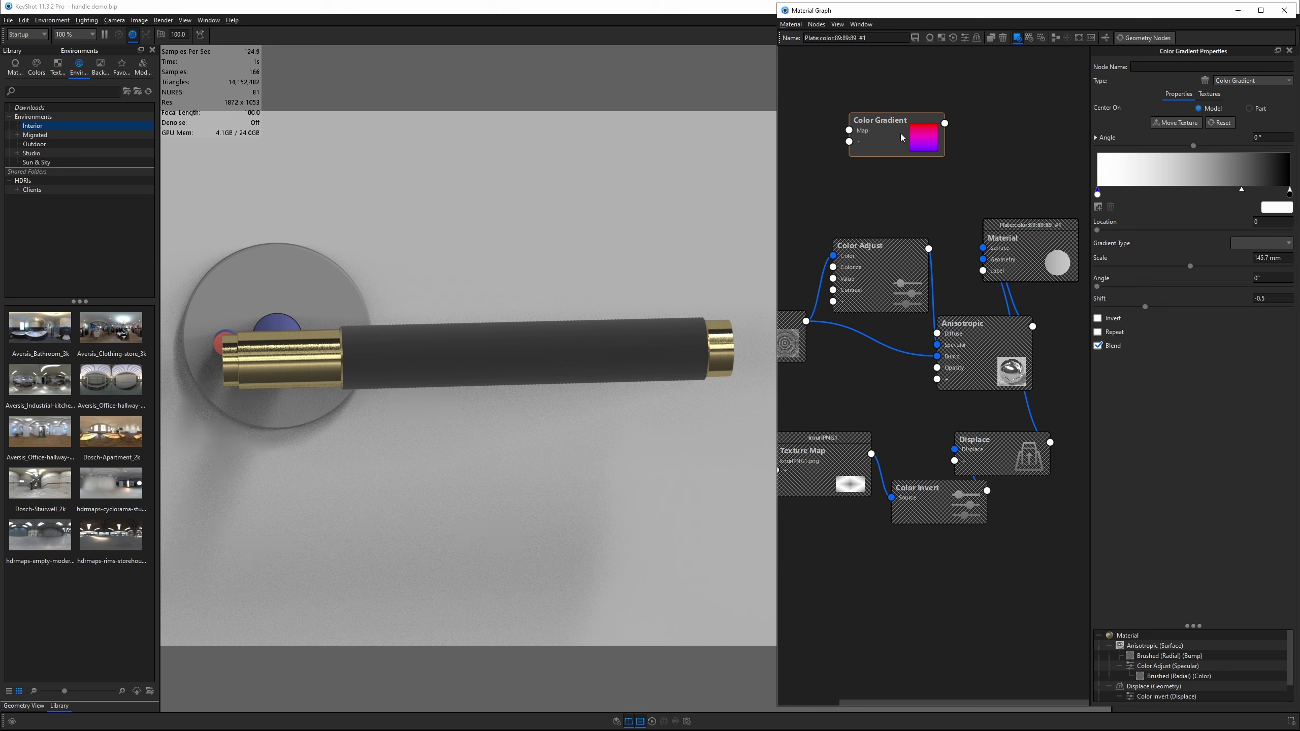
drag(901, 138, 898, 143)
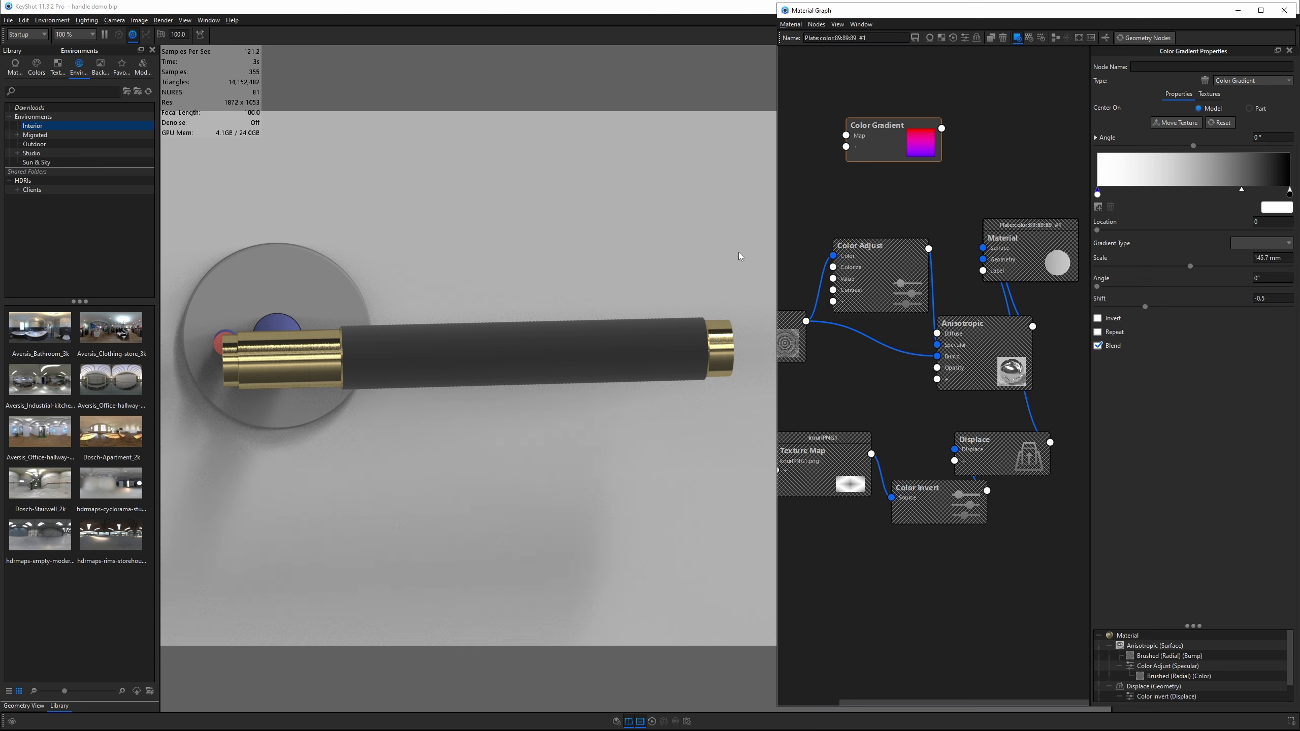
drag(688, 246, 679, 250)
- Center the color gradient on the part and reduce its scale to 31.5 mm
click(1177, 122)
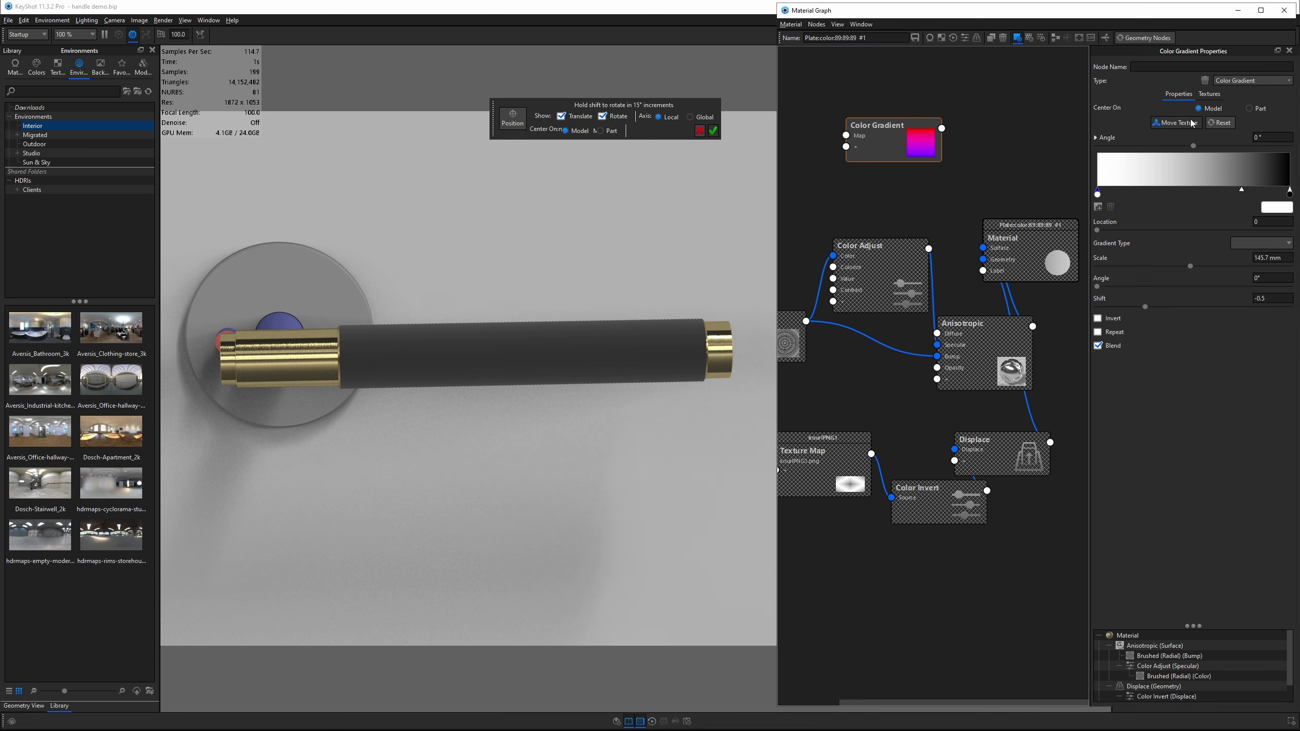
click(600, 131)
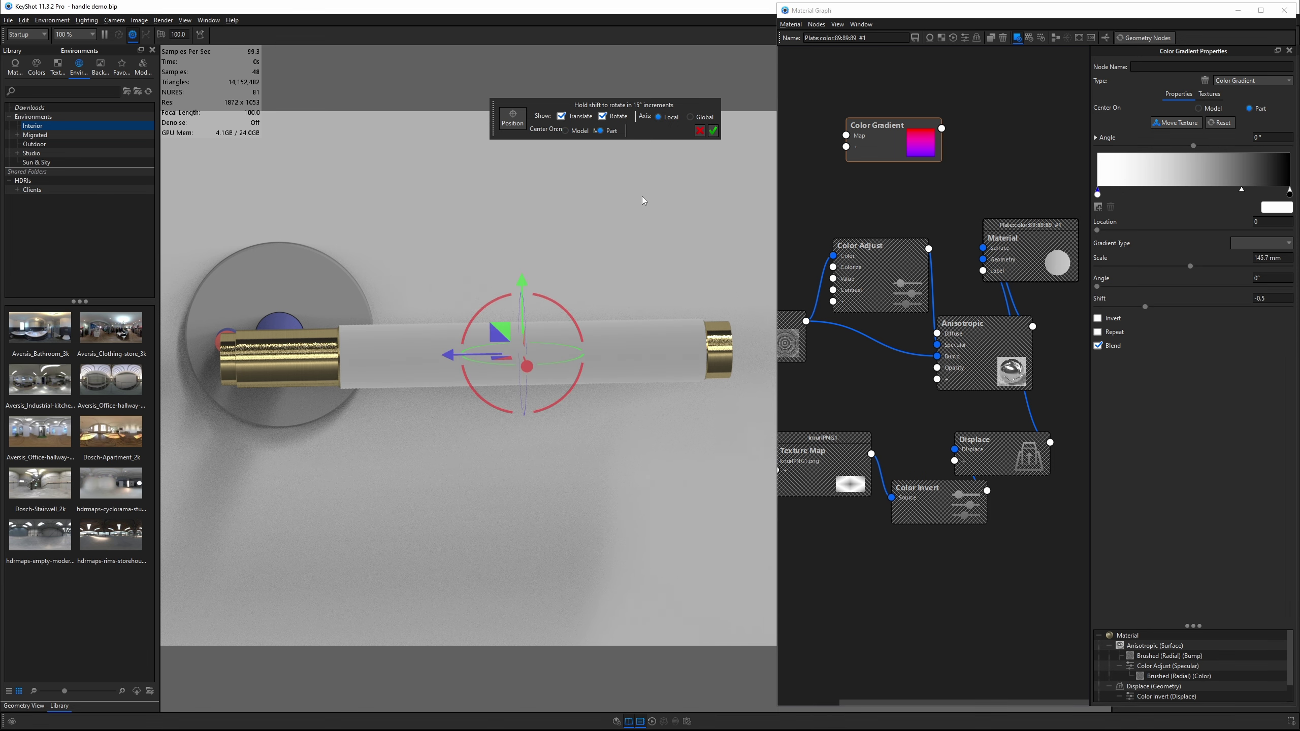
click(713, 131)
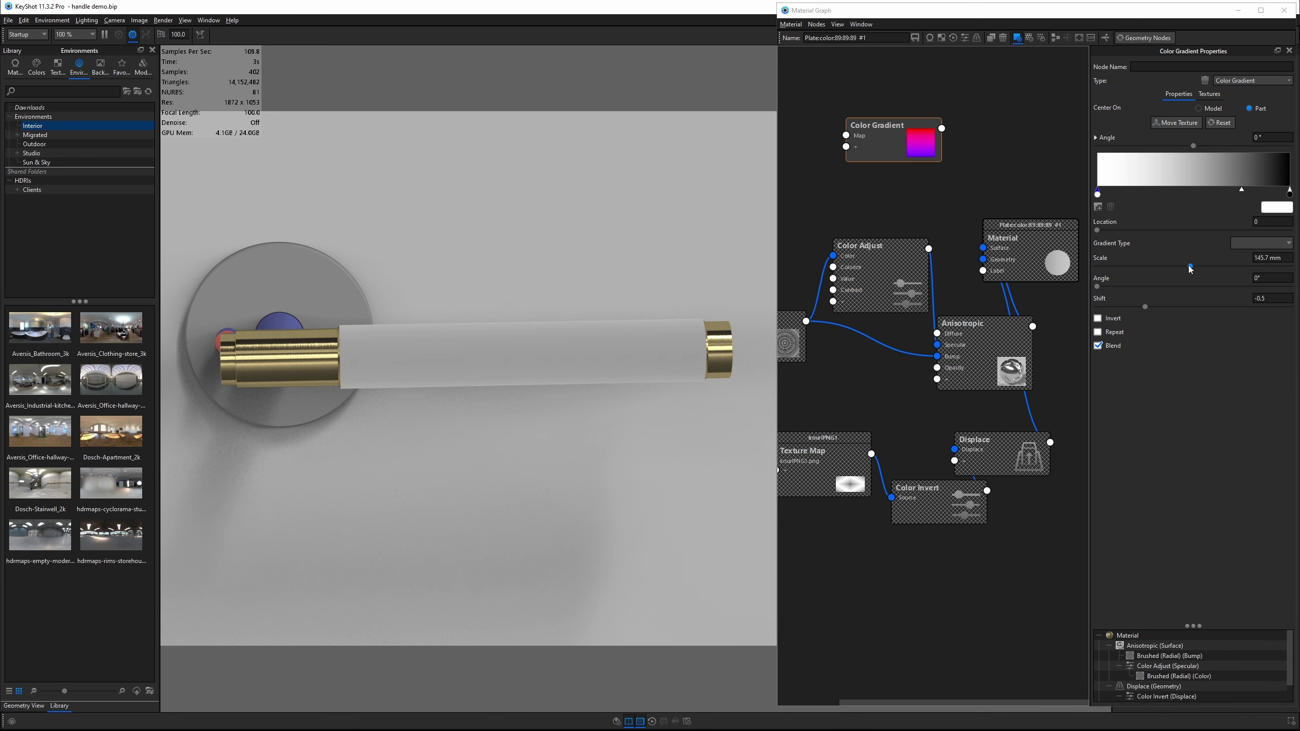
drag(1190, 266, 1129, 271)
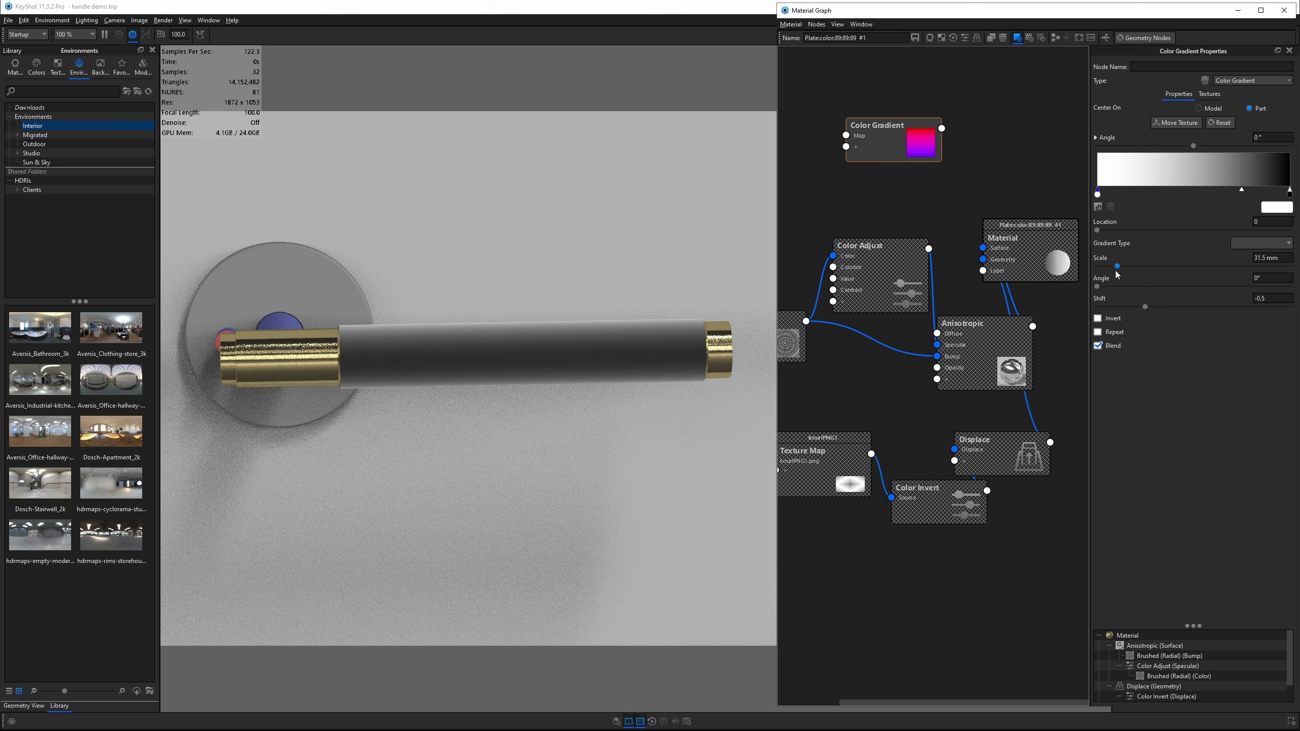
- Rotate the gradient texture to -90° so it runs along the grip's length, and accept the placement
drag(537, 309, 932, 308)
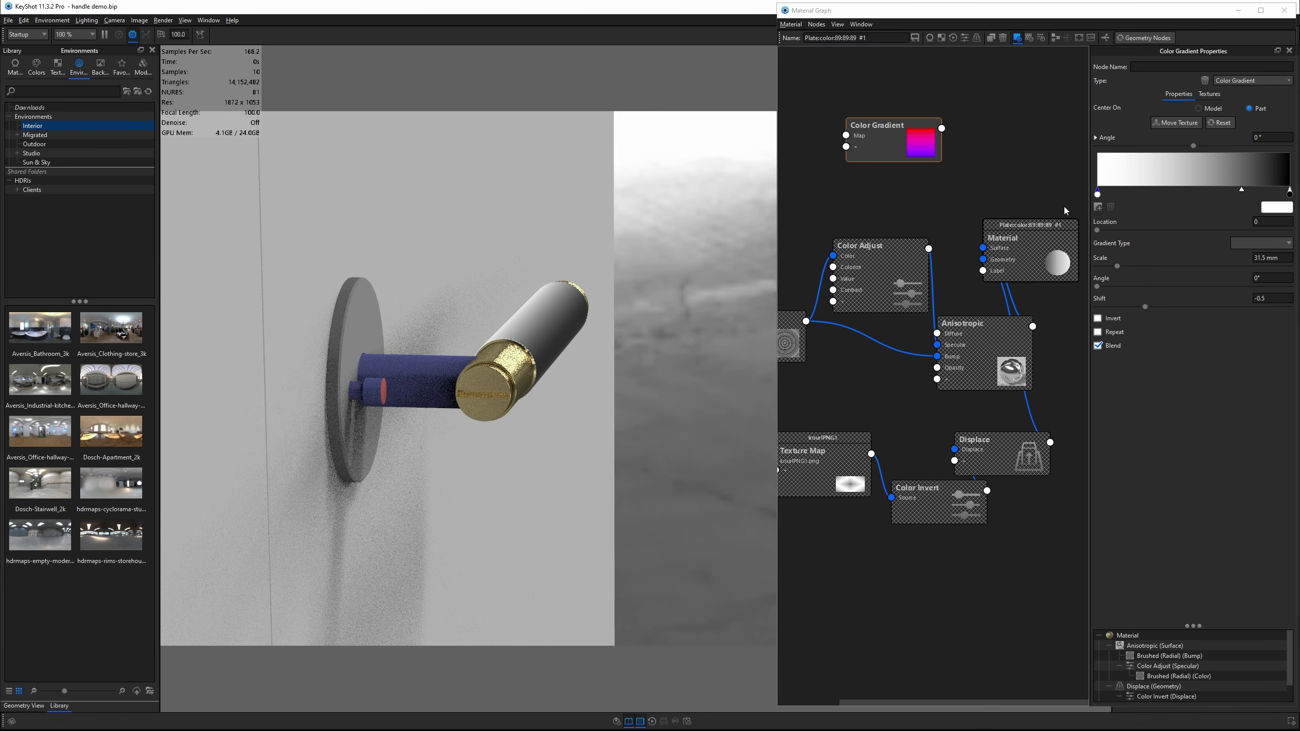
click(1175, 122)
drag(623, 278, 554, 296)
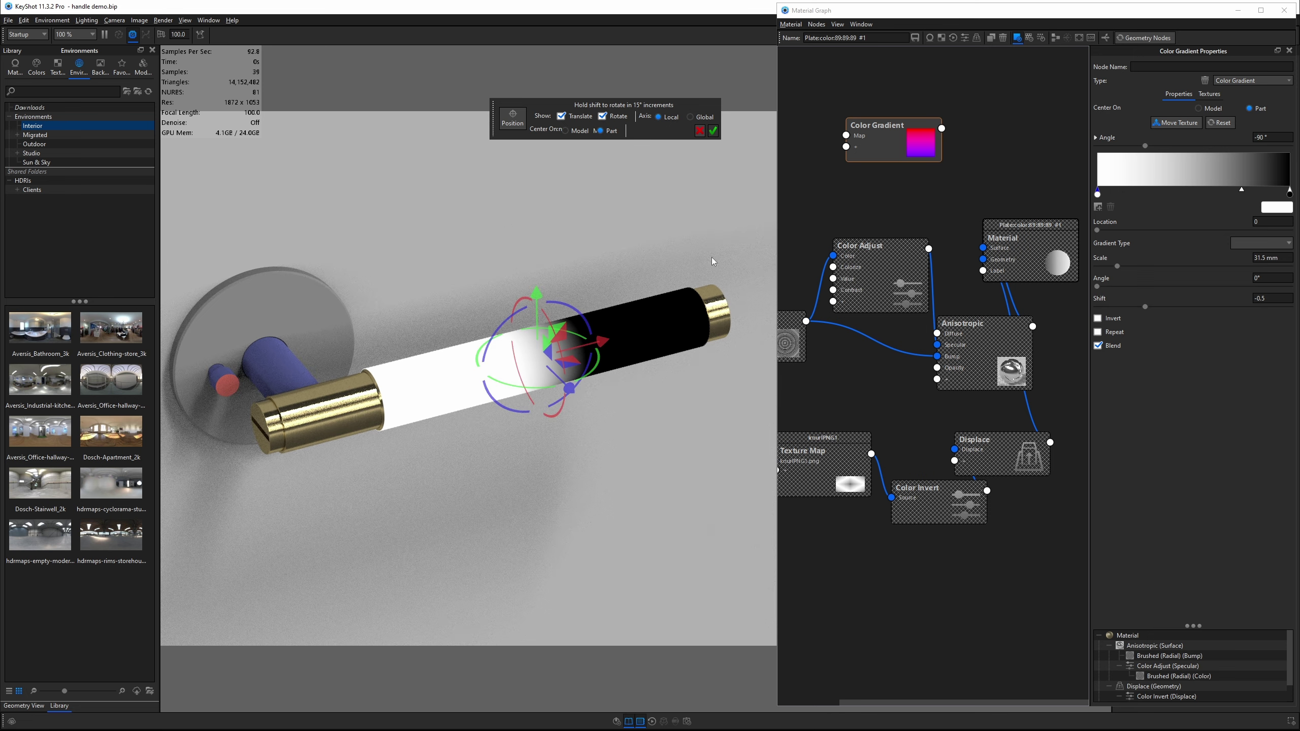
key(Return)
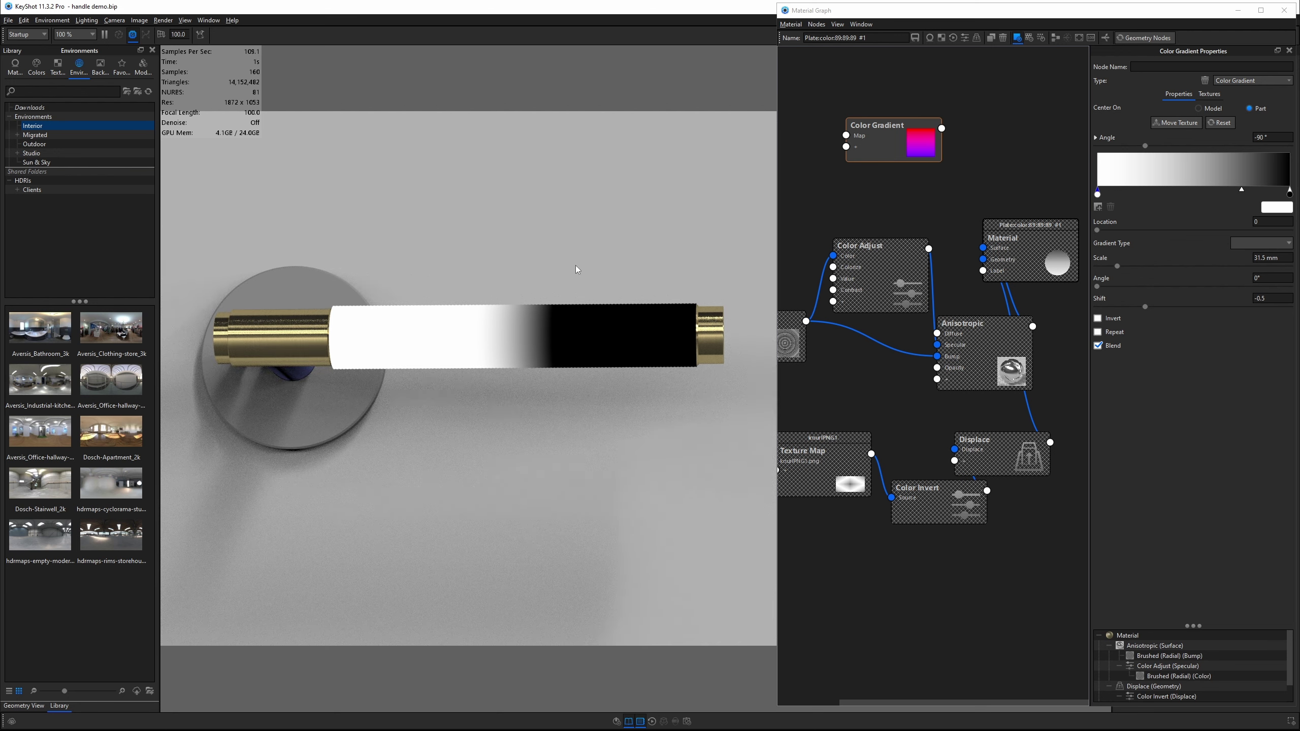
- Add a white stop to the gradient and color its first stop black, leaving a white band between two black ends
drag(1098, 195, 1253, 197)
click(1103, 189)
click(1114, 189)
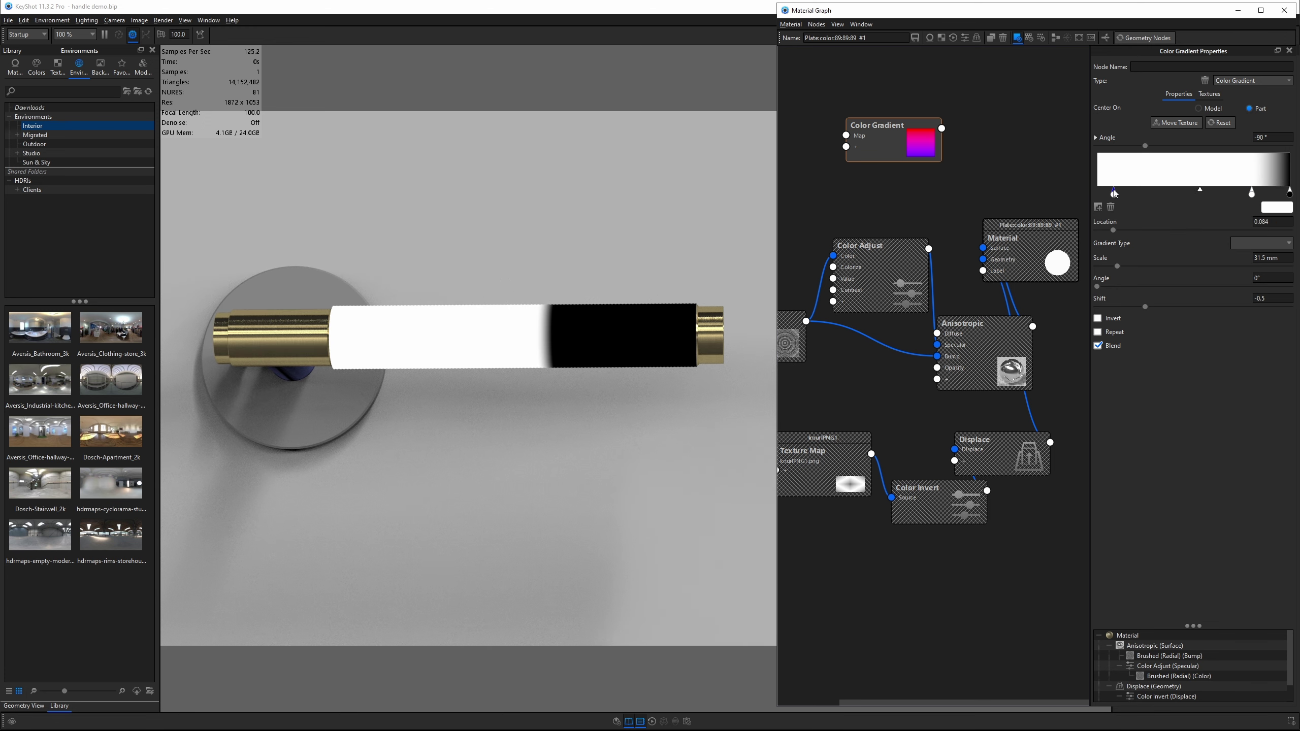
mouse_move(1115, 195)
mouse_down()
mouse_move(1136, 193)
mouse_move(1097, 194)
mouse_up()
click(1100, 190)
double_click(1097, 194)
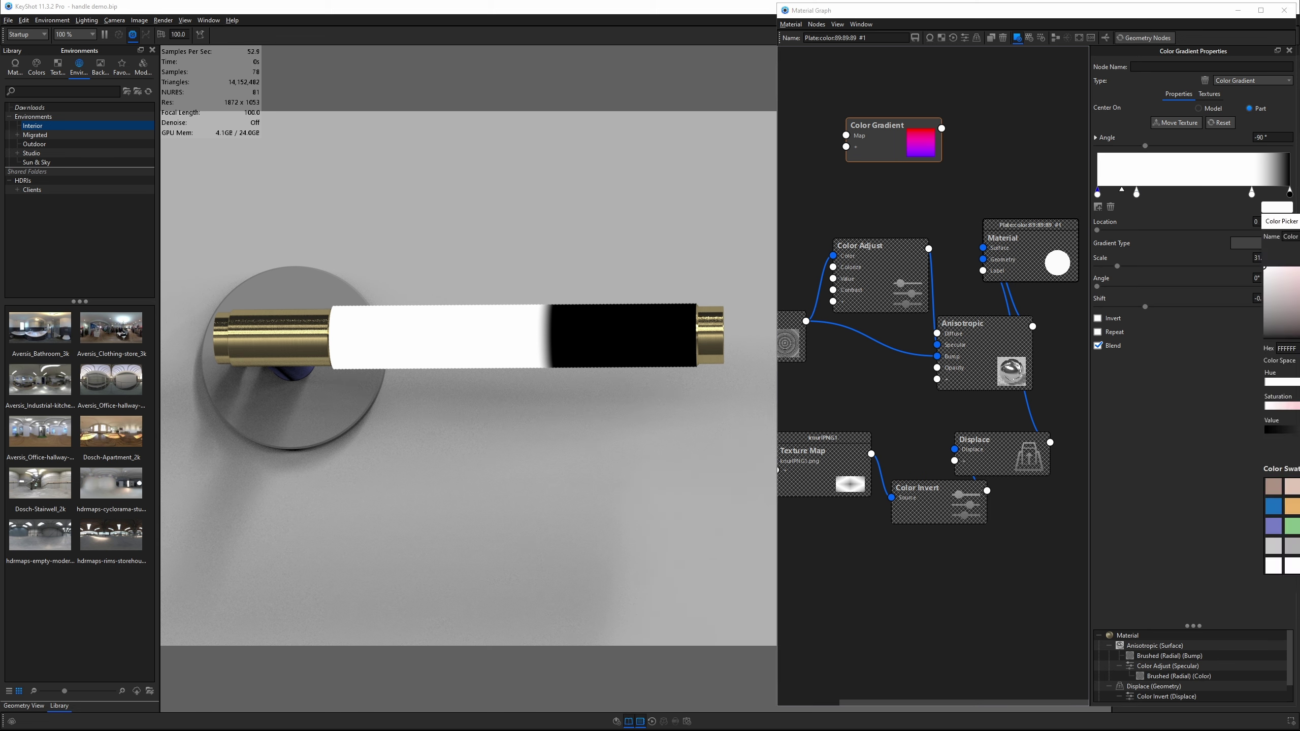
click(1021, 414)
click(1020, 275)
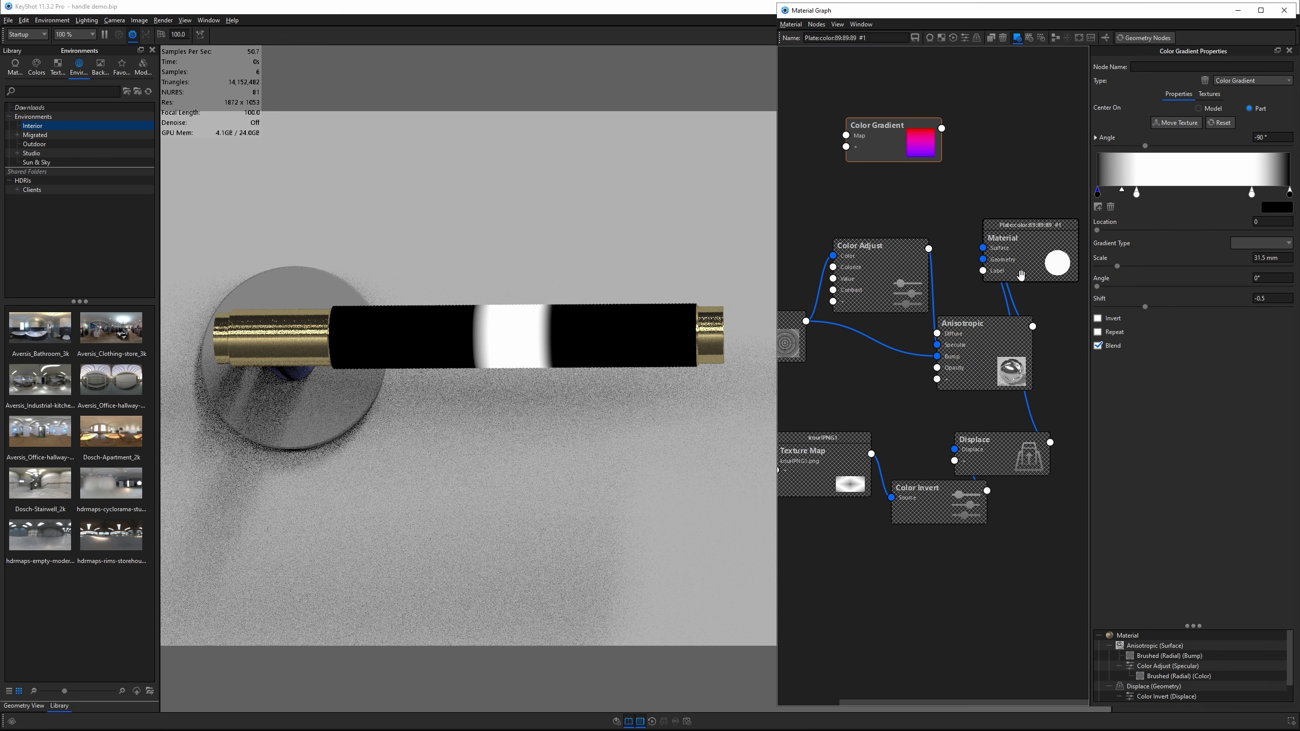
- Sharpen the white band's edges by moving both white stops close to the black end stops, the first one at location 0.016
drag(1136, 193, 1108, 197)
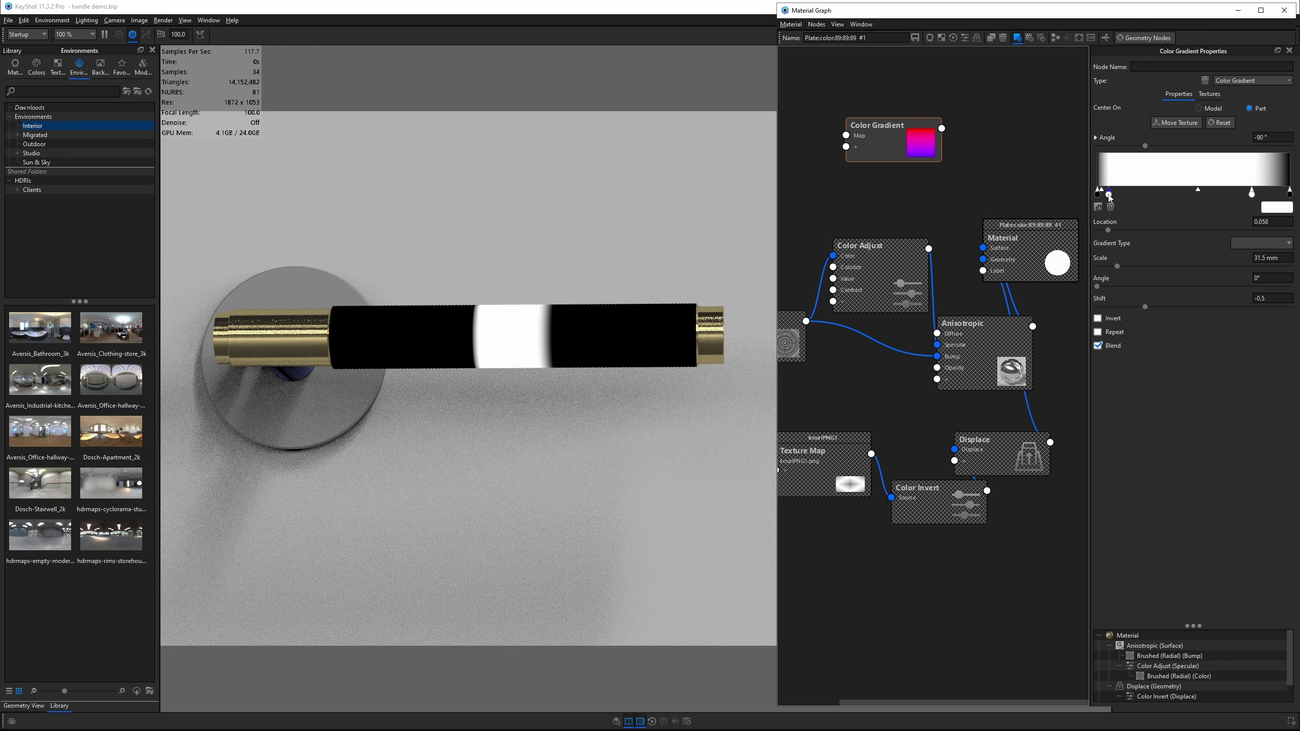
drag(1252, 193, 1280, 198)
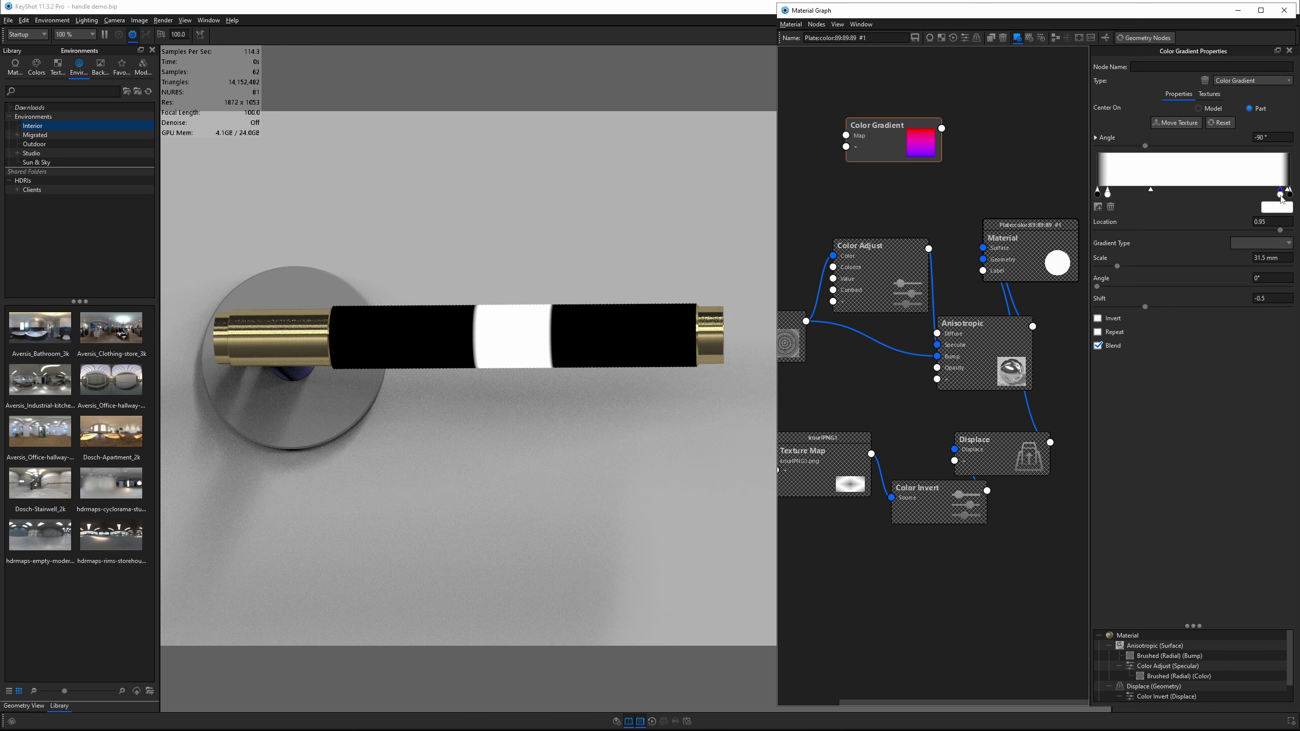
drag(1109, 194, 1101, 194)
drag(1282, 194, 1286, 198)
click(1101, 194)
drag(1102, 195, 1100, 195)
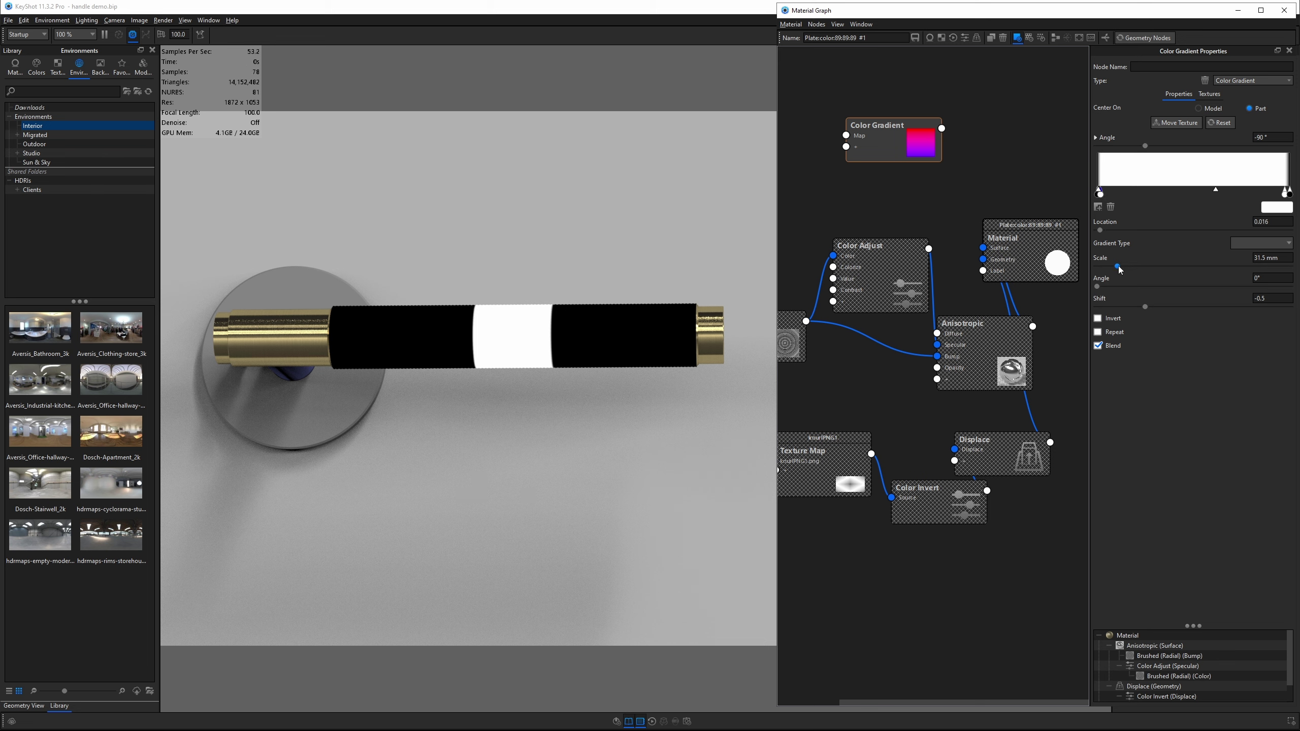
- Set the gradient scale to 147.6 mm and tighten the stops at its far end, black at location 0.995 and white at 0.986
drag(1118, 266, 1192, 266)
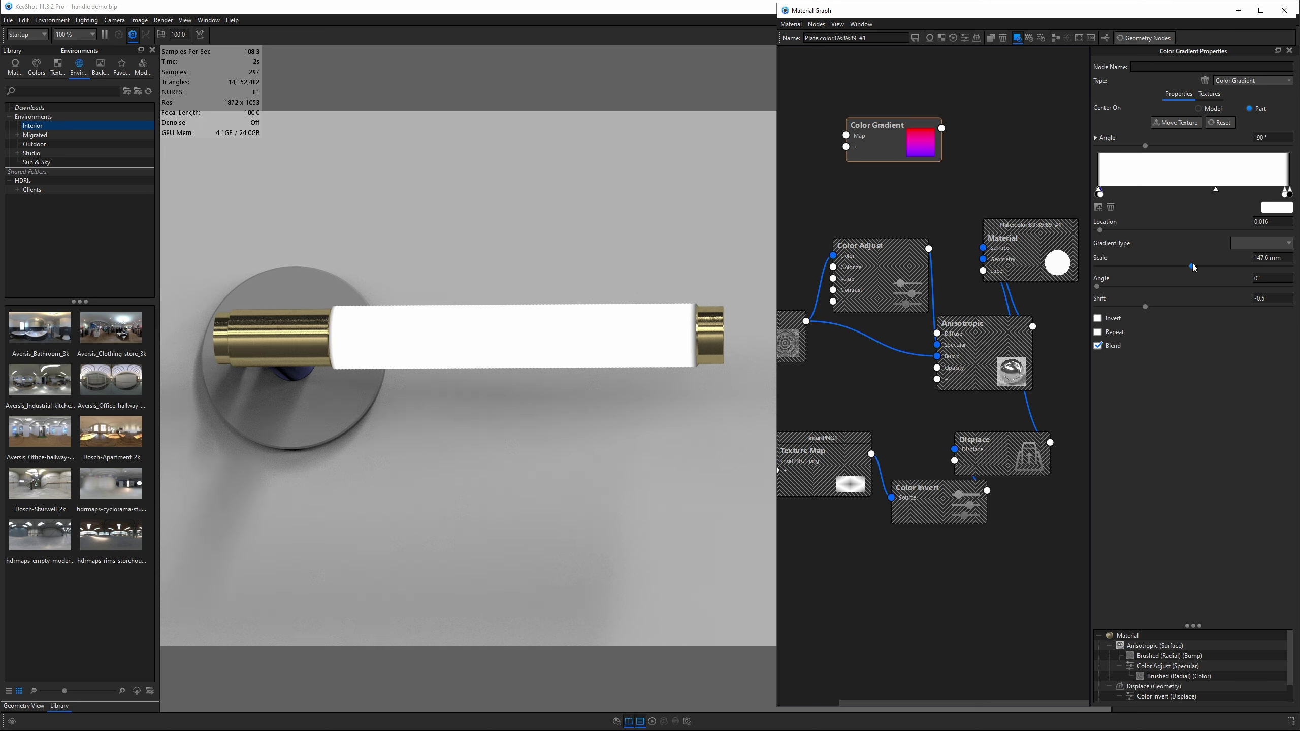
drag(1090, 204, 884, 205)
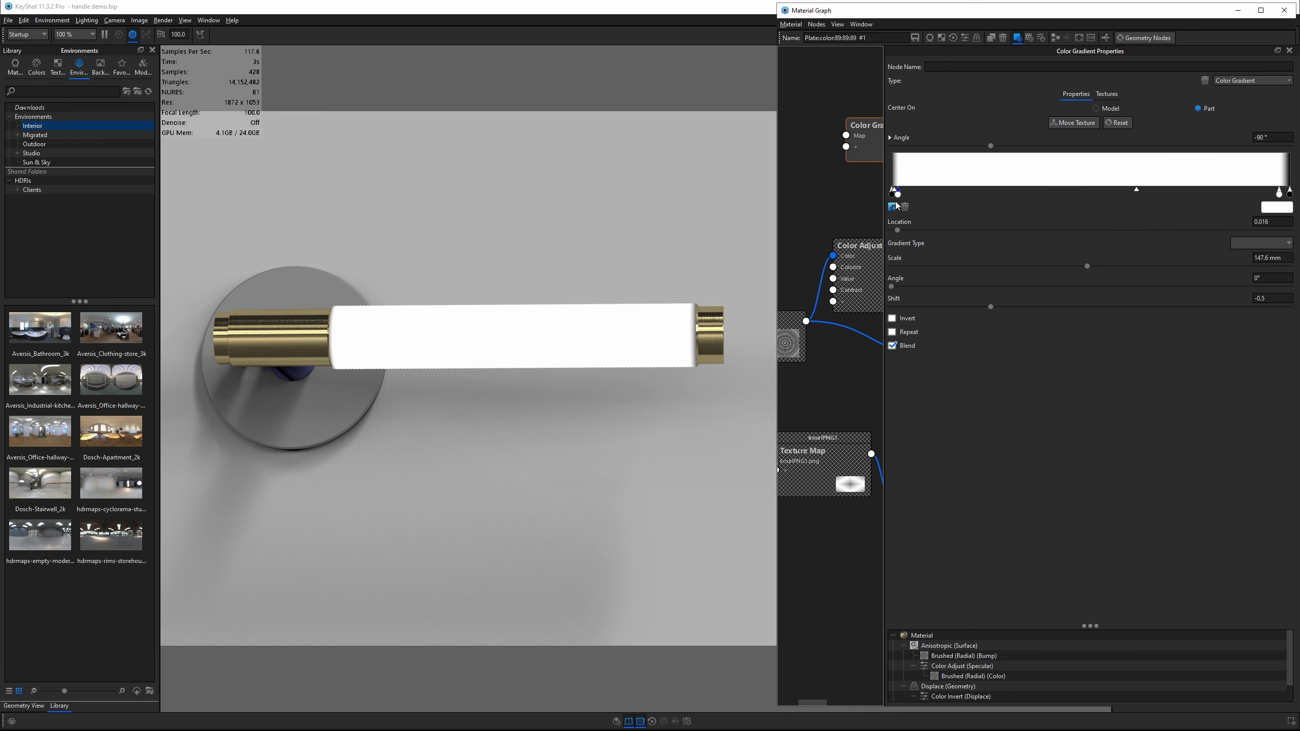
scroll(681, 353, down, 3)
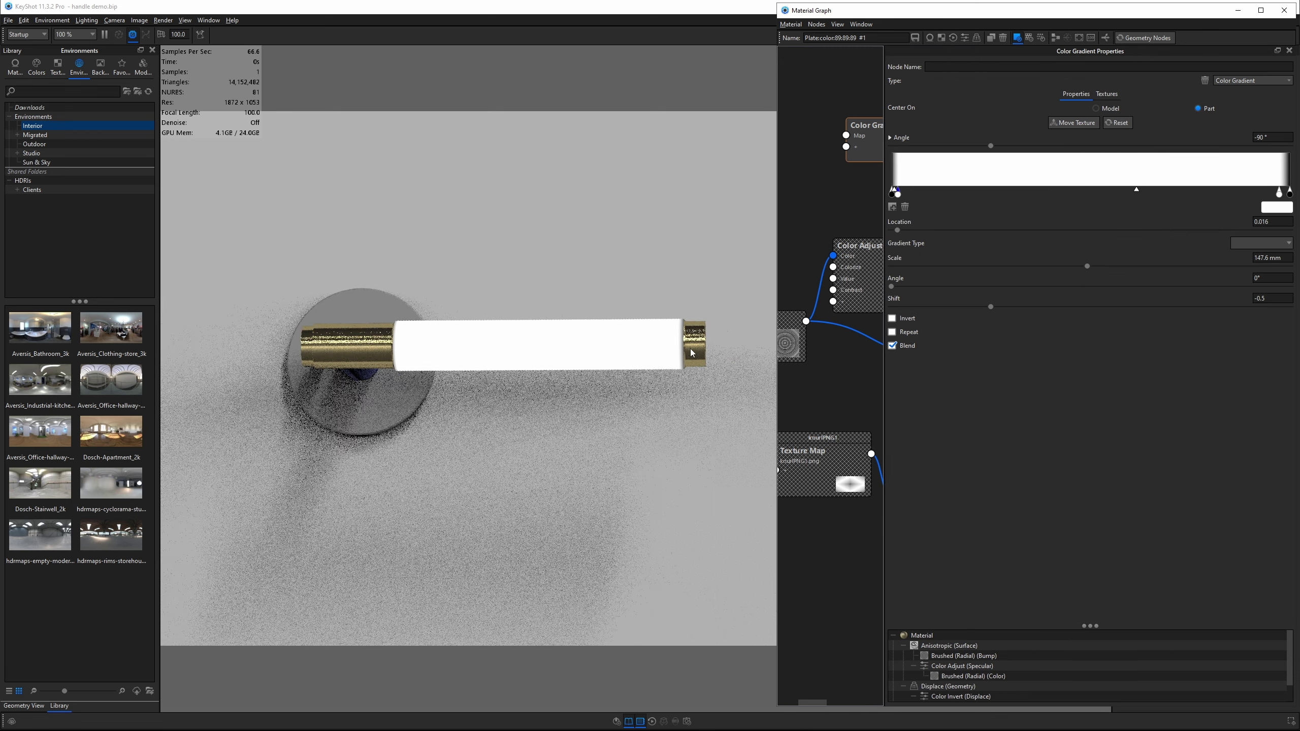
scroll(713, 378, up, 10)
scroll(713, 378, up, 3)
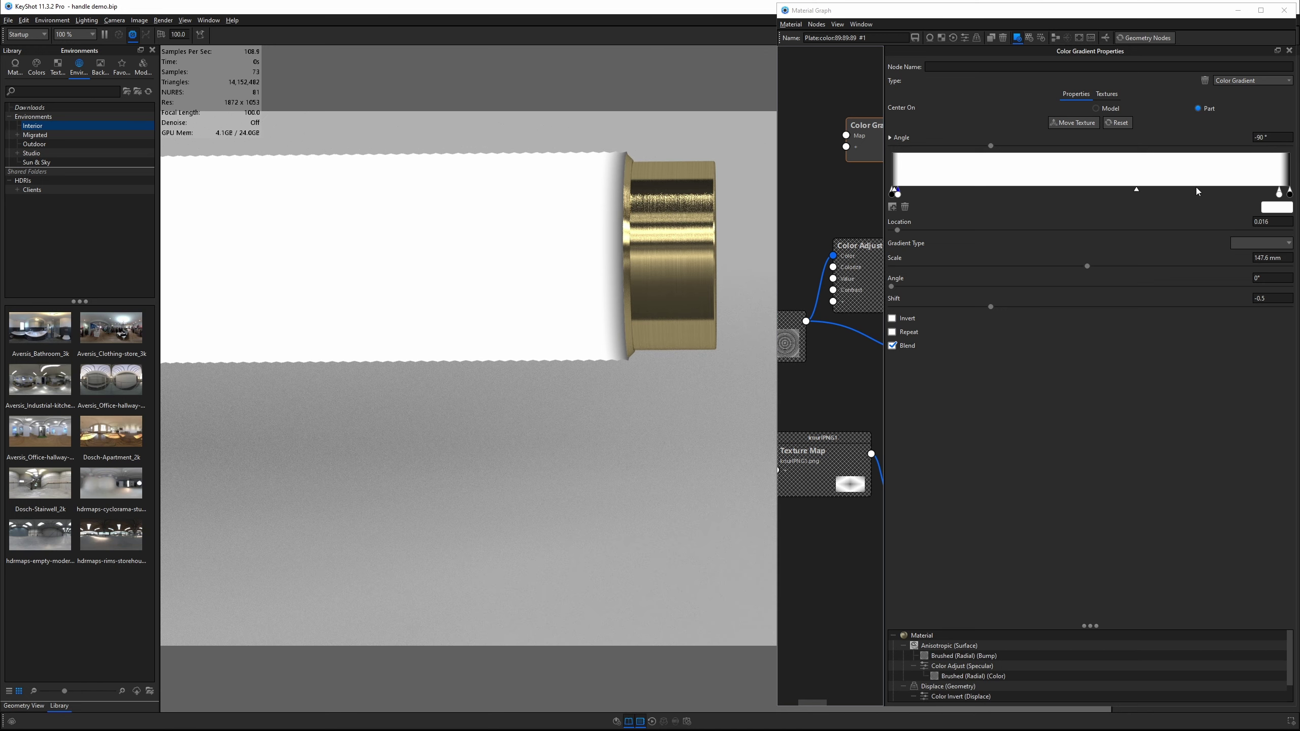
click(1281, 194)
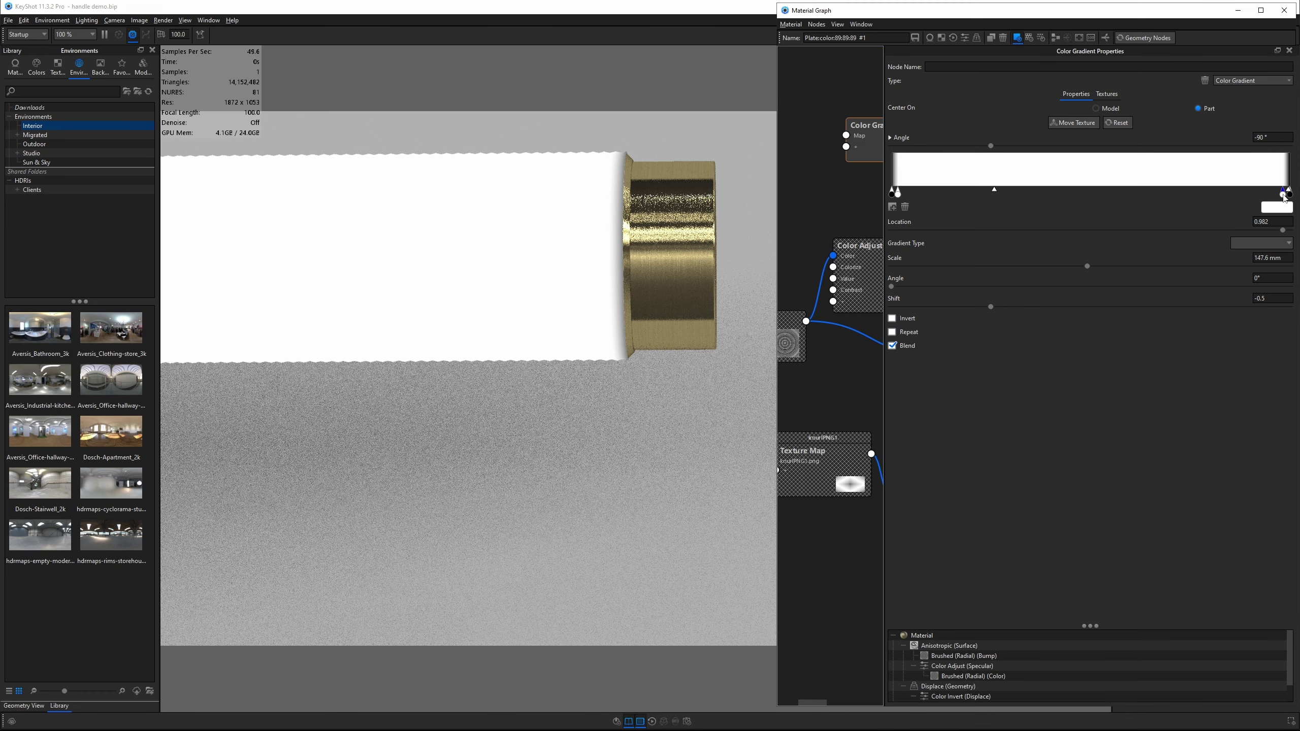
click(1289, 194)
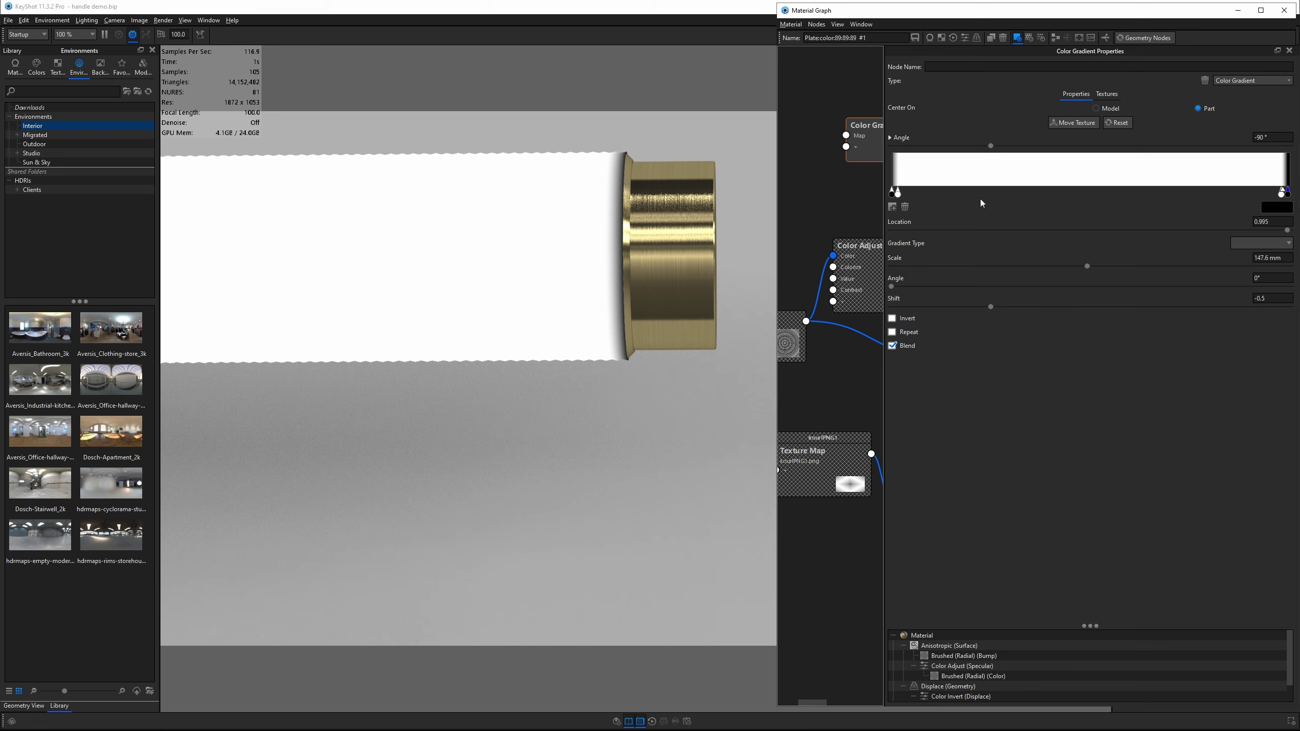
click(1283, 194)
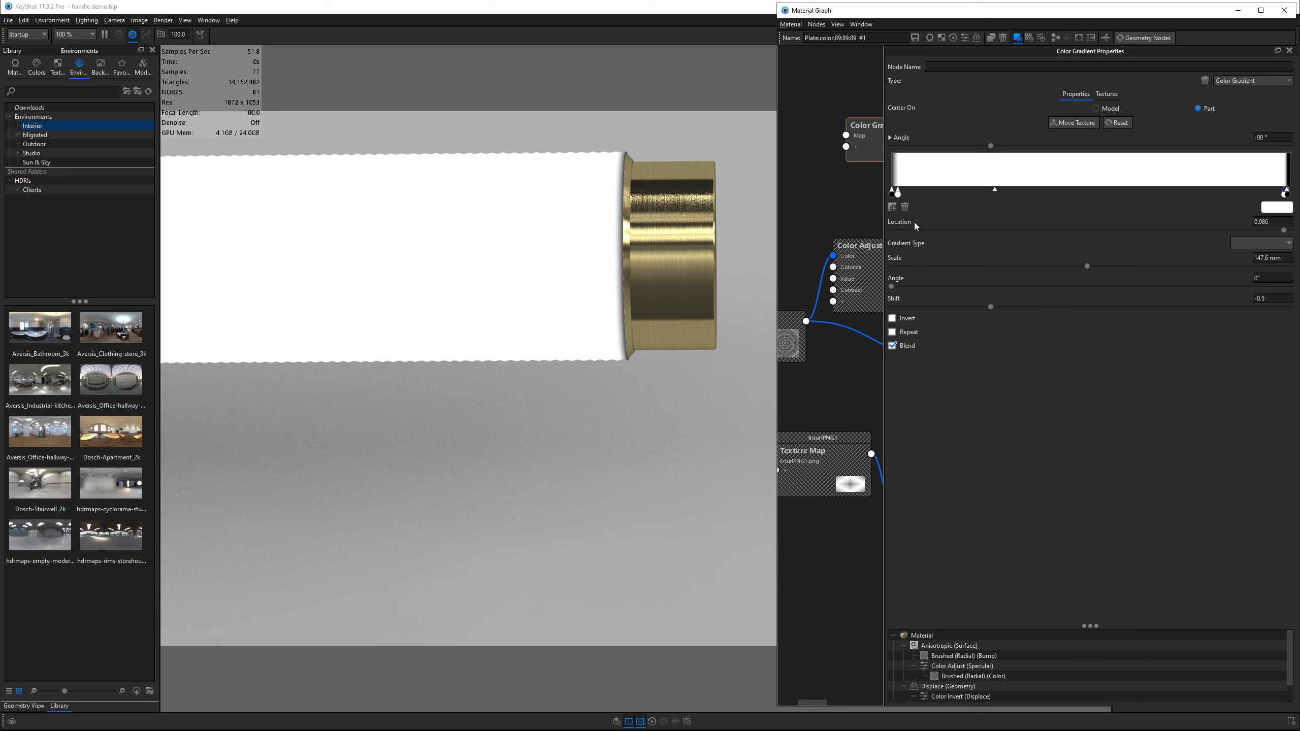
- Adjust the stops at the gradient's near end to darken the grip's collar, placing the white stop at location 0.019
drag(528, 282, 356, 293)
click(899, 193)
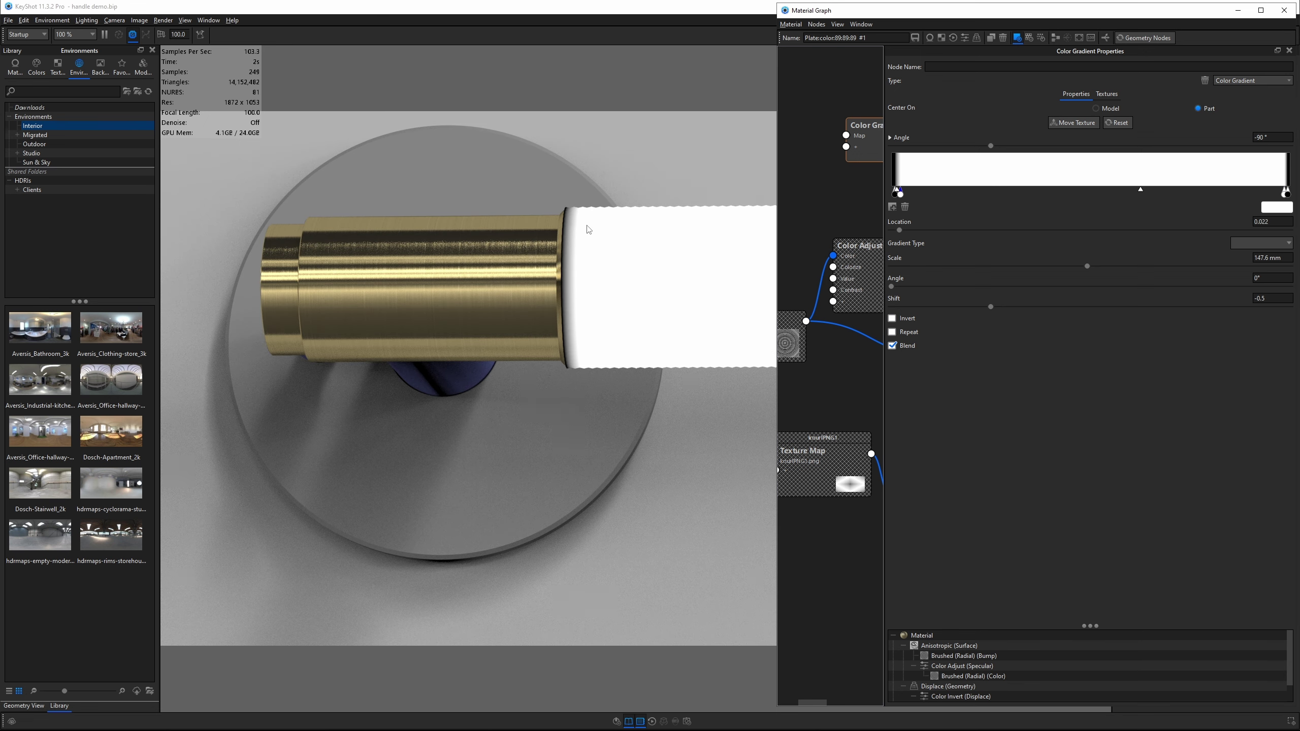
drag(900, 197, 900, 197)
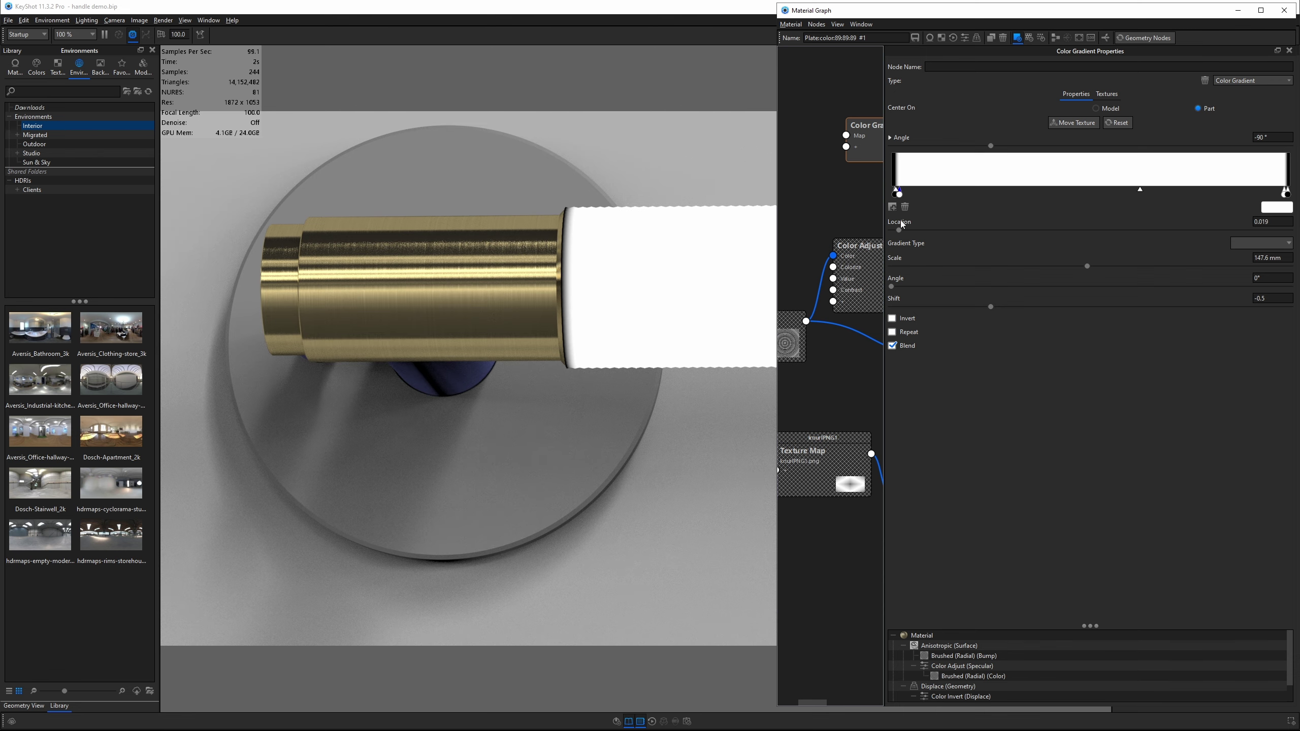
drag(884, 219, 1109, 220)
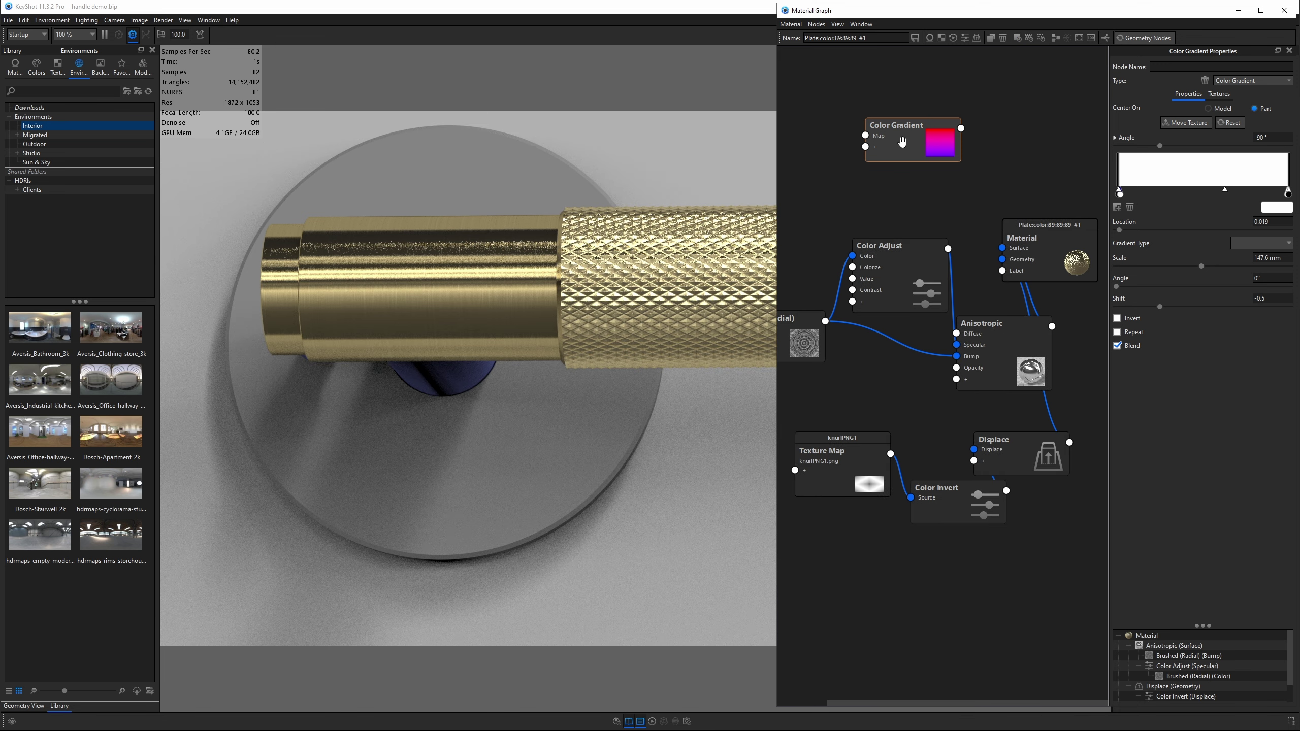
- Rearrange the displacement nodes and insert a Color Composite node between Color Invert and Displace
drag(902, 145, 880, 178)
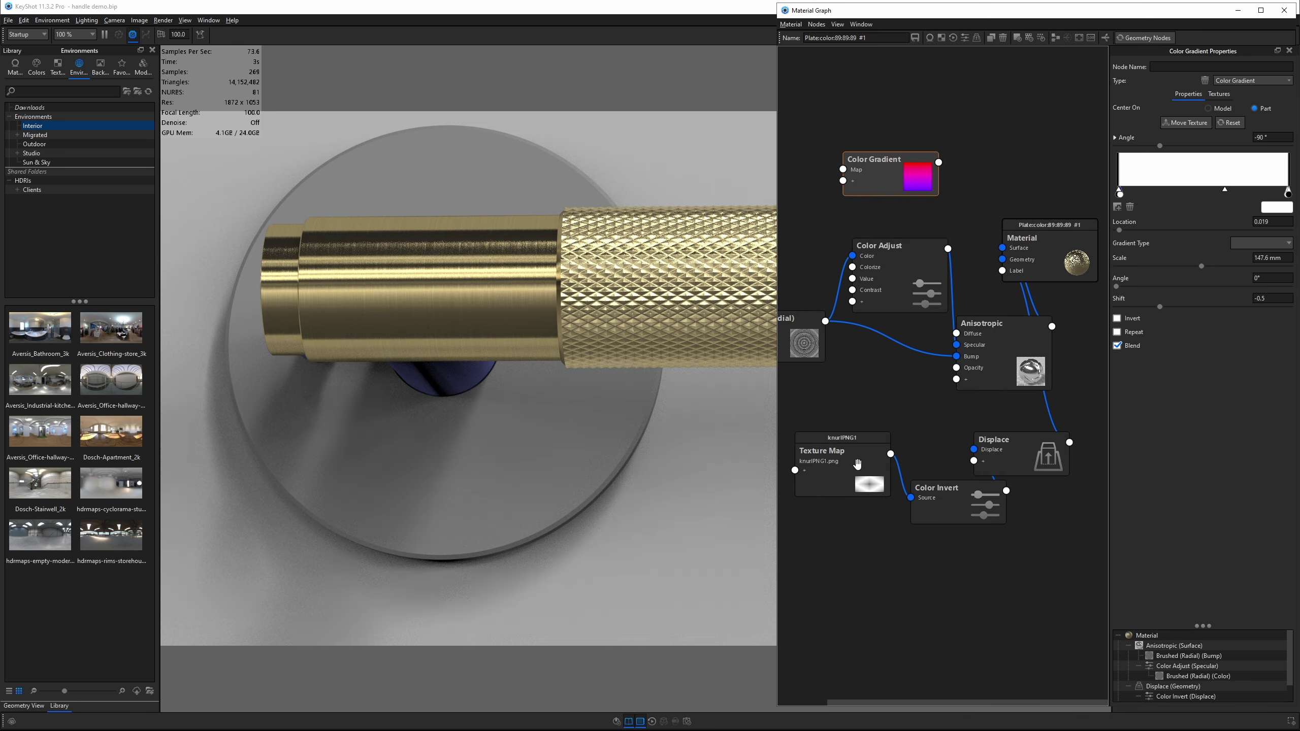
drag(863, 461, 804, 465)
drag(1003, 469, 1064, 462)
drag(975, 498, 925, 431)
right_click(985, 437)
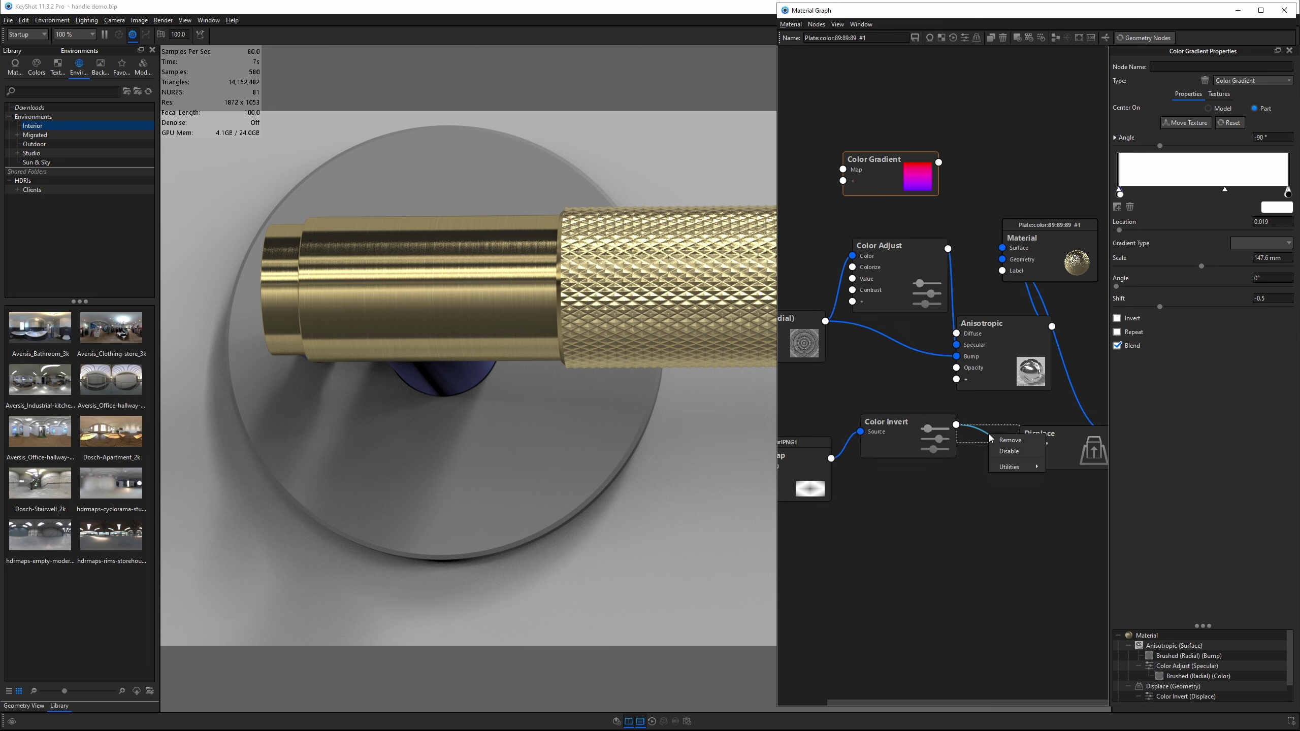
right_click(975, 432)
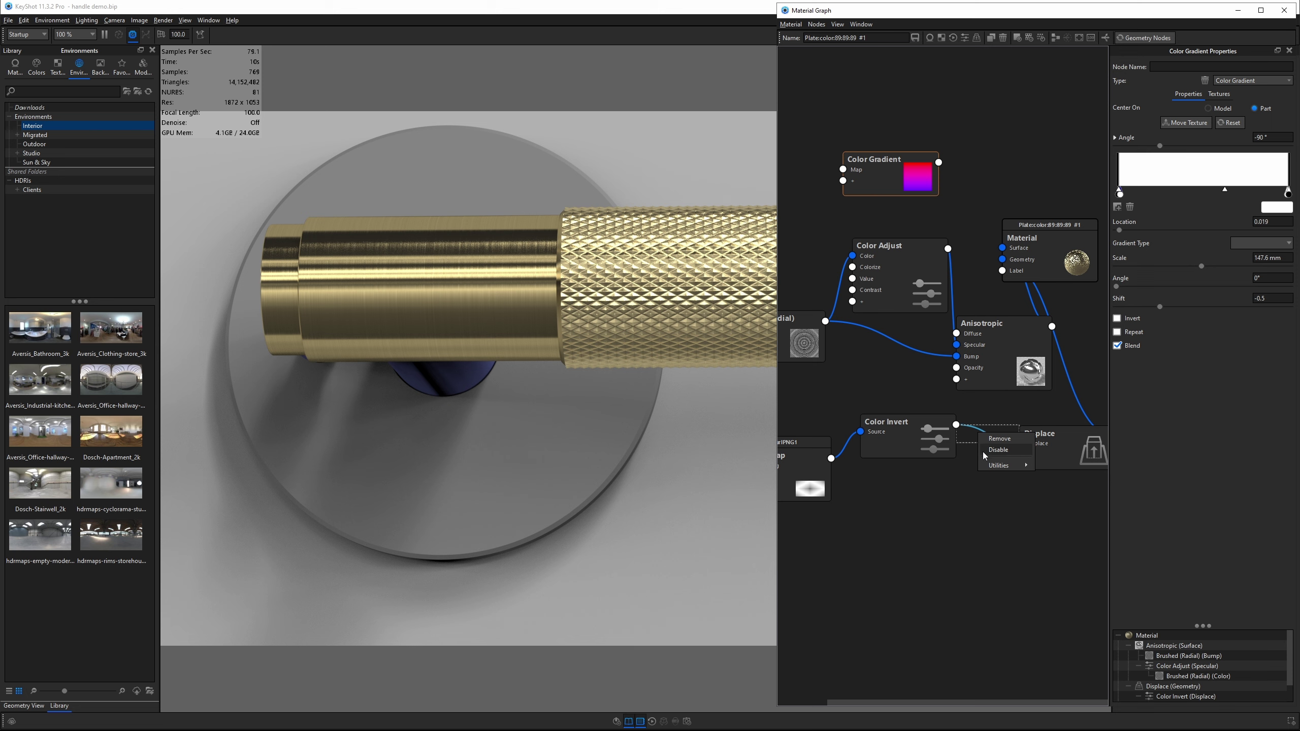
mouse_move(987, 466)
click(1069, 476)
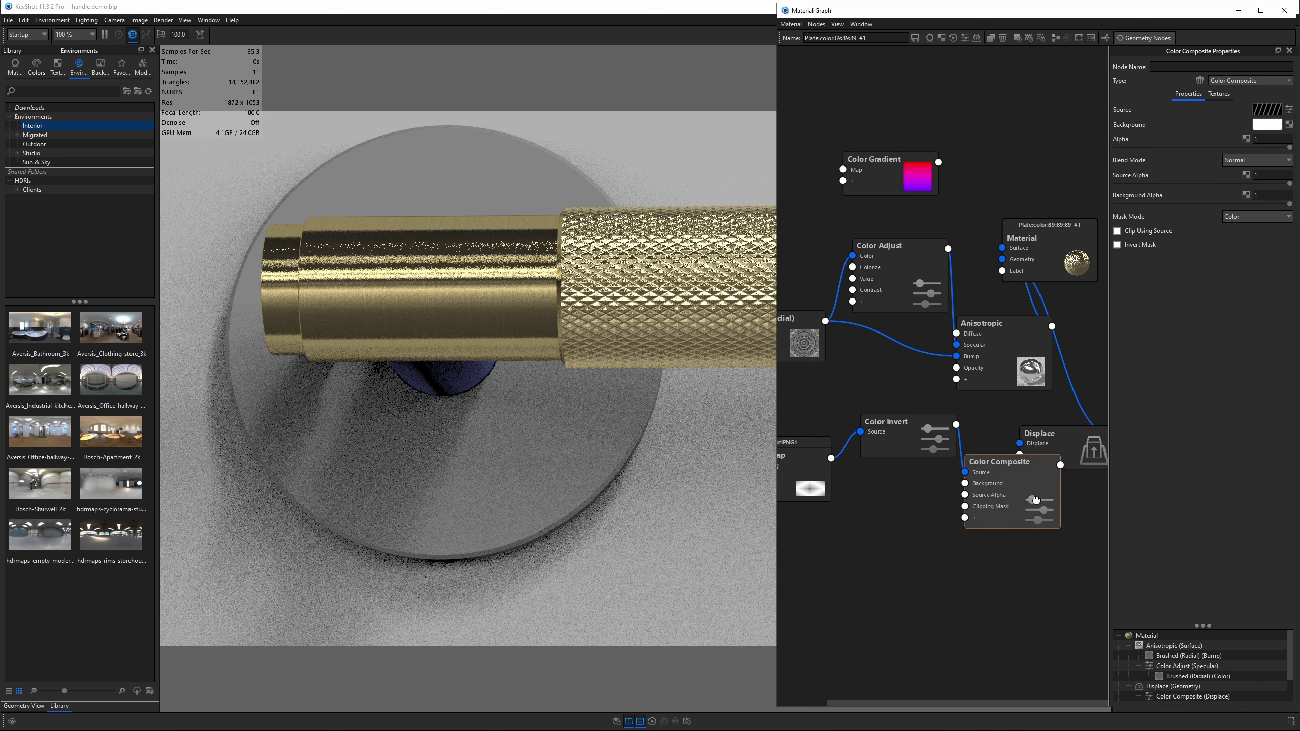
- Connect the Color Gradient to the Color Composite's Background, preview the result, and set the blend mode to Multiply
drag(936, 169, 1020, 509)
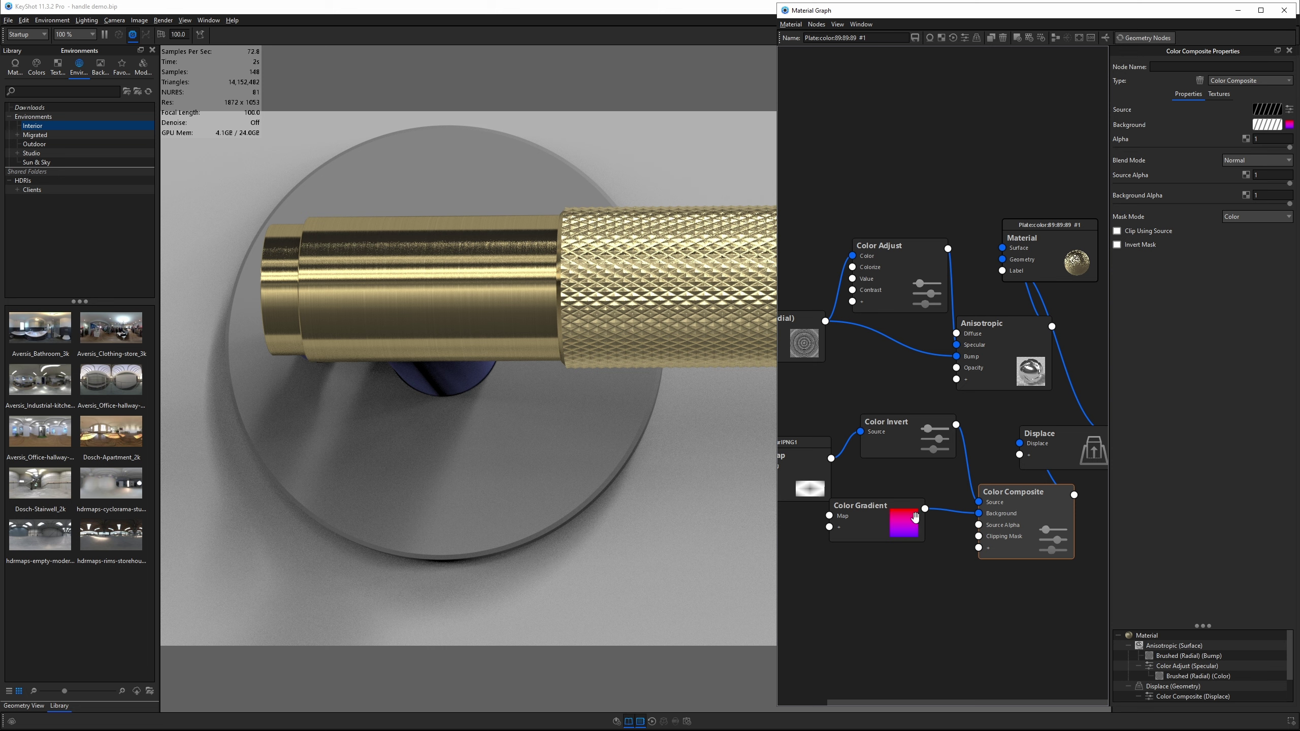
key(c)
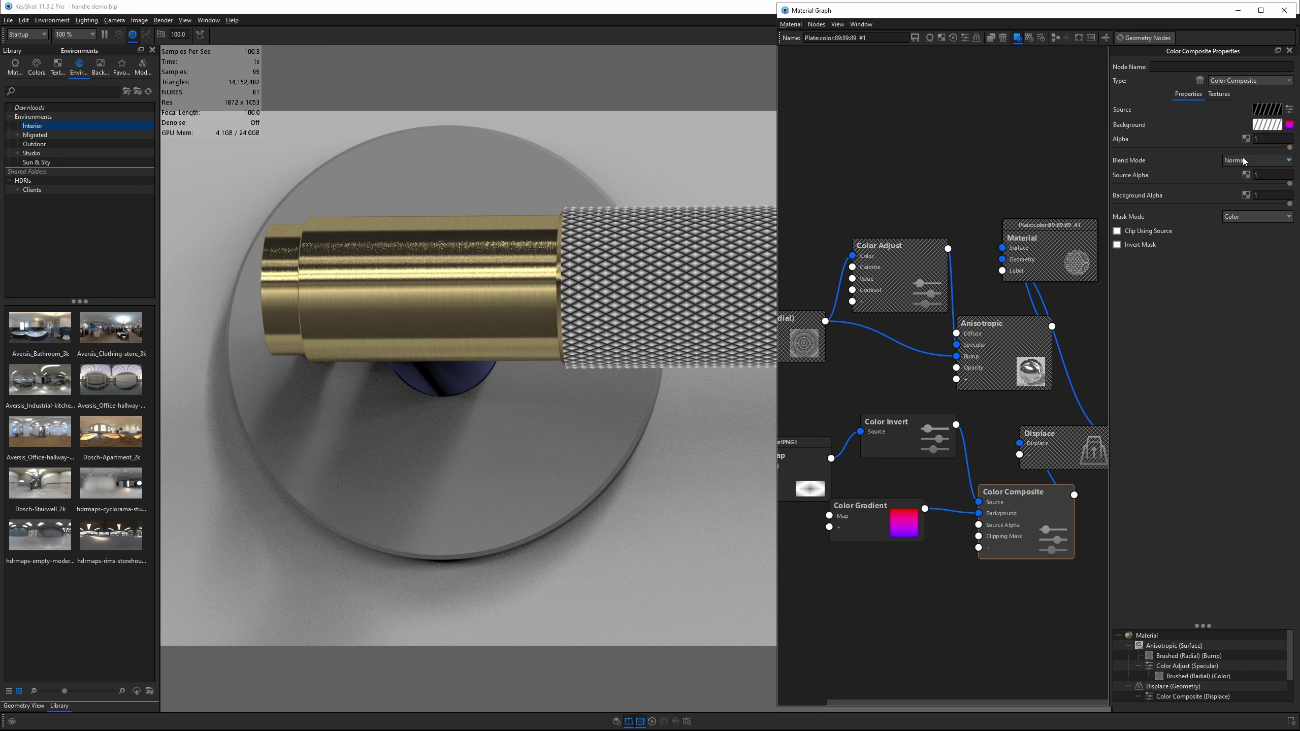
click(1244, 162)
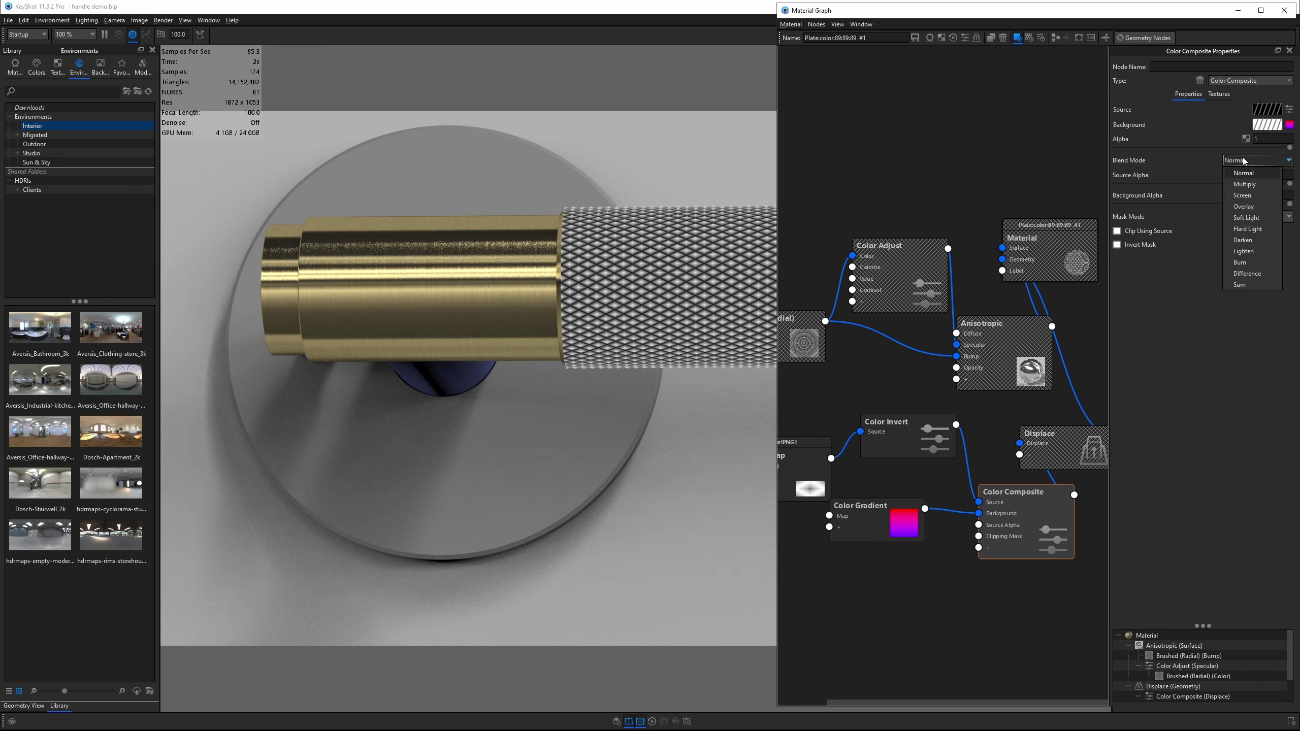
click(1245, 184)
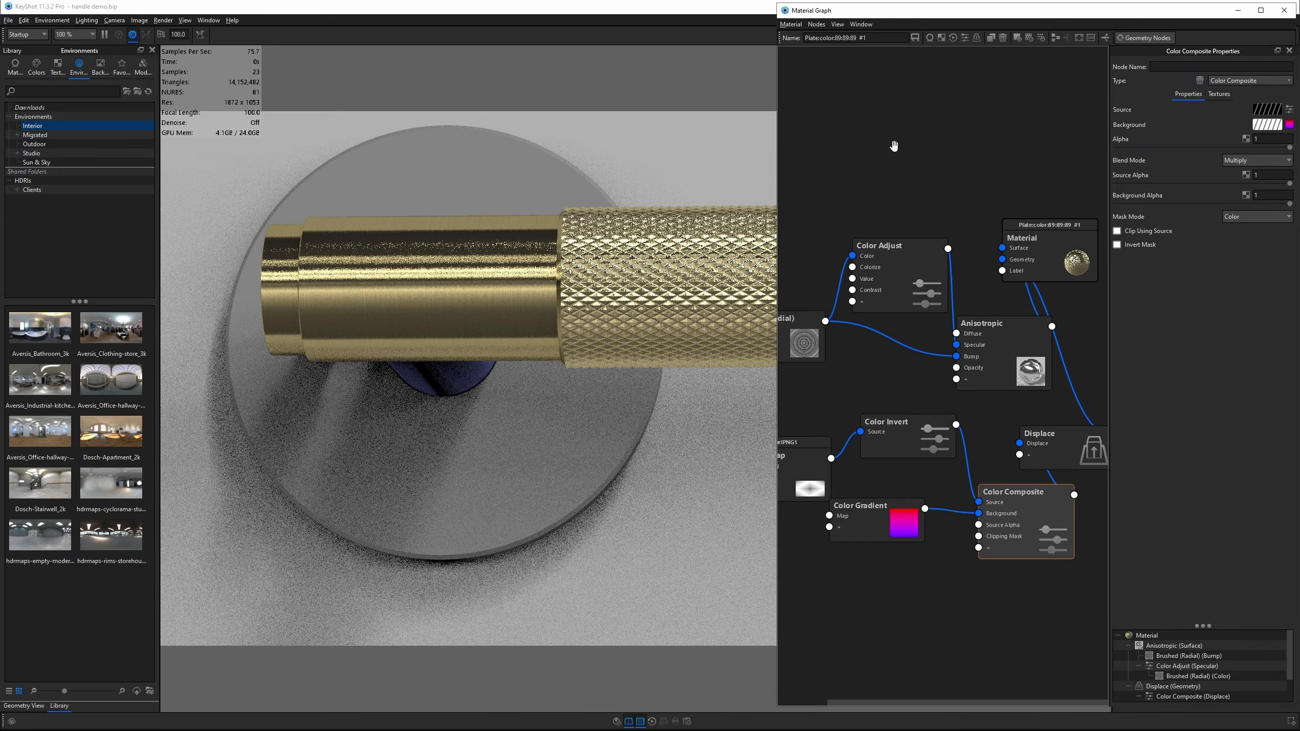
- Execute the geometry nodes to update the grip's displacement, inspect its collar edge, and close the material graph
scroll(614, 287, up, 3)
scroll(640, 356, up, 2)
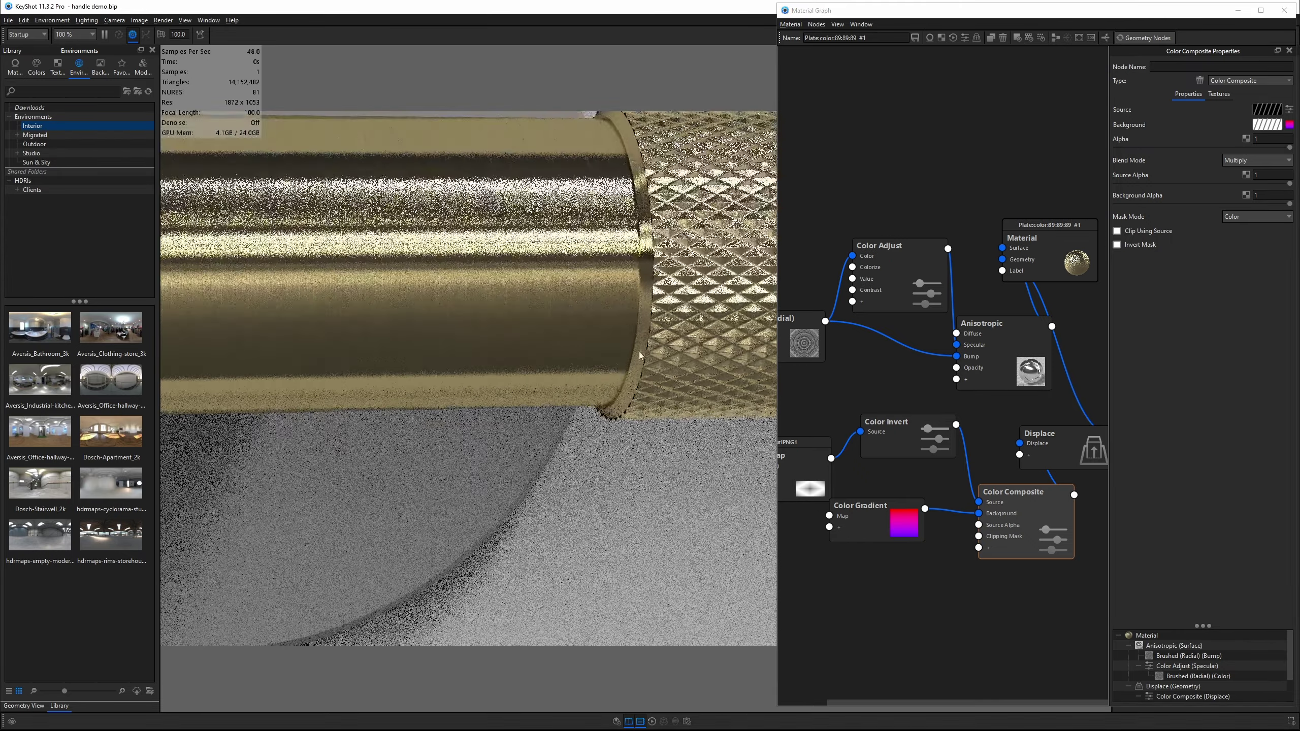
drag(639, 356, 436, 297)
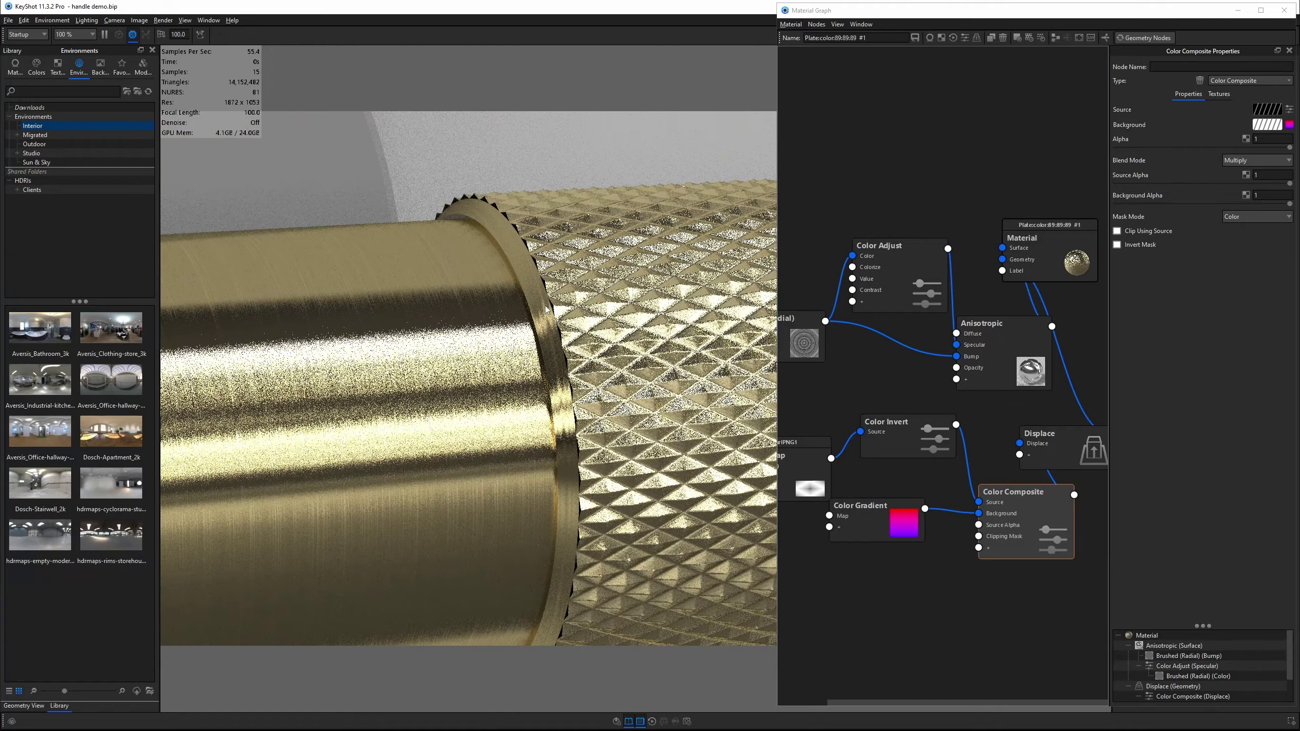
click(1144, 38)
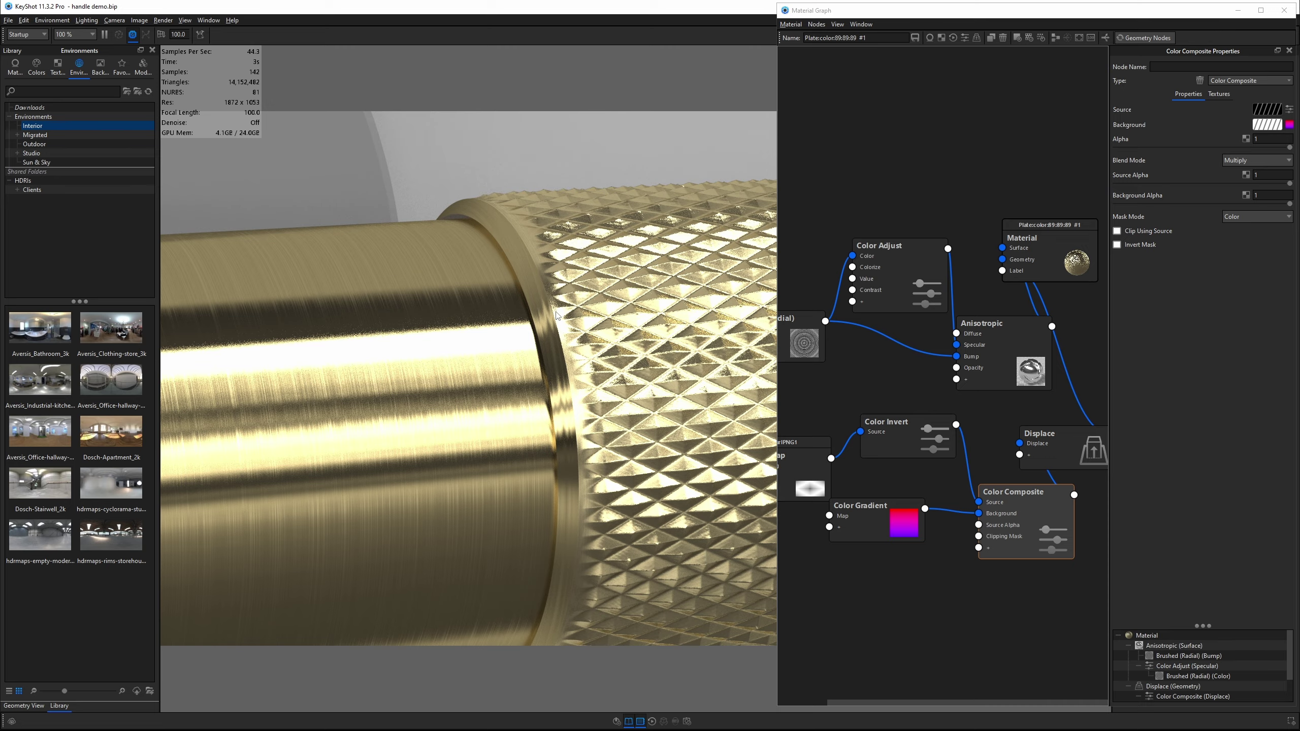
scroll(621, 357, down, 5)
drag(621, 357, 517, 433)
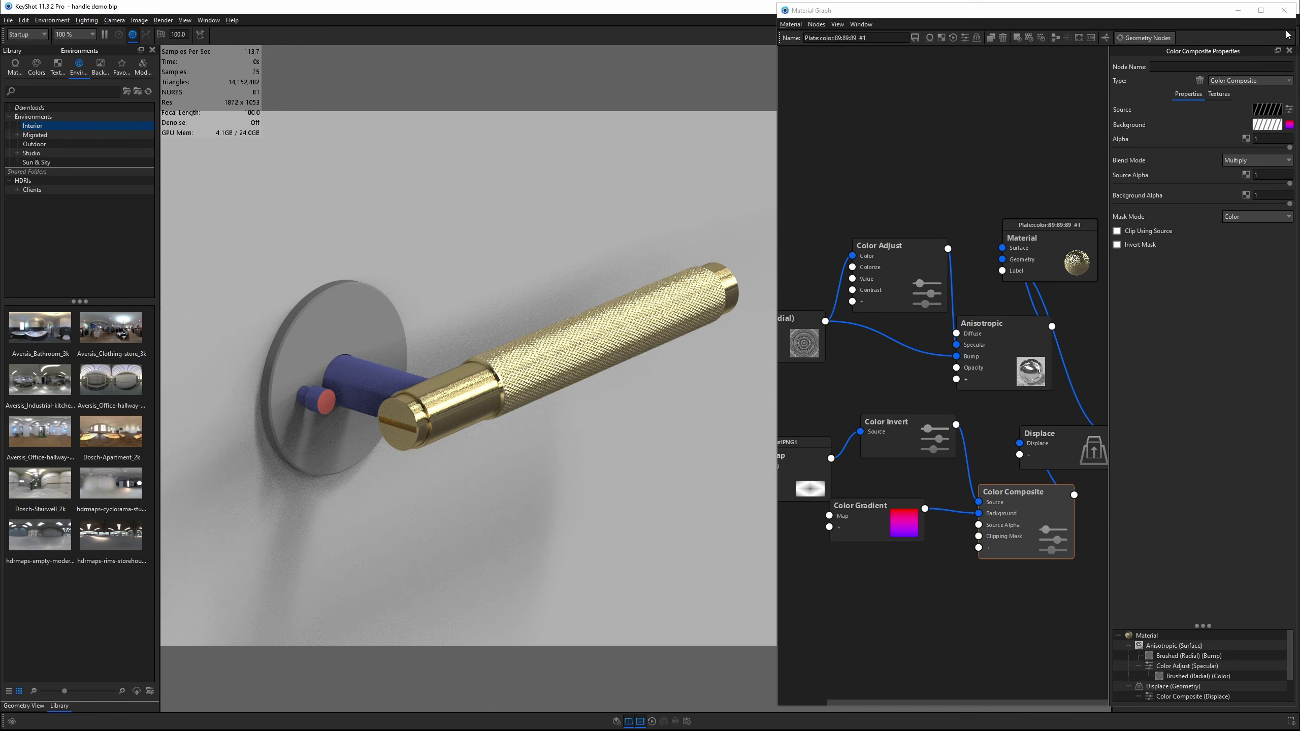
click(1284, 11)
- Select the B+P Style Door Handle group in the scene and open its Rounded Edges radius for editing
drag(450, 499, 560, 415)
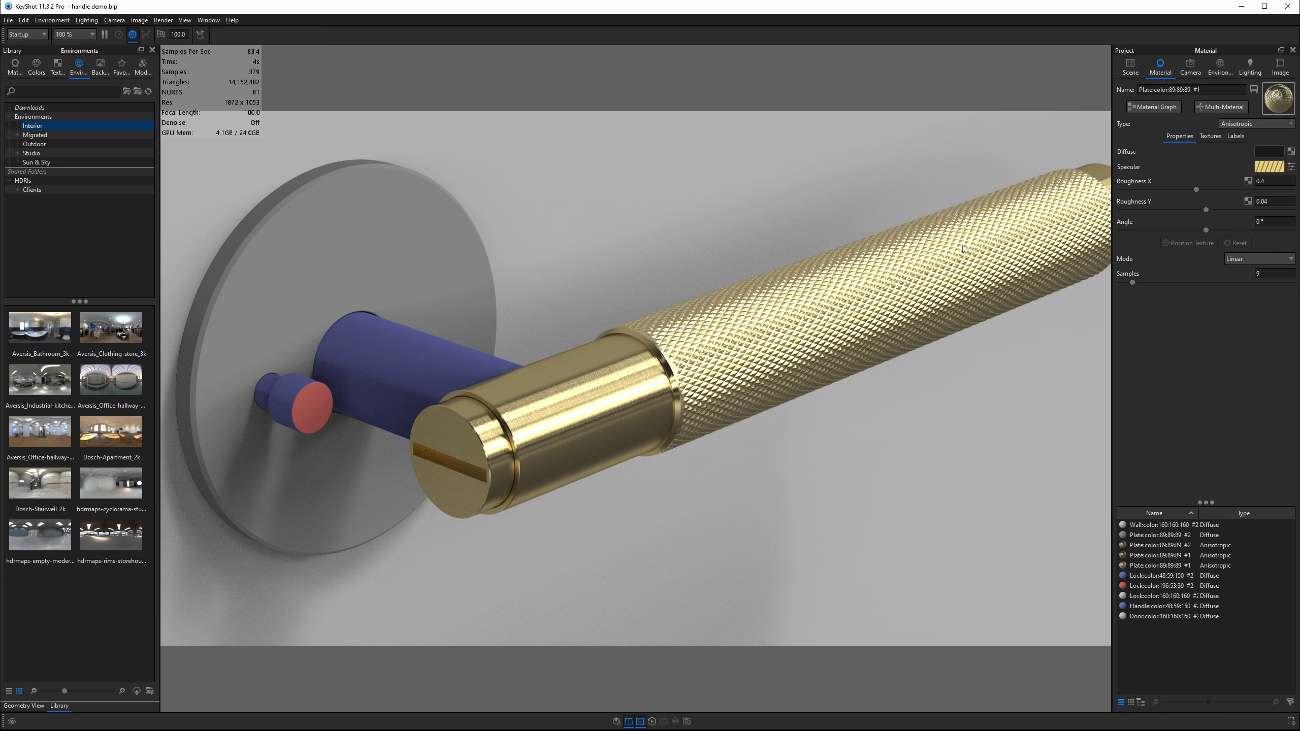
click(1130, 67)
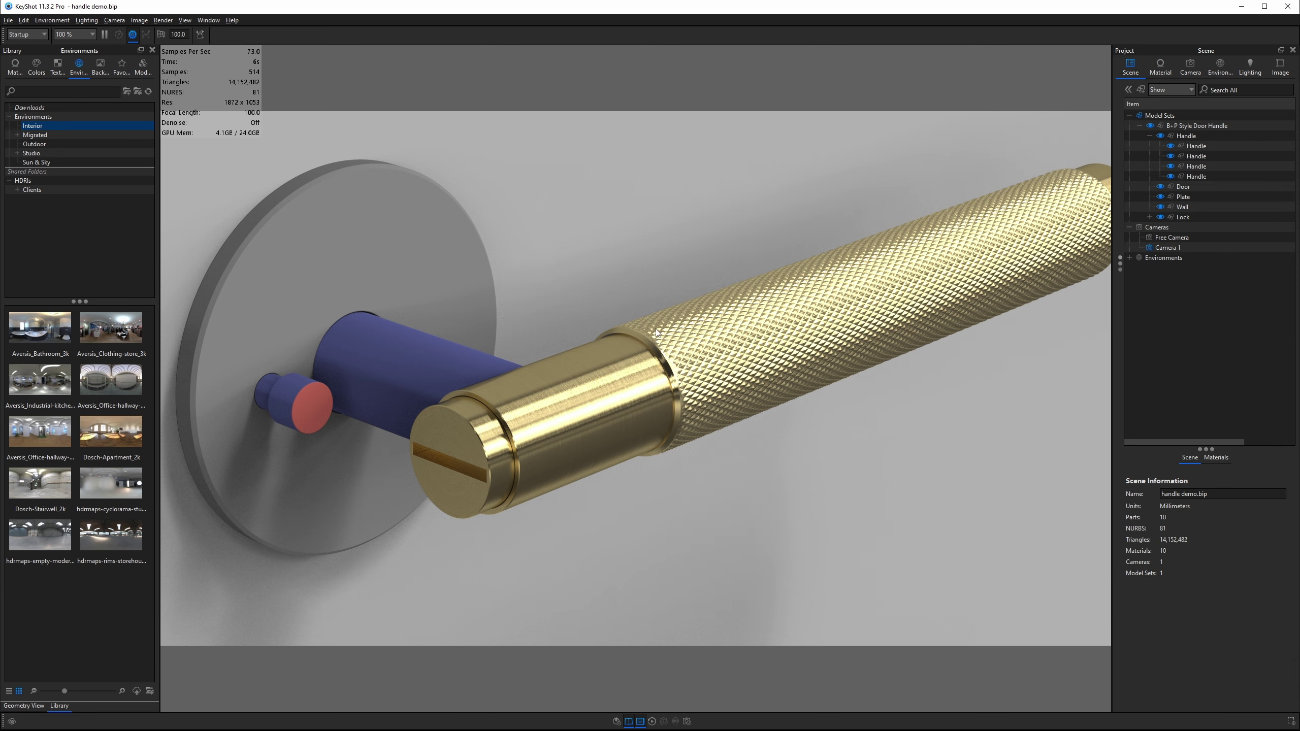
click(1192, 126)
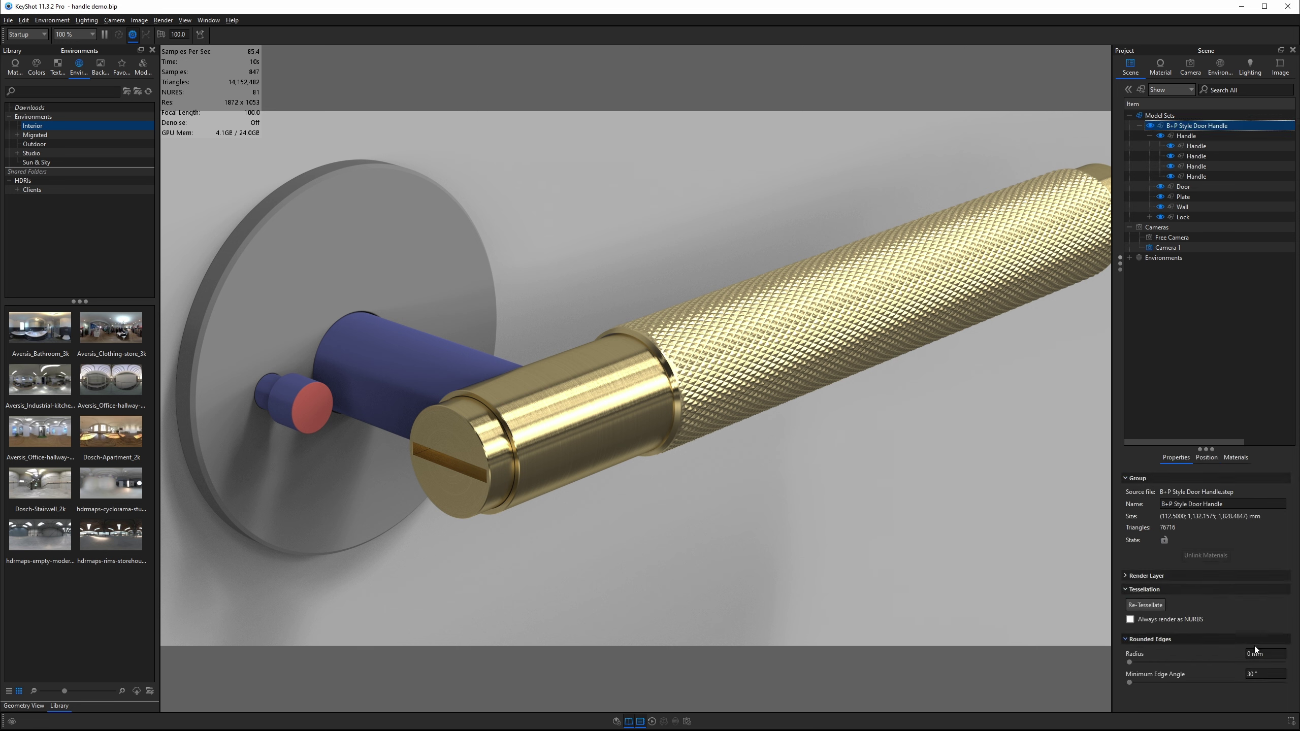
drag(1206, 449, 1205, 382)
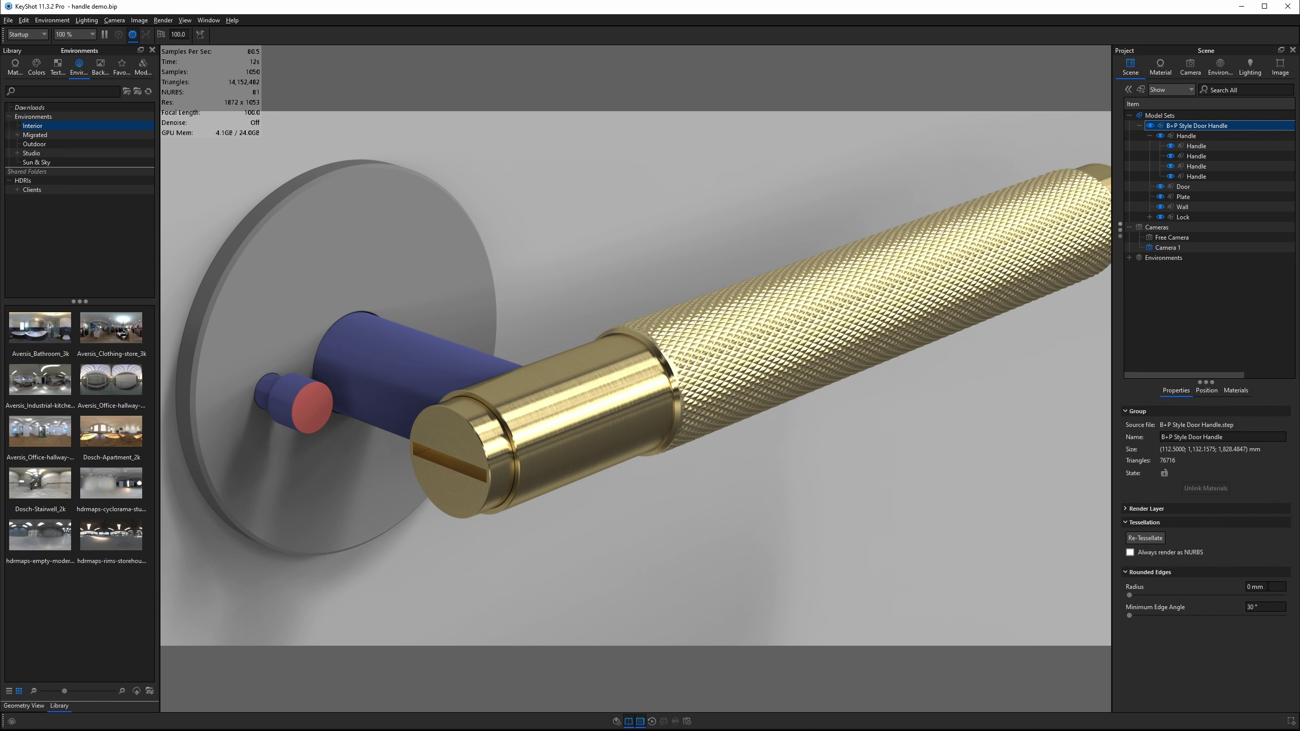
click(1264, 587)
click(495, 421)
- Compare the rendered handle with the reference photo, examining the brass stem, rose and handle end up close
drag(735, 470, 658, 432)
drag(698, 471, 663, 442)
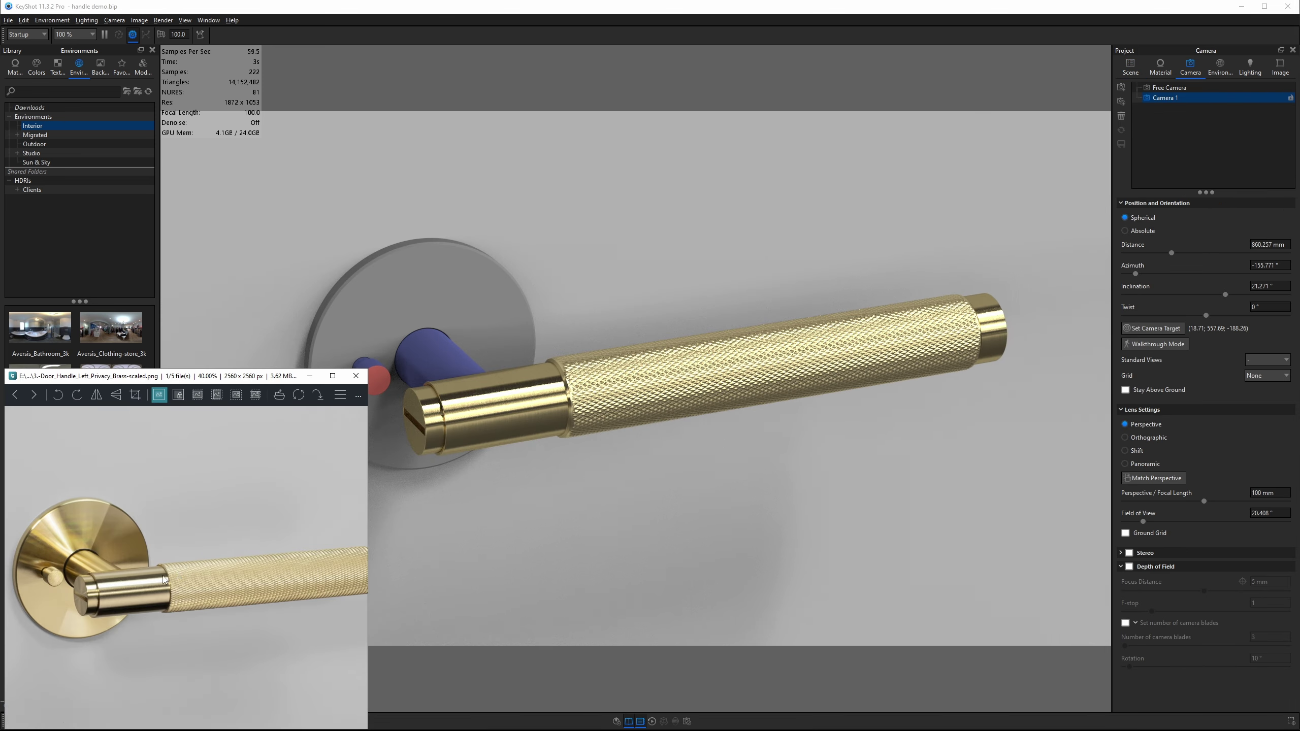
scroll(164, 578, up, 2)
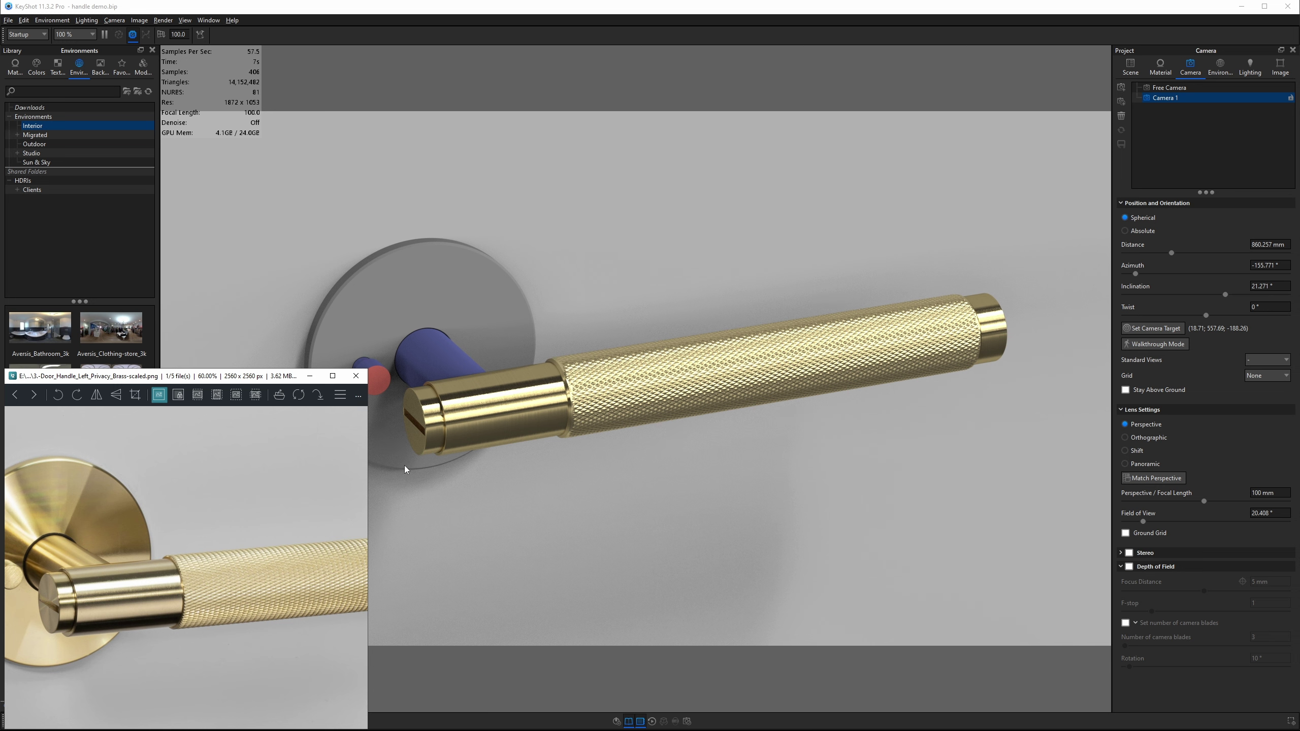
drag(203, 530, 249, 510)
drag(134, 538, 159, 537)
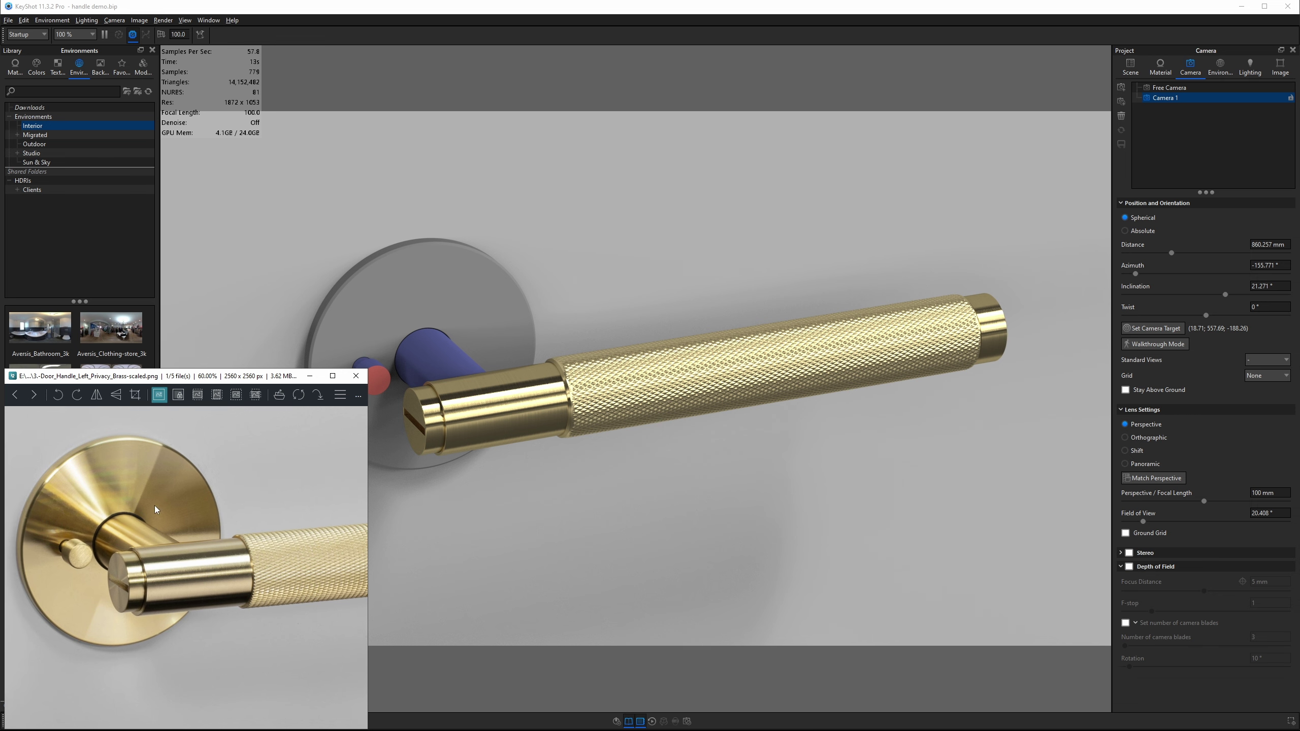
scroll(130, 551, up, 3)
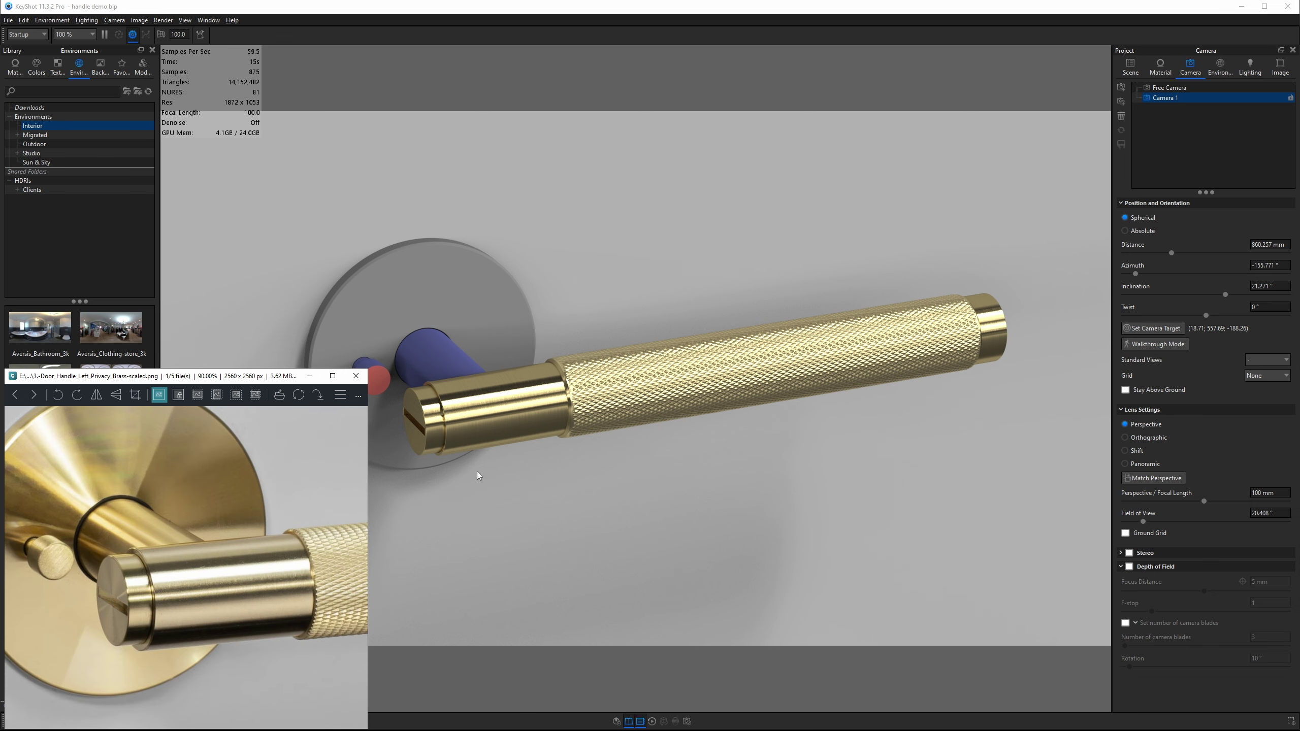
- Copy the brushed brass material from the handle's end onto the blue stem and open the stem's material properties
click(493, 391)
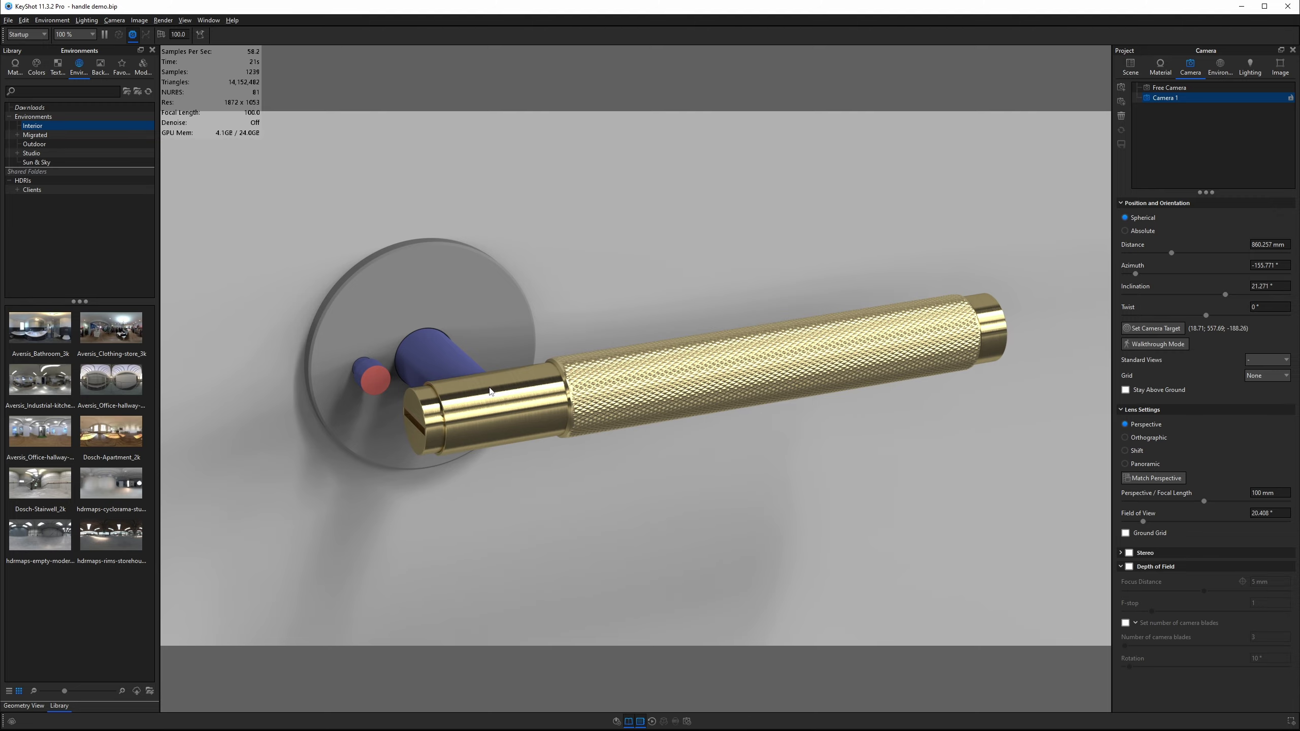
drag(487, 396, 463, 447)
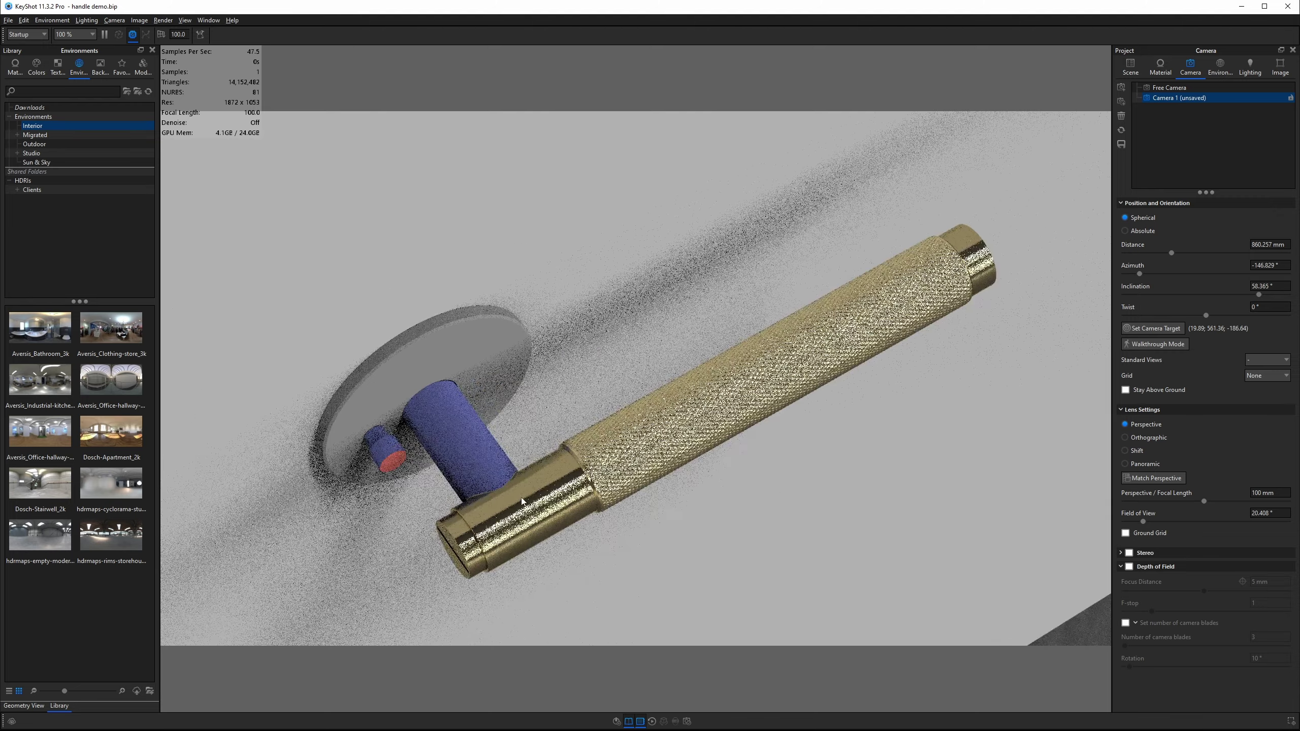
shift+right_click(463, 446)
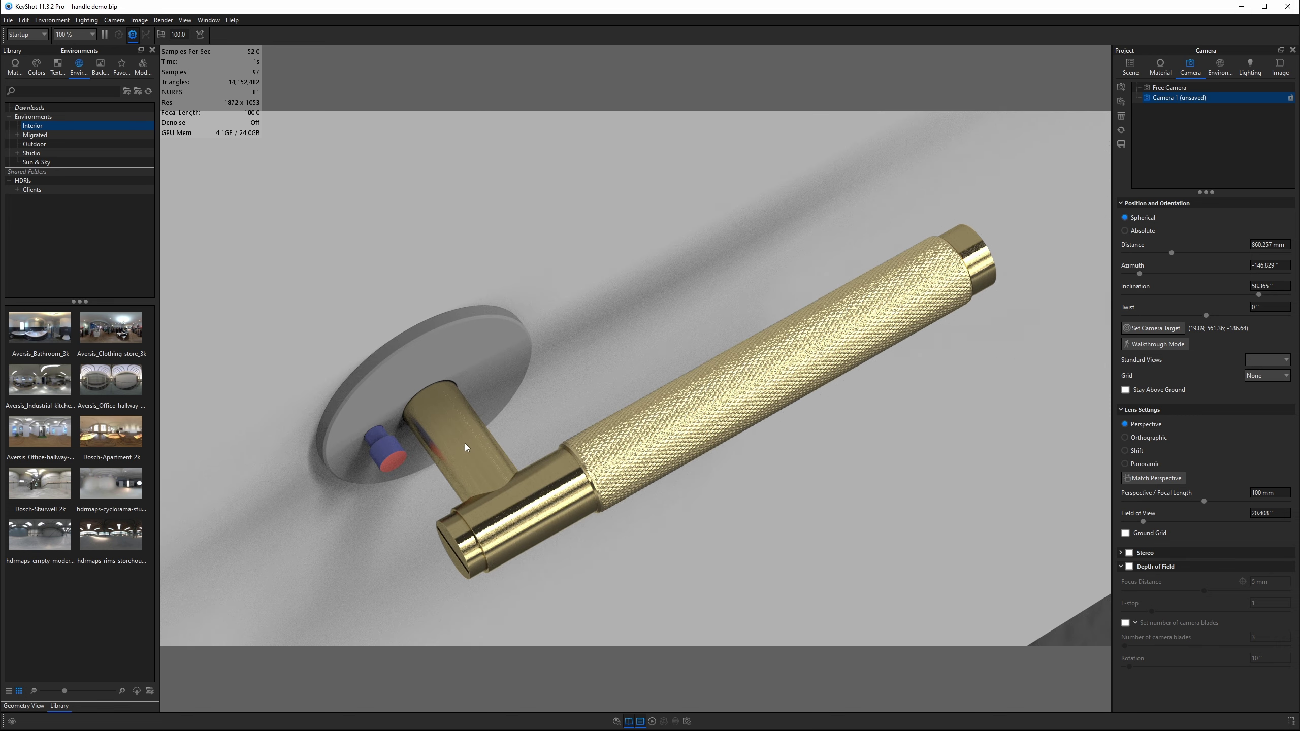
double_click(466, 445)
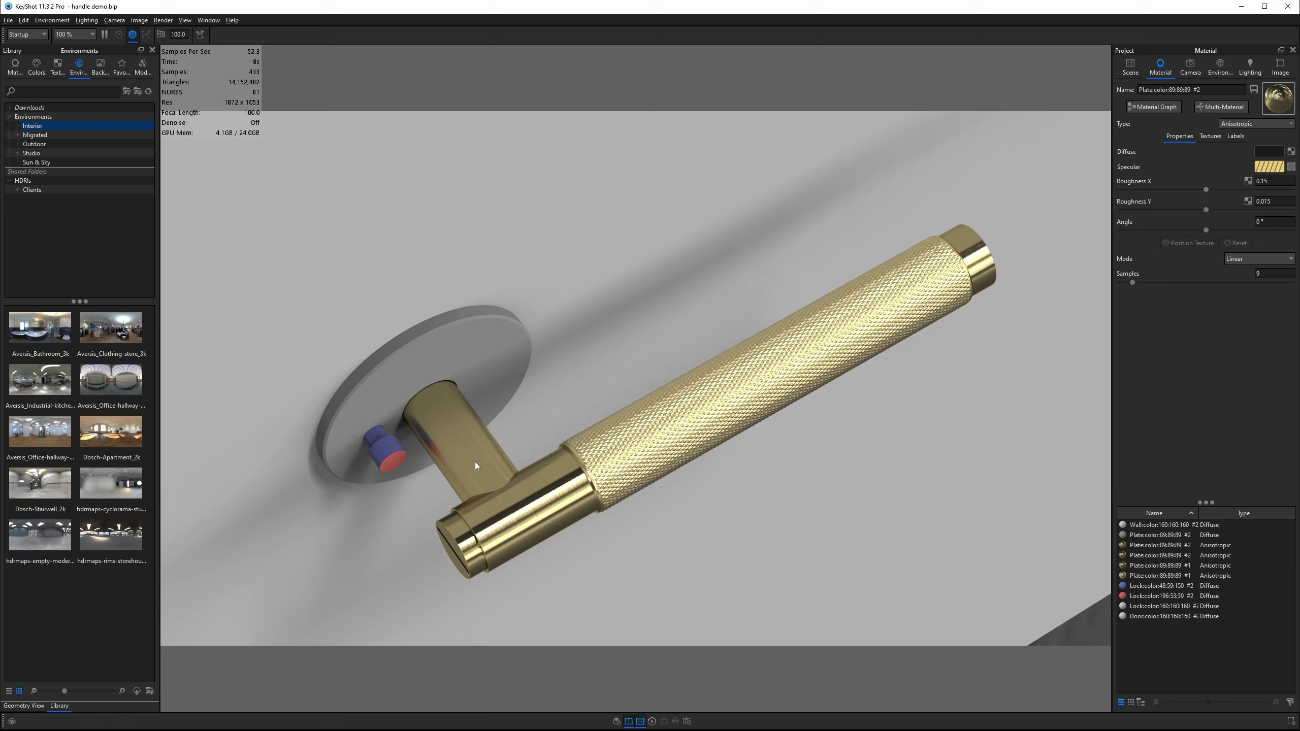
drag(474, 461, 566, 469)
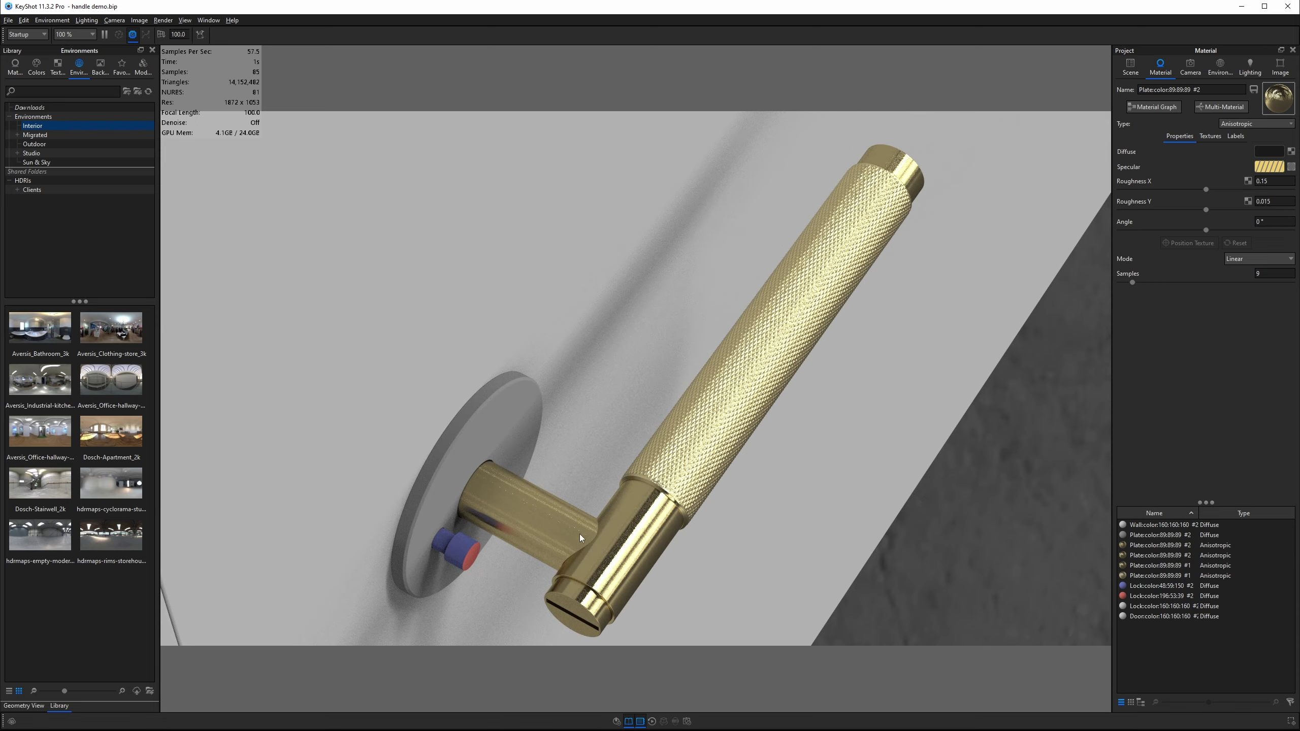
- Rotate the stem material's Brushed (Radial) texture so its rings follow the stem's axis, apply the placement, and close the material graph
drag(526, 515, 484, 445)
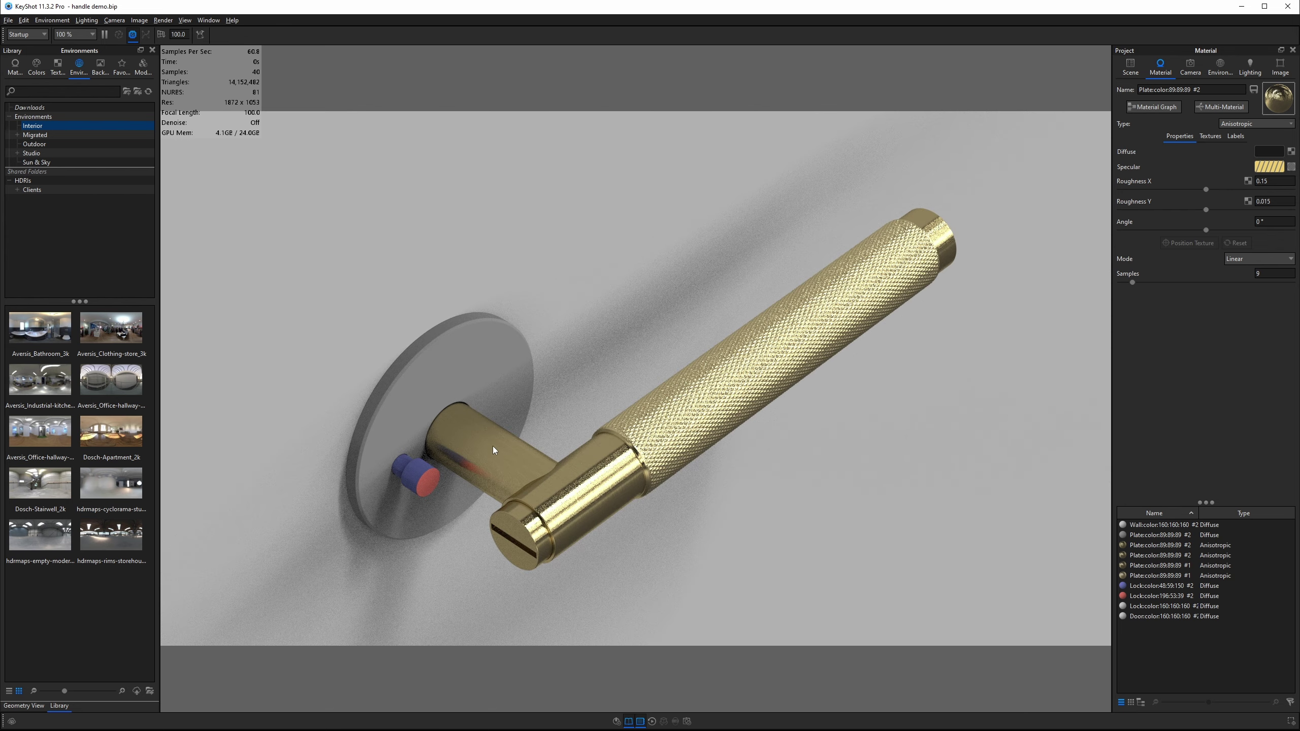
click(1161, 108)
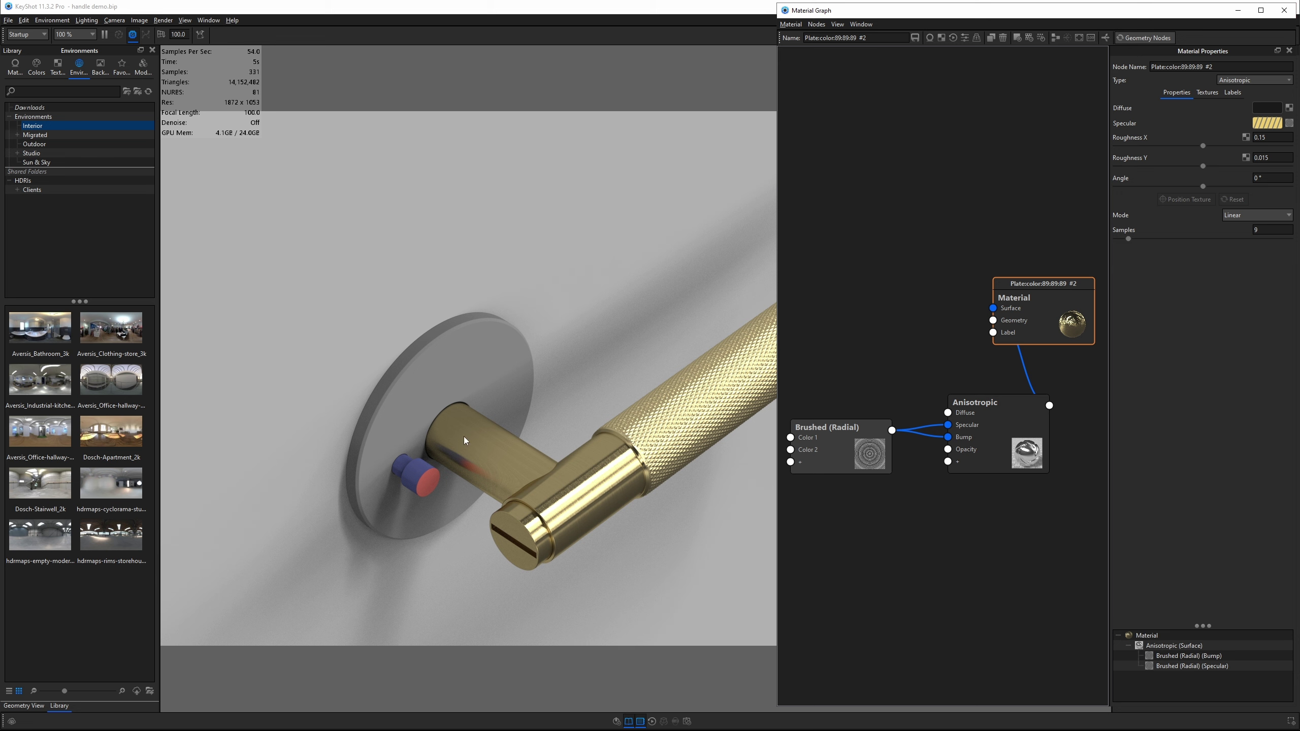
drag(833, 434, 834, 437)
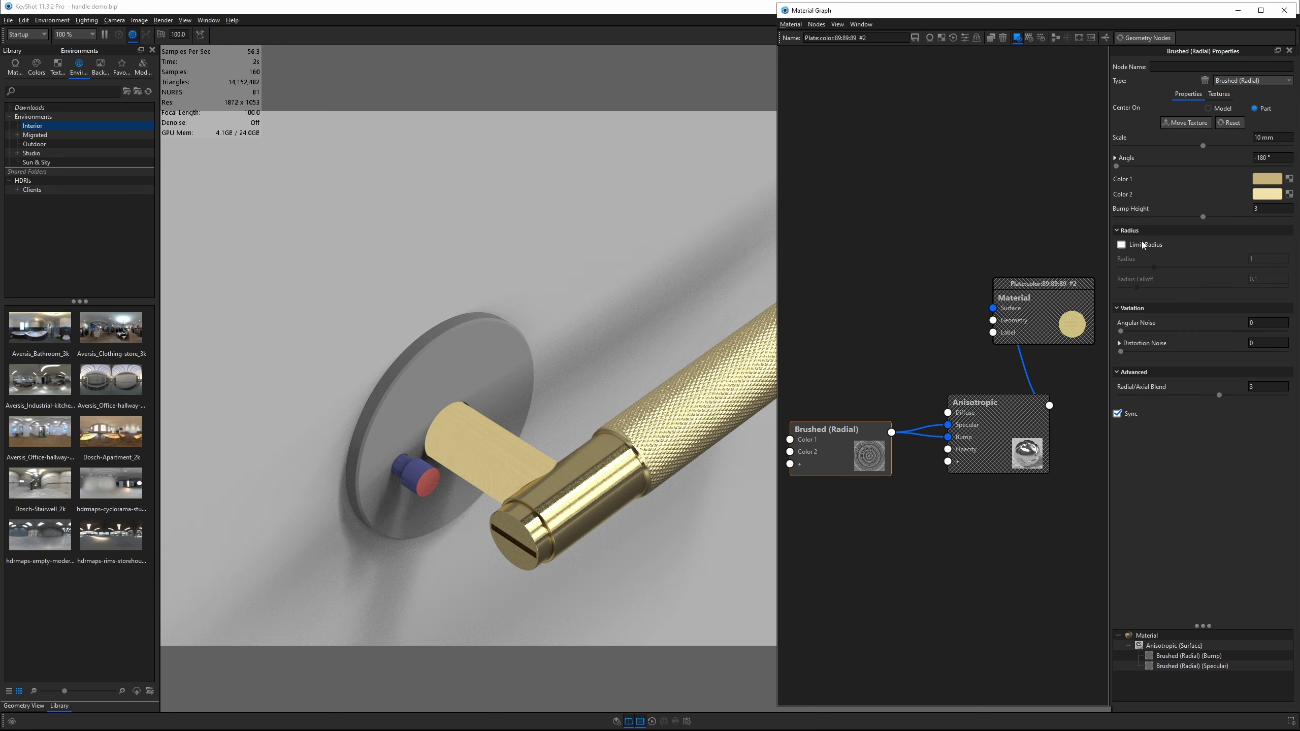
click(1186, 122)
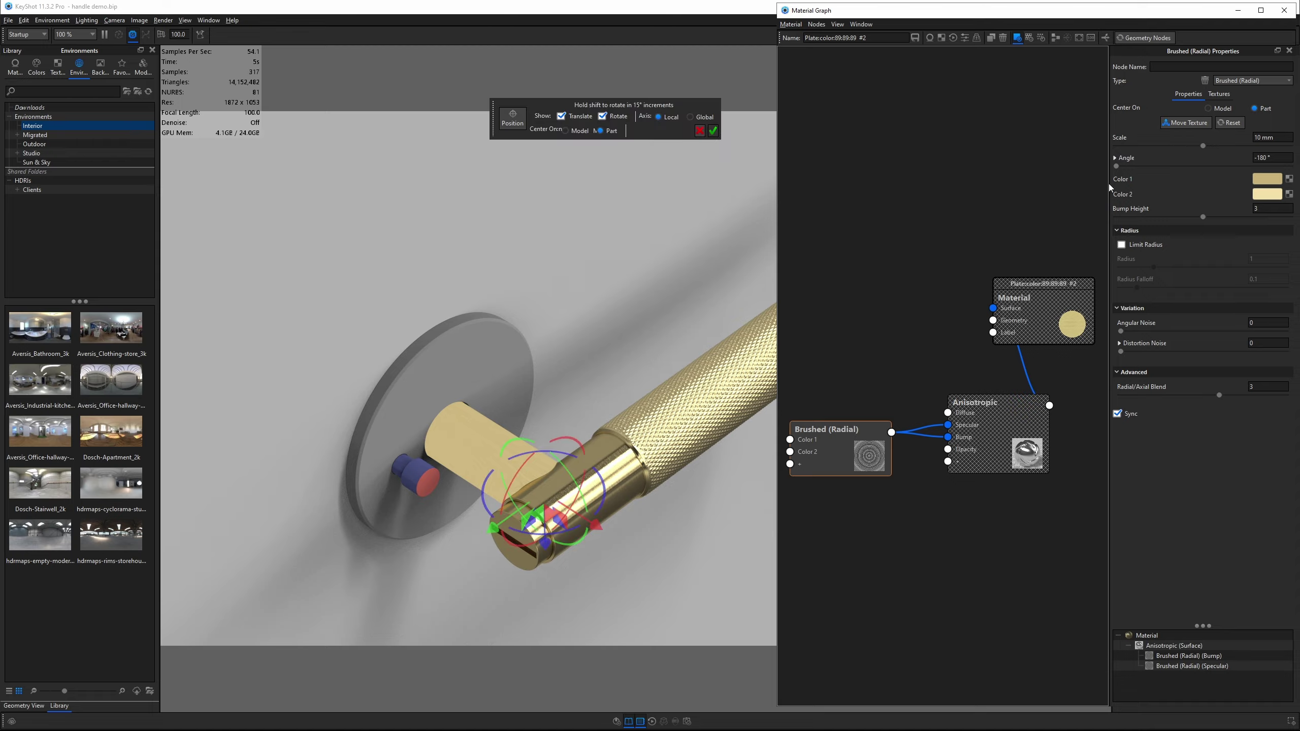
drag(653, 538, 464, 622)
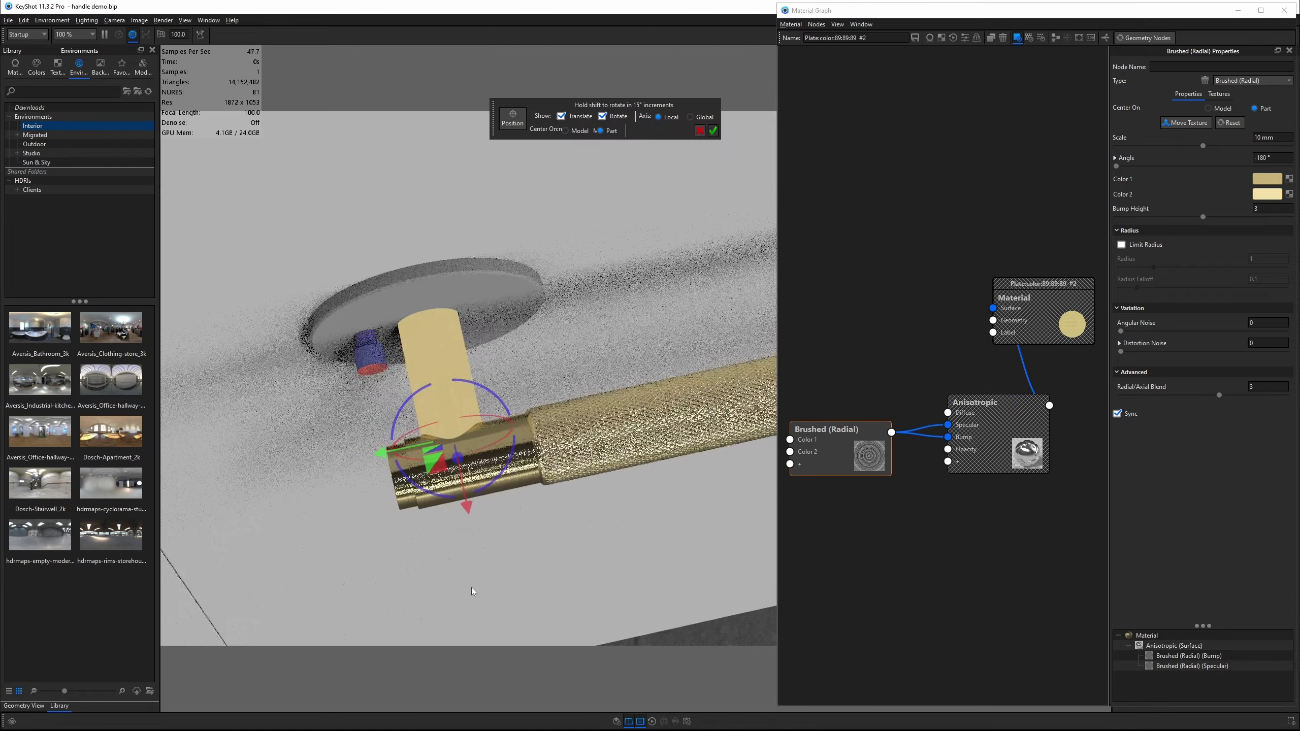
drag(512, 440, 450, 419)
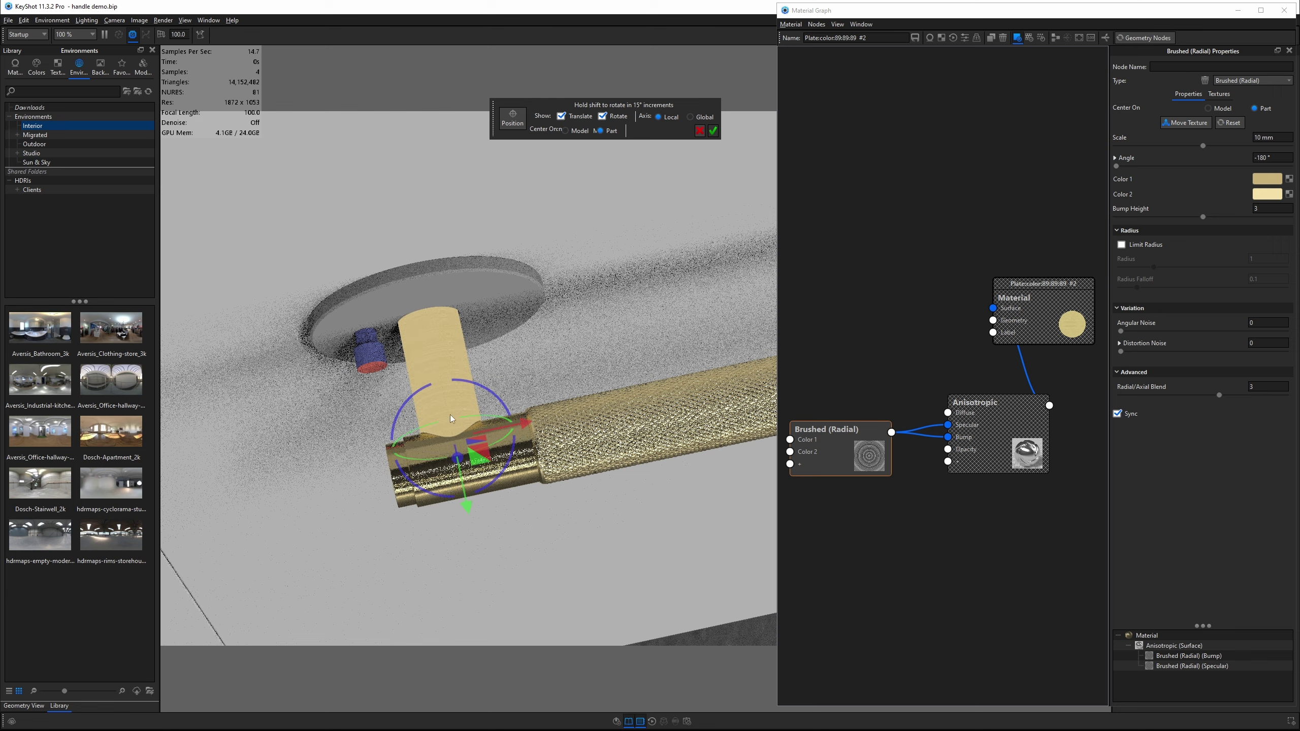
click(713, 131)
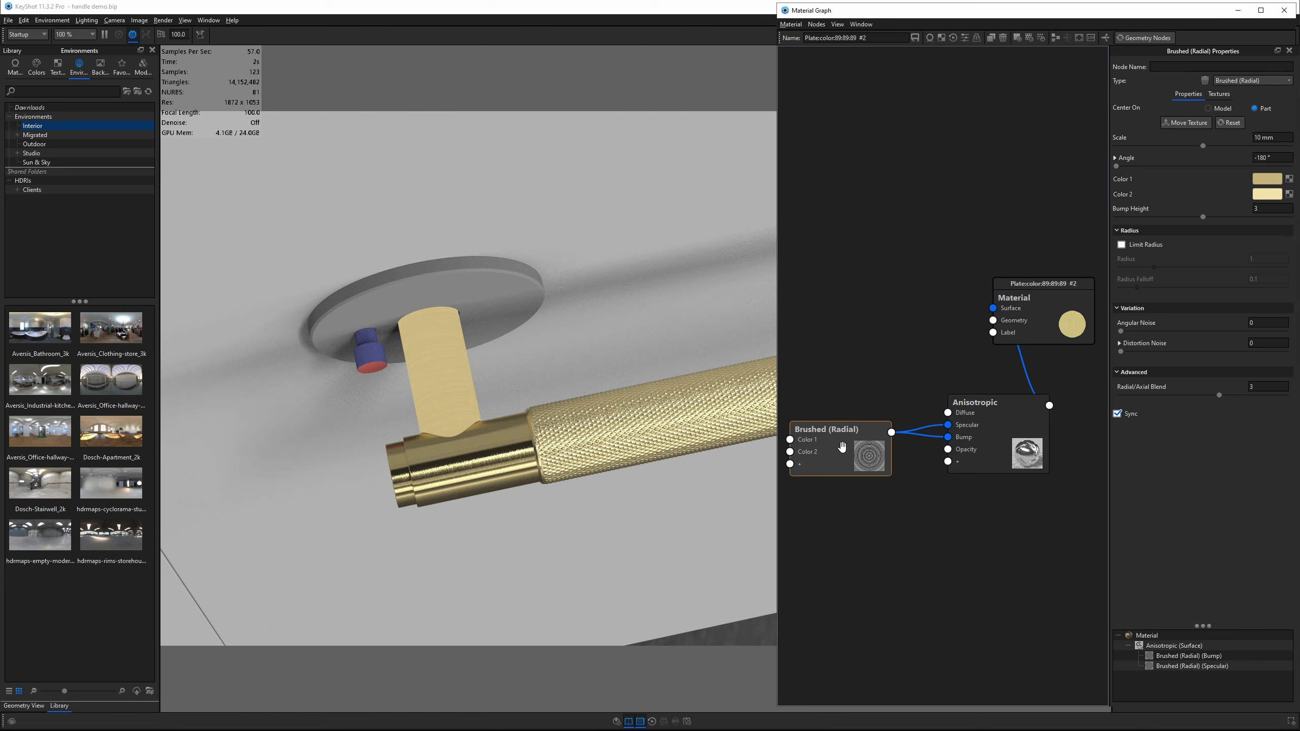
drag(486, 526, 650, 366)
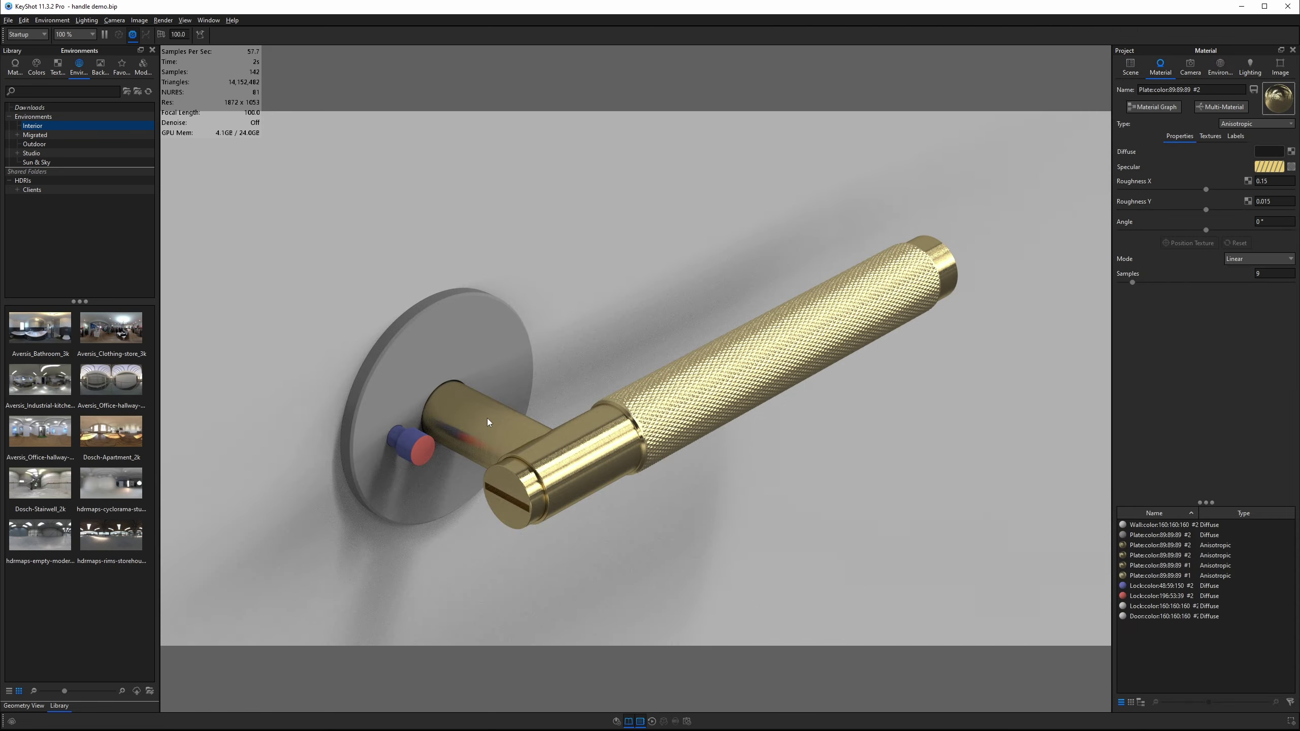
- Paste the stem's brushed brass material onto the blue lock pin beside the stem
drag(483, 422, 382, 464)
scroll(382, 463, up, 3)
middle_drag(408, 464, 544, 408)
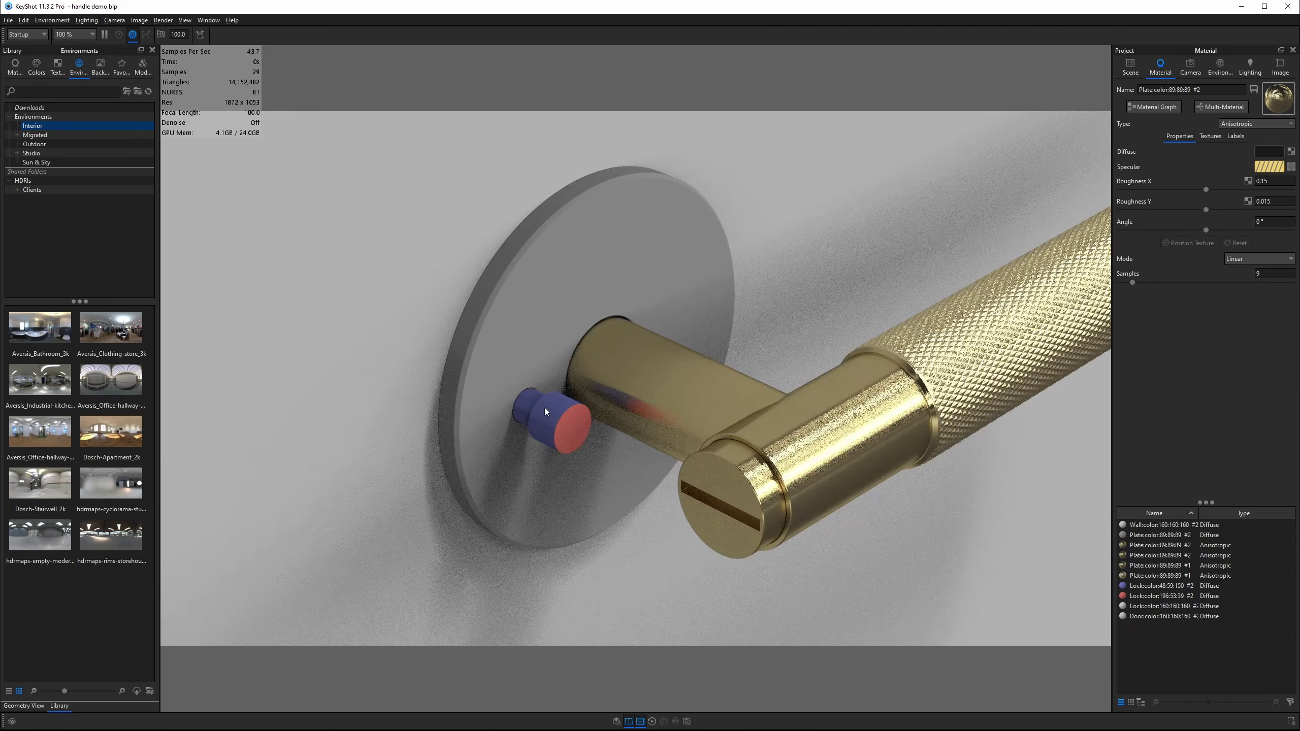
ctrl+shift+click(548, 413)
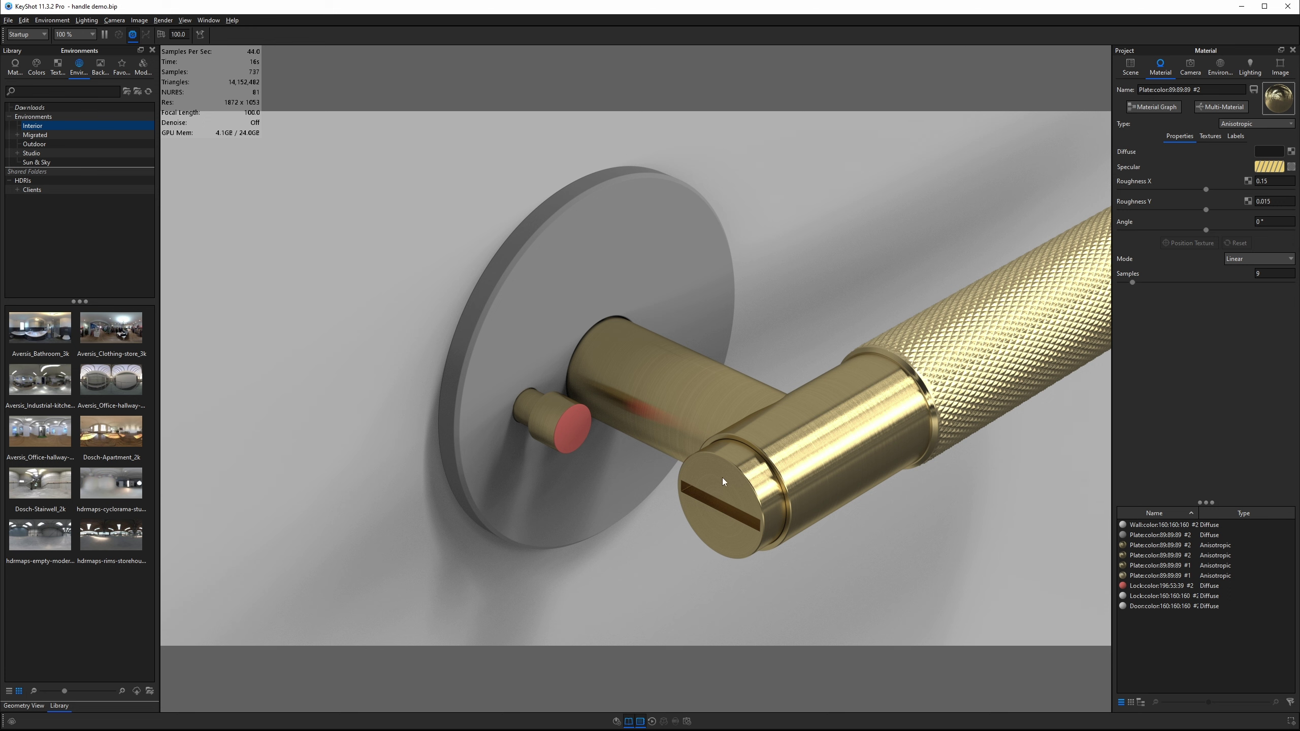
- Paste the end cap's brushed brass material onto the round rose, isolate the rose, and open its material properties
shift+right_click(589, 252)
drag(585, 239, 578, 266)
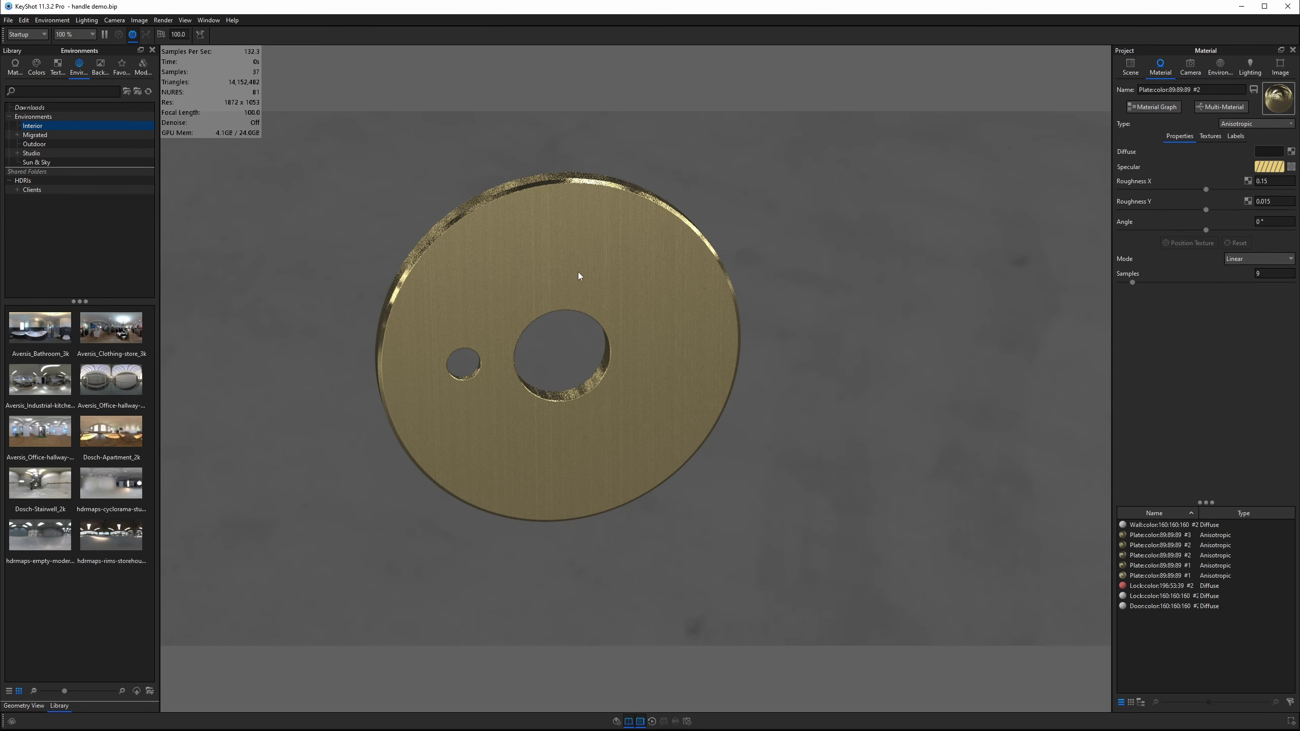
drag(579, 276, 577, 242)
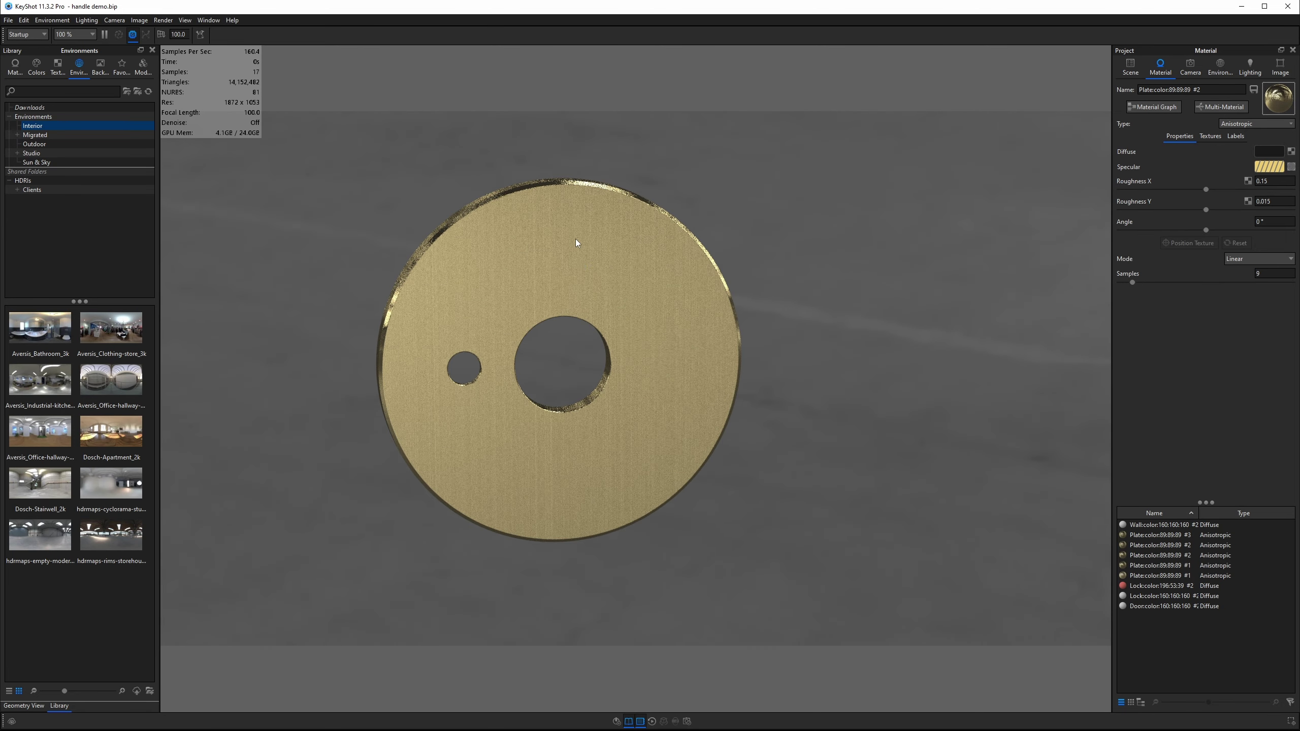
double_click(576, 275)
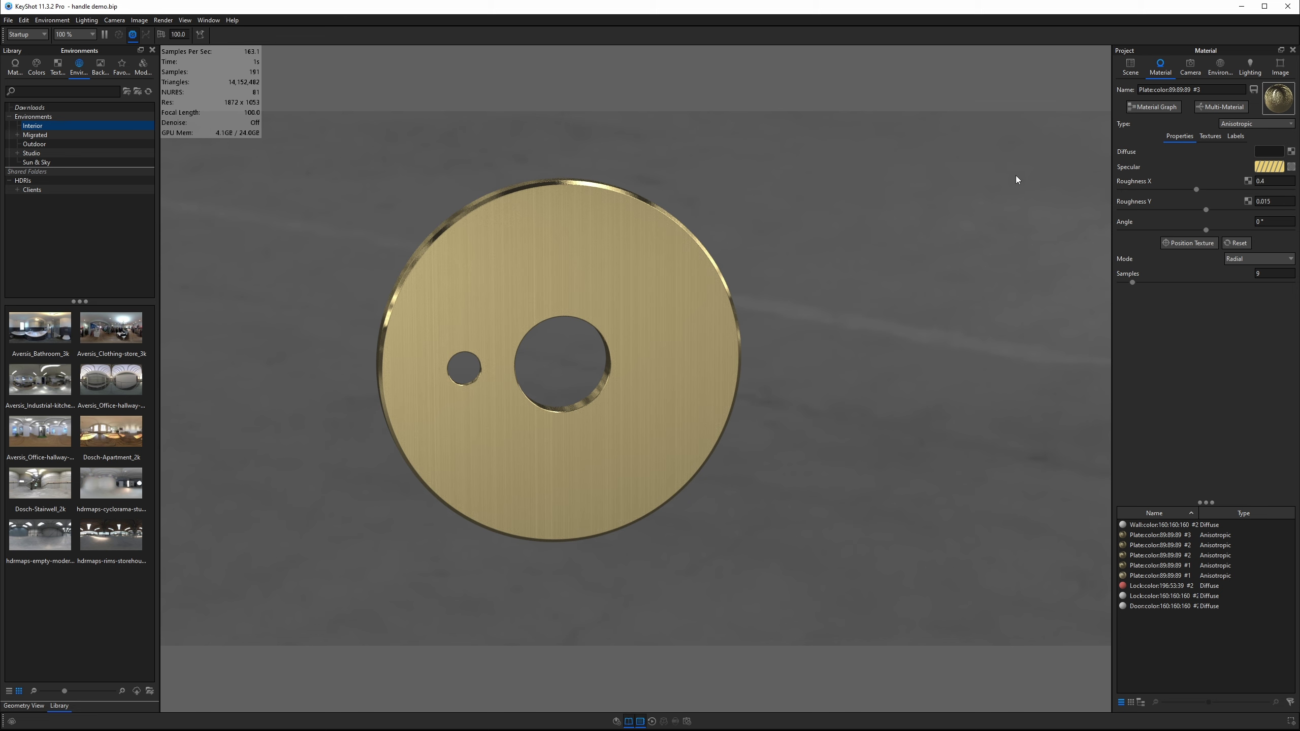
- Reorient the Brushed (Radial) texture in the rose's material graph so the brushing circles its centre hole, and apply the placement
click(1146, 108)
click(869, 428)
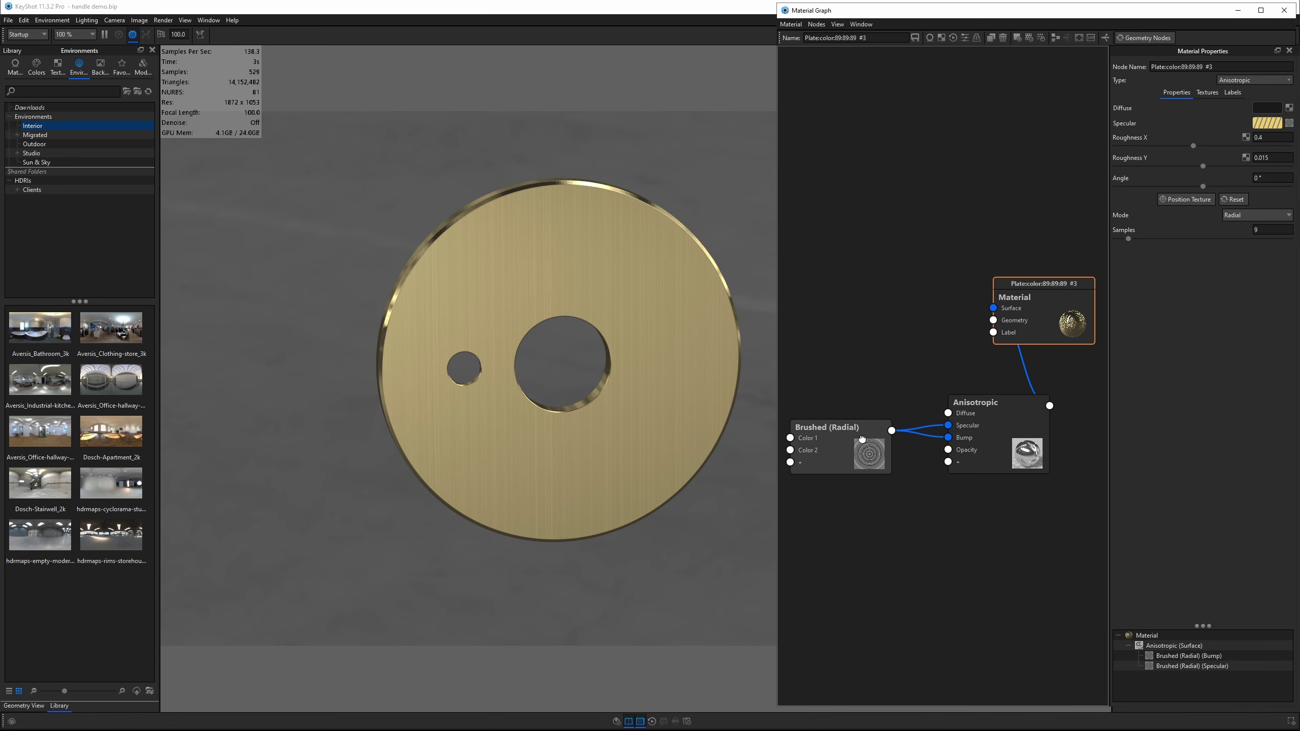
click(1188, 124)
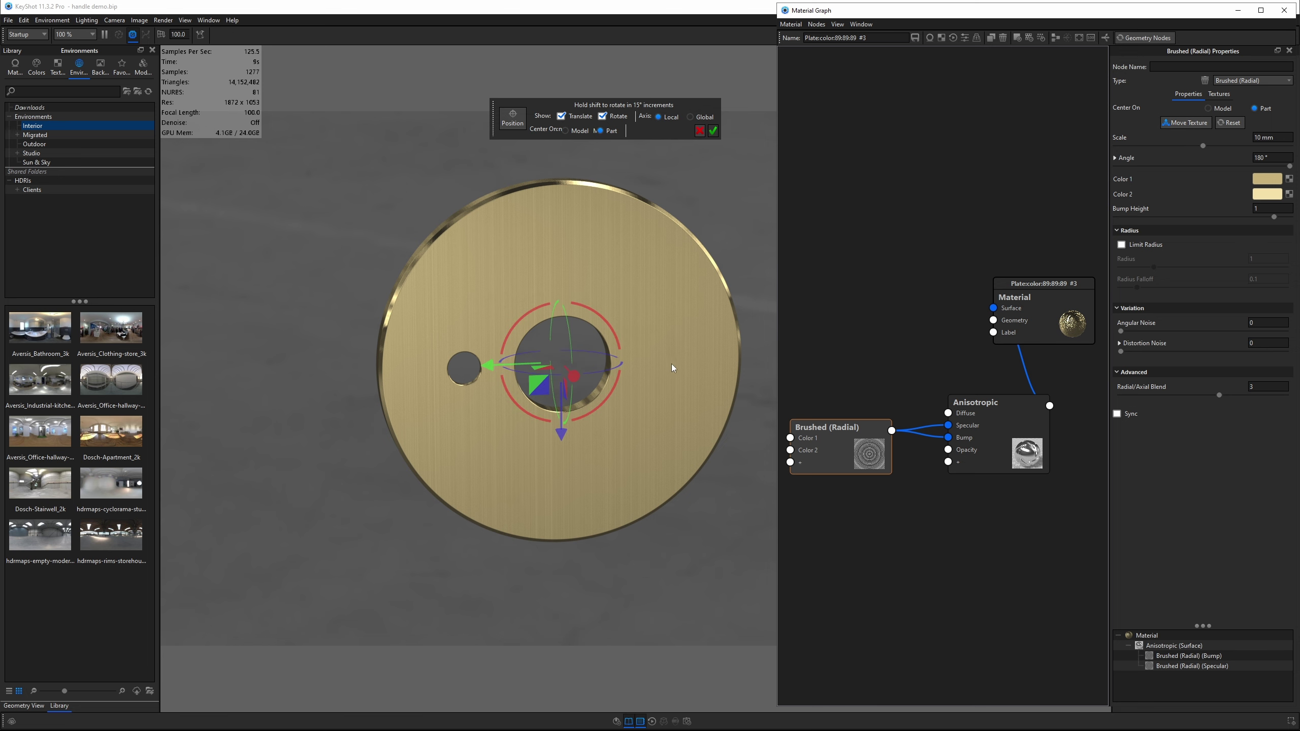
drag(740, 523, 666, 262)
drag(667, 378, 694, 228)
click(712, 130)
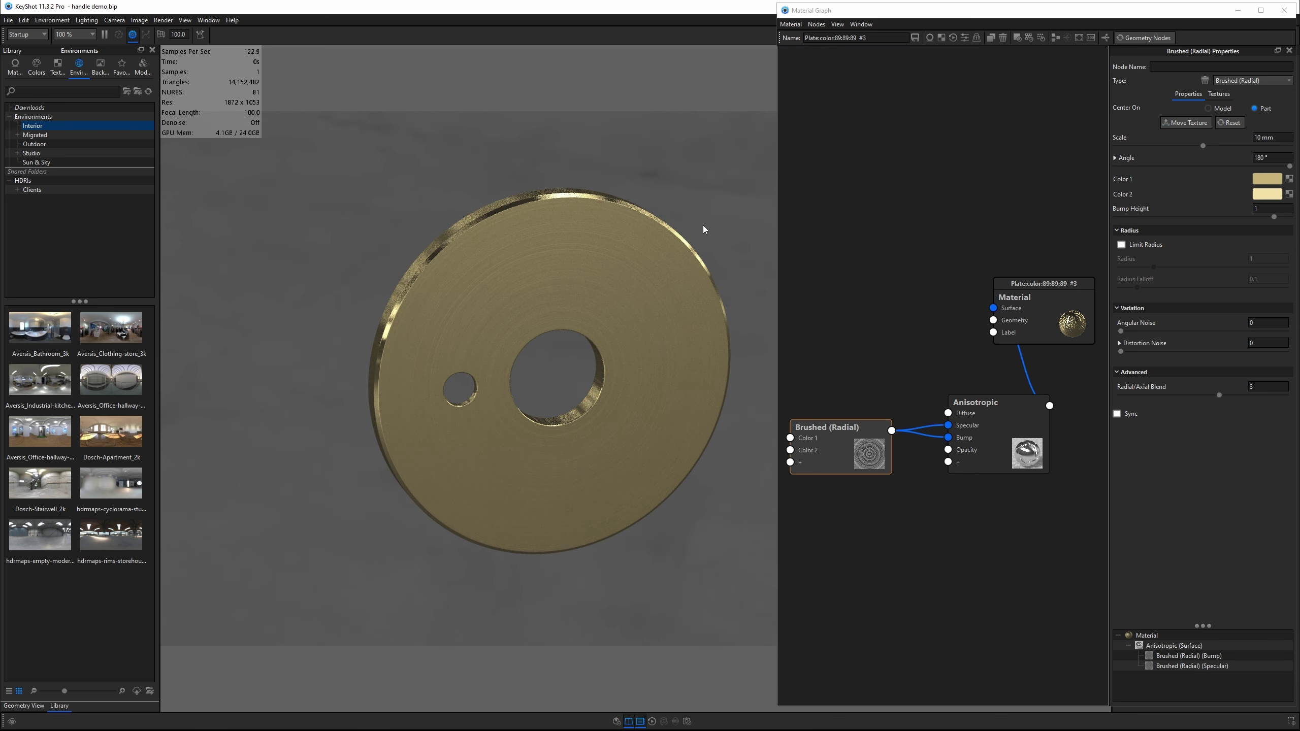
- Select the rose's Anisotropic node and choose Radial as its mode
click(1205, 394)
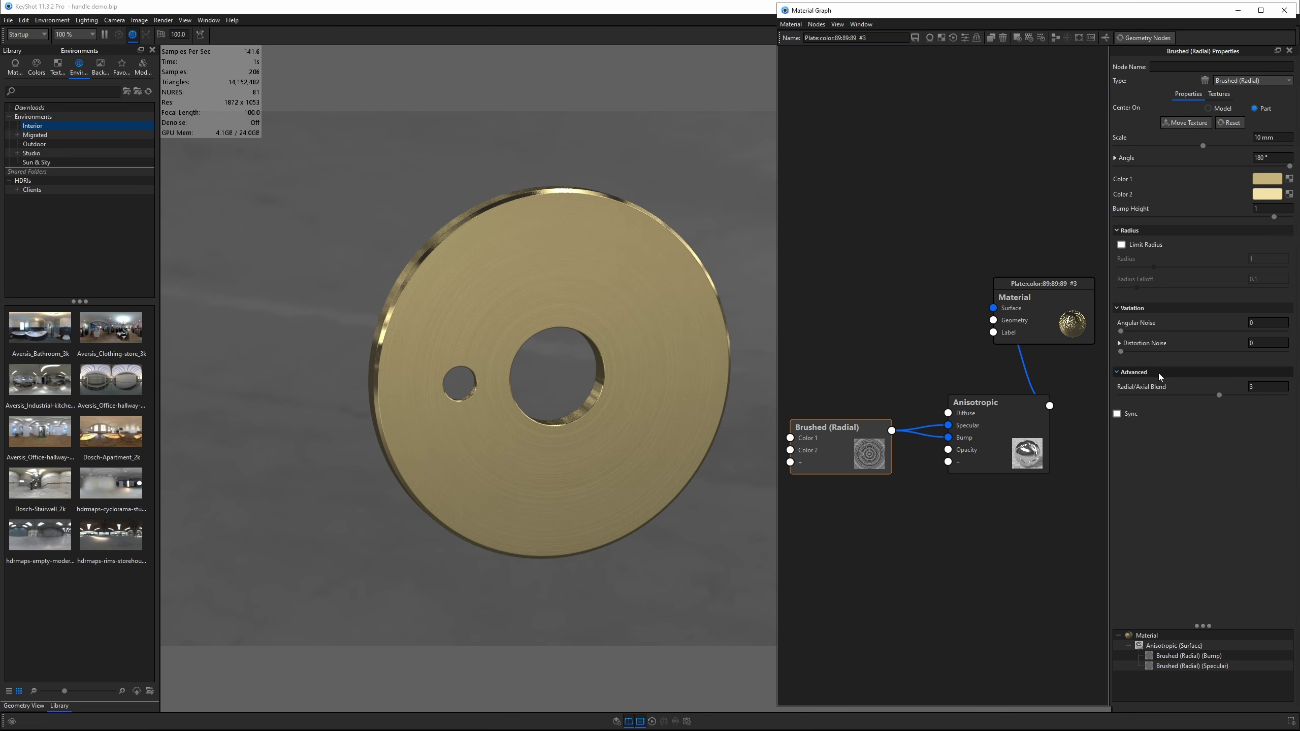
click(969, 435)
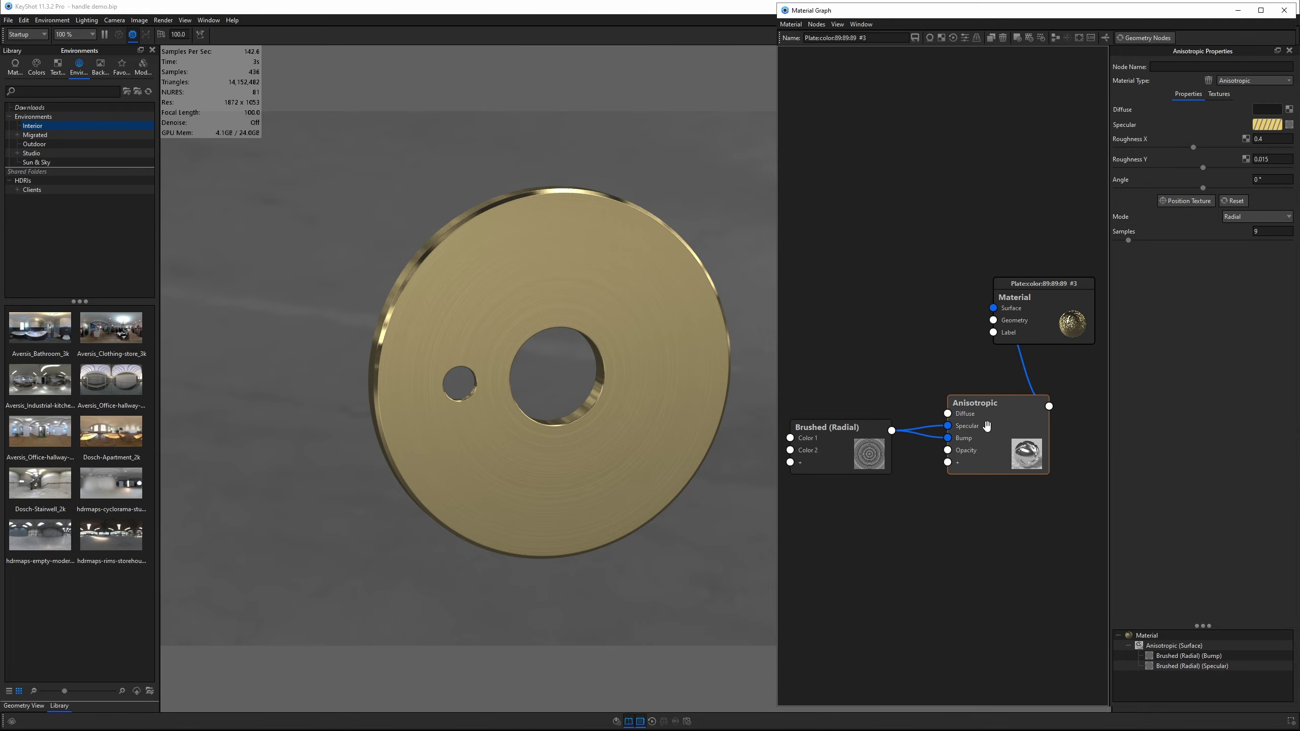
drag(733, 471, 612, 494)
click(1234, 217)
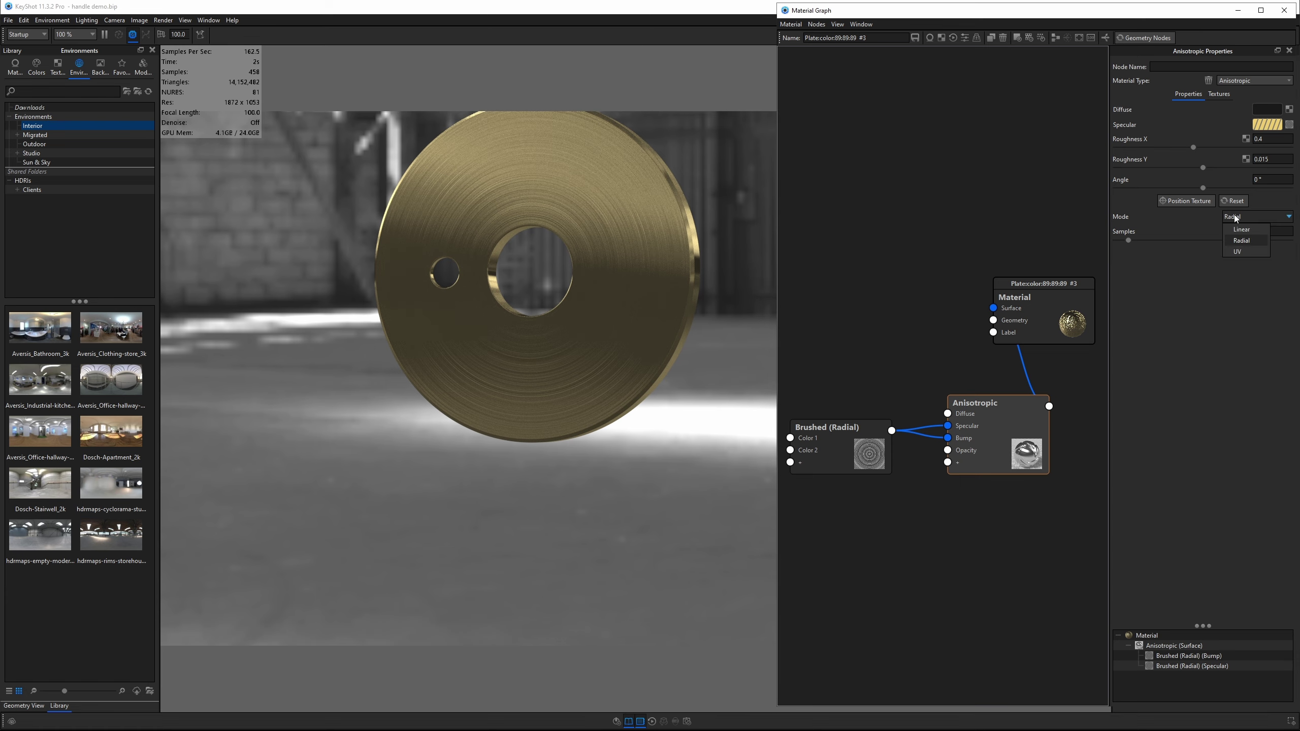
click(1243, 240)
- Move and rotate the rose's anisotropic texture until it is centred on and facing the disc, apply the placement, and close the material graph
click(1187, 201)
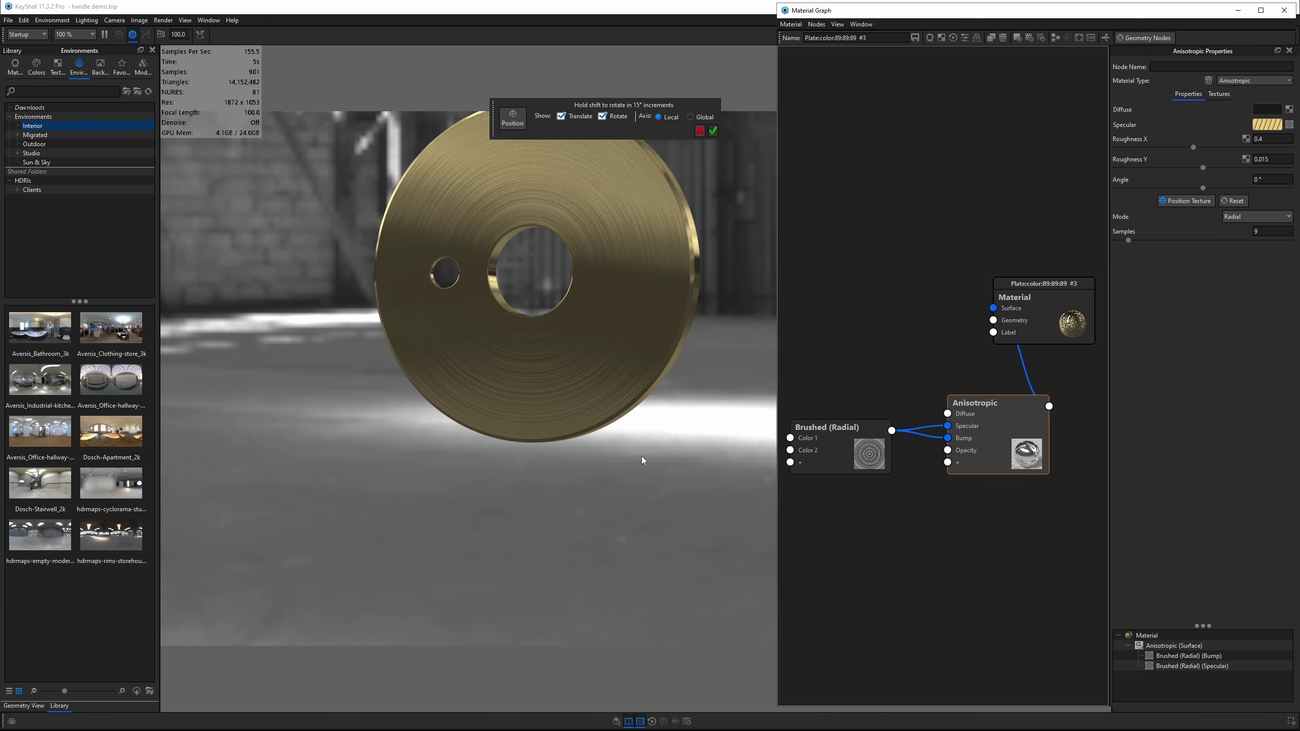
drag(642, 456, 713, 451)
drag(232, 399, 435, 421)
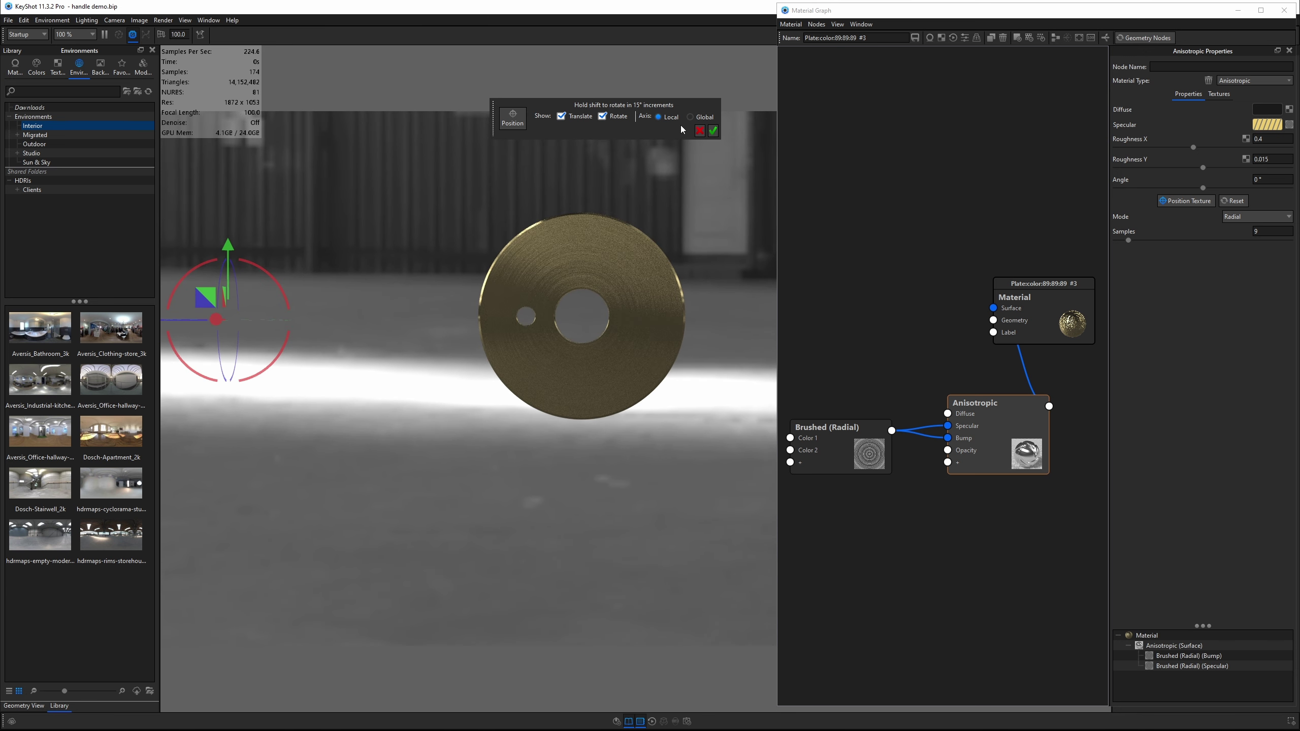
middle_drag(286, 375, 311, 377)
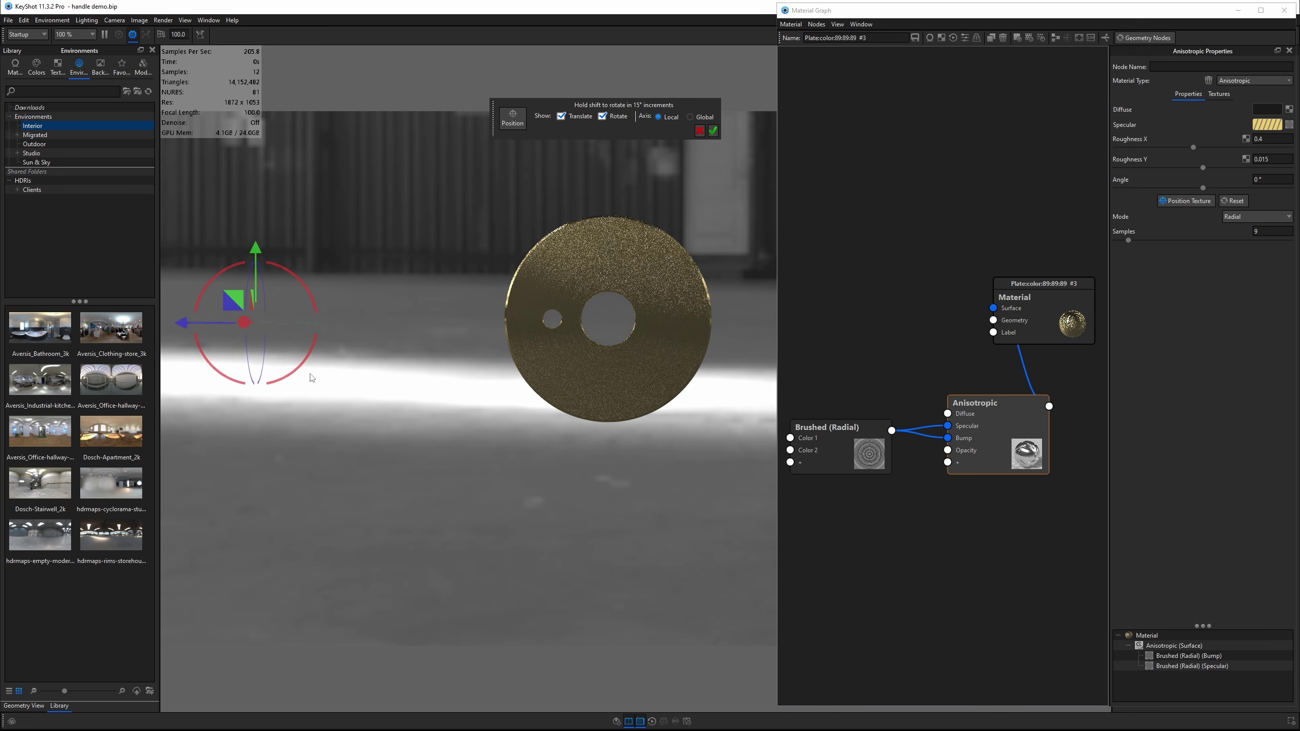
drag(192, 325, 449, 502)
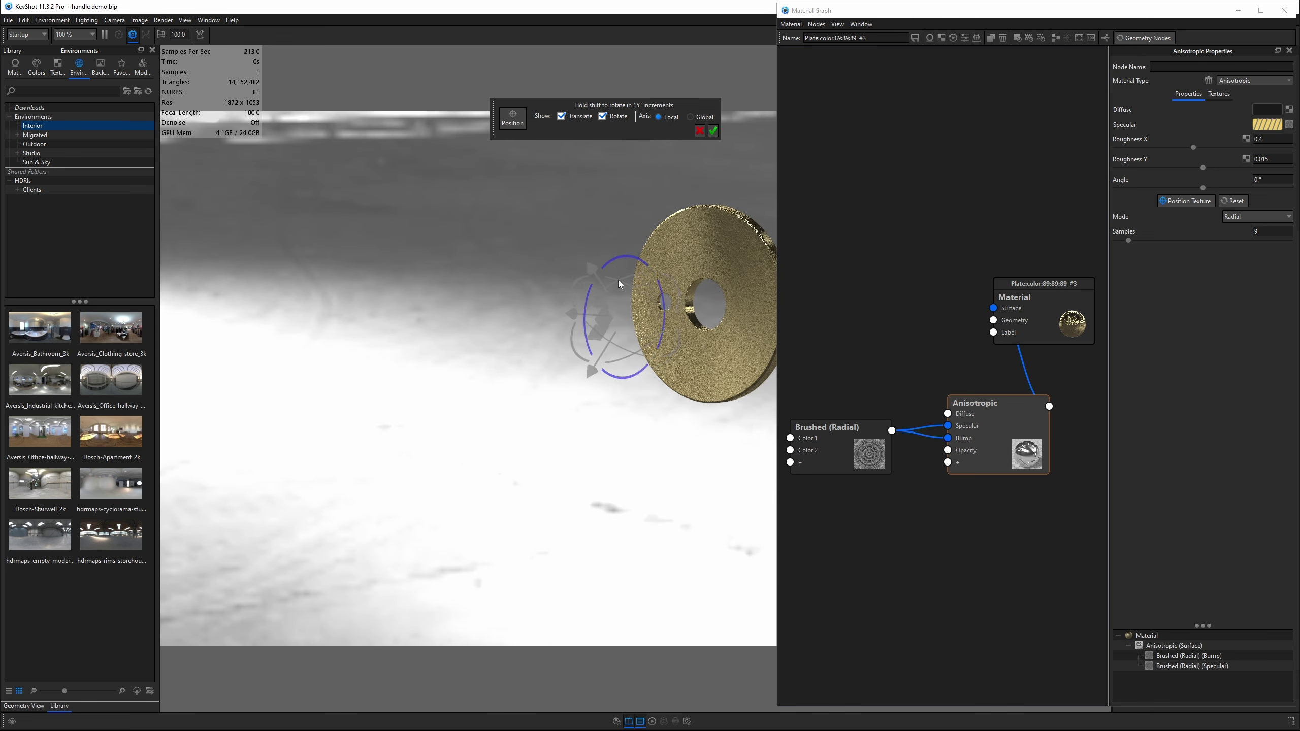
drag(617, 285, 686, 402)
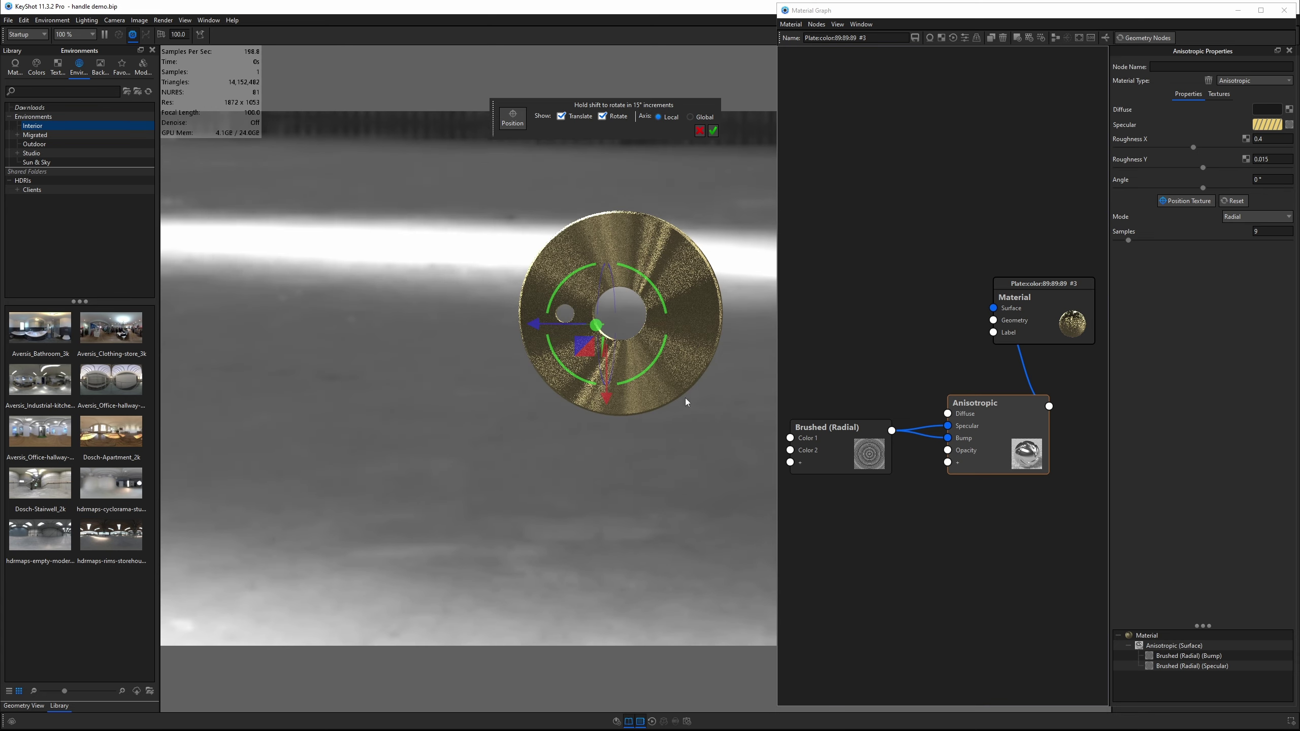
drag(569, 435, 620, 285)
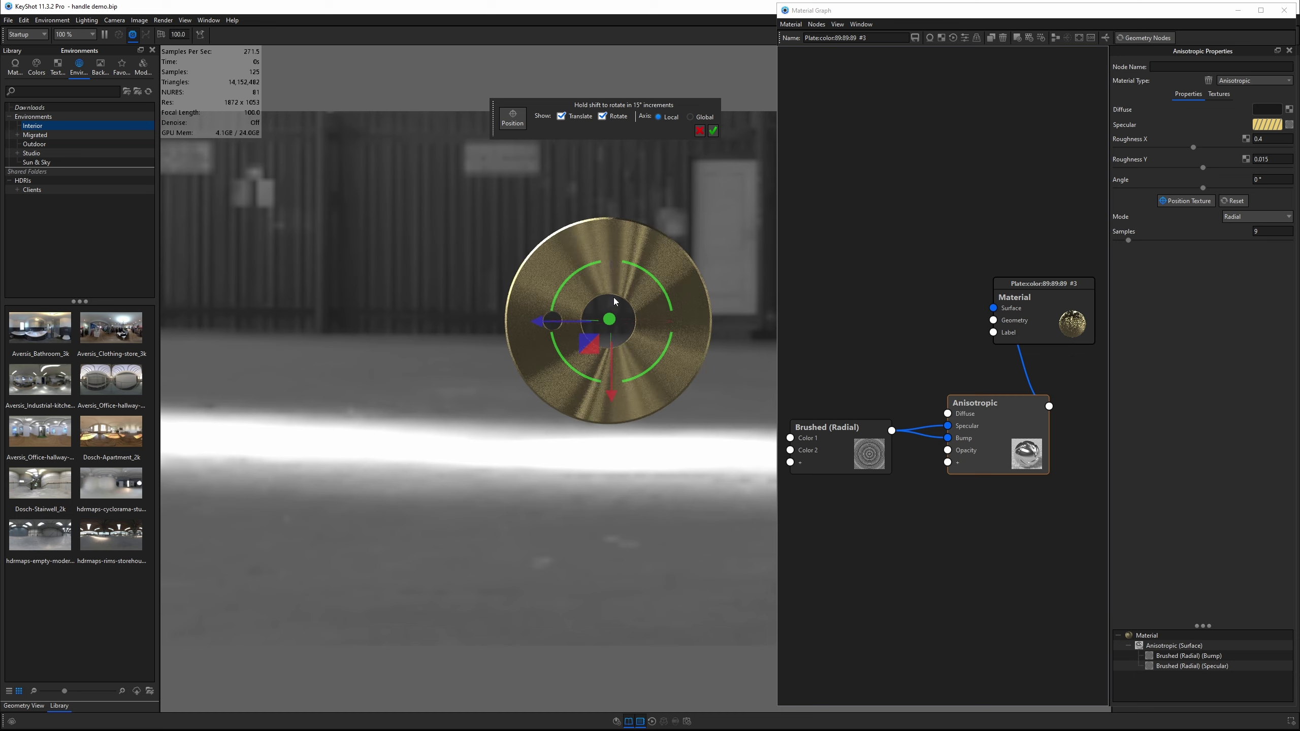
drag(674, 468, 624, 472)
click(713, 131)
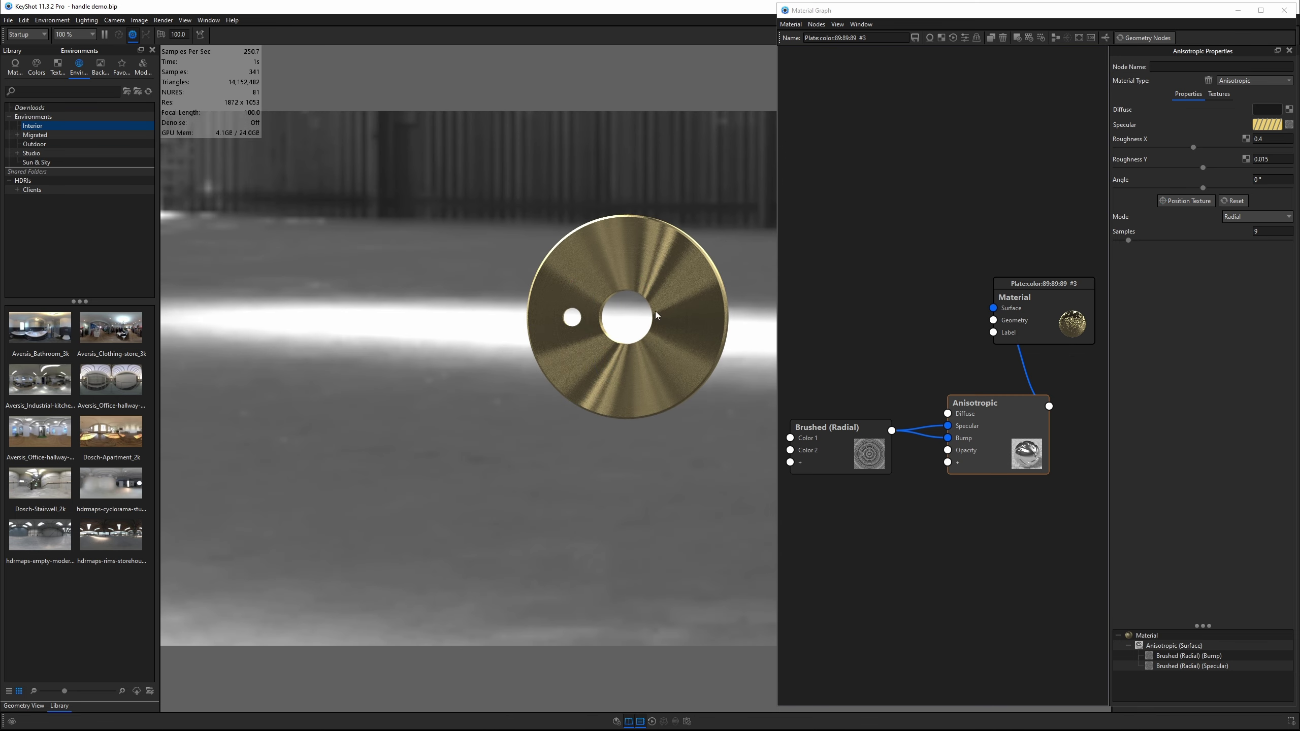
click(1283, 10)
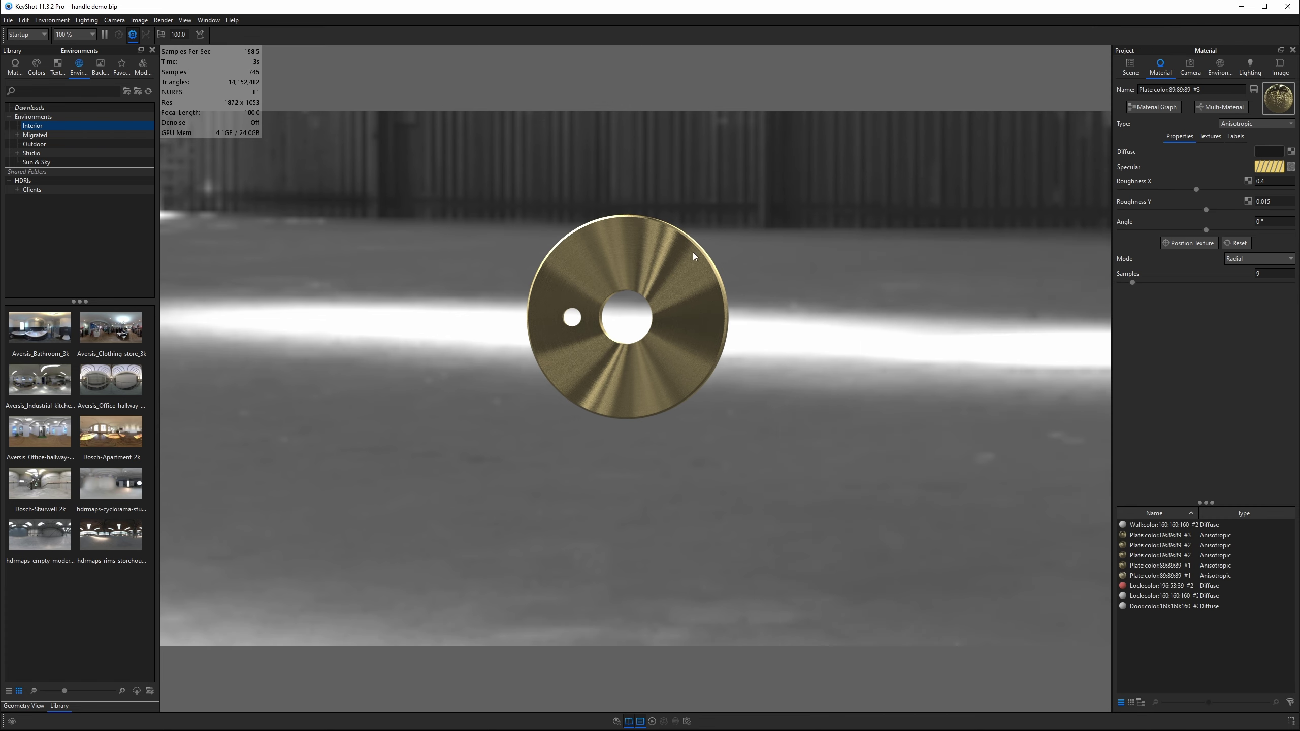
- Bring the hidden parts back into view and open the material graph of the handle's slotted end cap
right_click(749, 224)
click(767, 252)
drag(729, 389, 838, 332)
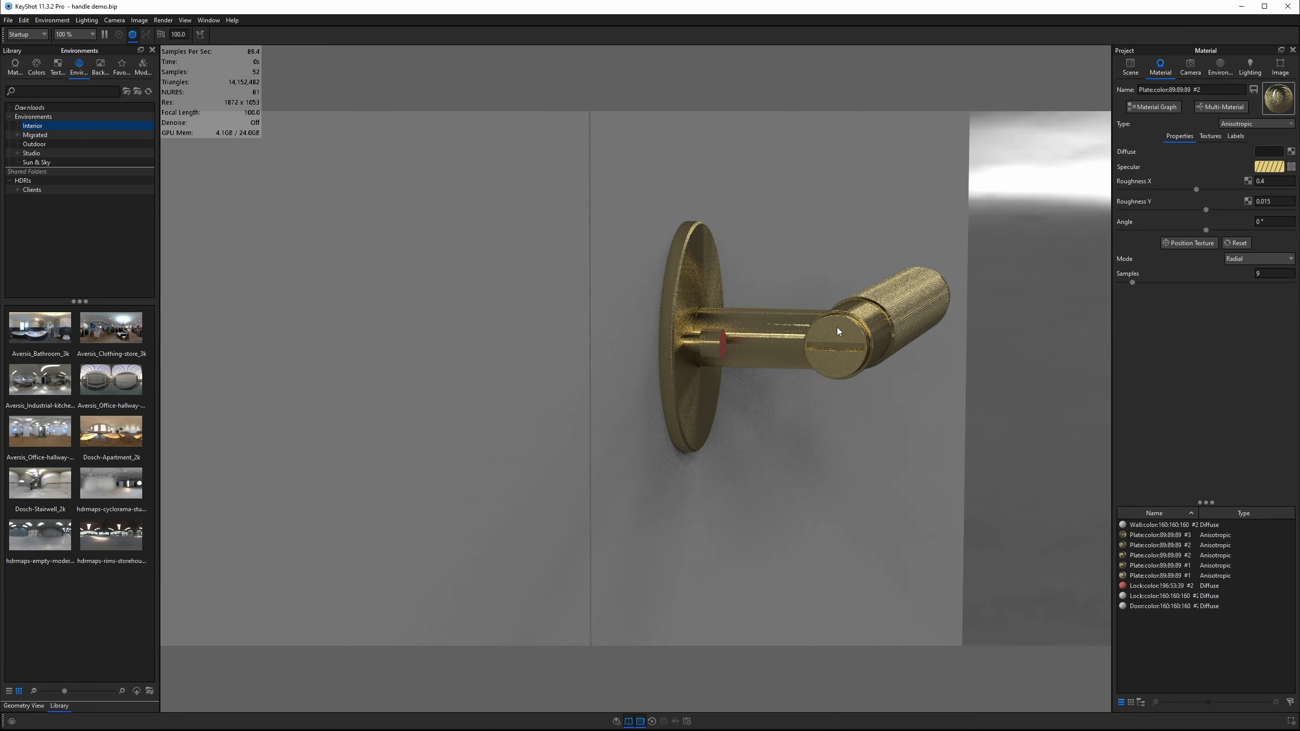
click(1164, 109)
- Rotate the end cap's anisotropic texture so its radial highlights face along the cap's axis, and apply the placement
drag(435, 337, 634, 400)
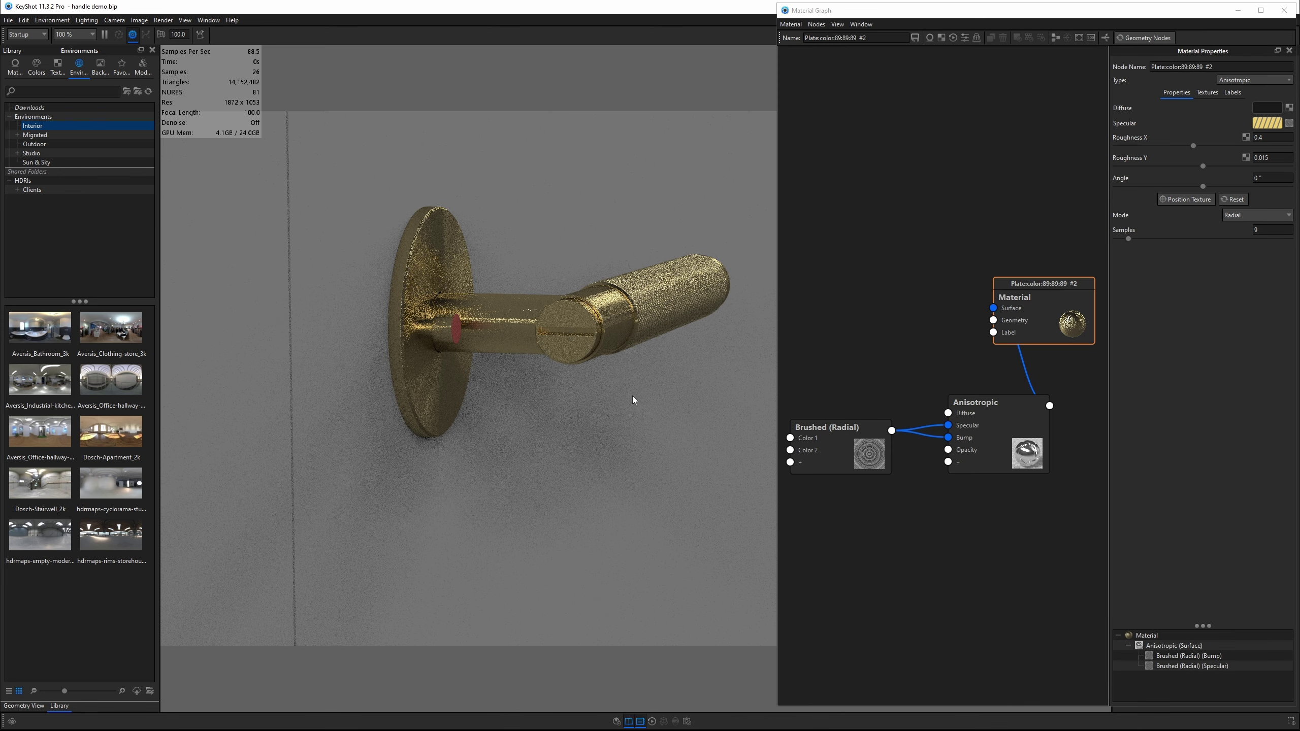
click(829, 428)
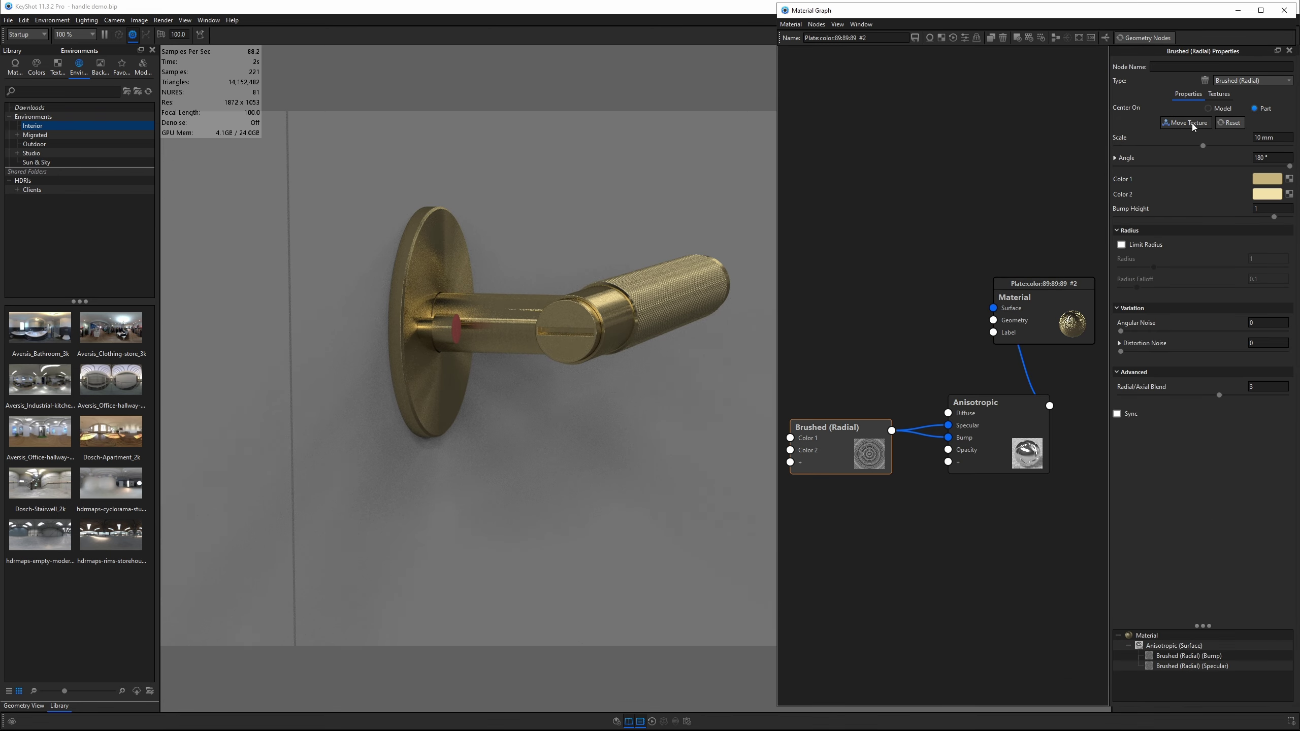
click(993, 421)
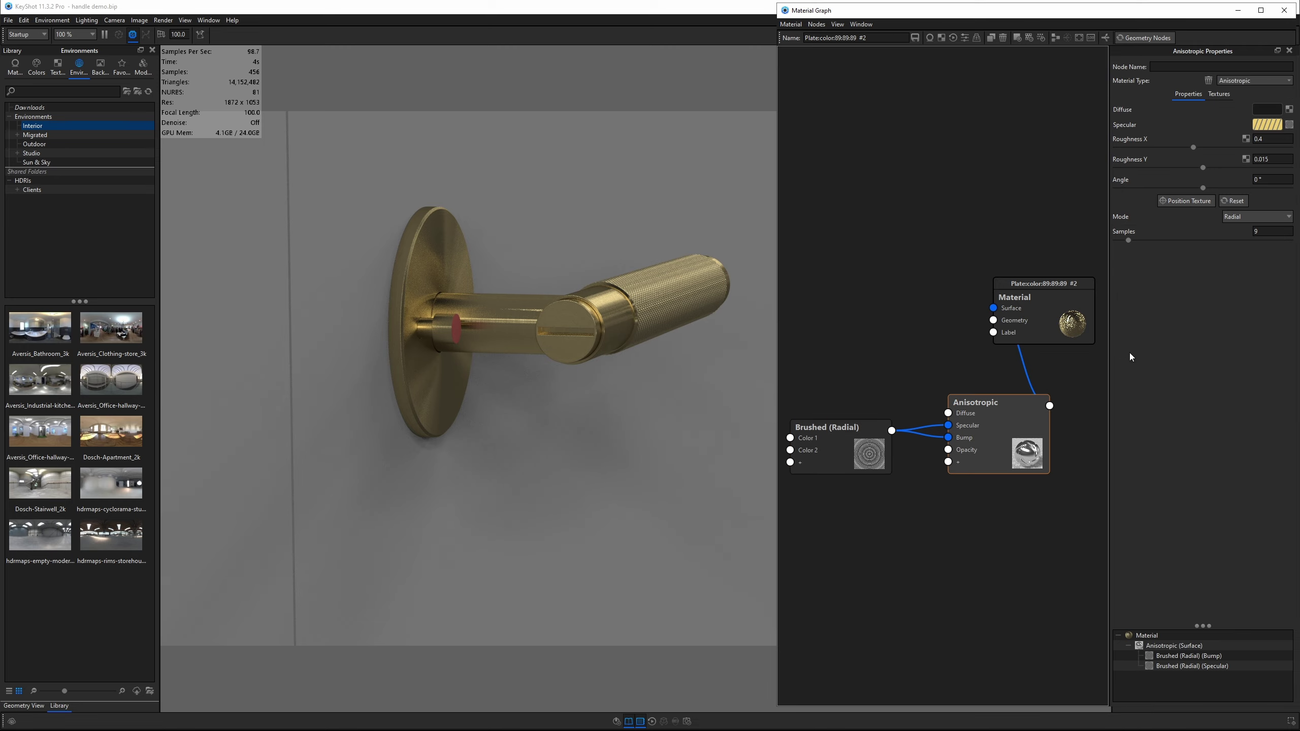
click(1186, 203)
drag(603, 403, 573, 284)
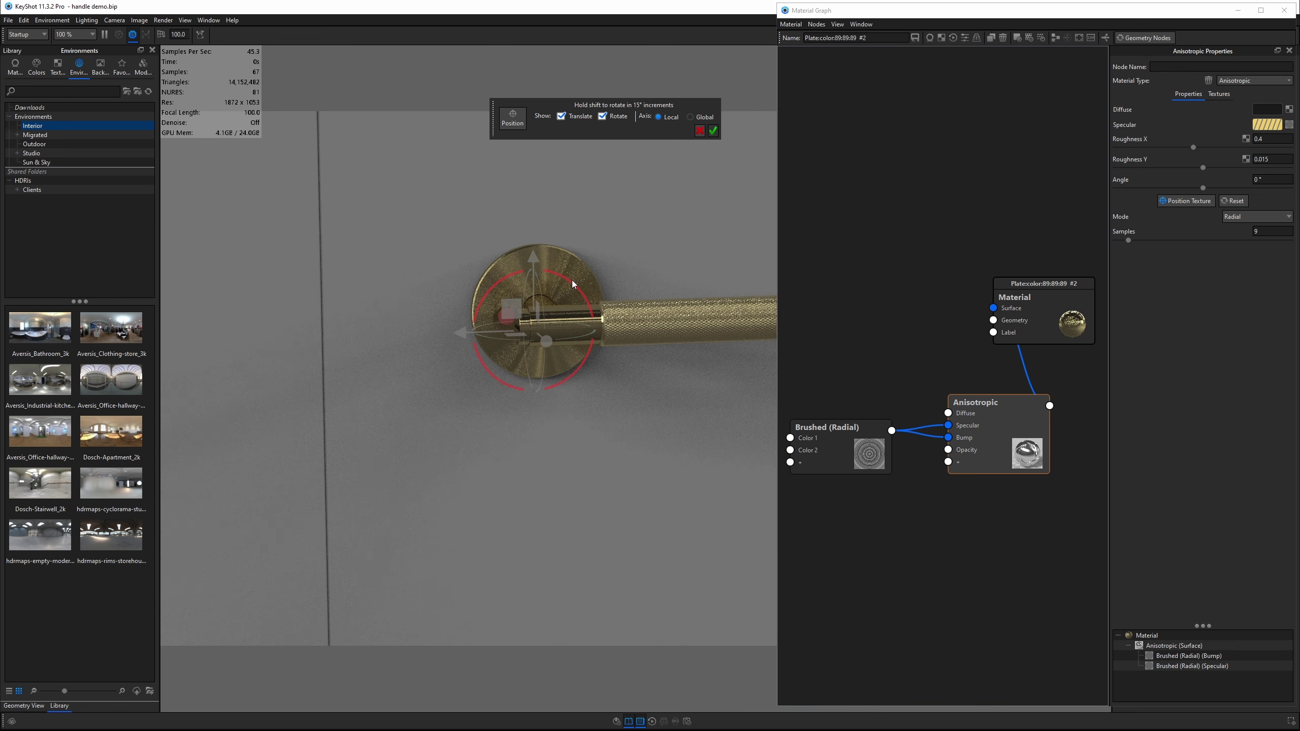
drag(487, 302, 621, 362)
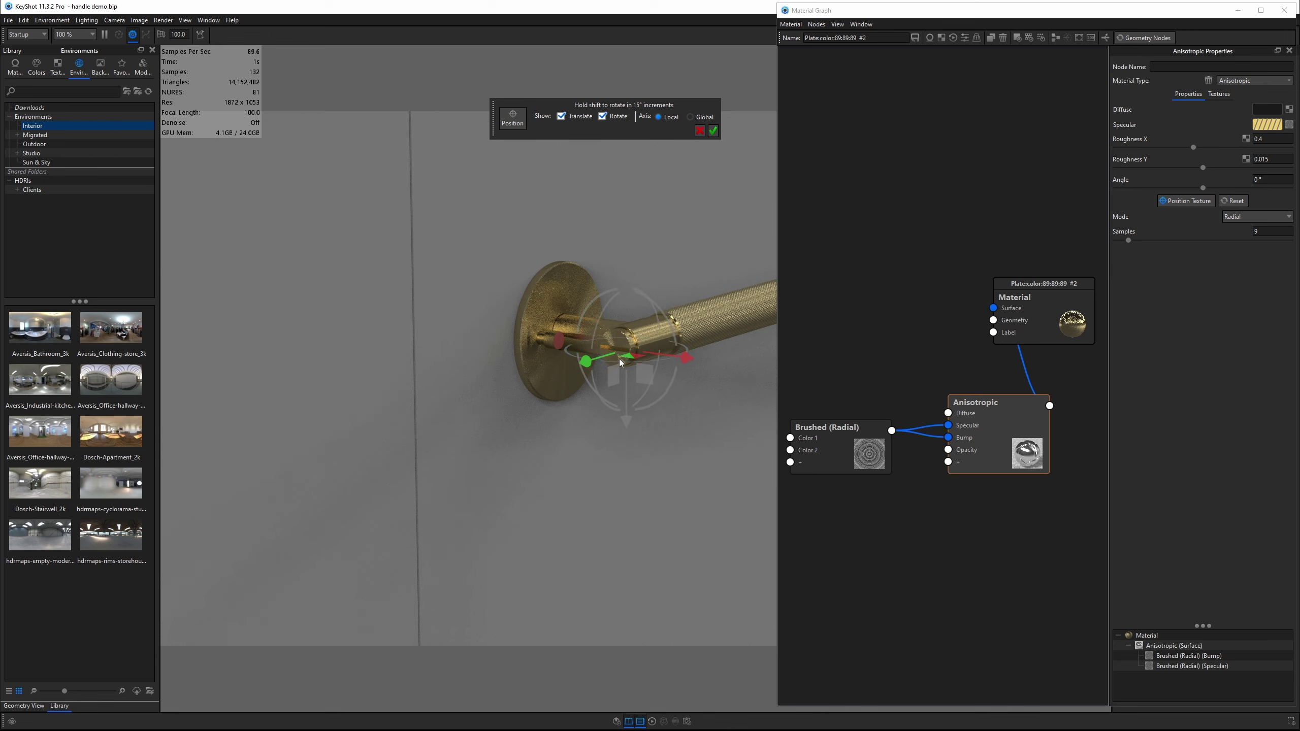
scroll(620, 362, up, 3)
click(712, 131)
scroll(605, 380, up, 3)
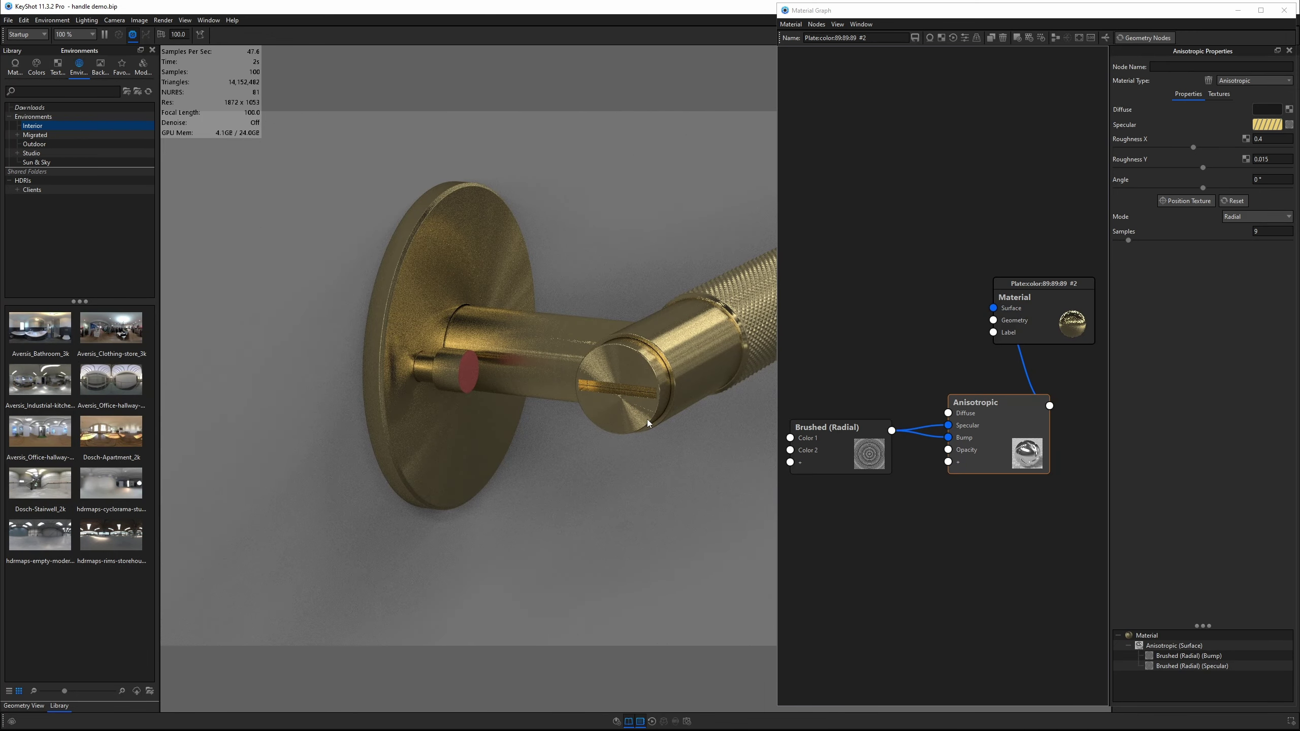
drag(623, 404, 417, 365)
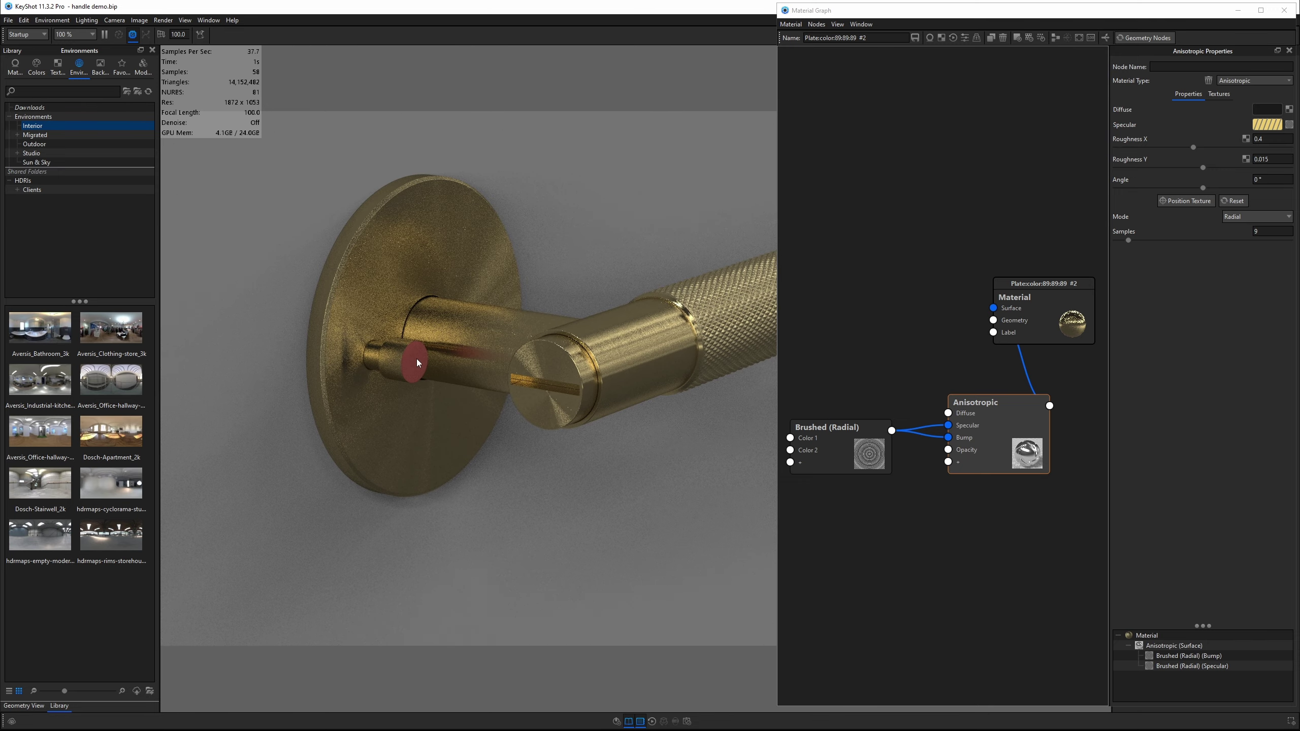
- Consult the reference photo and paste the copied brushed brass material onto the red end face of the lock knob
key(alt+Tab)
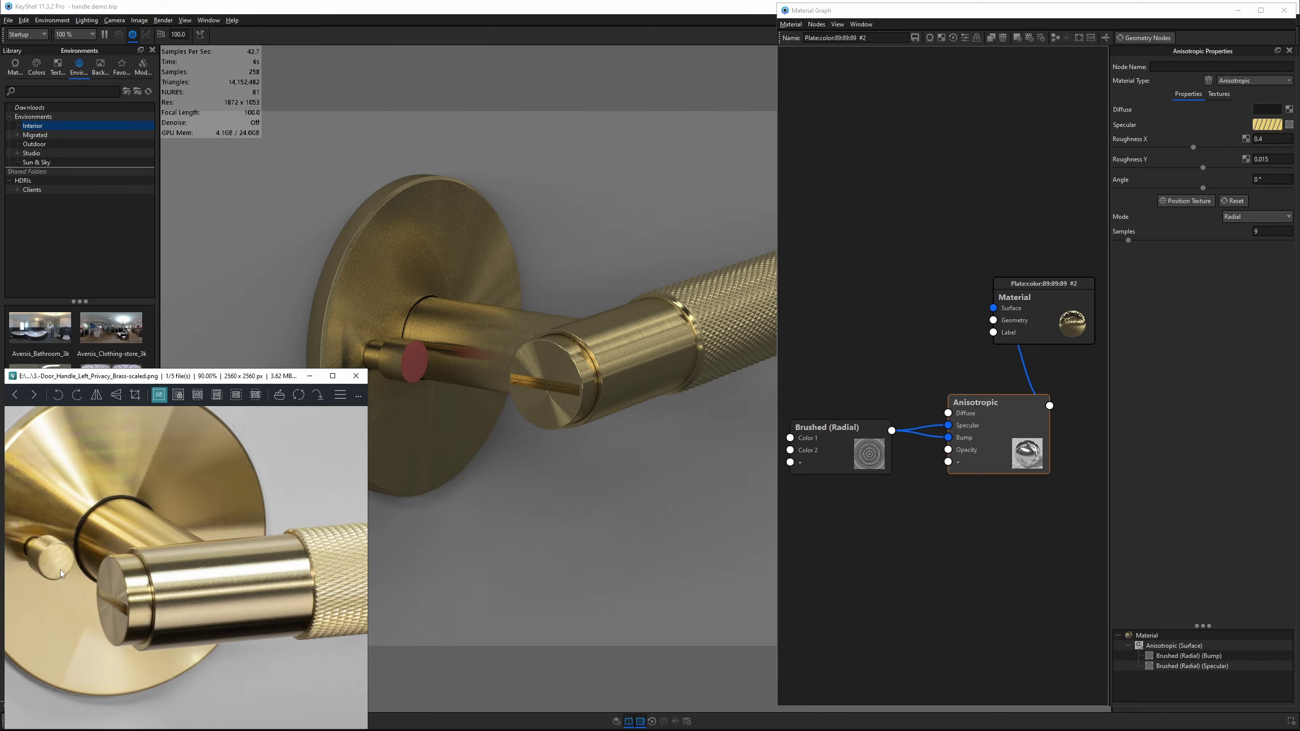
drag(544, 498, 486, 386)
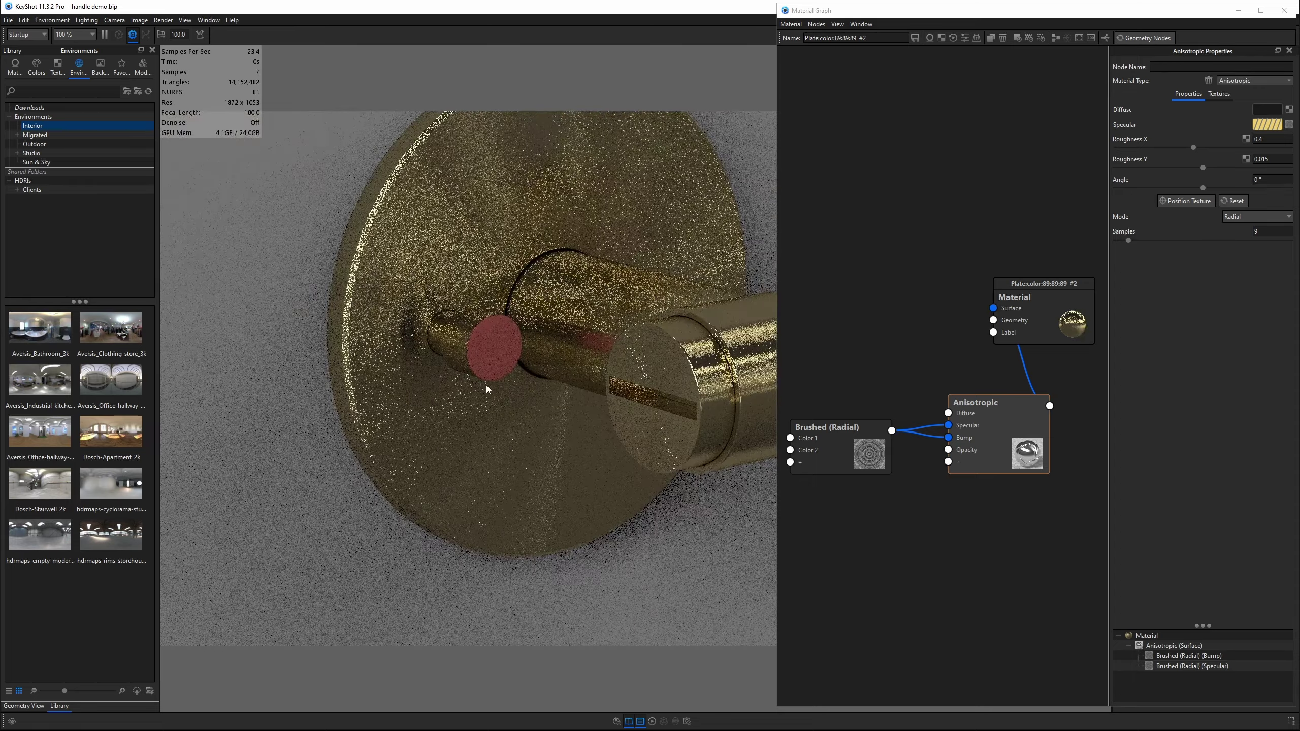
scroll(486, 384, up, 3)
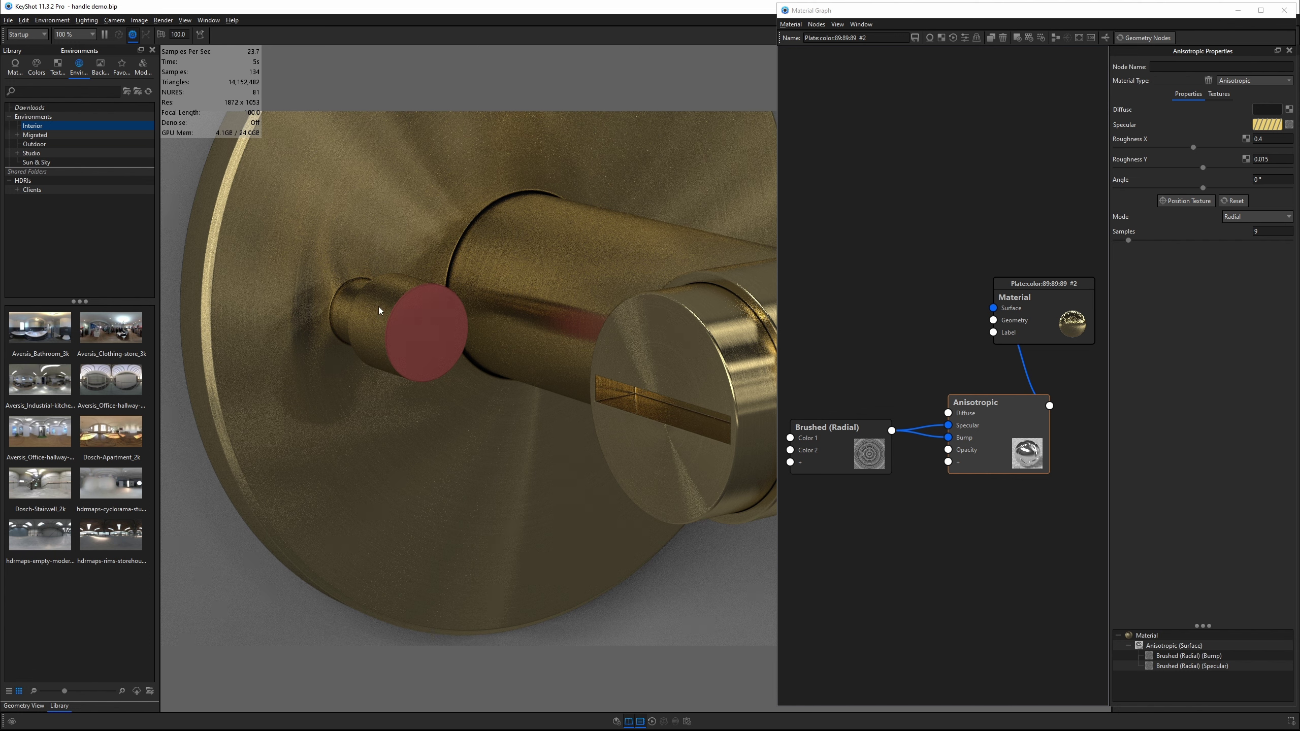
shift+right_click(417, 317)
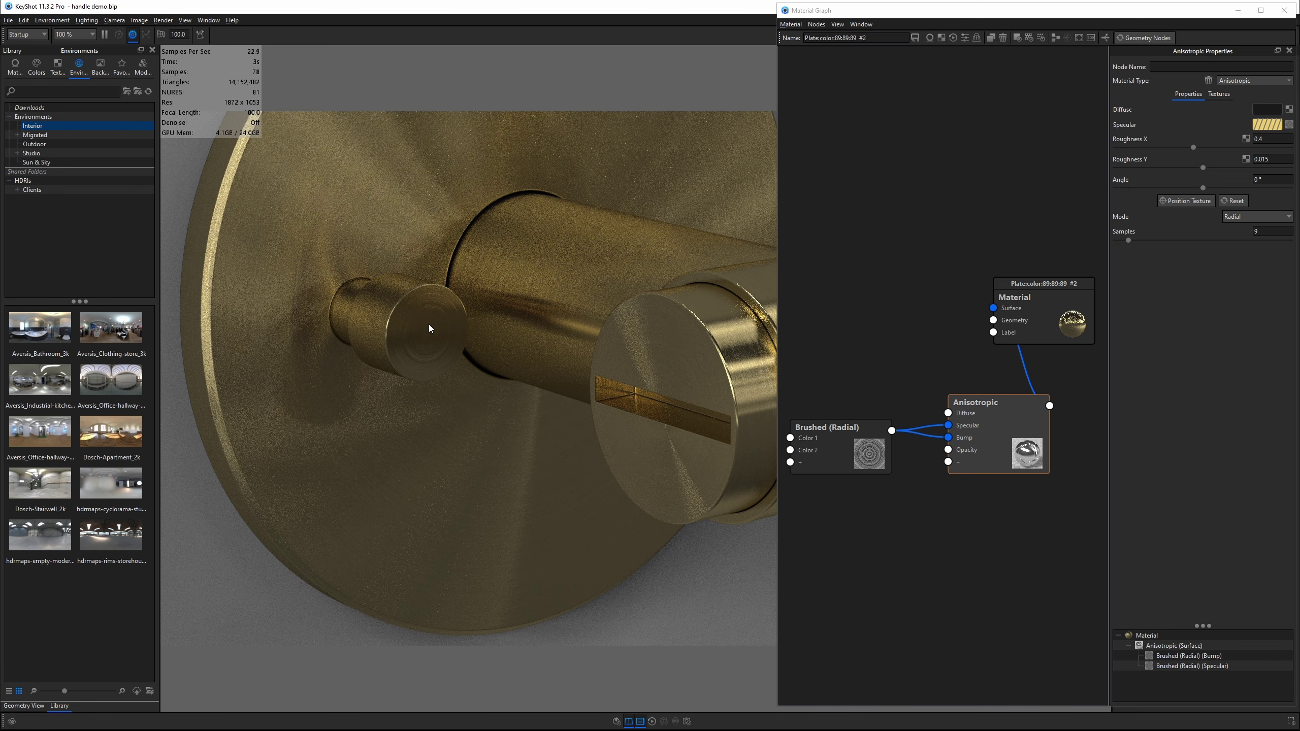
- Open the material graph of the lock knob's end face and add a Brushed texture node
click(1284, 11)
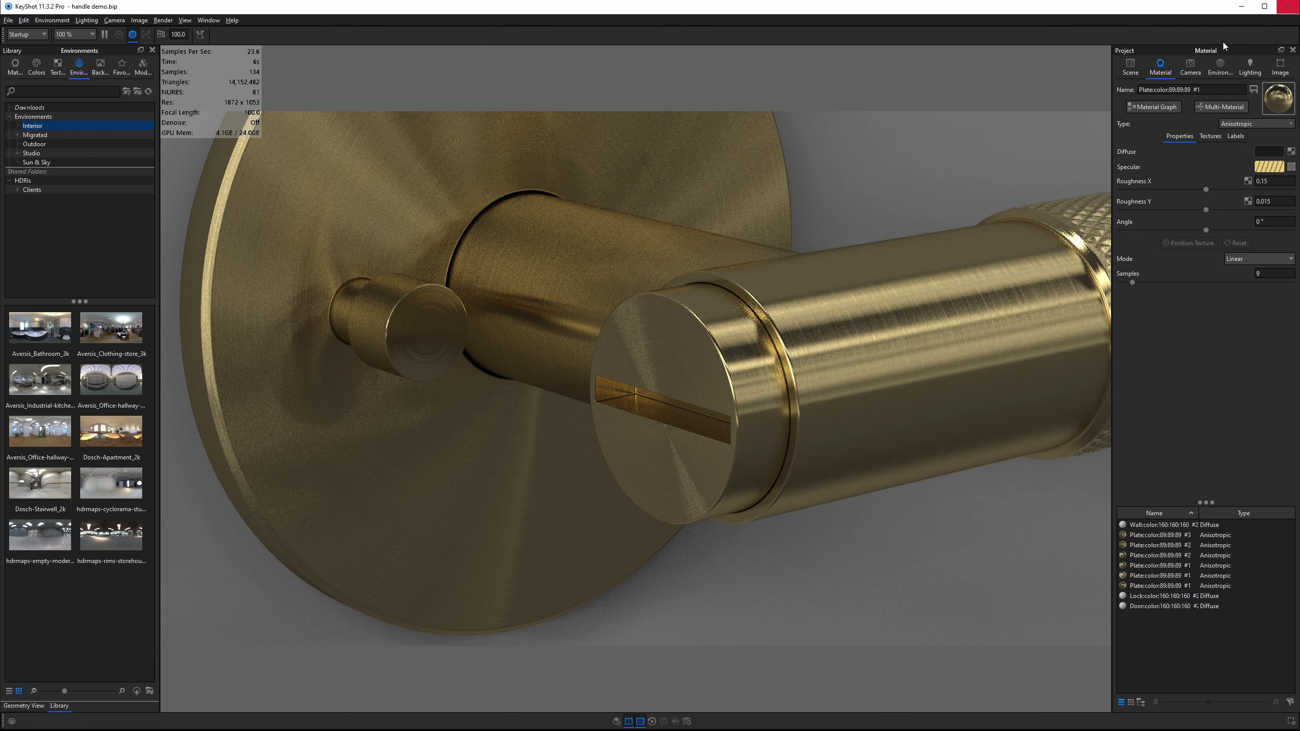
shift+right_click(445, 311)
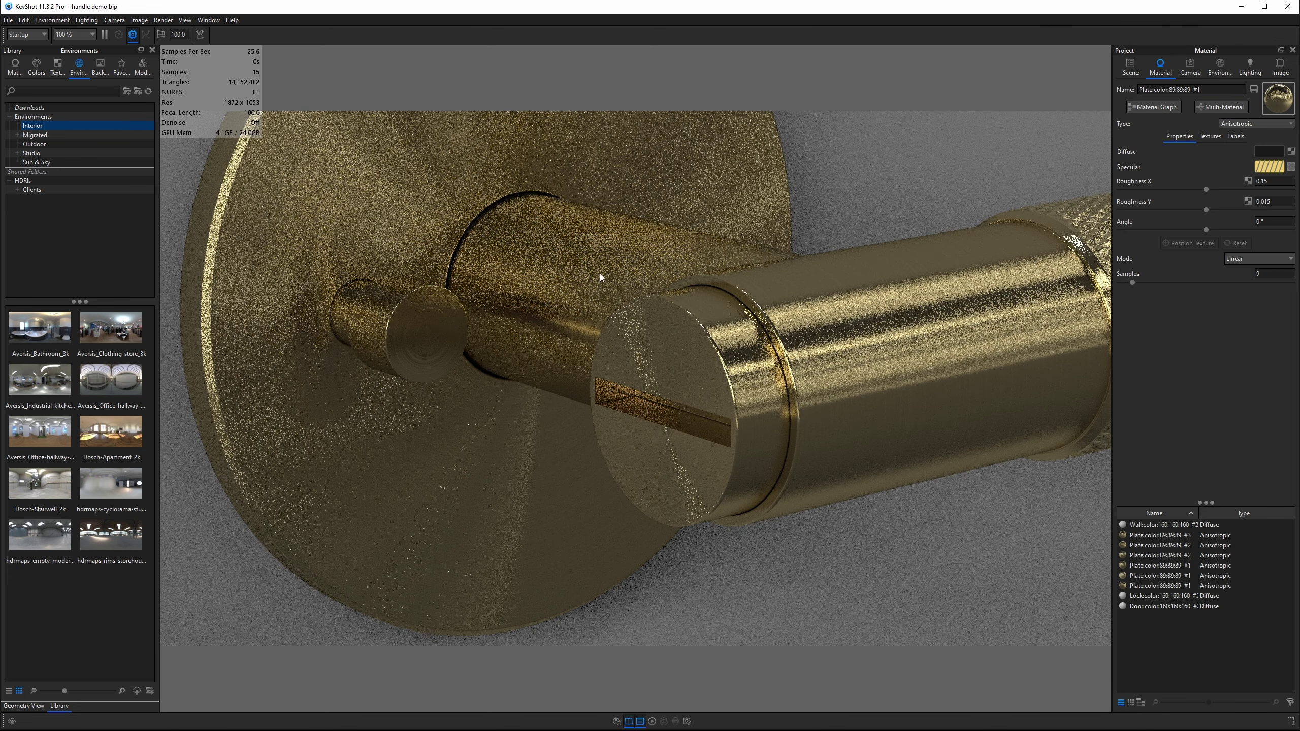
click(1166, 106)
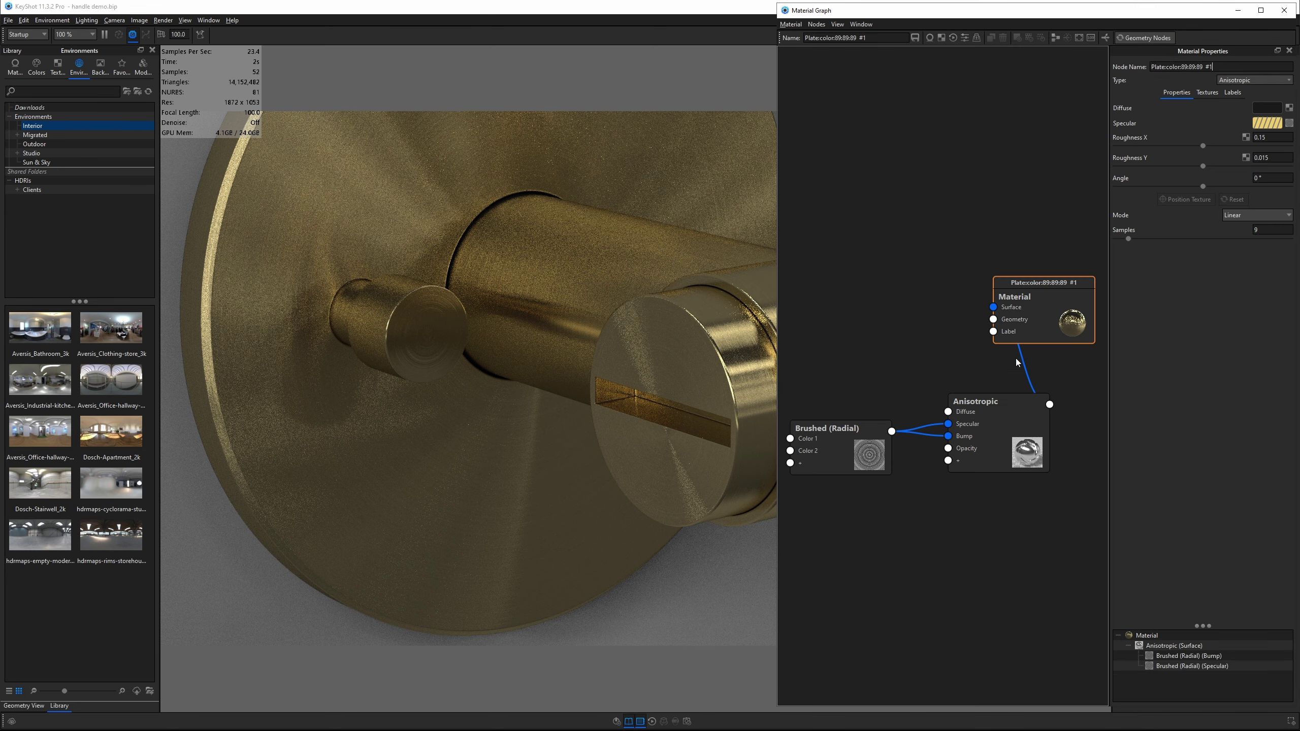
right_click(822, 306)
mouse_move(849, 330)
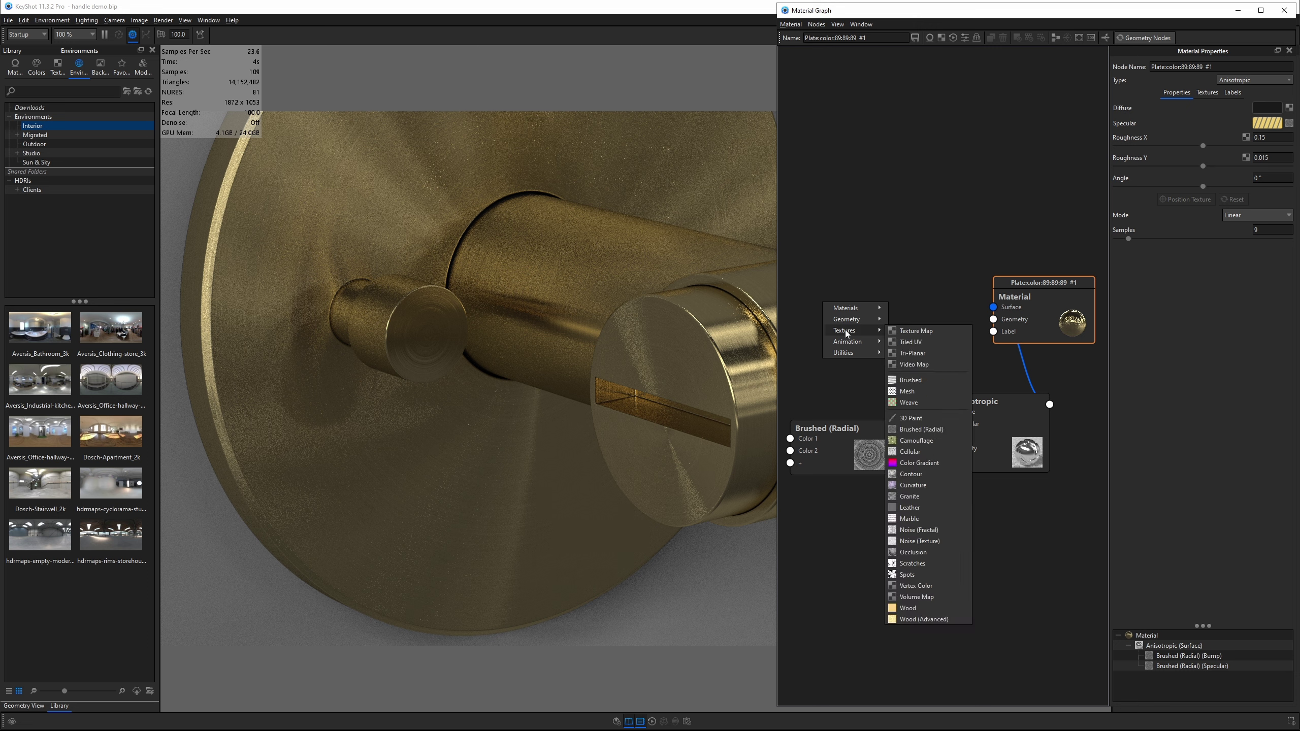
click(937, 385)
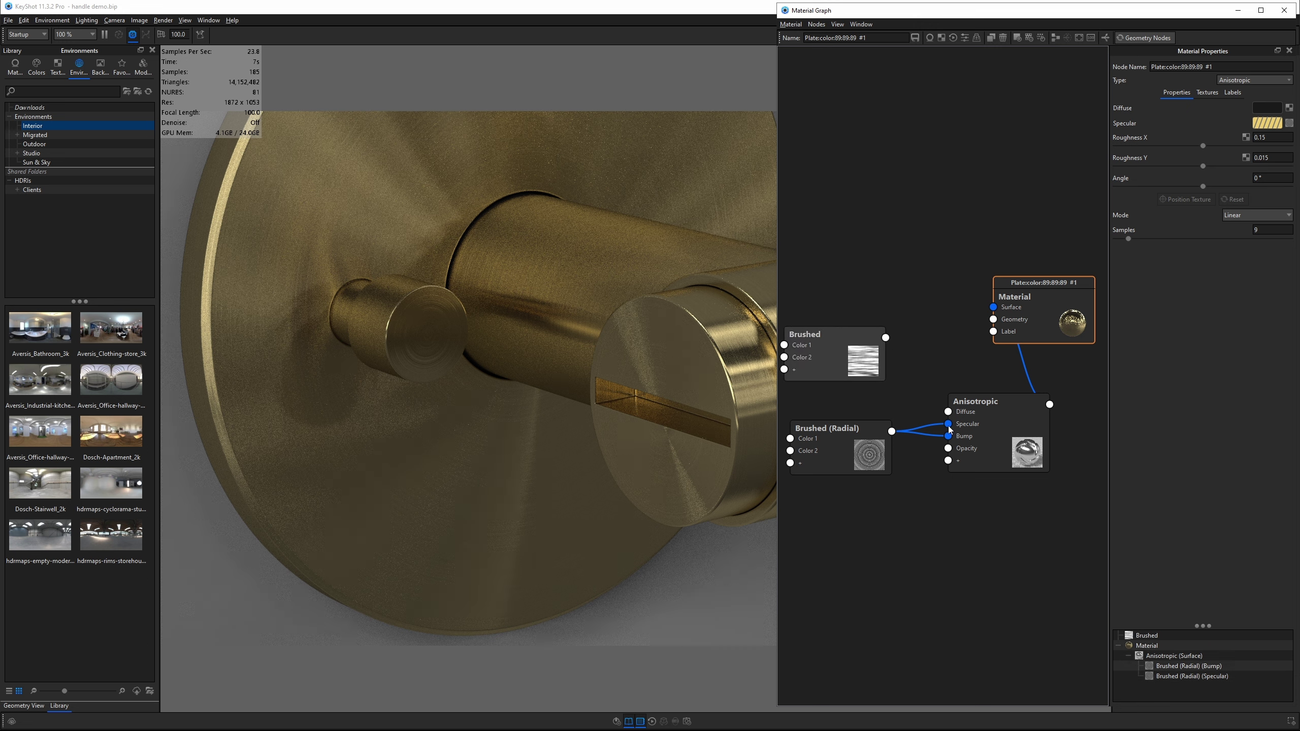
- Check Color 1 and Color 2 of the Brushed (Radial) node in the color picker
click(848, 450)
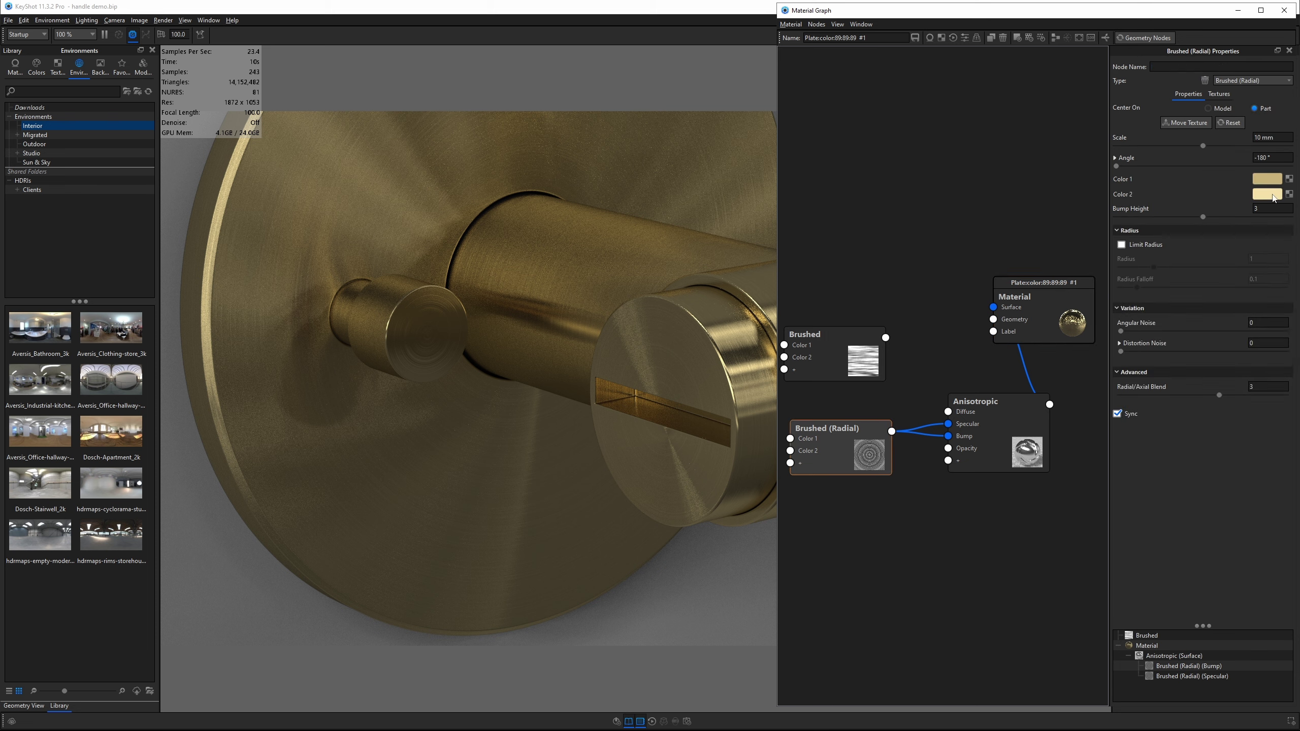
click(1266, 182)
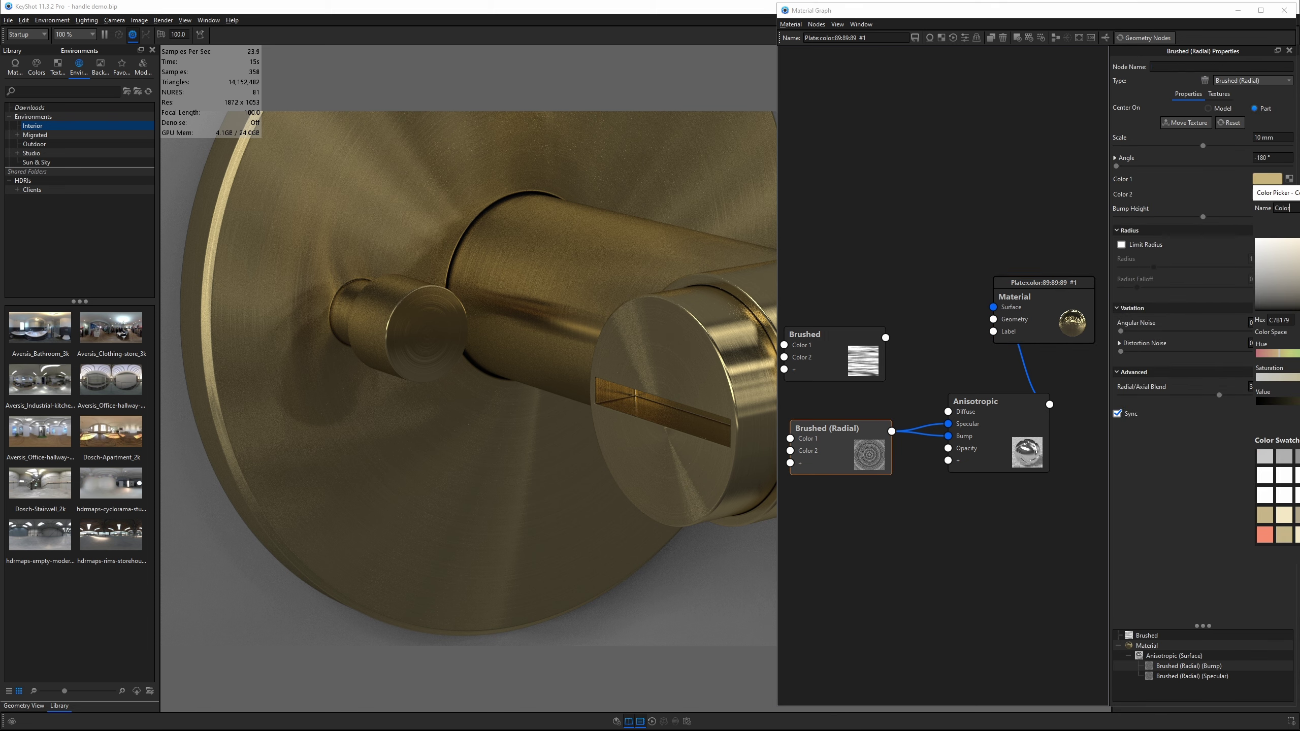
key(Escape)
click(1262, 196)
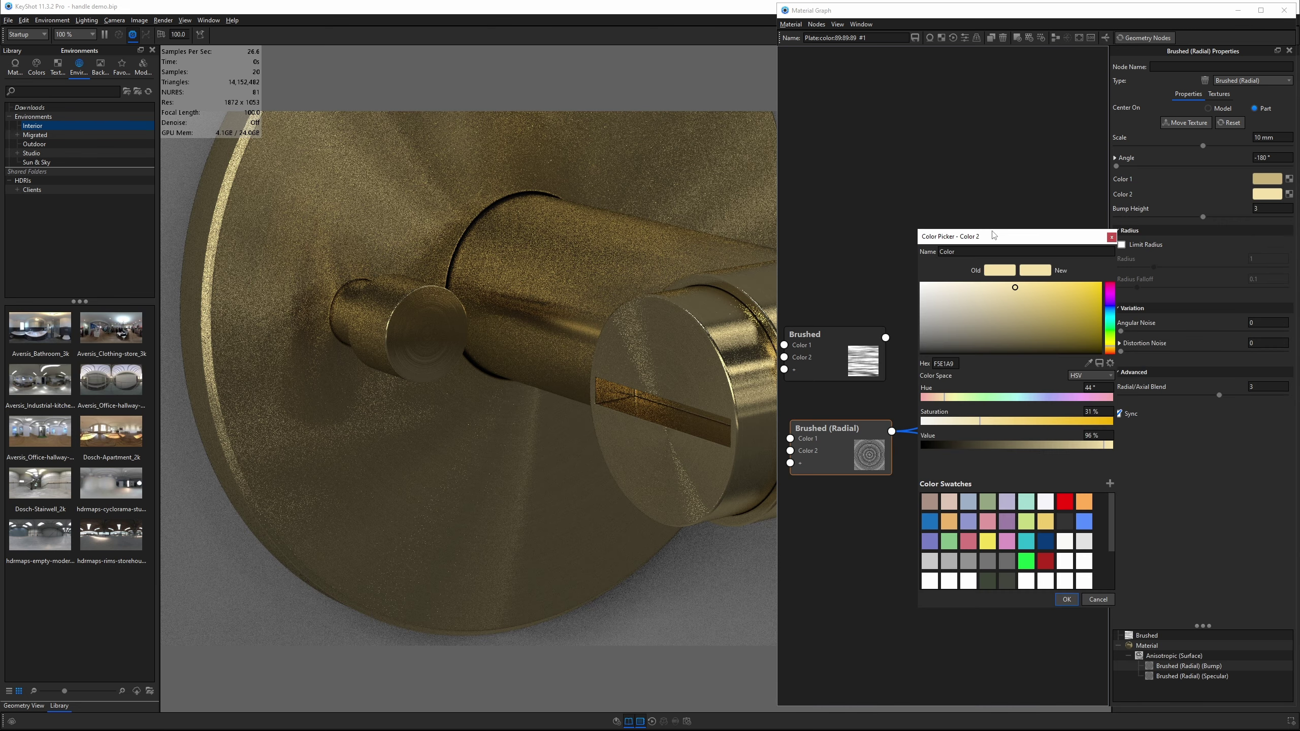
scroll(1110, 522, down, 3)
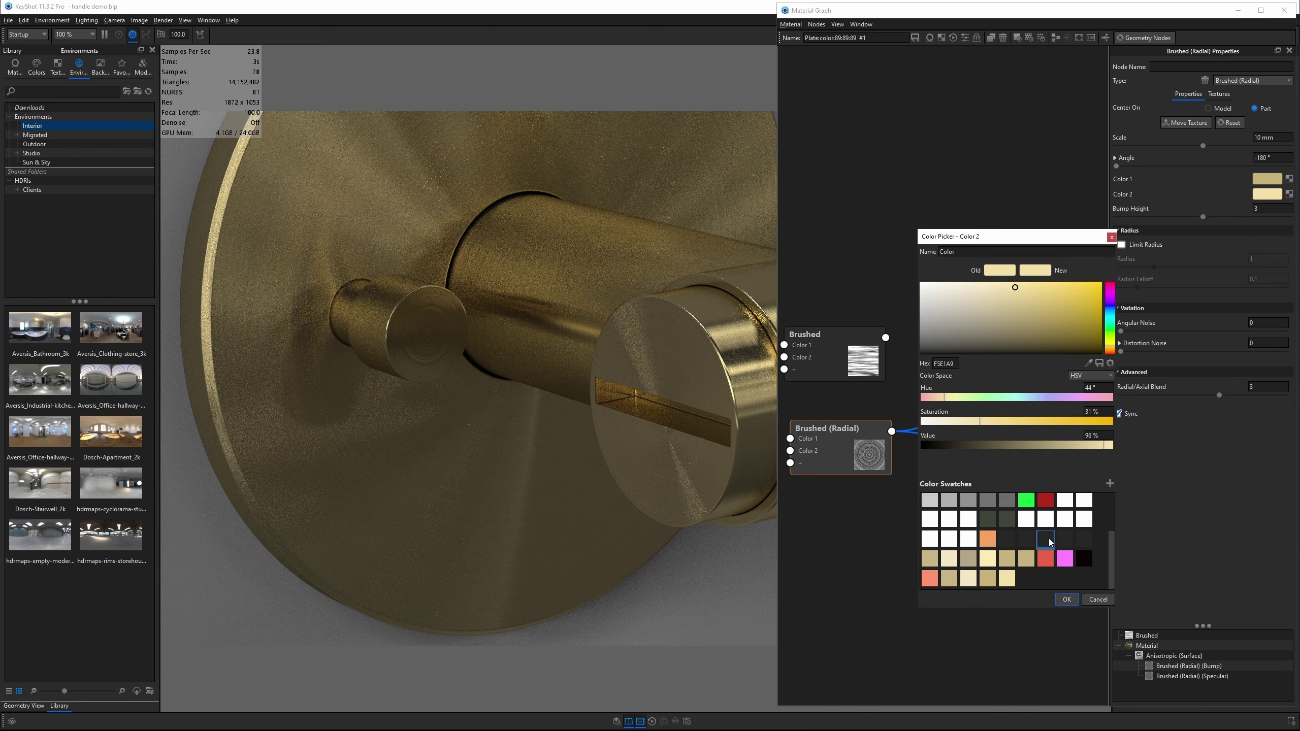
click(1066, 599)
- Set the new Brushed node's Color 1 to the saved tan brass swatch and Color 2 to the pale cream one
click(833, 352)
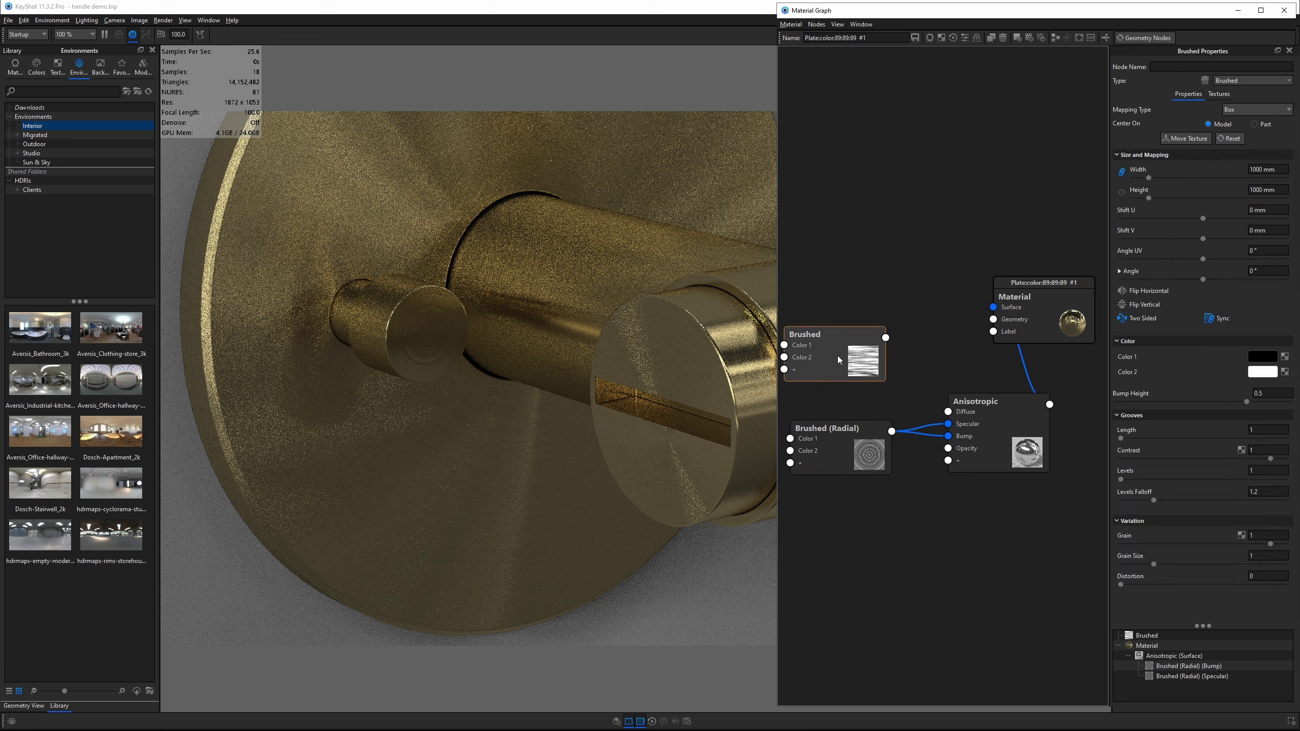
click(1262, 356)
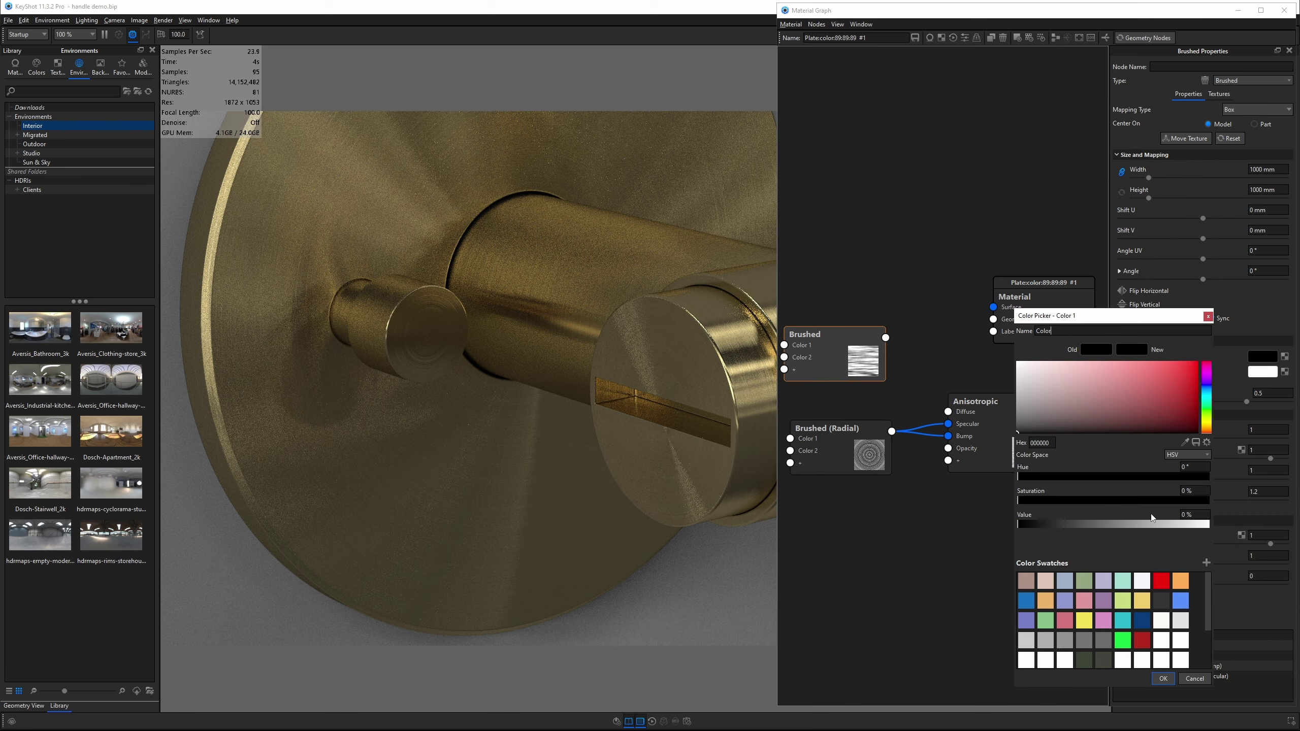
scroll(1085, 640, down, 3)
click(1104, 637)
click(1162, 678)
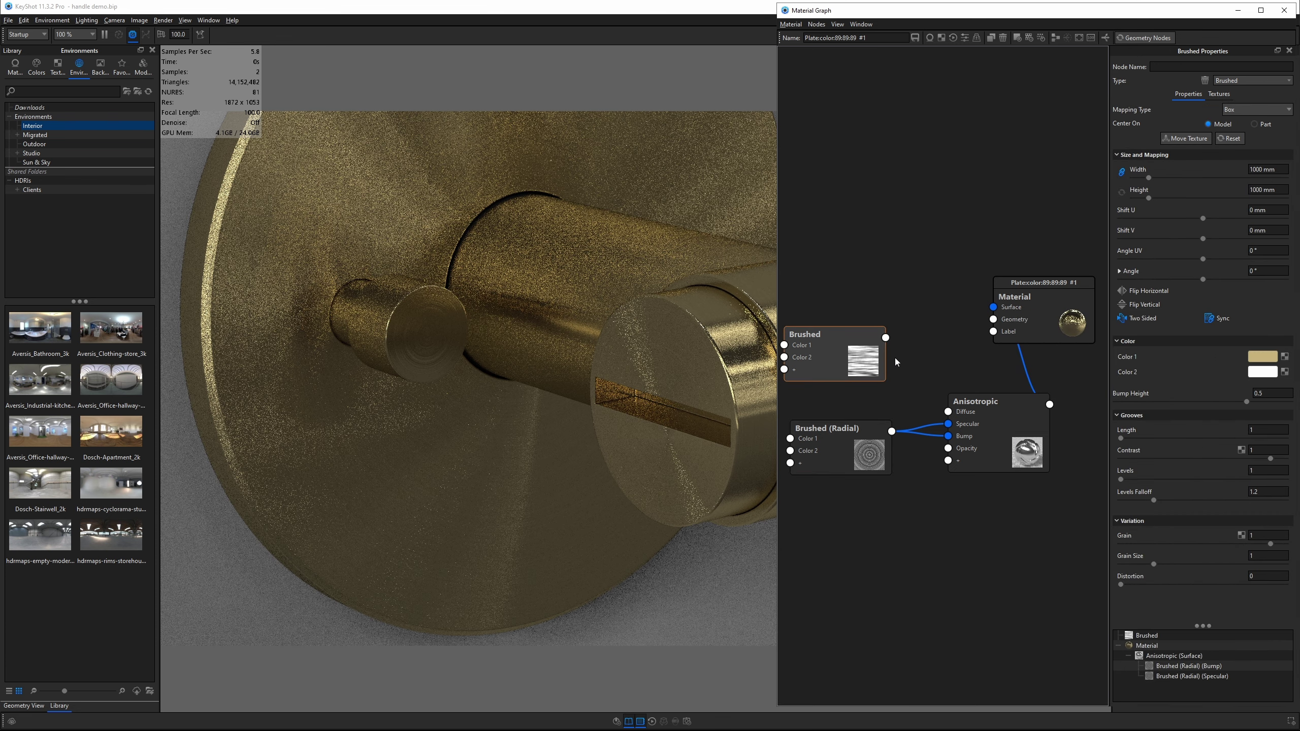
click(1262, 371)
click(1011, 635)
click(1070, 654)
- Connect the Brushed node to the Anisotropic node's Specular input in place of Brushed (Radial), and delete the Brushed (Radial) node
mouse_move(870, 358)
mouse_down()
mouse_move(953, 415)
mouse_move(916, 373)
mouse_move(860, 443)
mouse_up()
drag(899, 355, 948, 423)
click(853, 439)
key(Delete)
drag(869, 372, 874, 406)
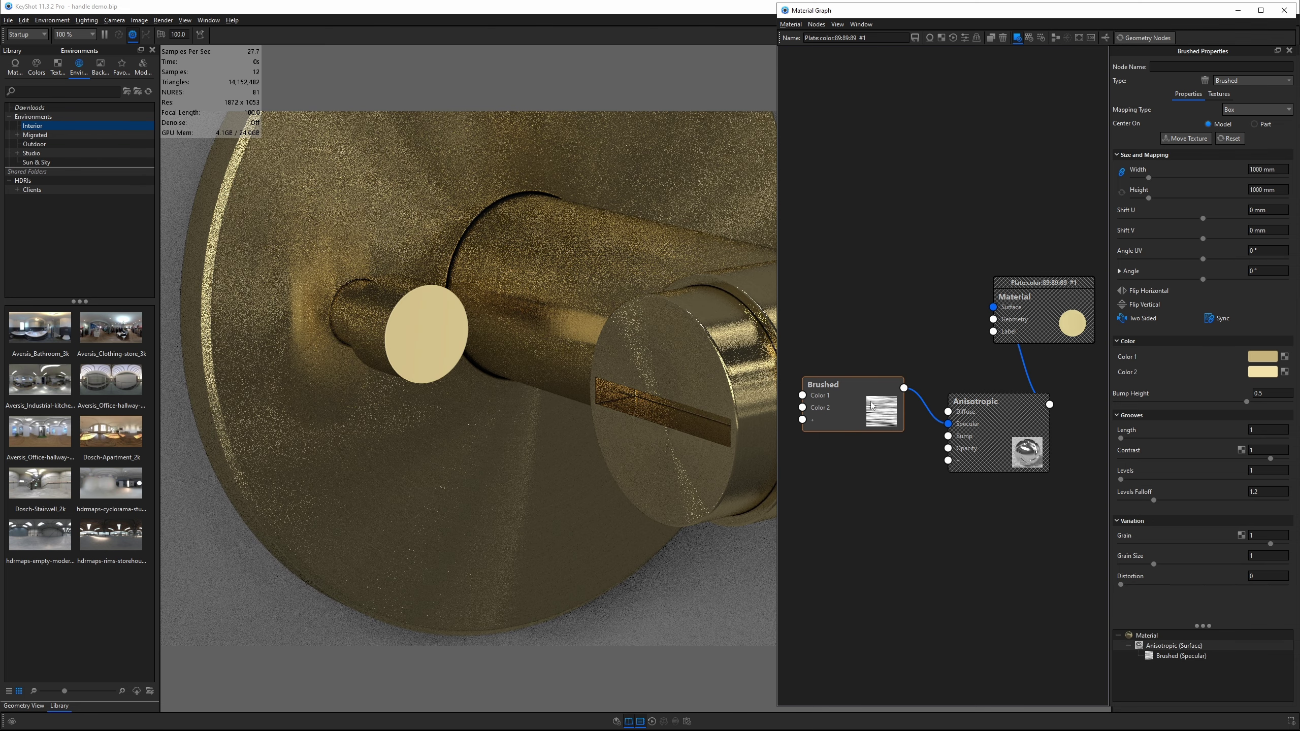
- Set the Brushed texture's Color 1 to black, its width and height to 1 mm, and its groove length to 2
click(1267, 360)
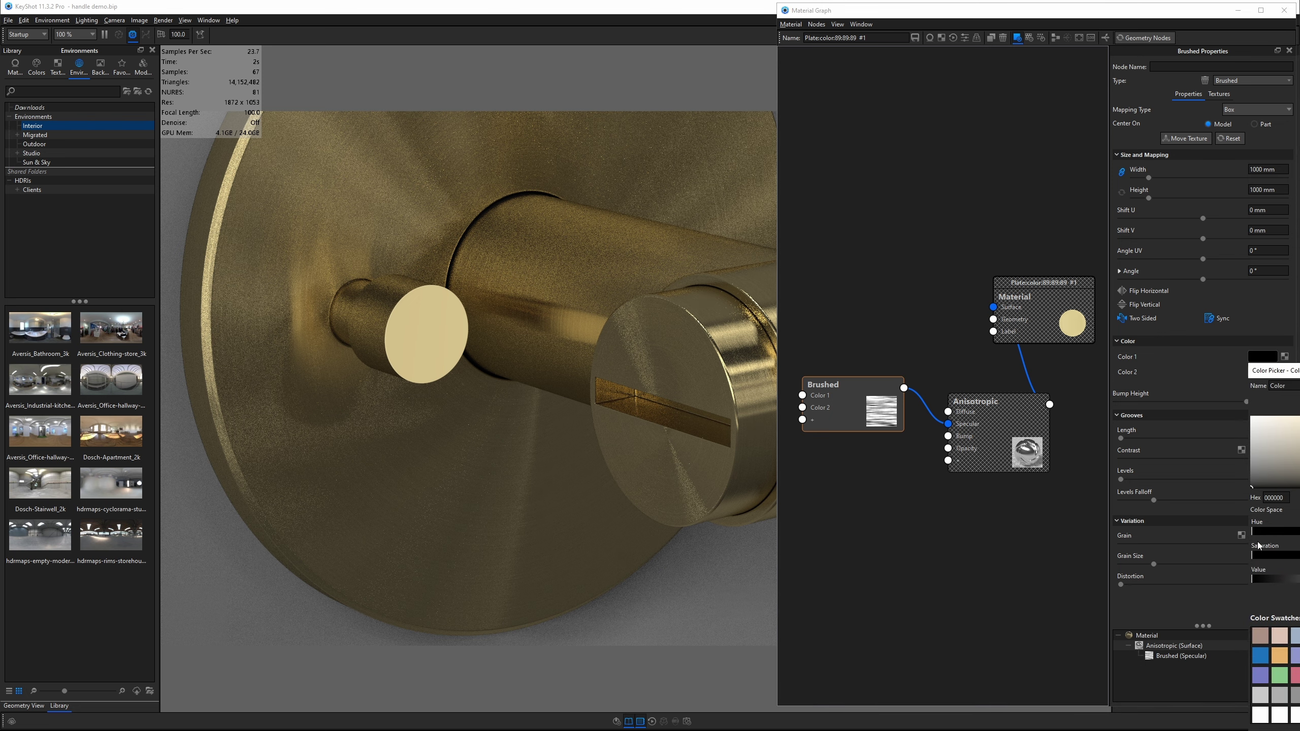
drag(1284, 371, 1004, 251)
click(1114, 616)
drag(1280, 170, 1226, 171)
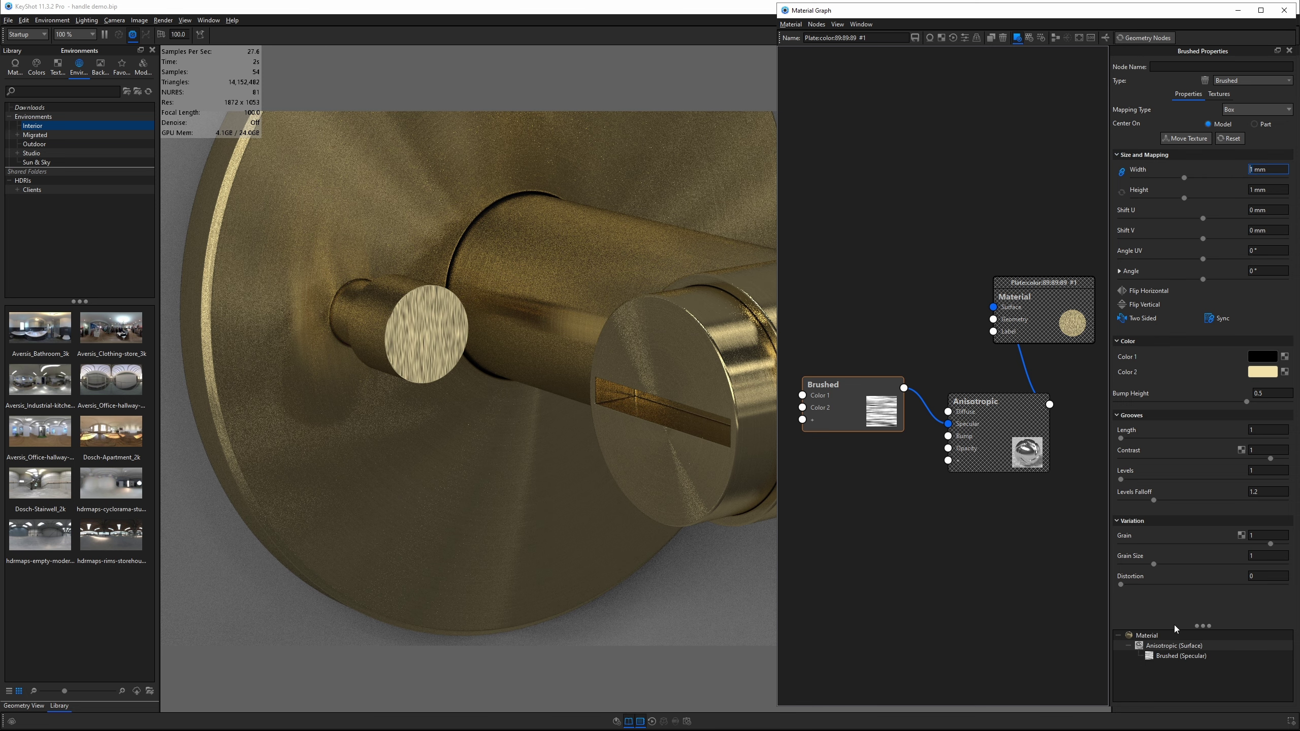
scroll(1121, 439, up, 1)
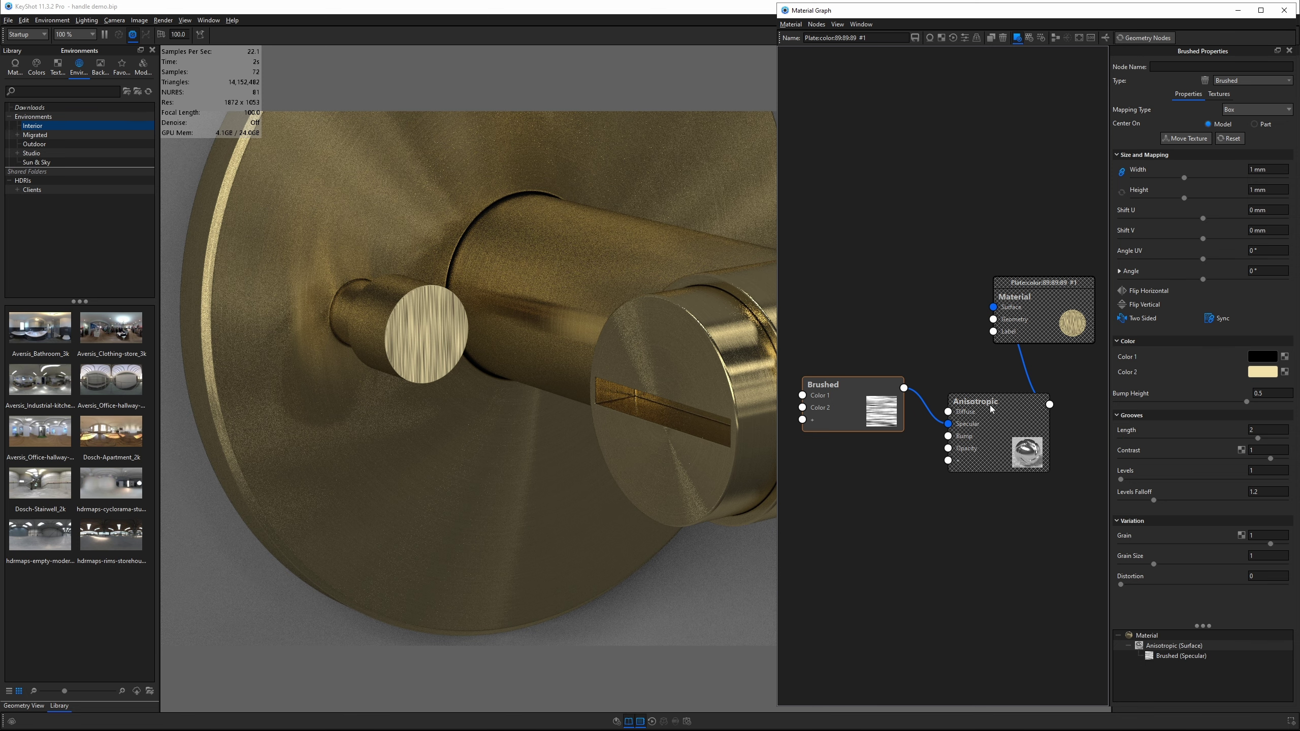
- Centre the Brushed texture on the part, rotate it so the grooves run diagonally across the knob face, and apply the placement
click(1185, 138)
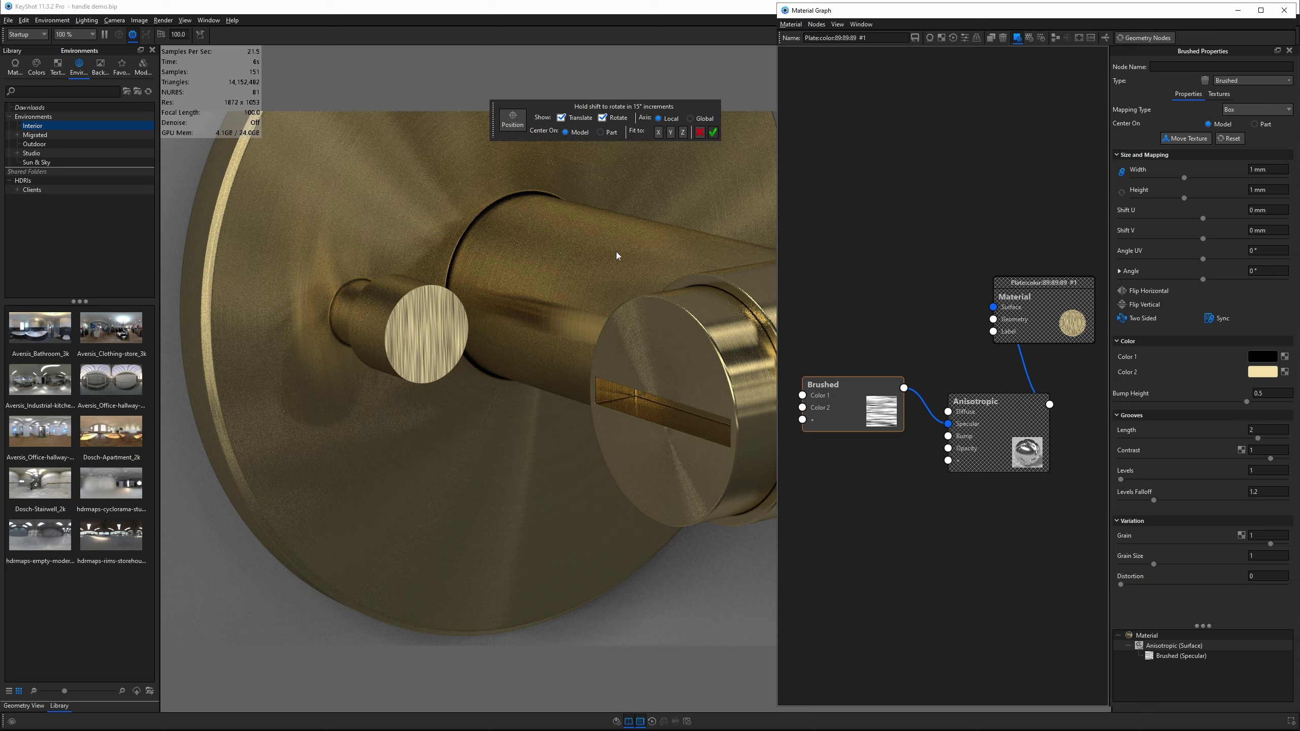
click(600, 132)
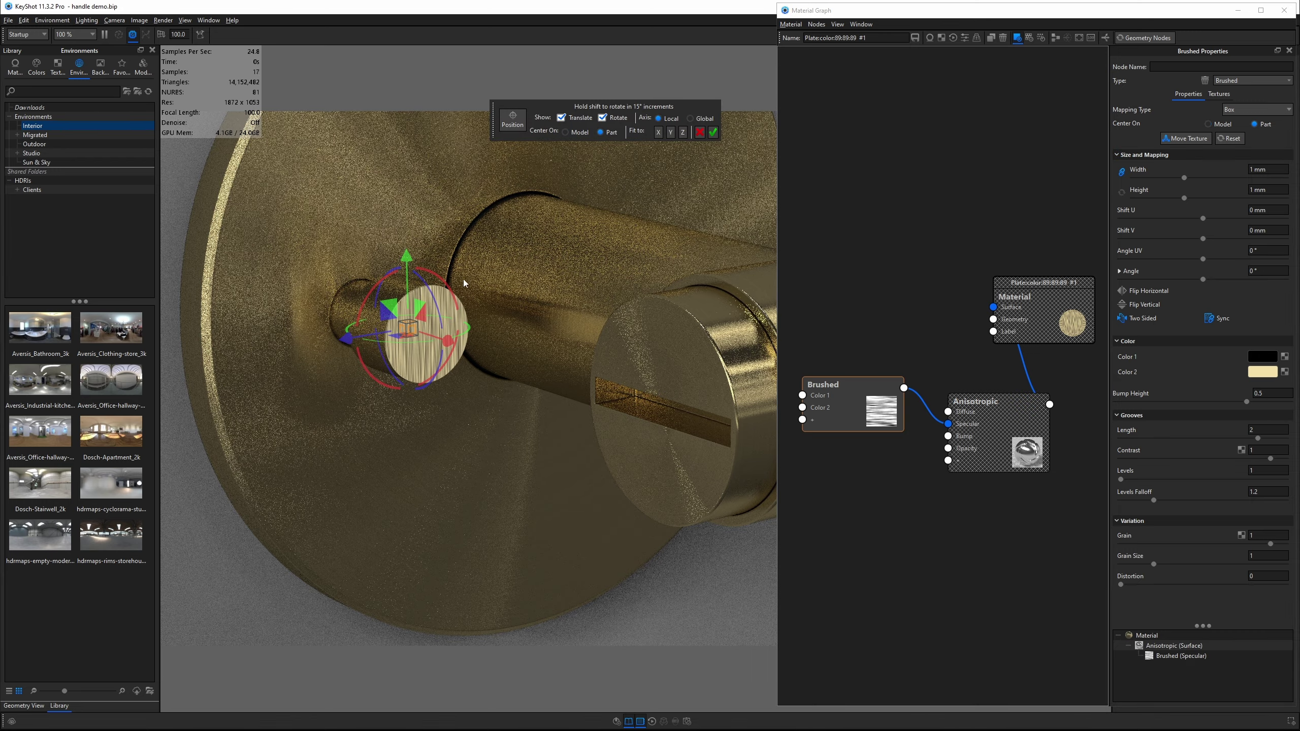
mouse_move(451, 286)
mouse_down()
mouse_move(463, 327)
mouse_move(445, 374)
mouse_up()
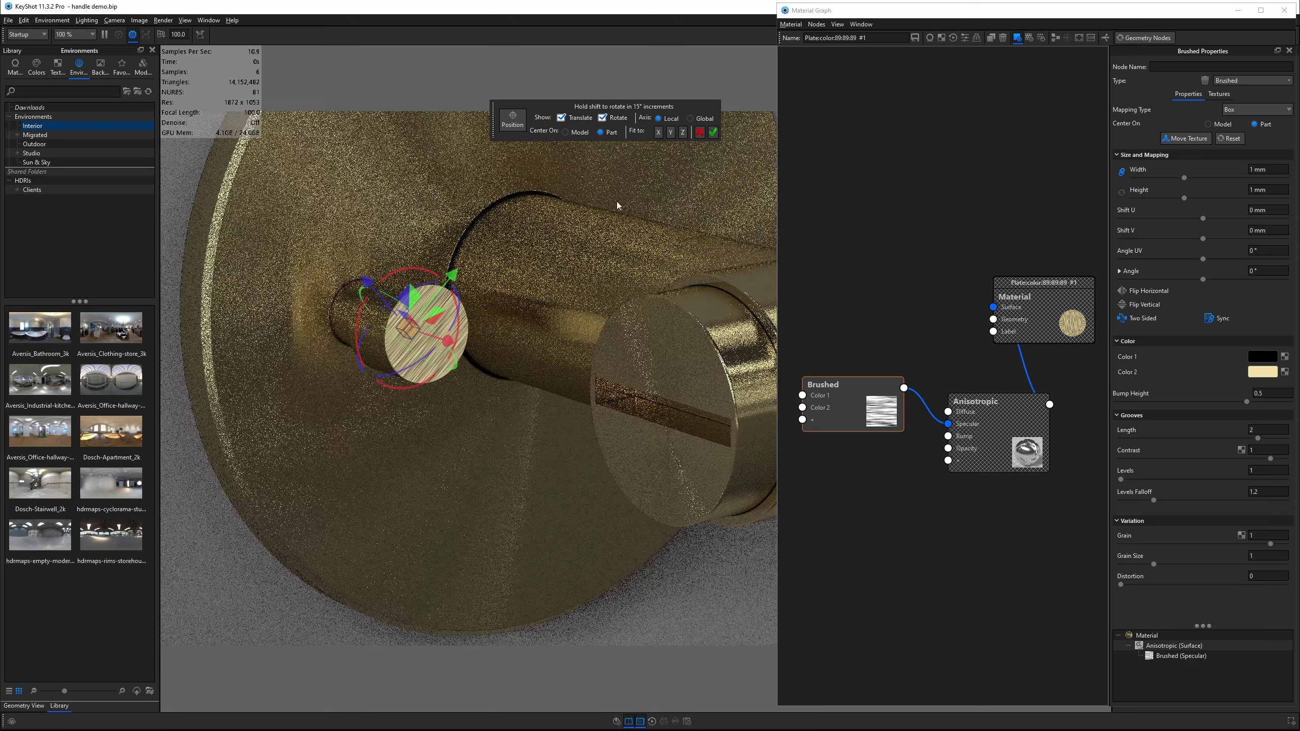
click(713, 132)
drag(840, 397, 841, 394)
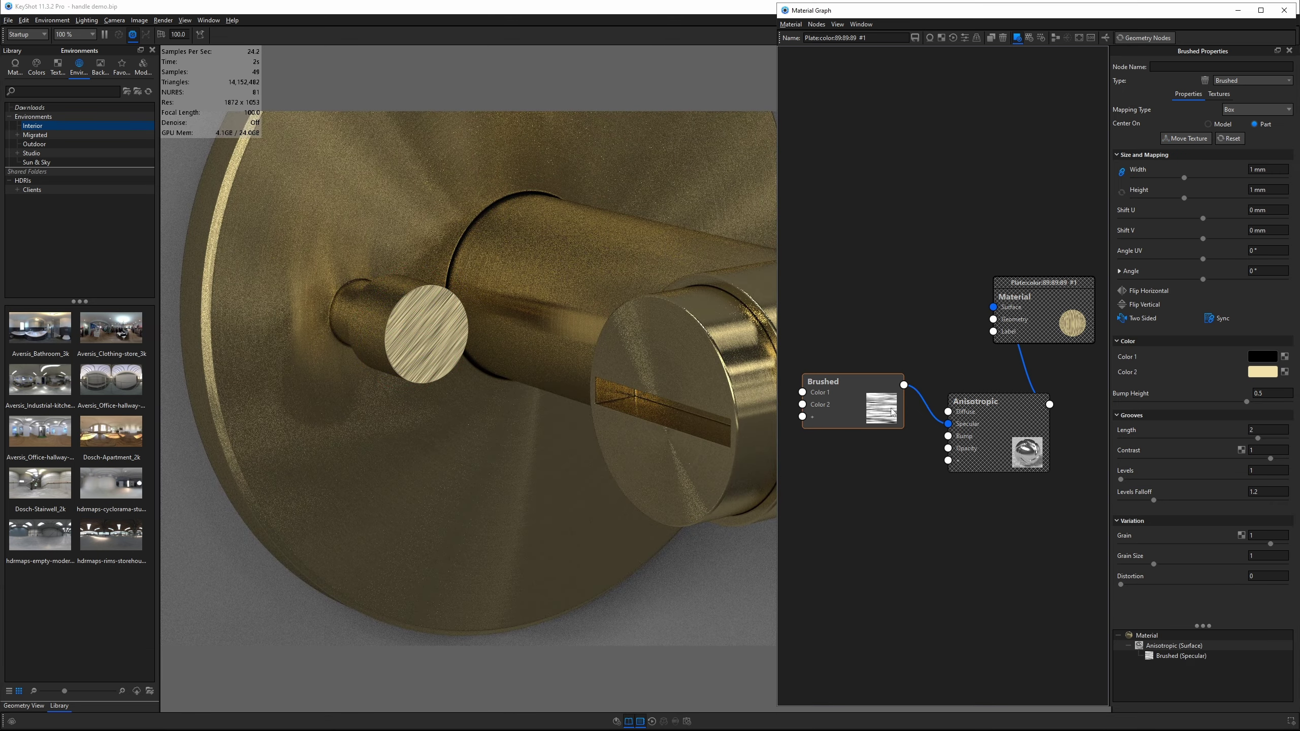
- Set the Brushed node's Color 1 back to the tan brass swatch and also connect the node to the Anisotropic Bump input
click(1259, 357)
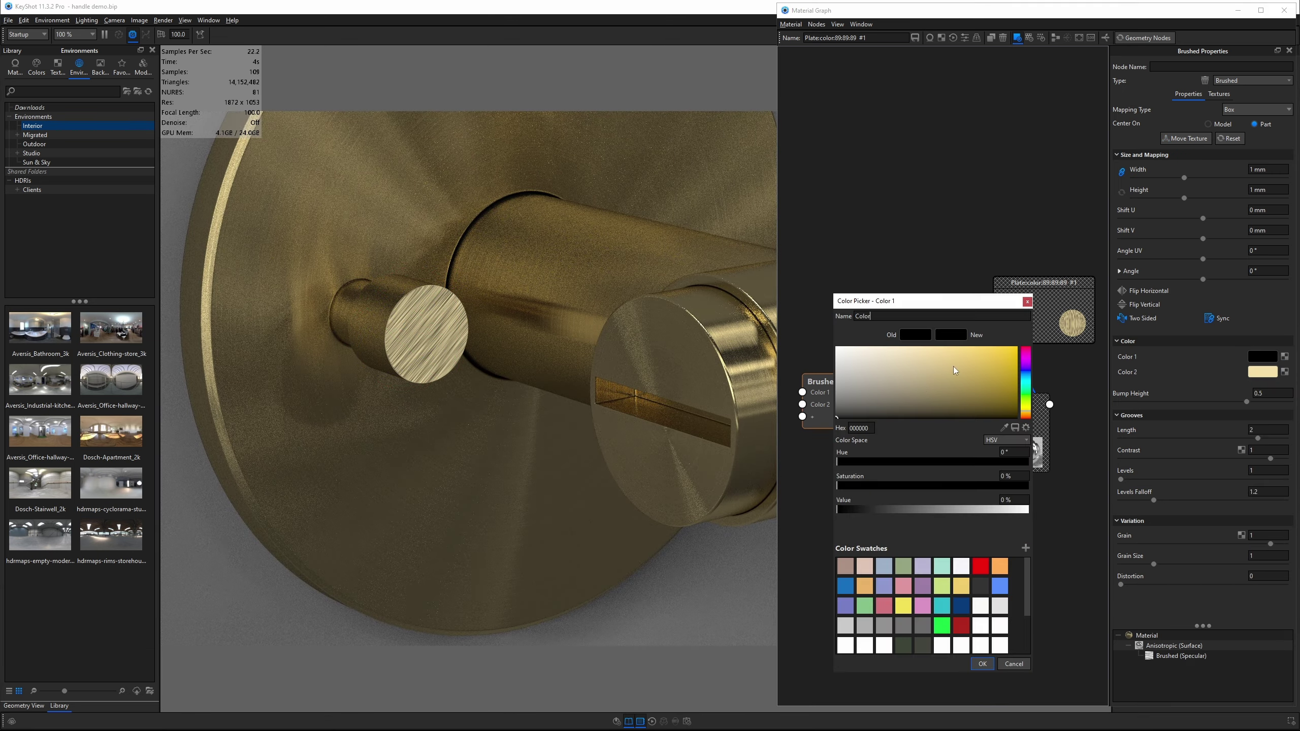
click(904, 645)
click(981, 664)
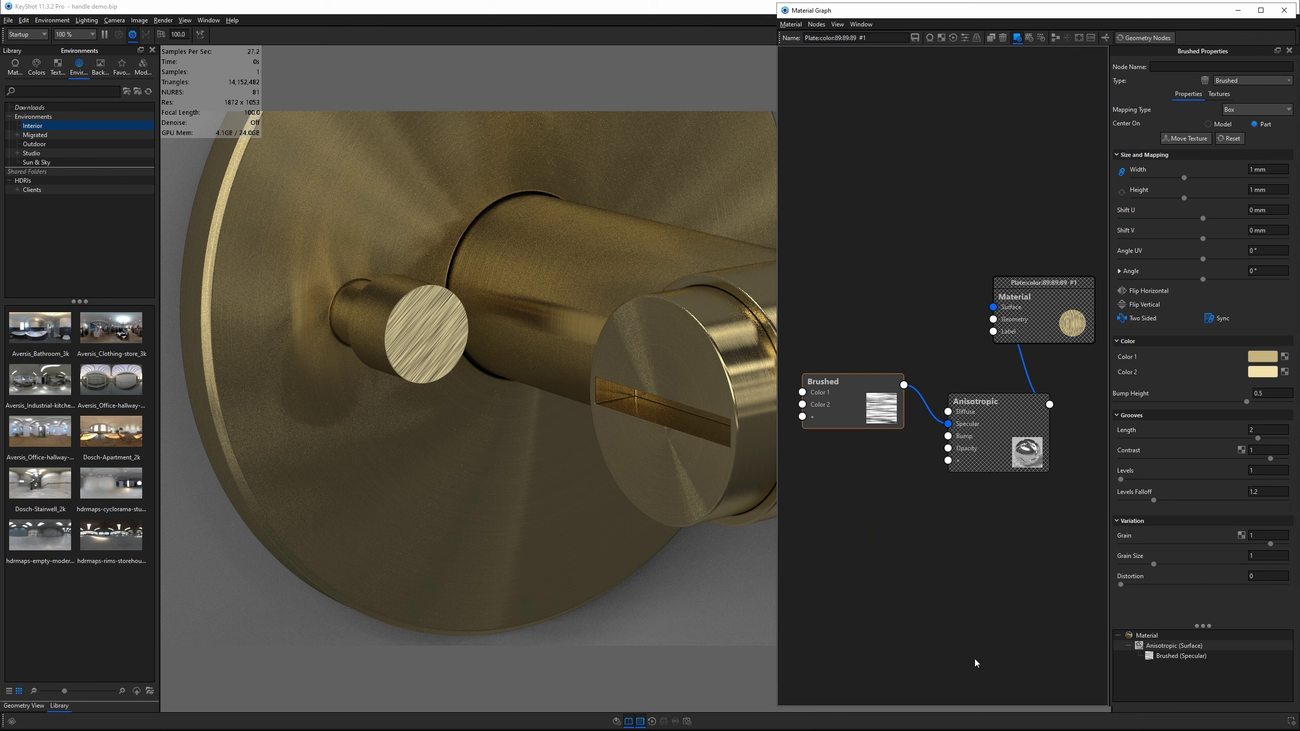
drag(904, 384, 948, 436)
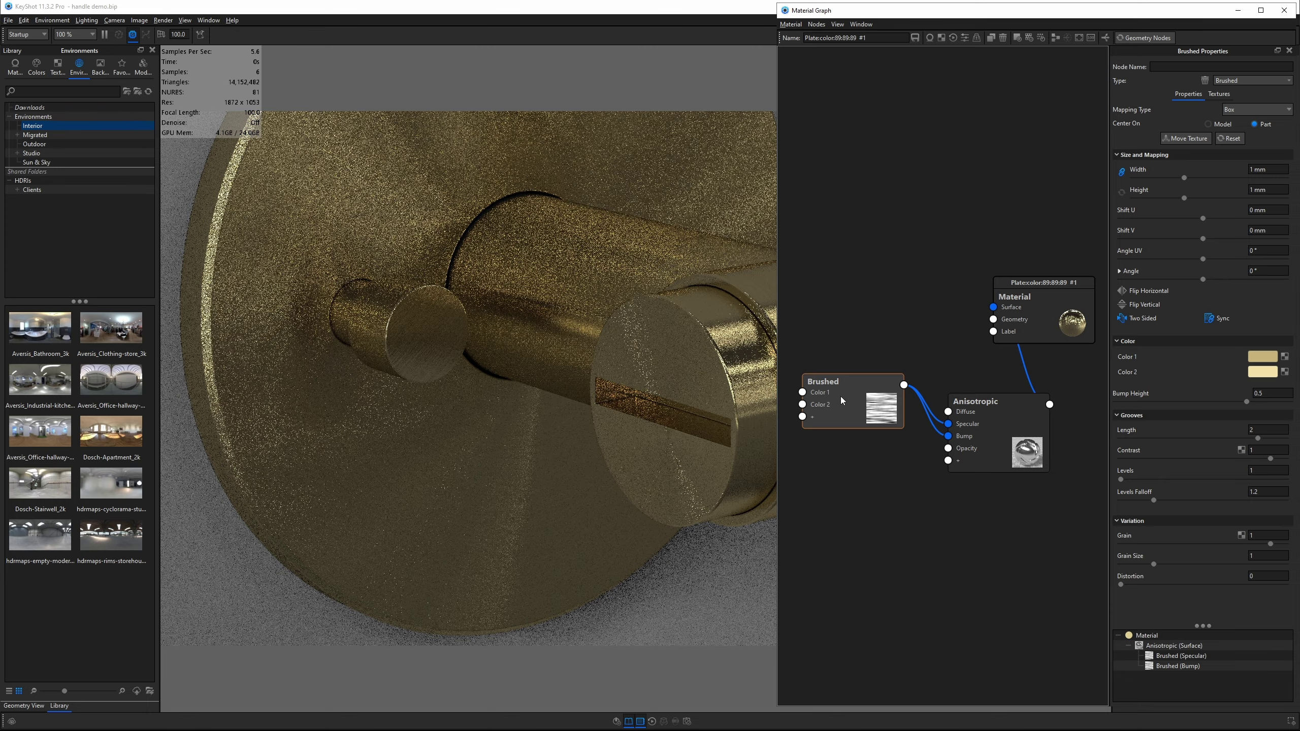
drag(511, 343, 412, 328)
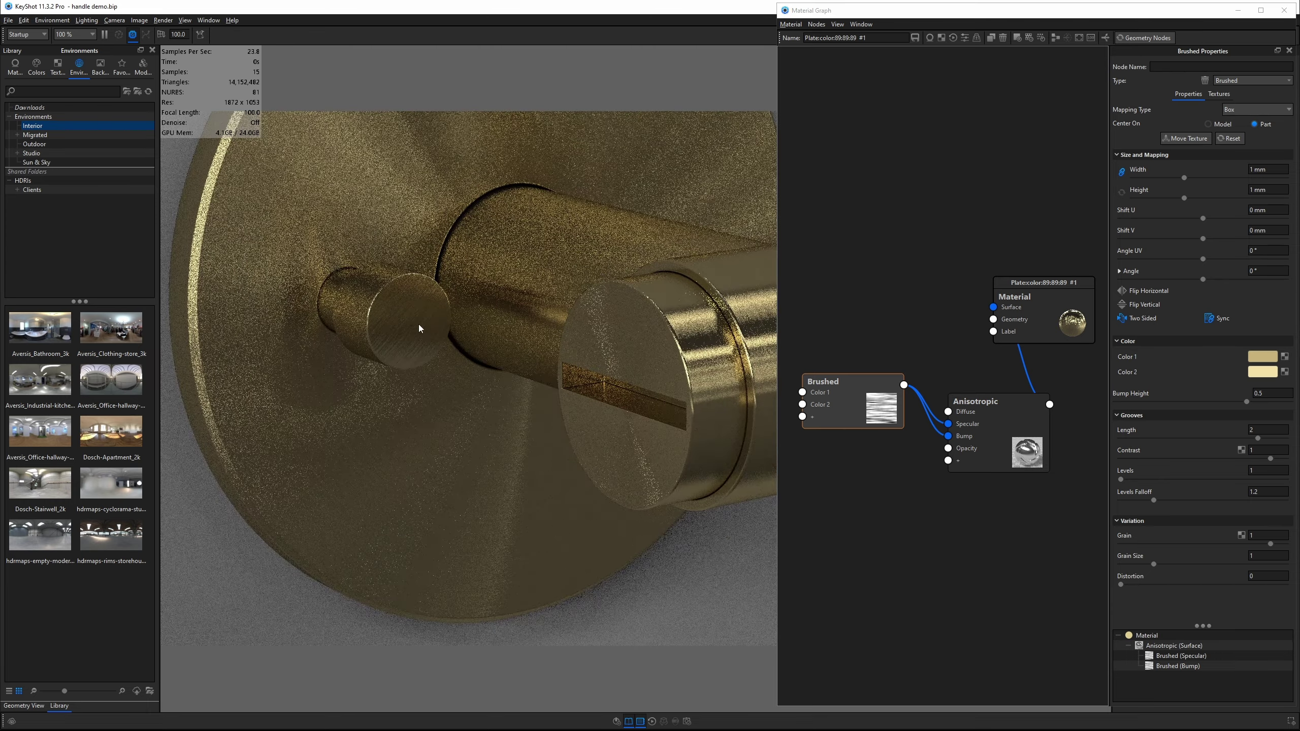
drag(844, 382, 811, 401)
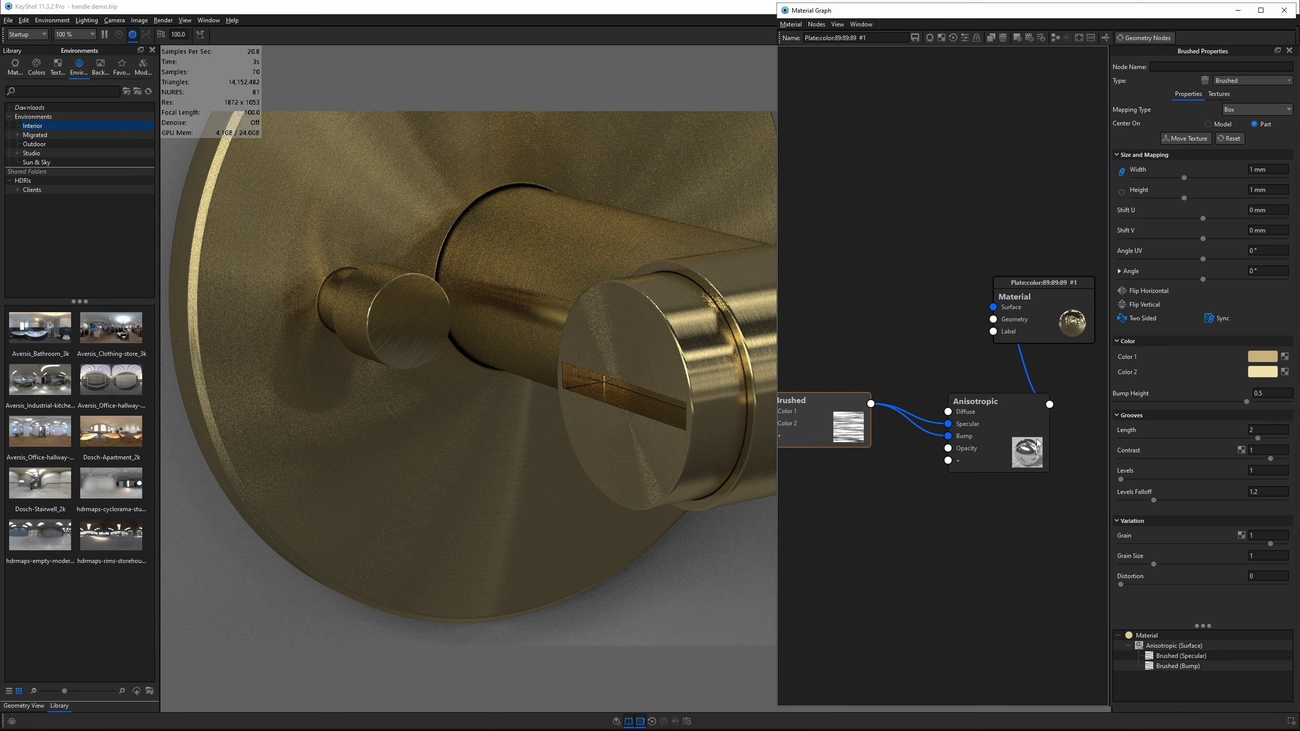
- Set the Anisotropic node's Roughness X to 0.3 and Roughness Y to 0.03
click(1007, 425)
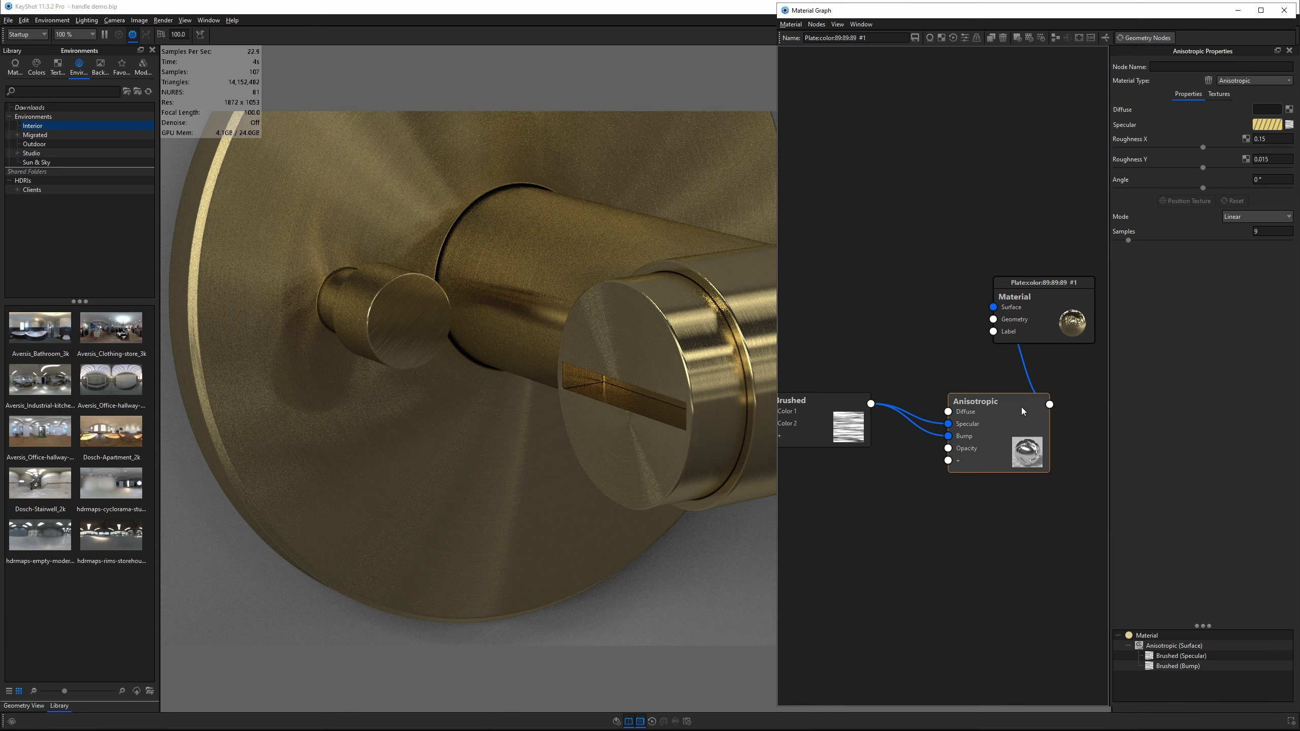
click(1274, 140)
text(0.3)
key(Return)
click(1274, 160)
text(0.0)
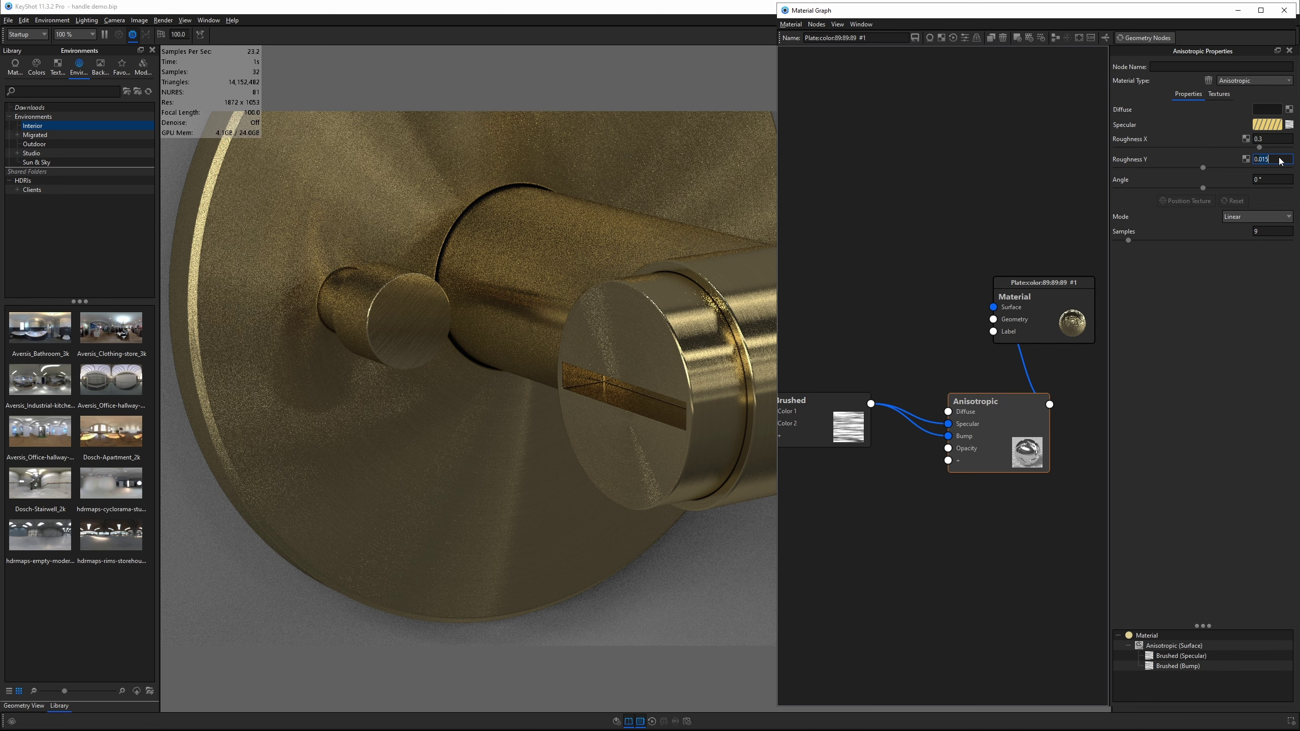
text(3)
key(Return)
- Close the material graph and search the material library for "wall"
scroll(512, 307, down, 3)
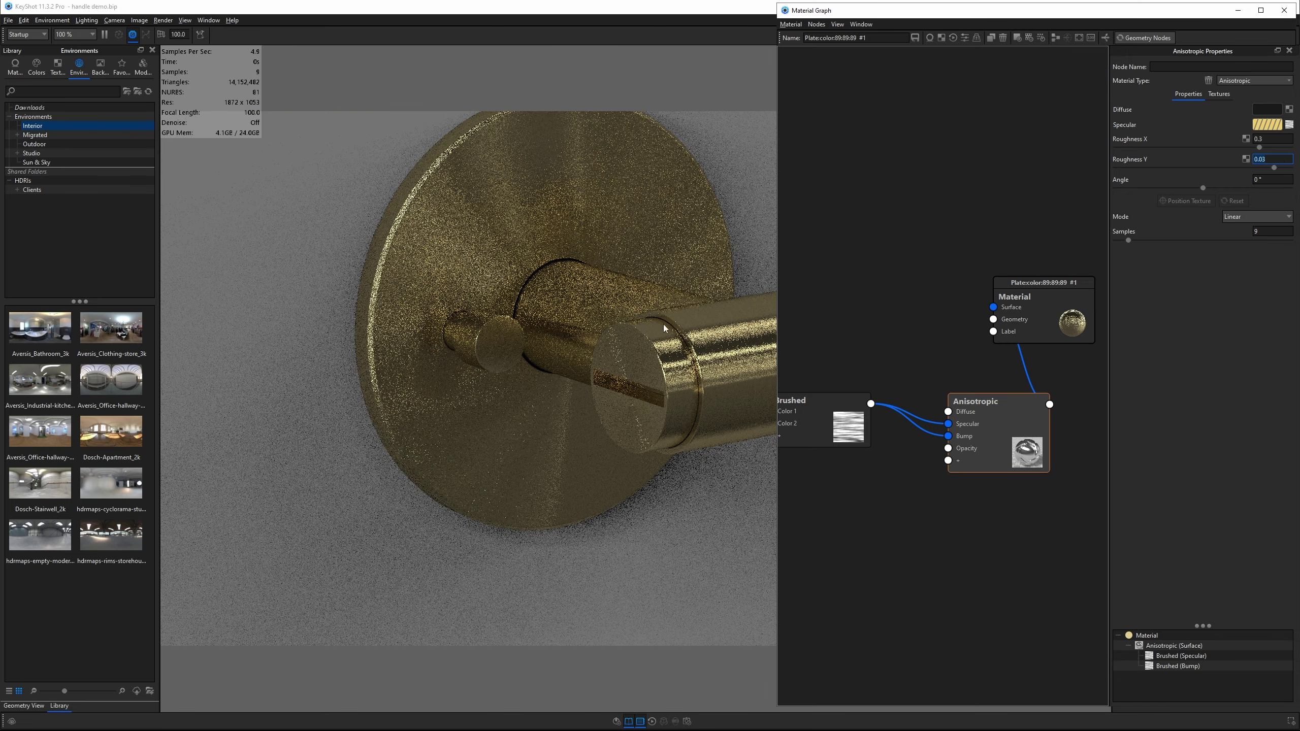
click(679, 323)
scroll(470, 408, down, 3)
scroll(798, 252, down, 5)
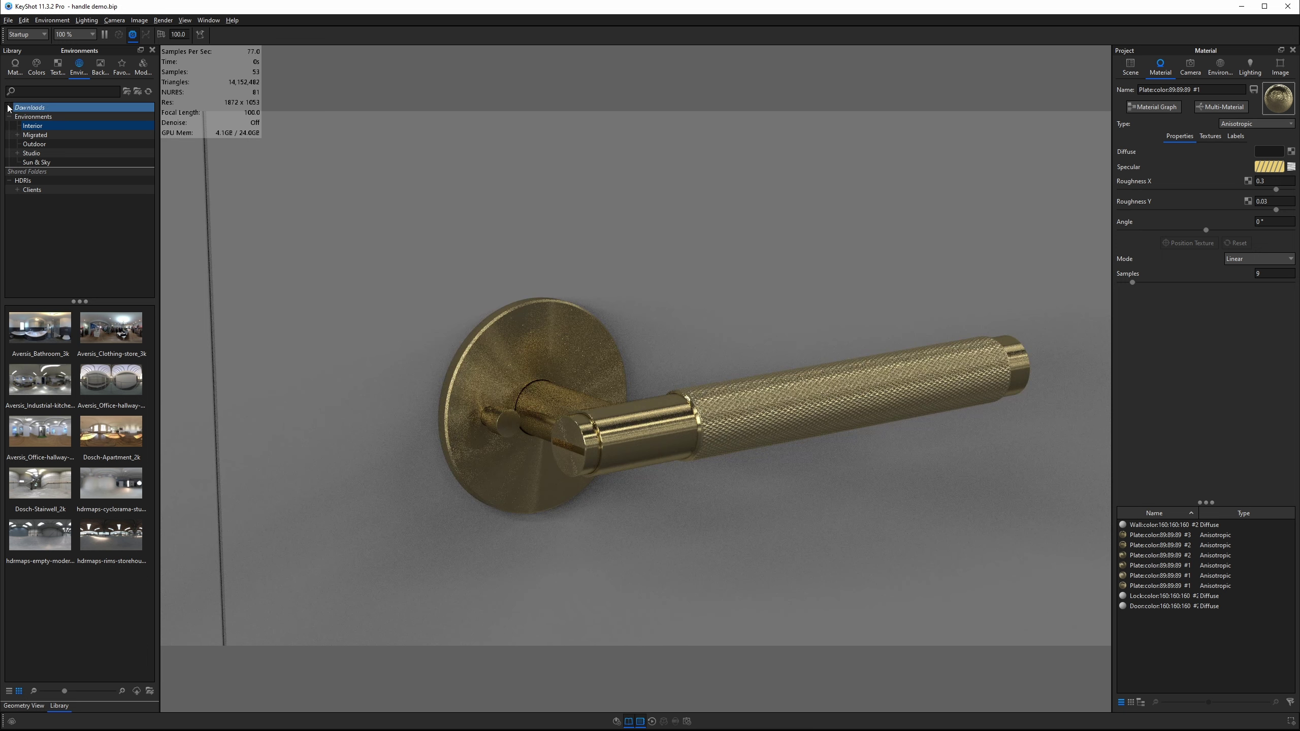
click(14, 66)
click(53, 93)
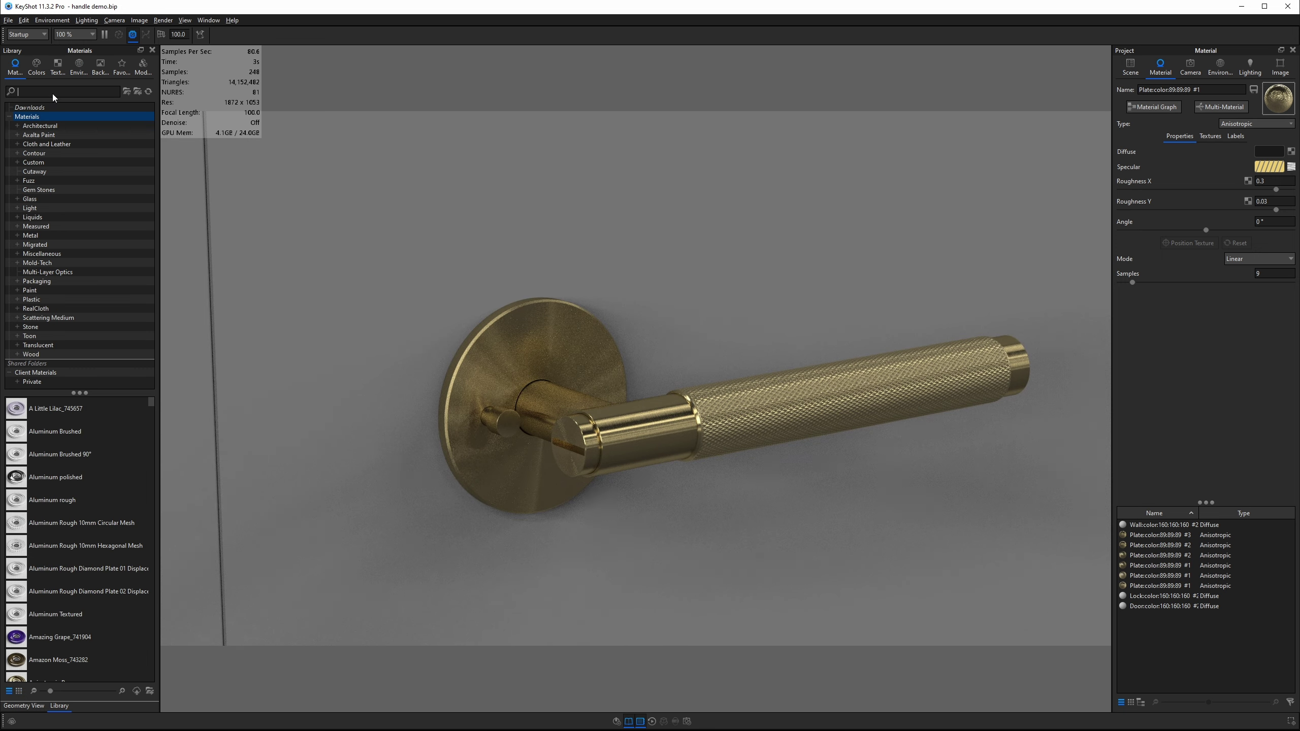
text(wall)
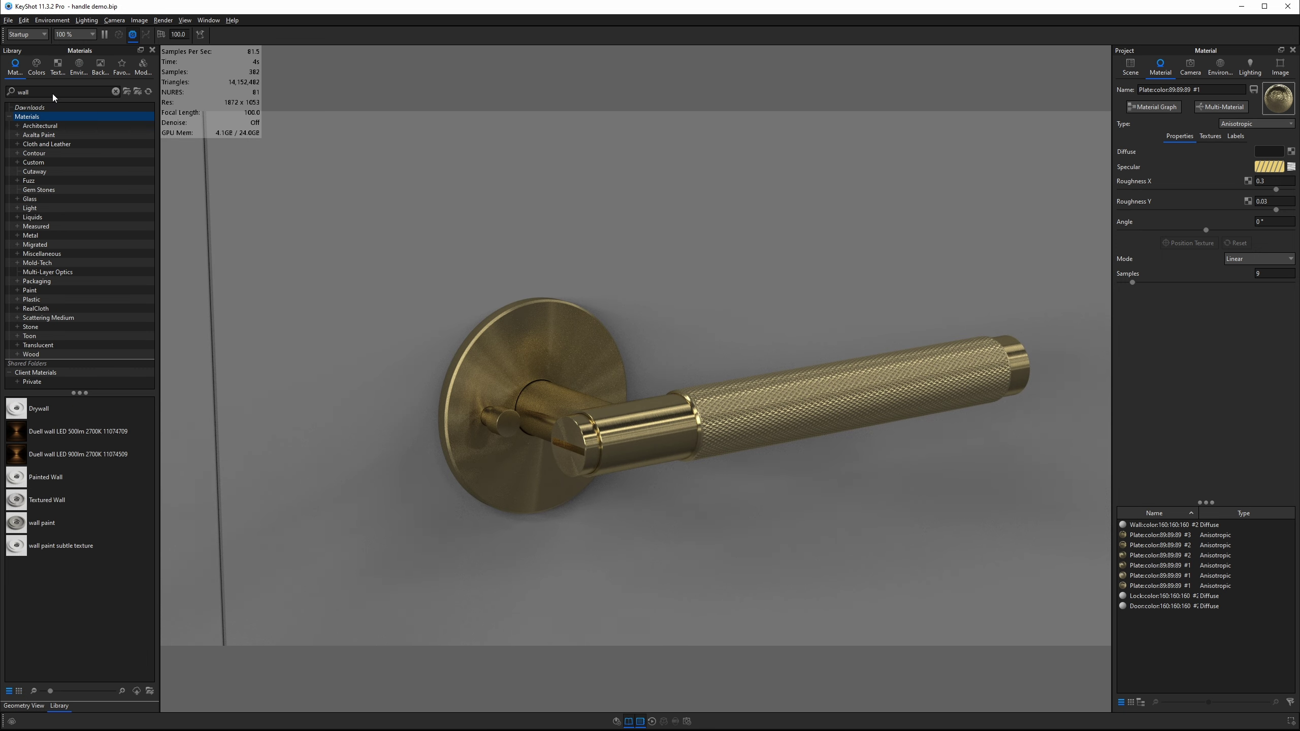
- Apply the wall paint subtle texture material to the door and the wall, and restore the saved Camera 1 view
click(62, 546)
drag(84, 546, 325, 468)
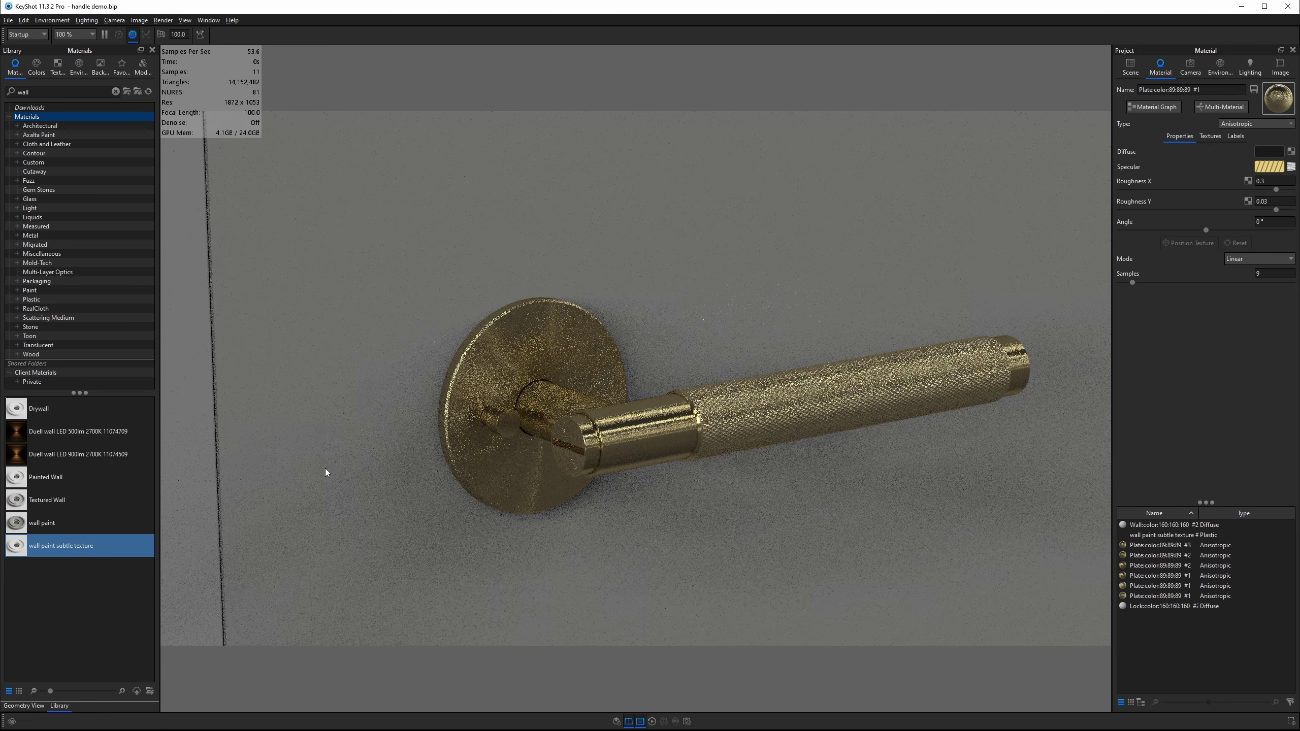
scroll(325, 472, down, 6)
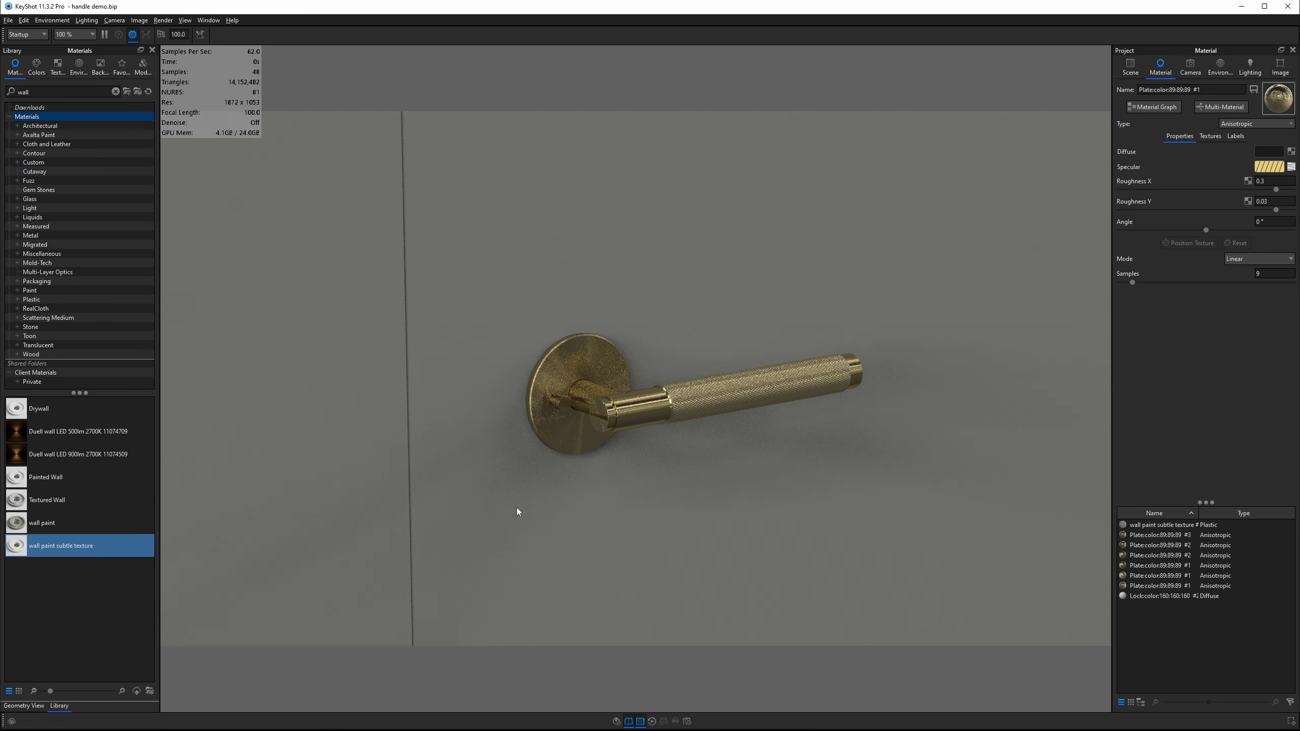
scroll(729, 454, up, 4)
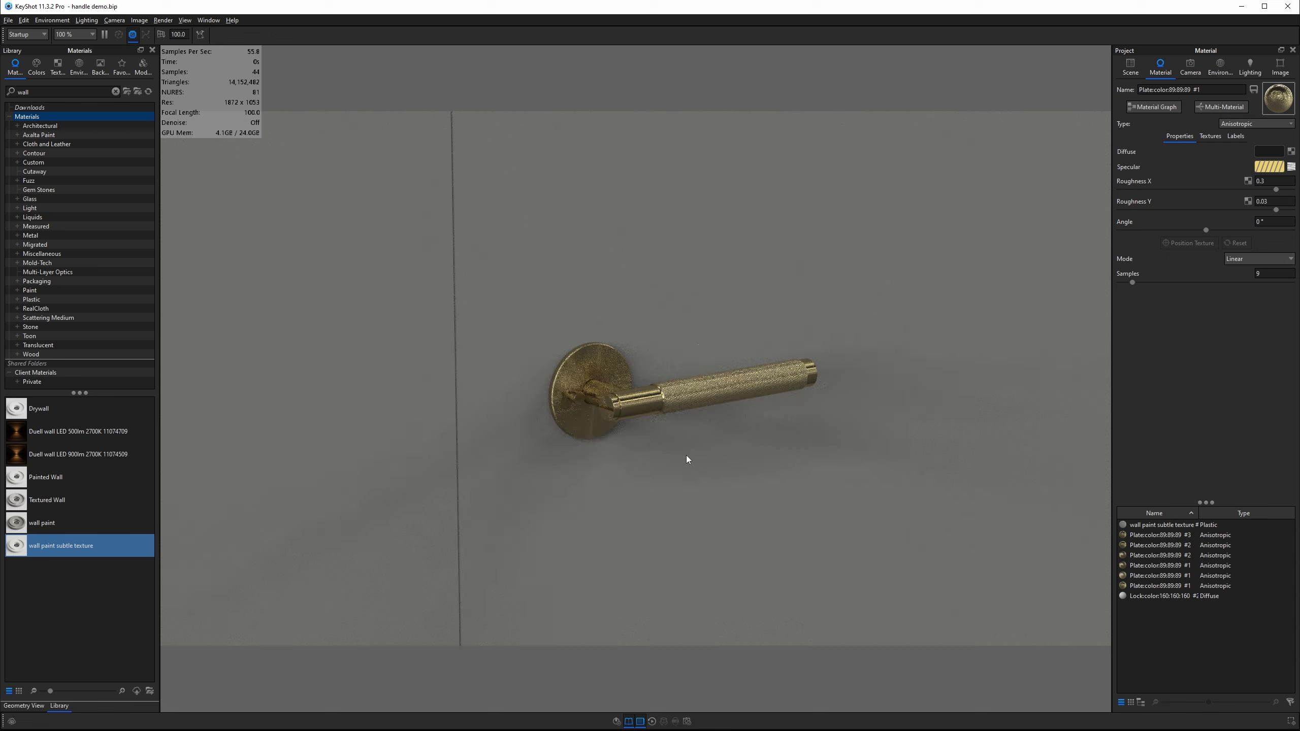
click(1190, 68)
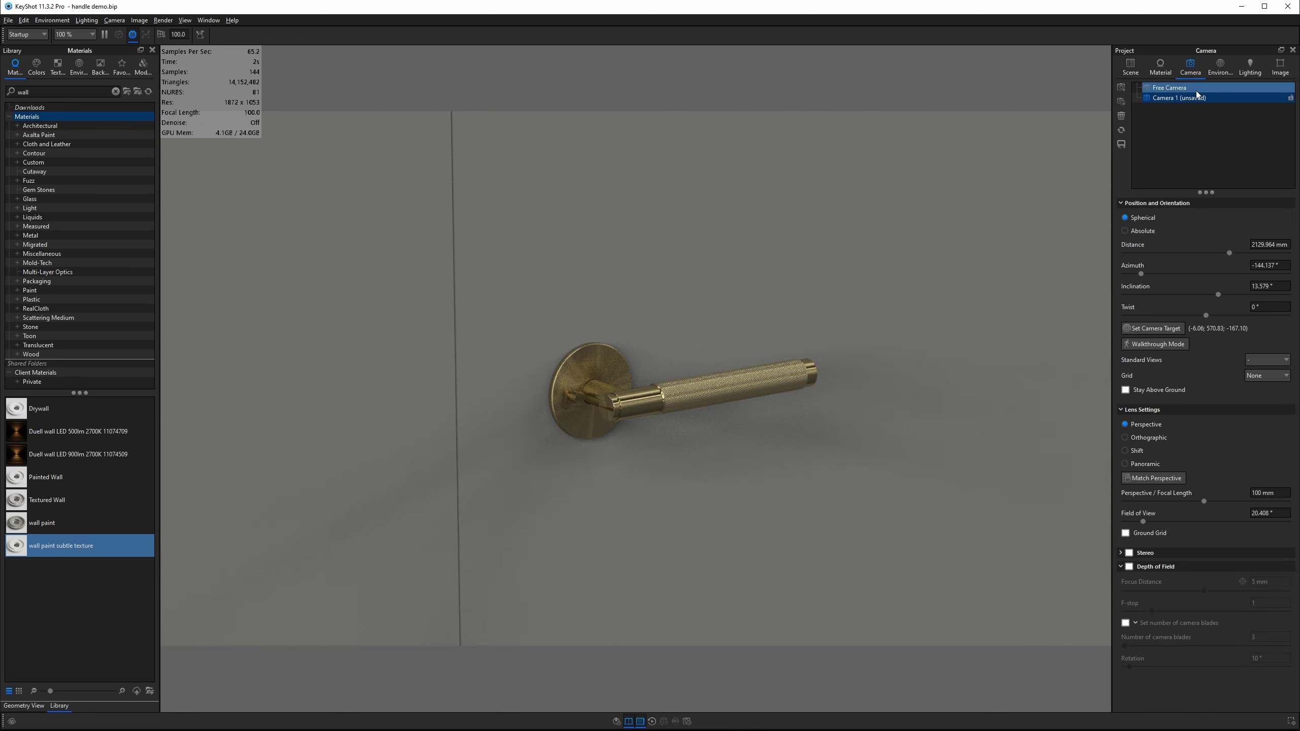
click(1192, 100)
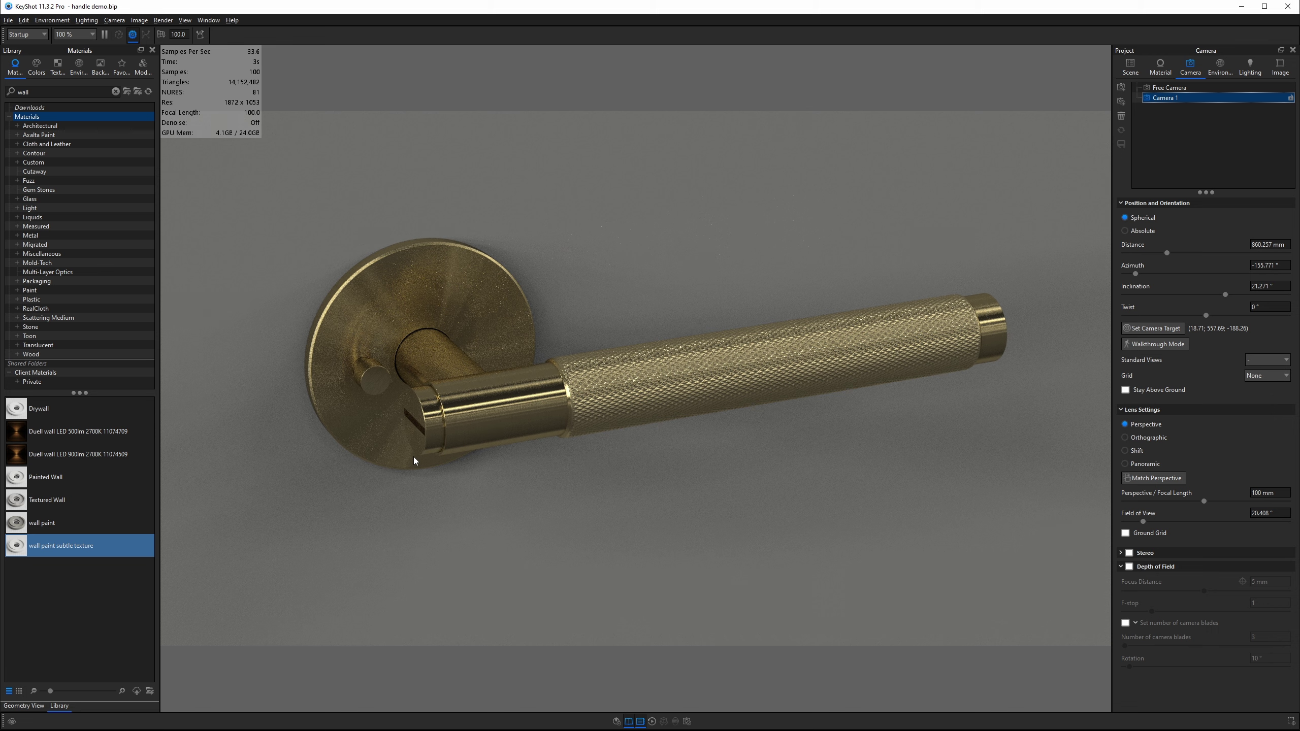
- Compare the view with the reference photo, adjust Camera 1 to about 13° inclination and -157° azimuth, and save the camera
key(alt+Tab)
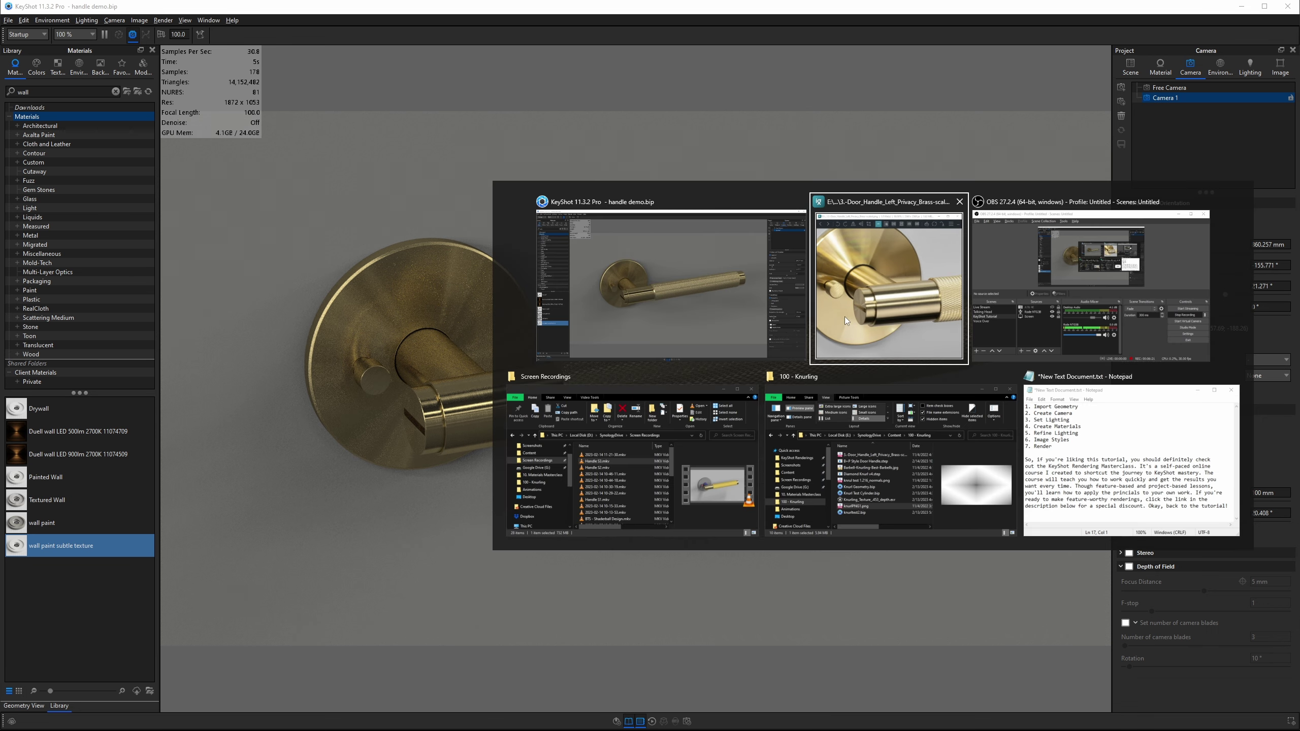
scroll(225, 549, down, 5)
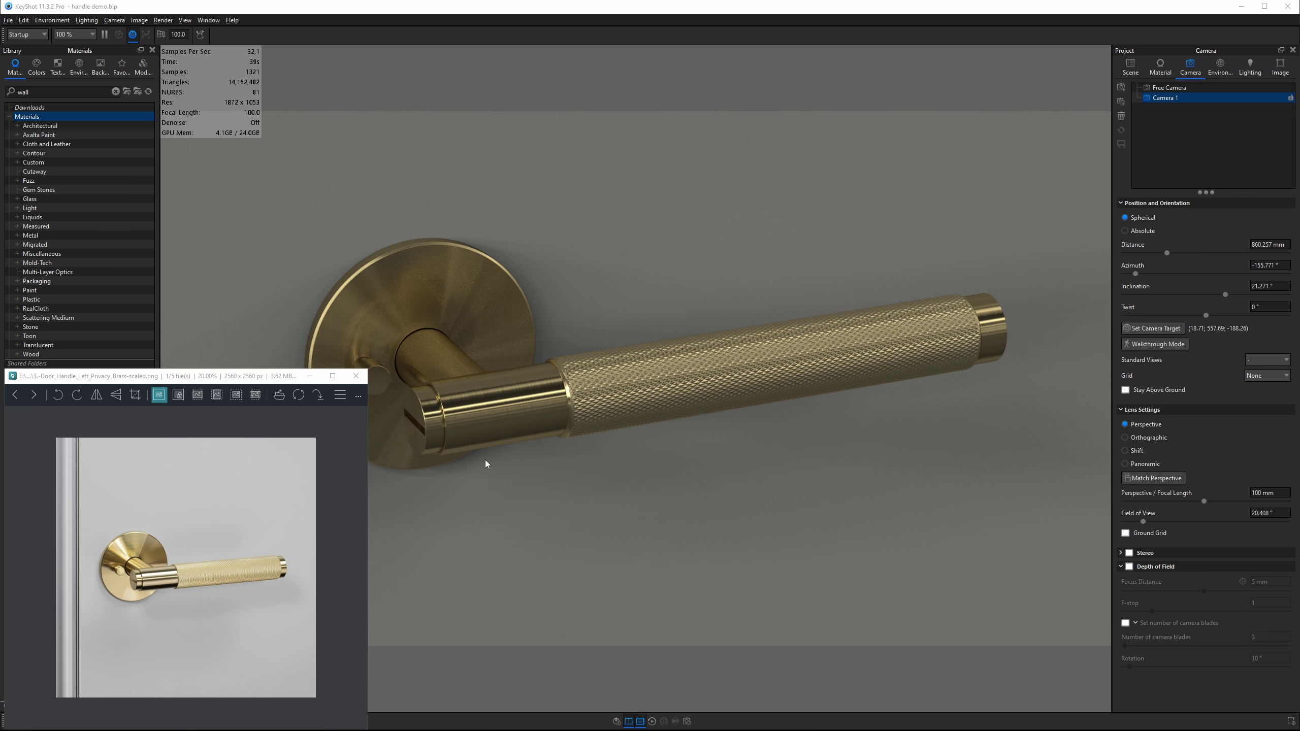
scroll(220, 543, up, 1)
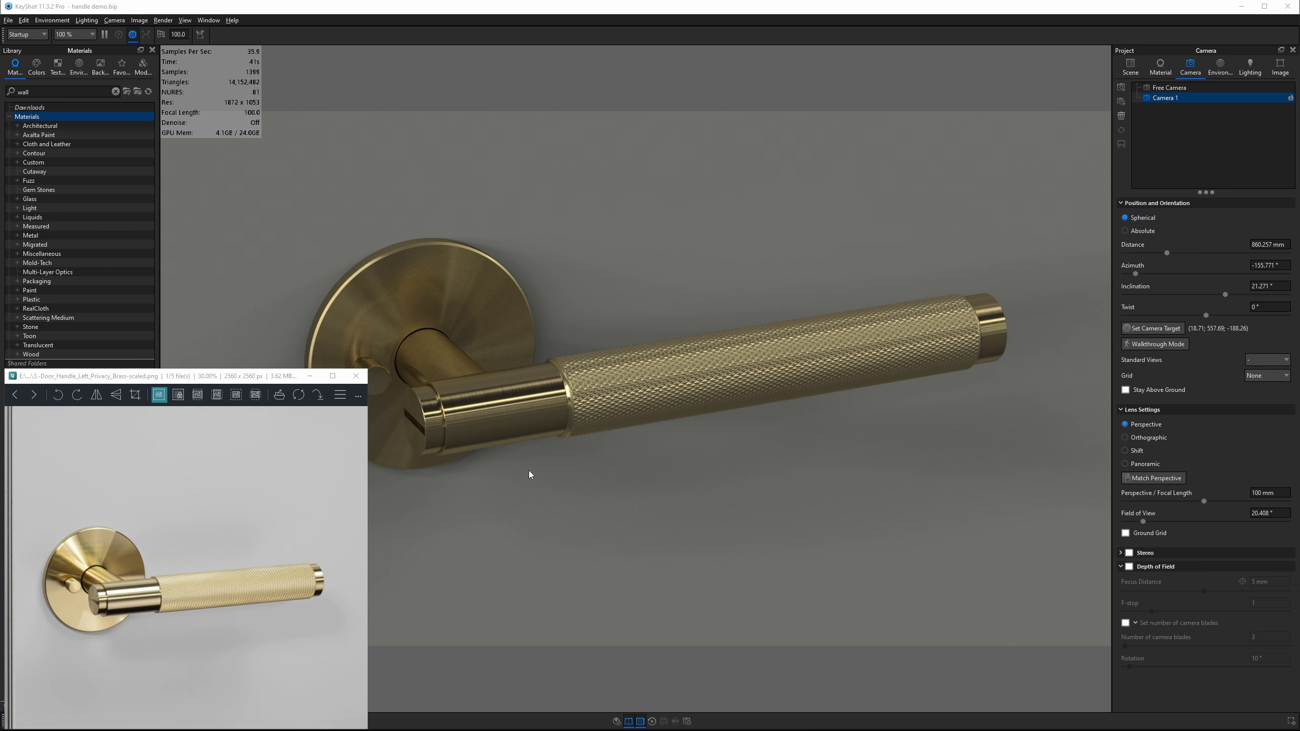
mouse_move(639, 507)
mouse_down()
mouse_move(621, 489)
mouse_move(632, 485)
mouse_up()
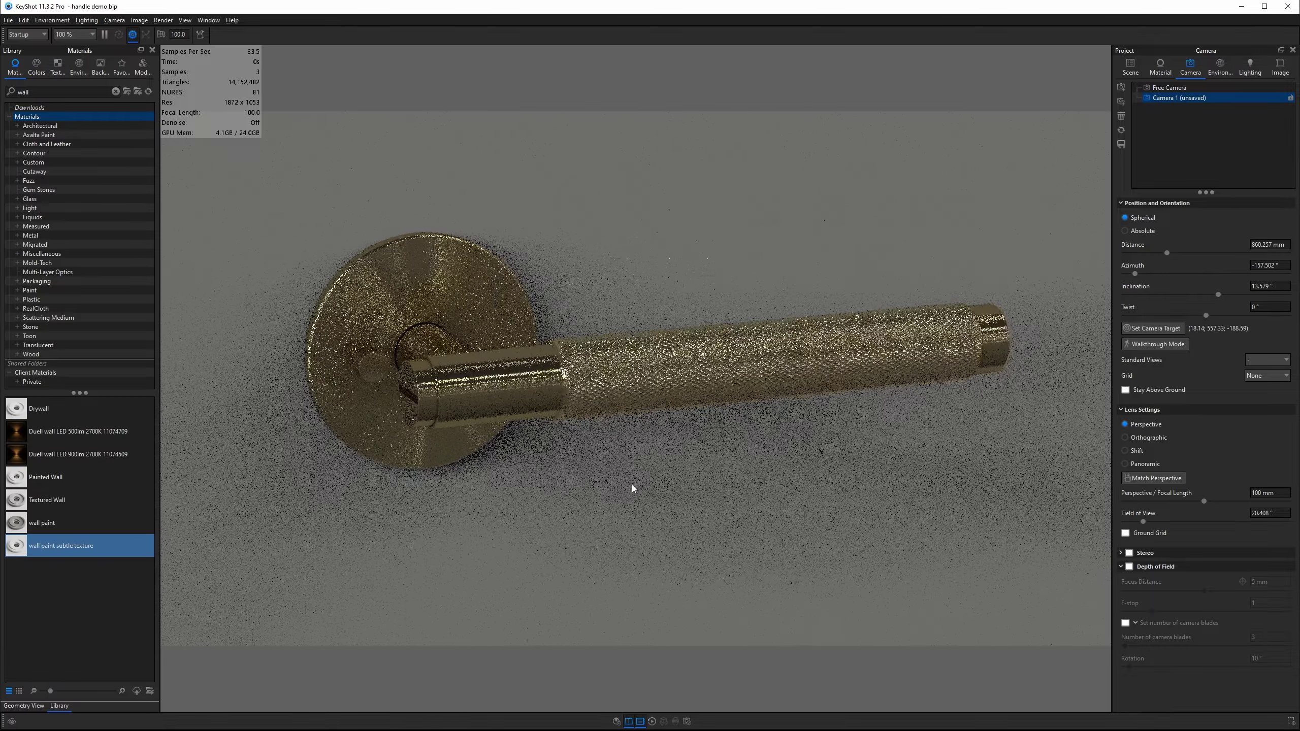
key(alt+Tab)
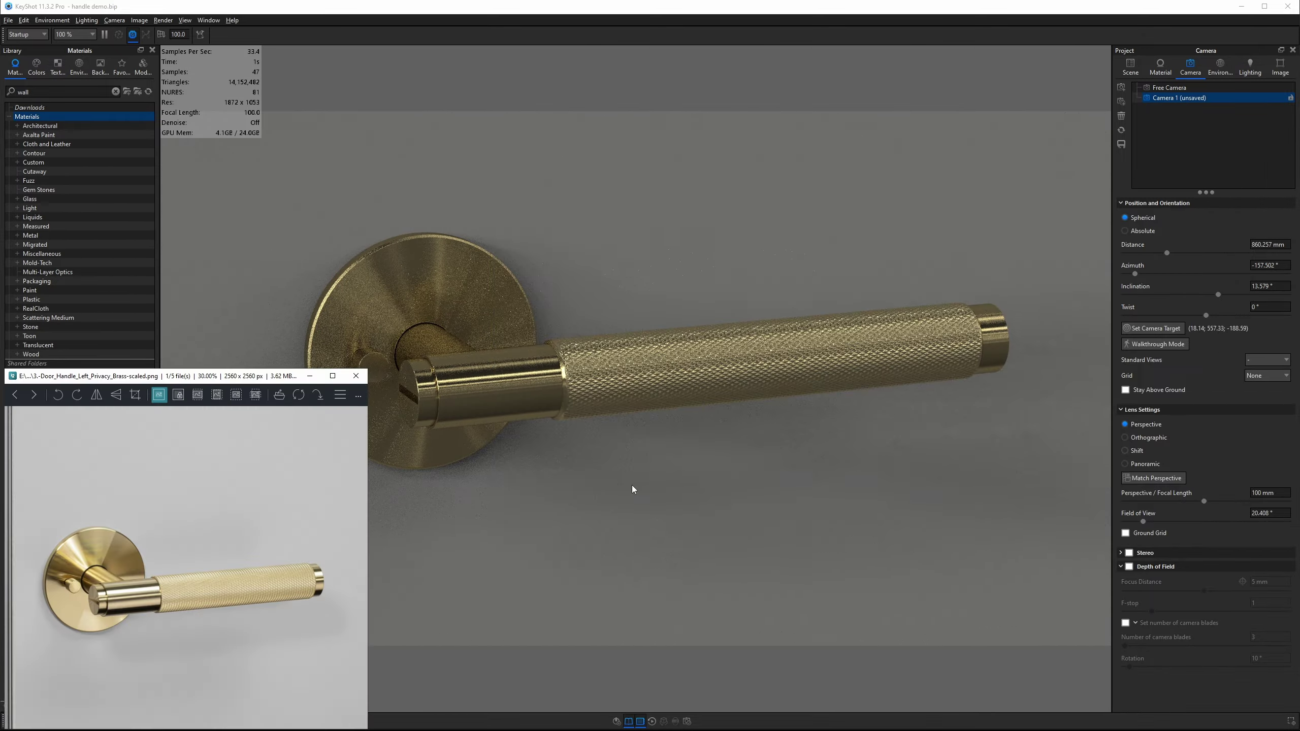
click(632, 487)
drag(632, 486, 634, 490)
middle_drag(634, 490, 631, 515)
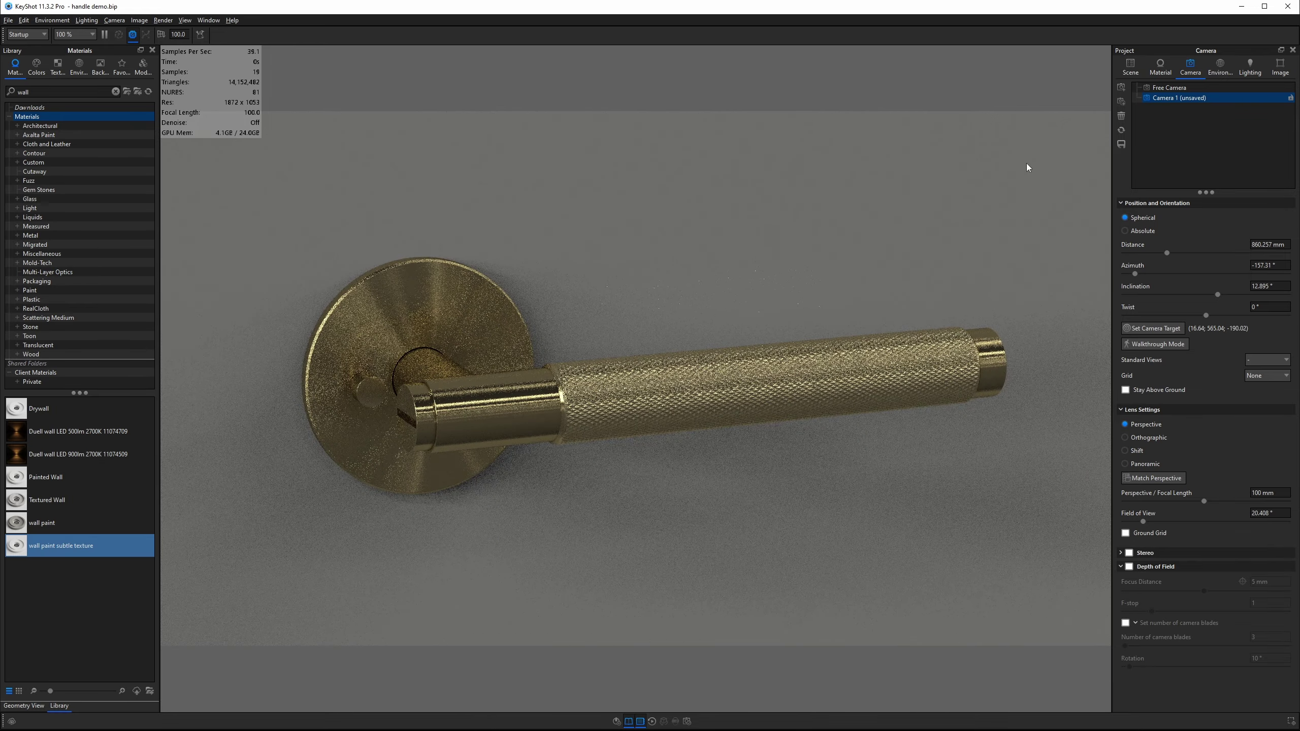
click(1120, 144)
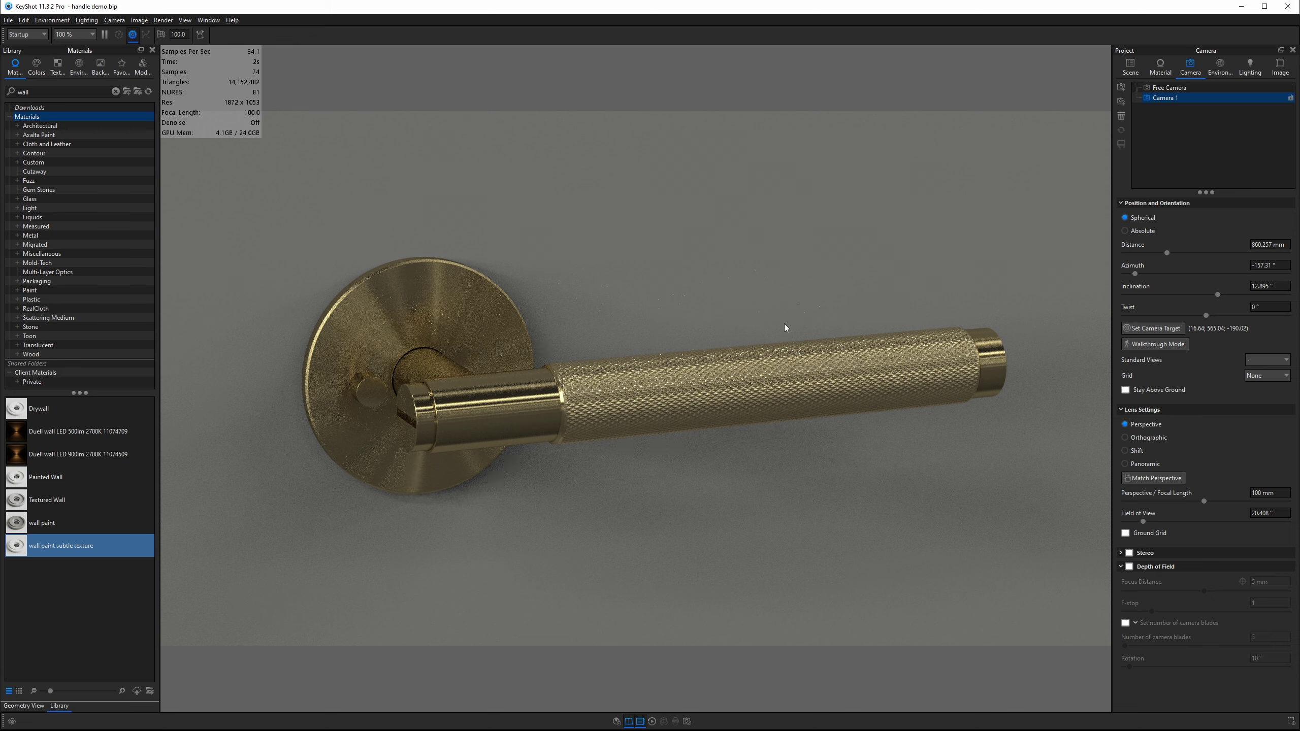
- Rotate the HDRI environment until the handle and wall are lit more brightly, and compare the lighting with the reference photo
click(1220, 67)
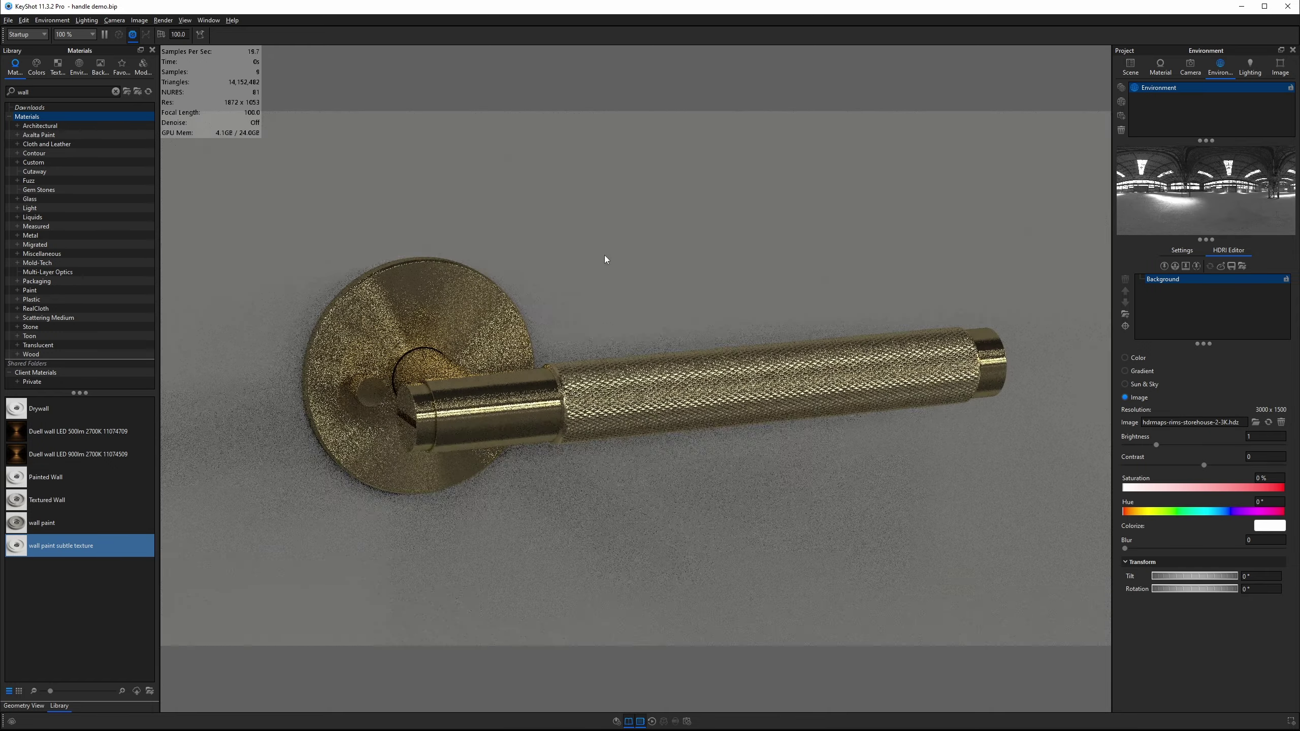
ctrl+drag(604, 260, 659, 260)
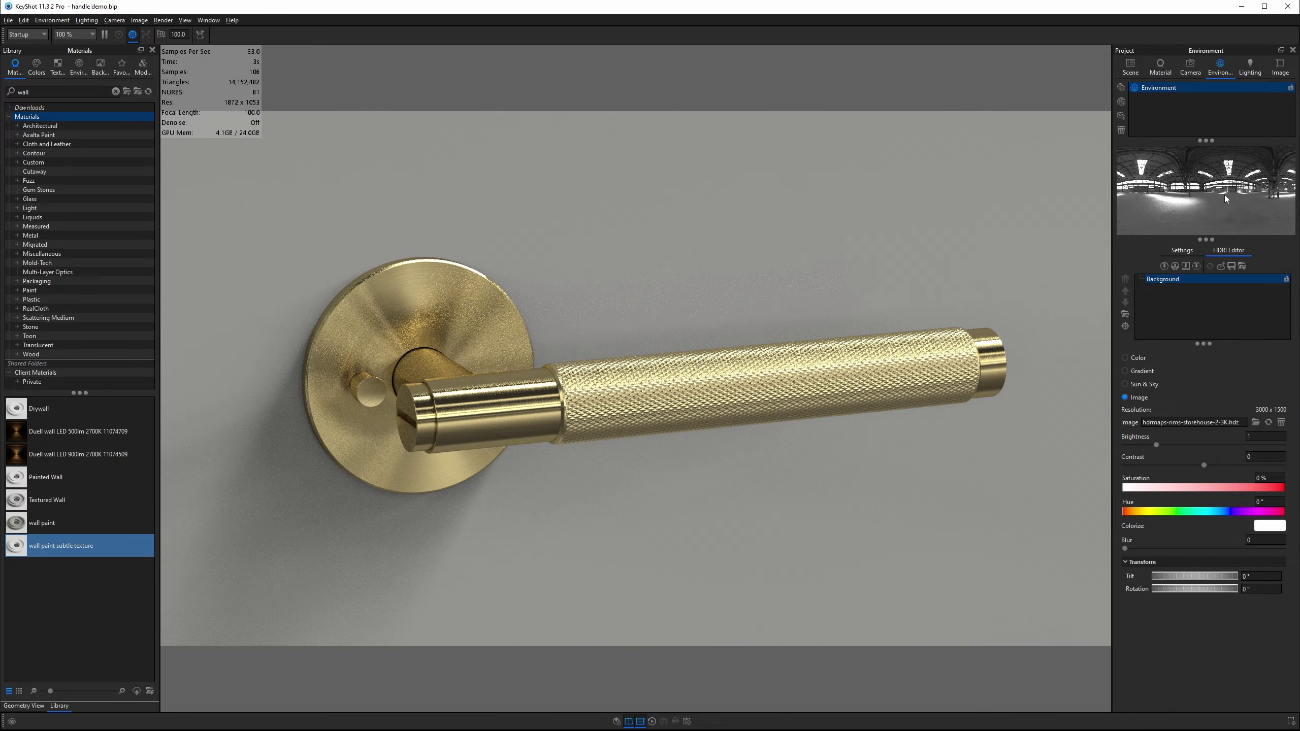
mouse_move(617, 290)
ctrl+mouse_down()
mouse_move(655, 291)
mouse_move(639, 288)
ctrl+mouse_up()
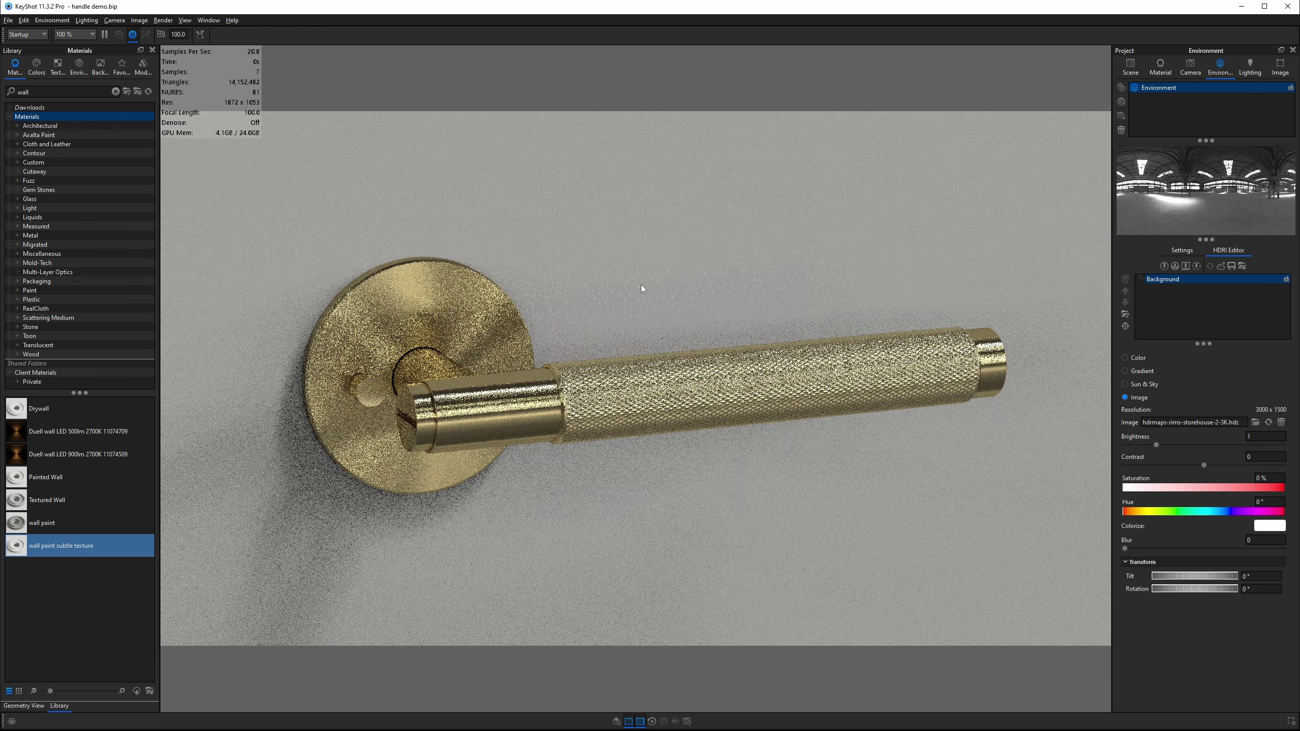
key(alt+Tab)
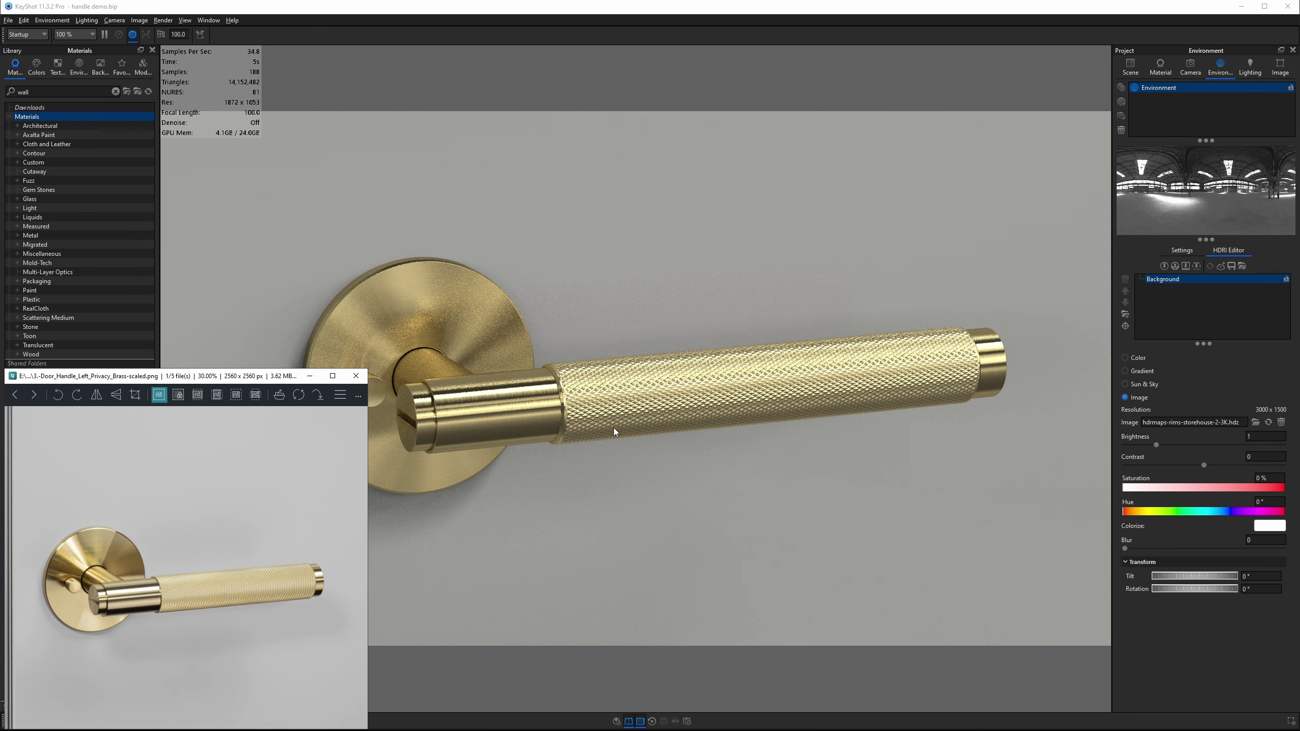
- Apply the Product lighting preset, try the Interior Mode rendering technique, and go back to Product Mode
click(1246, 72)
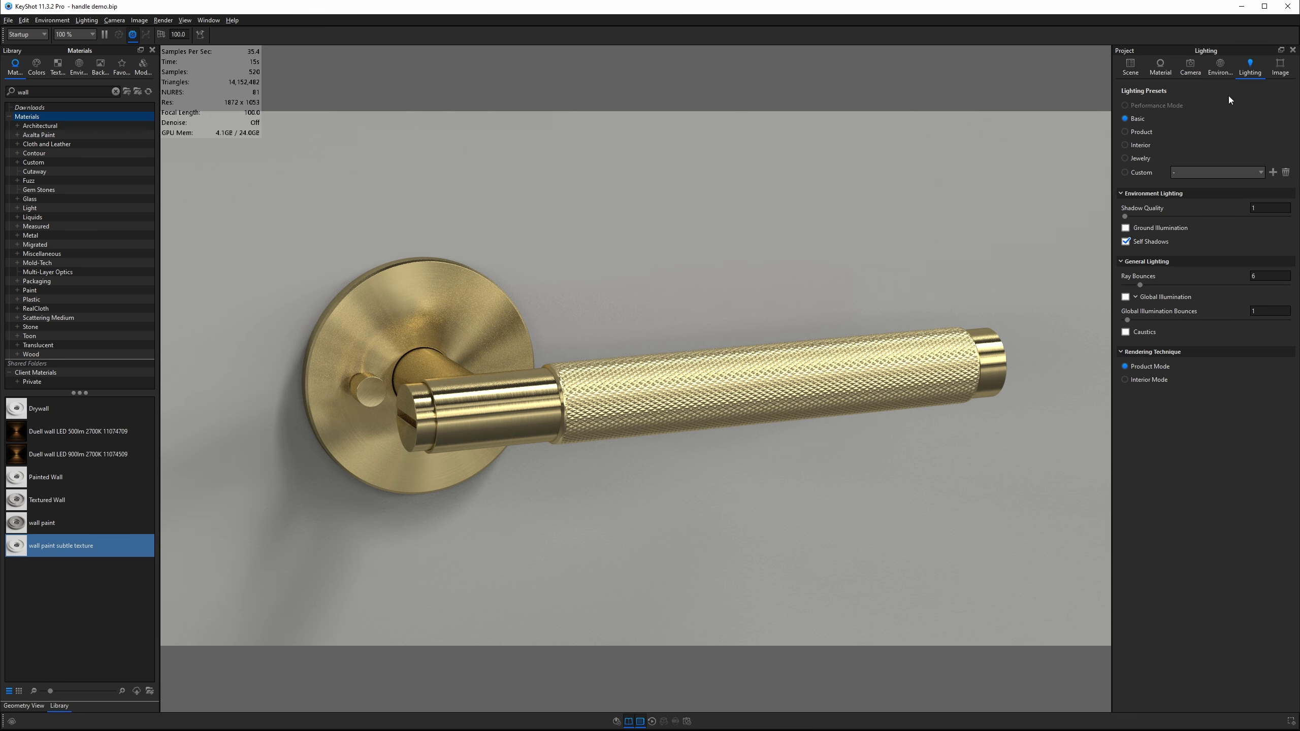
click(1142, 132)
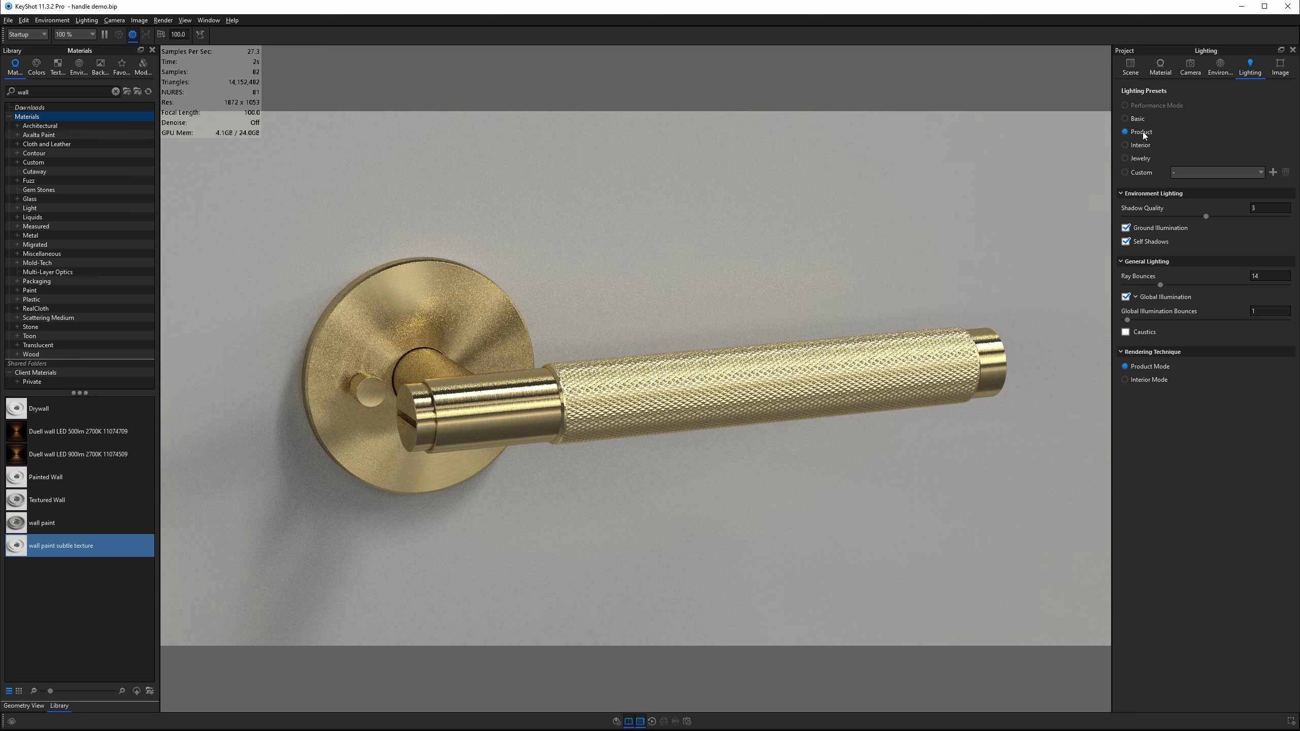
click(1136, 380)
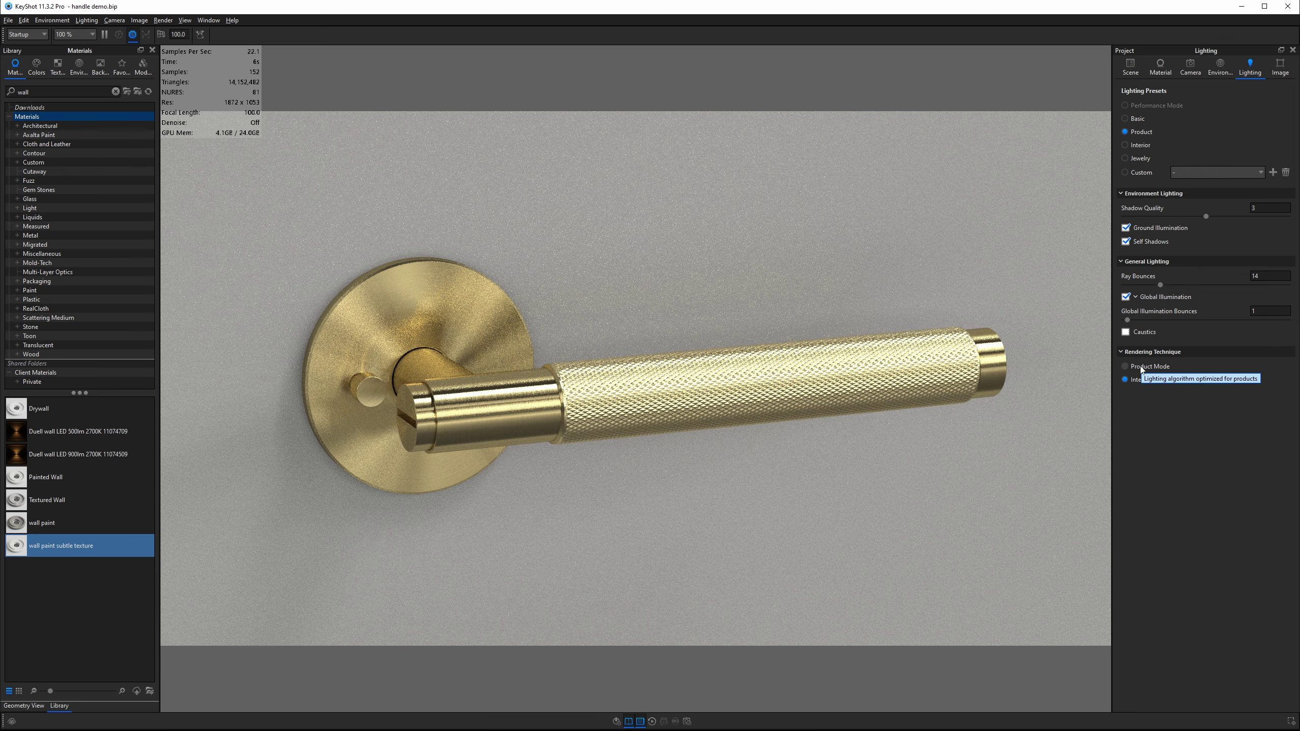
click(1142, 366)
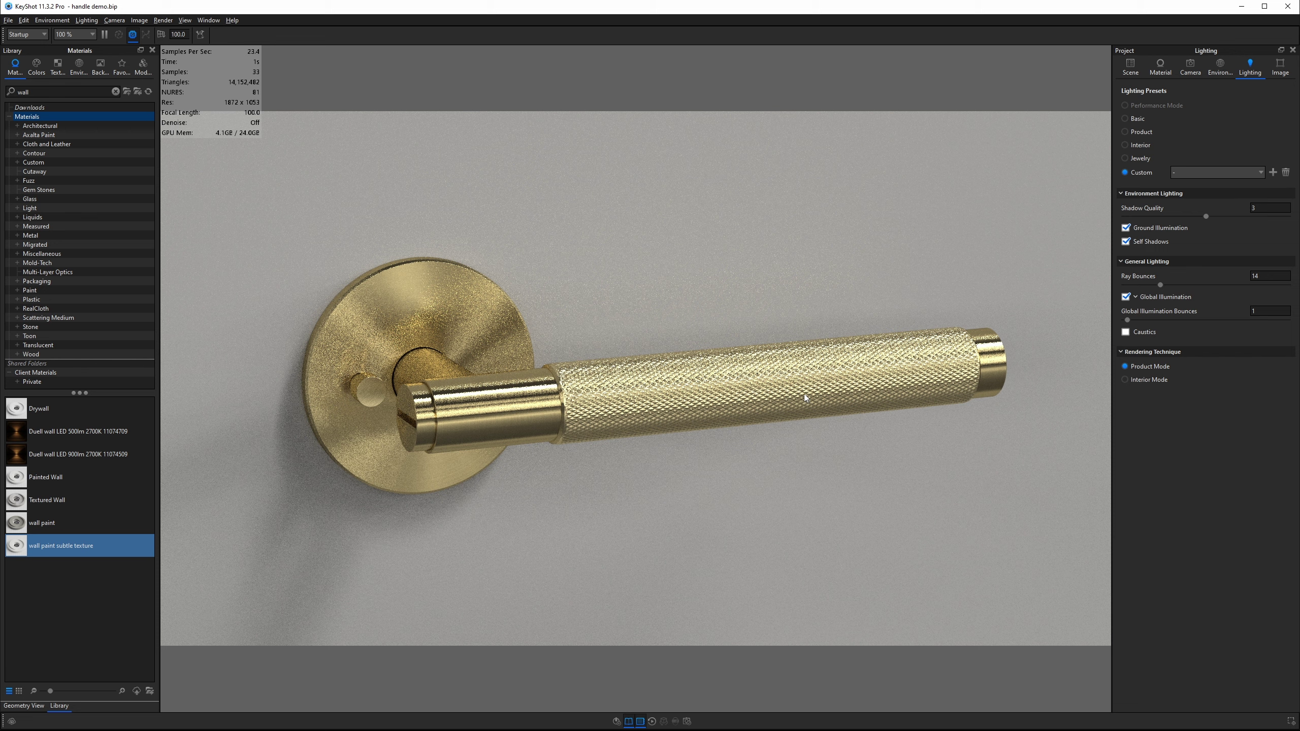
- Create a new image style and set it to Photographic
click(1280, 72)
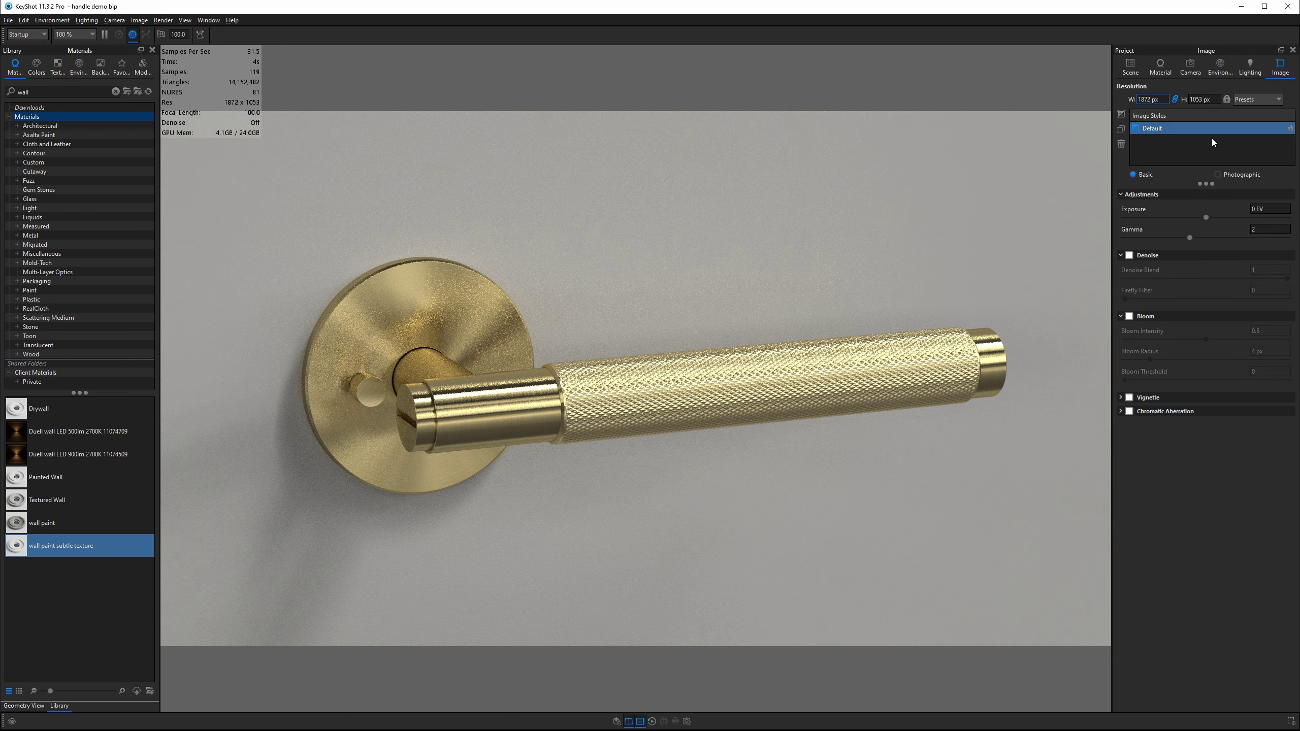
click(1124, 115)
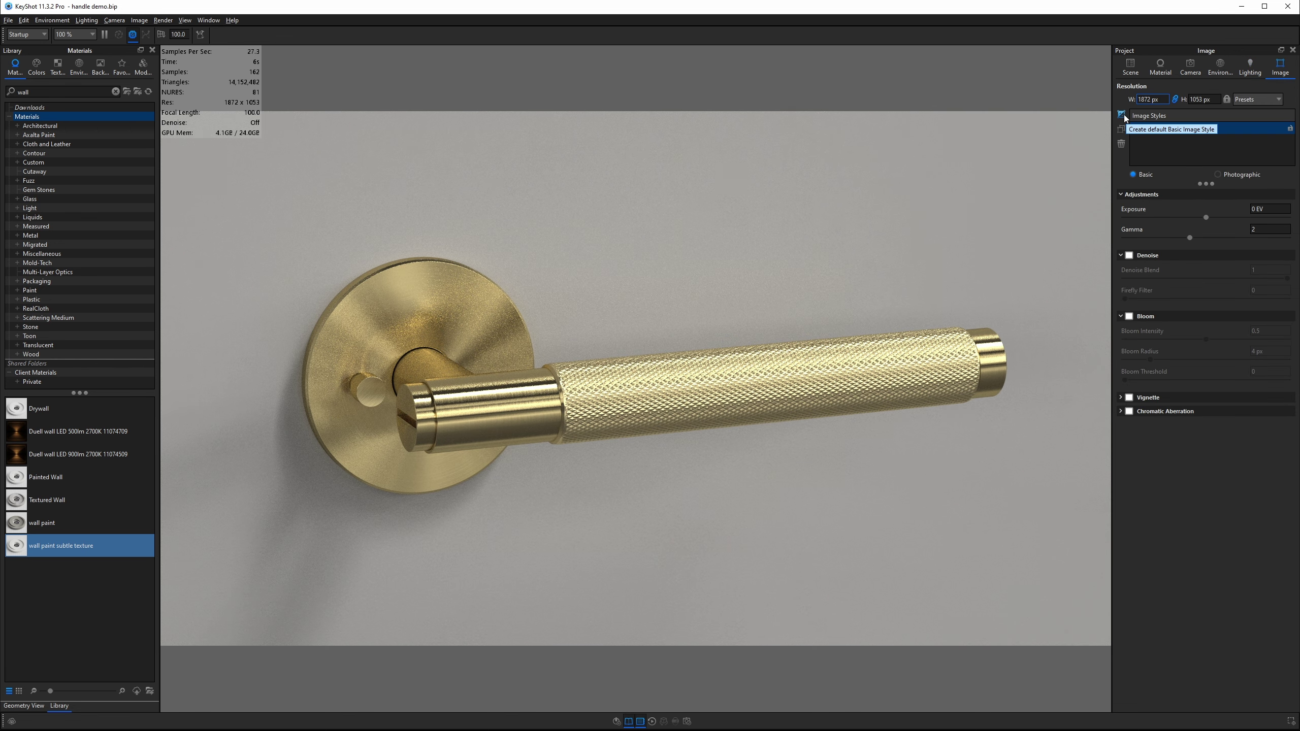
click(1221, 174)
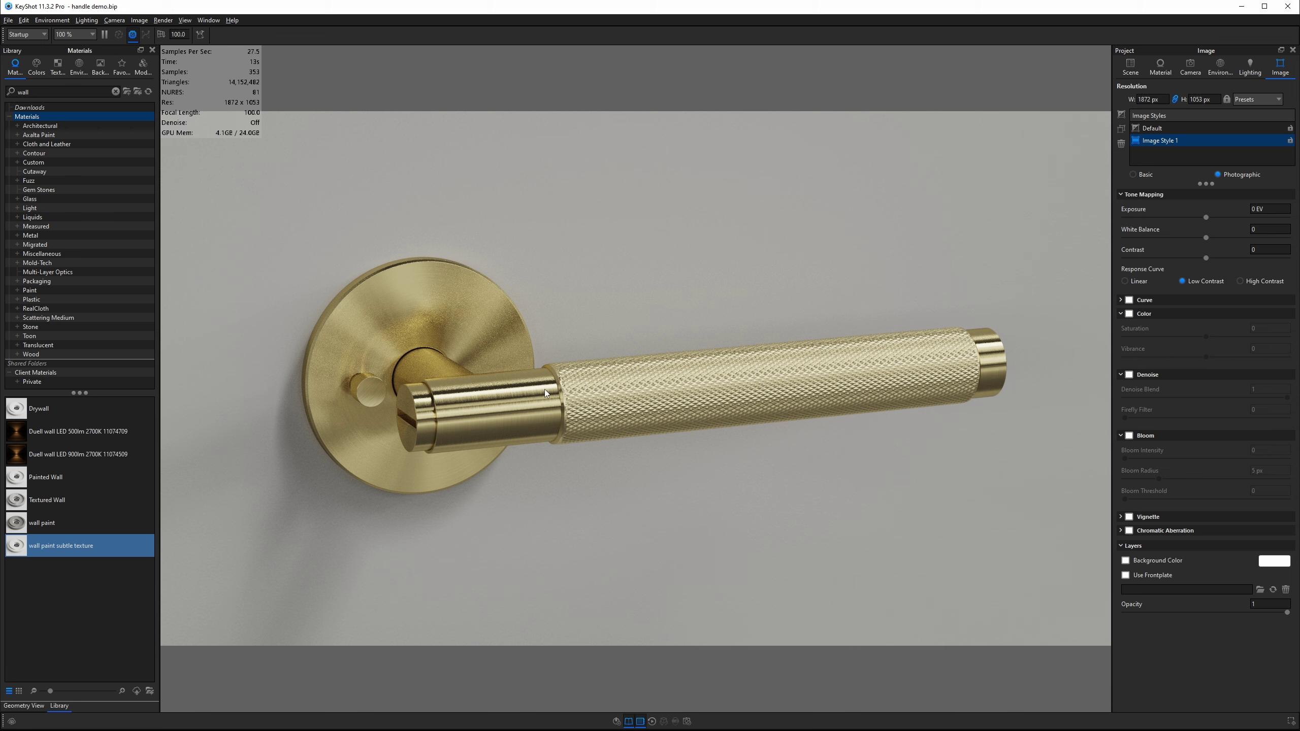
- Set the image style's Exposure to about 0.52 EV and Contrast to 0.088, checking against the reference photo
key(alt+Tab)
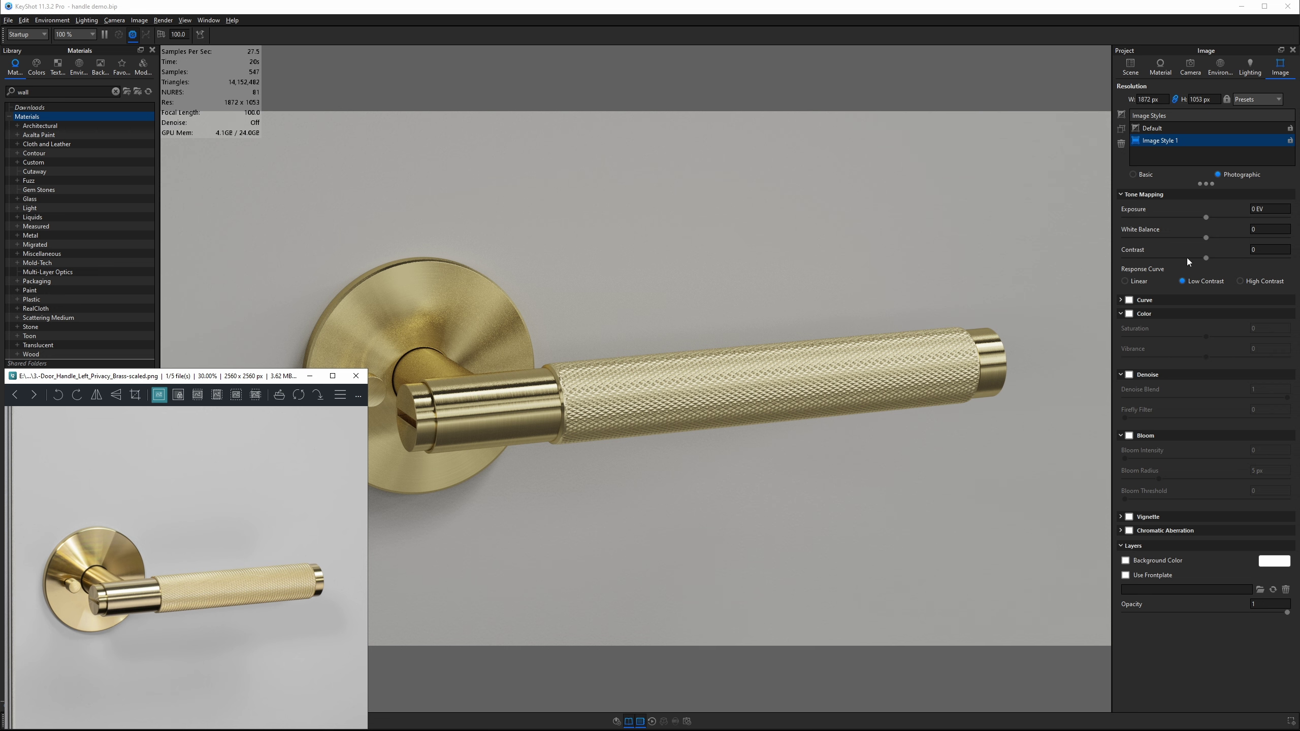
click(1205, 218)
drag(1206, 217, 1227, 218)
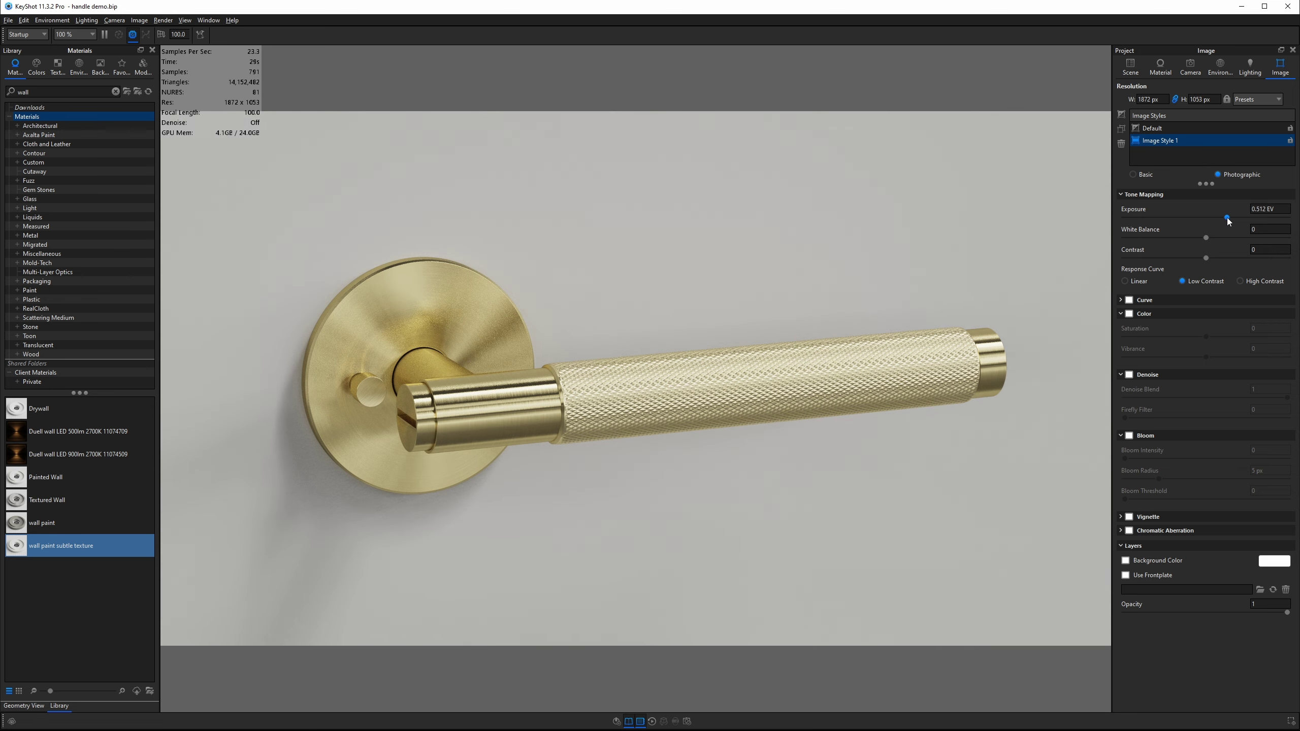
key(alt+Tab)
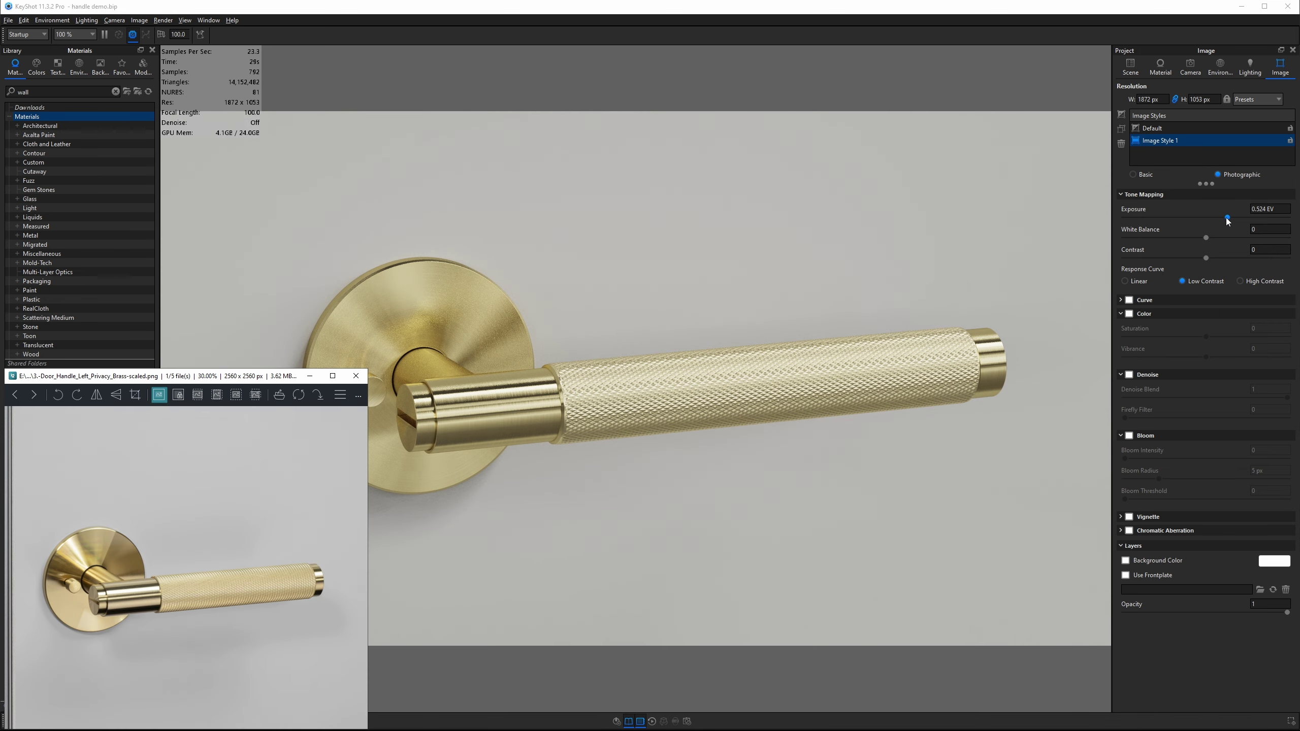
click(1207, 258)
drag(1206, 258, 1214, 258)
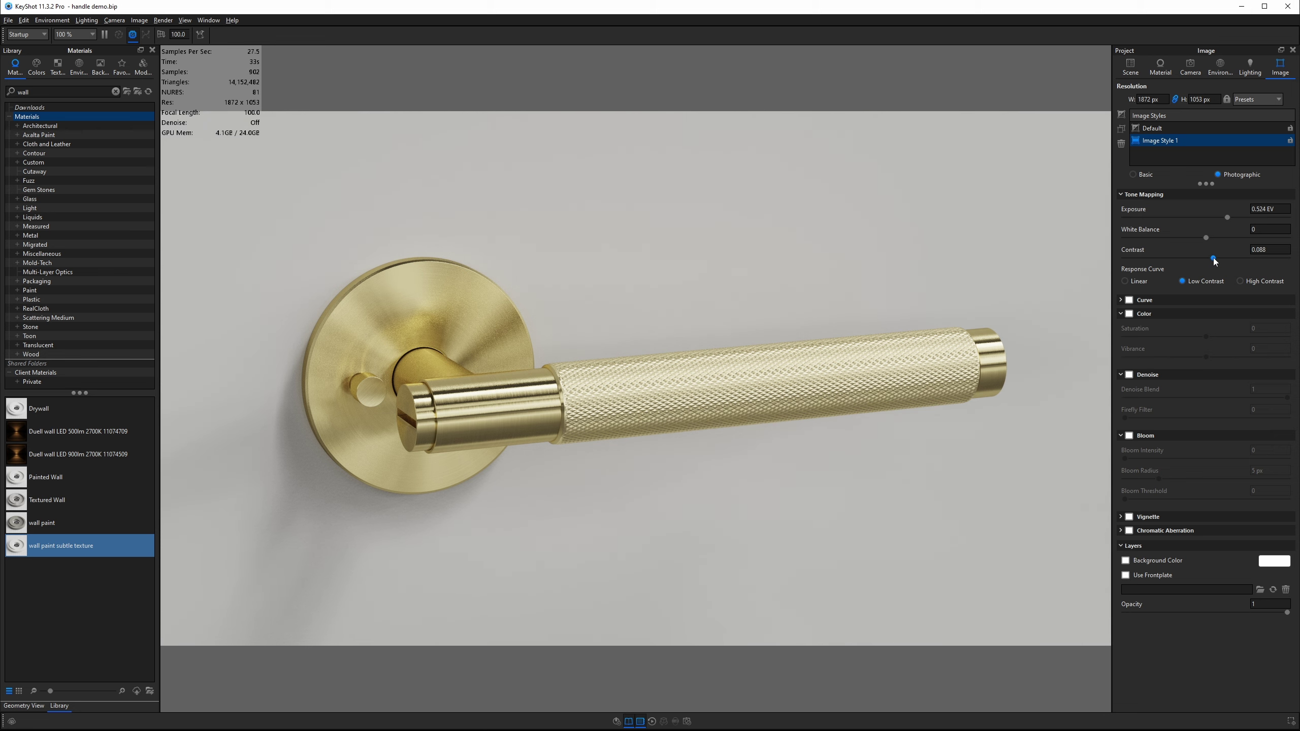
key(alt+Tab)
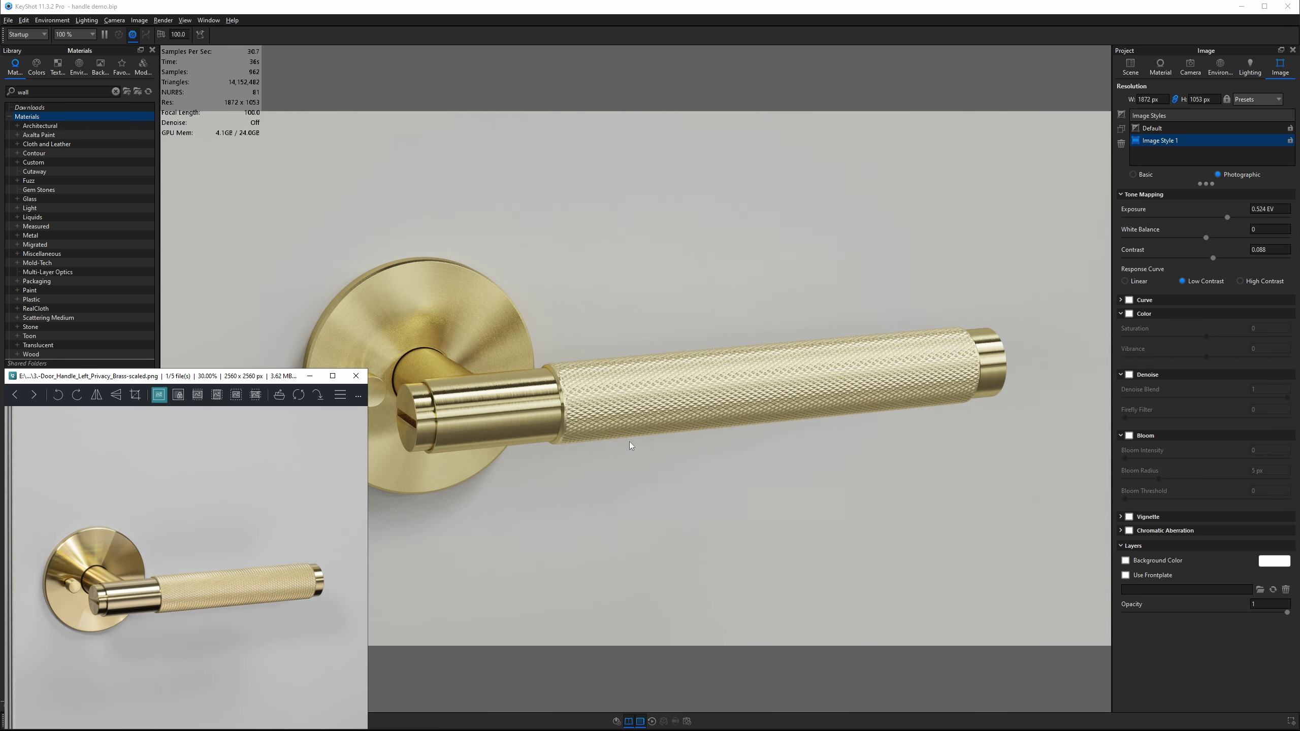
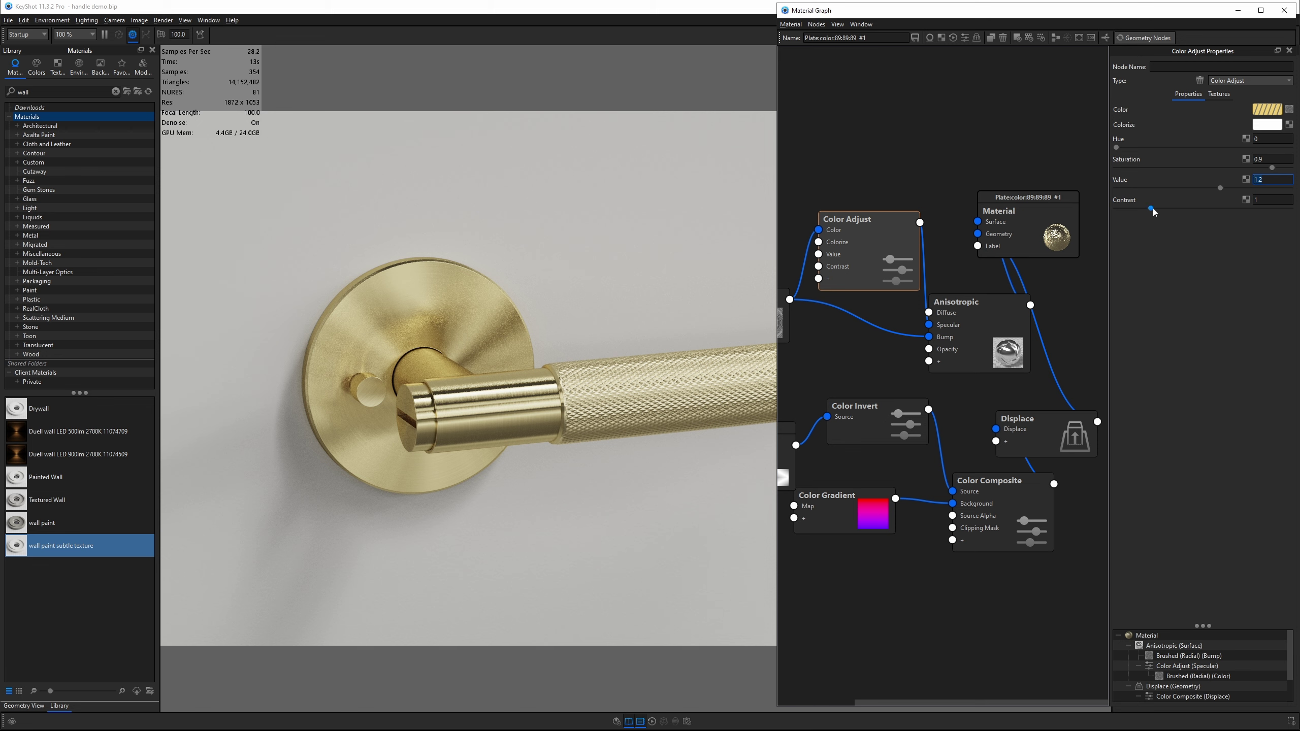
- Fine-tune the Color Adjust node's Contrast, close the material graph, and compare the render with the reference photo
drag(1153, 209, 1149, 209)
click(1283, 15)
key(alt+Tab)
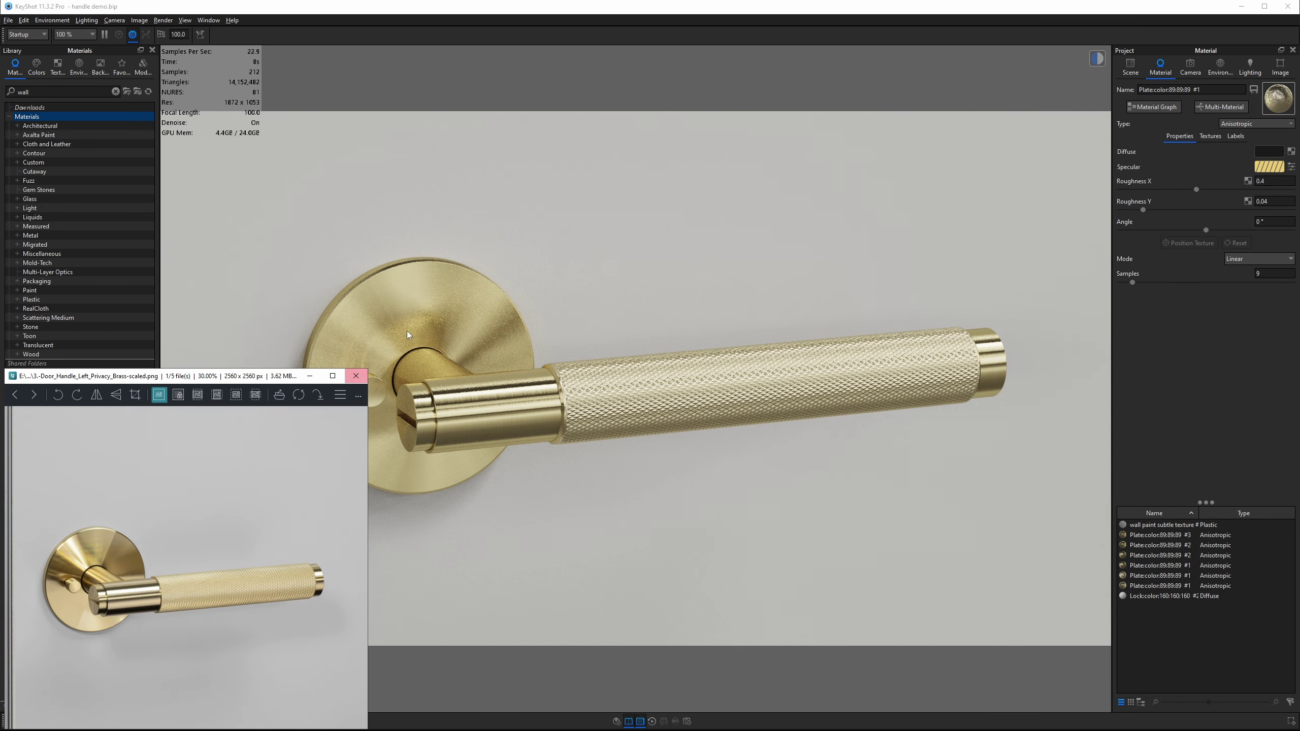
- Open the round backplate's material for editing and lower its Roughness X to 0.3, and finally to 0.2
click(417, 317)
double_click(417, 312)
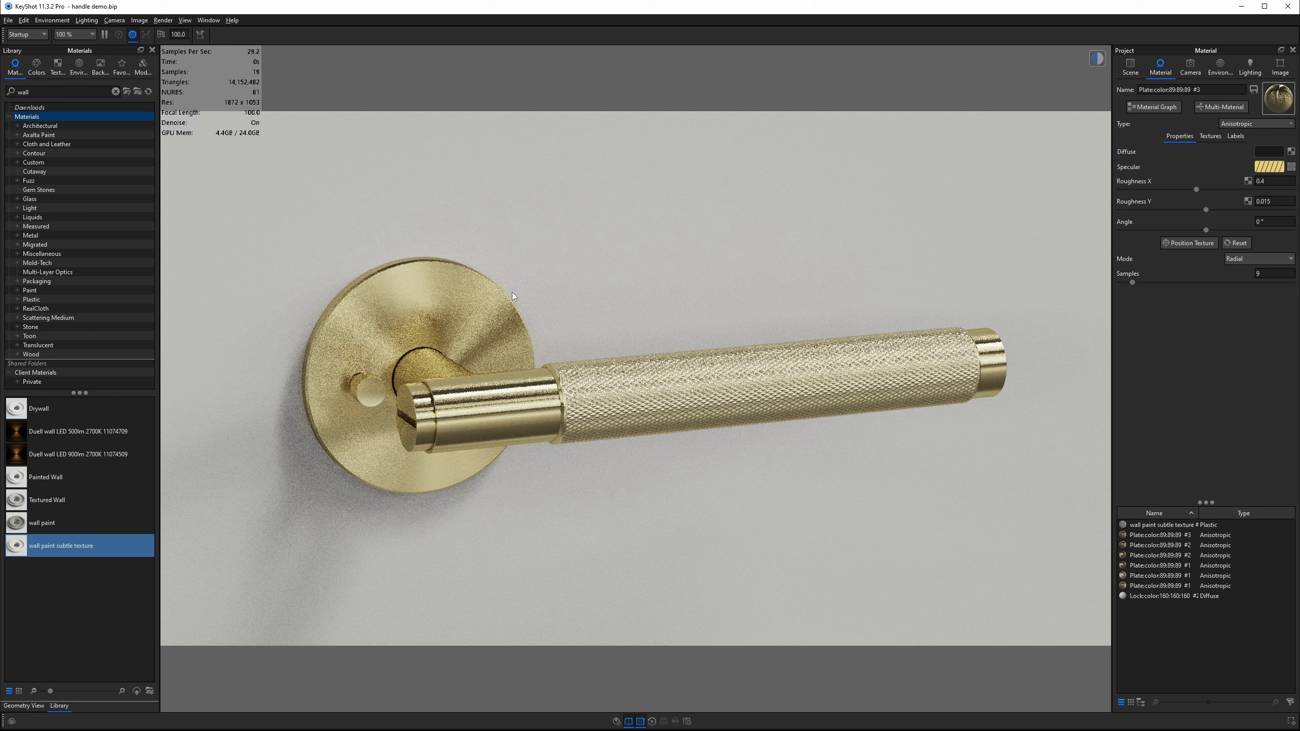
click(1271, 182)
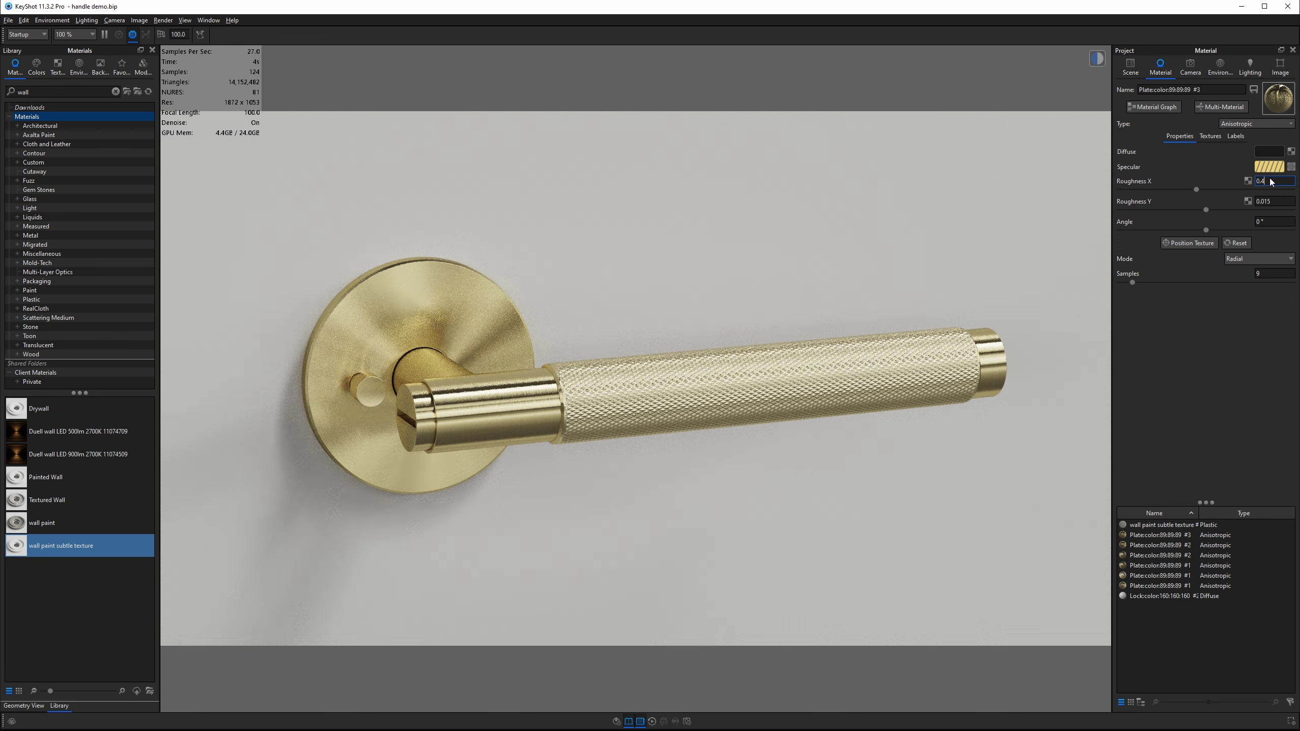
text(3)
key(Return)
text(0.2)
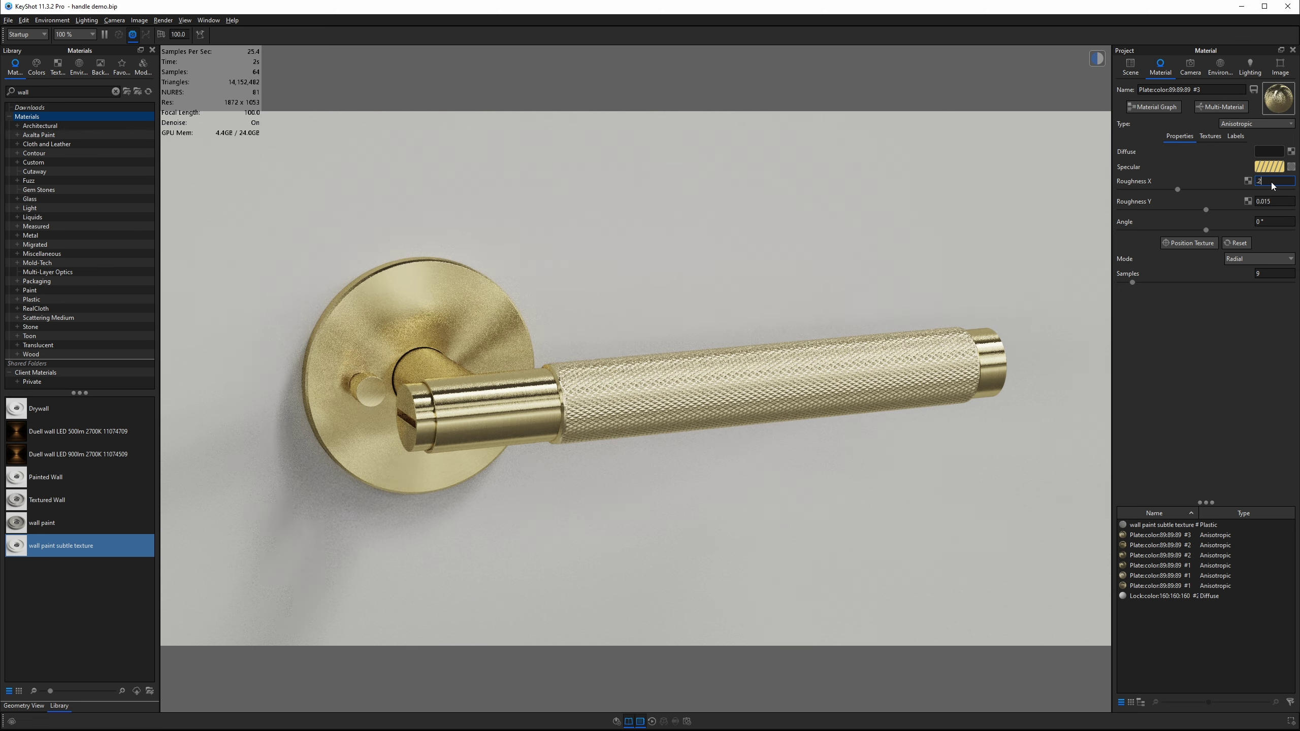
key(Return)
- Set the round backplate material's Roughness Y to 0.005
click(1278, 205)
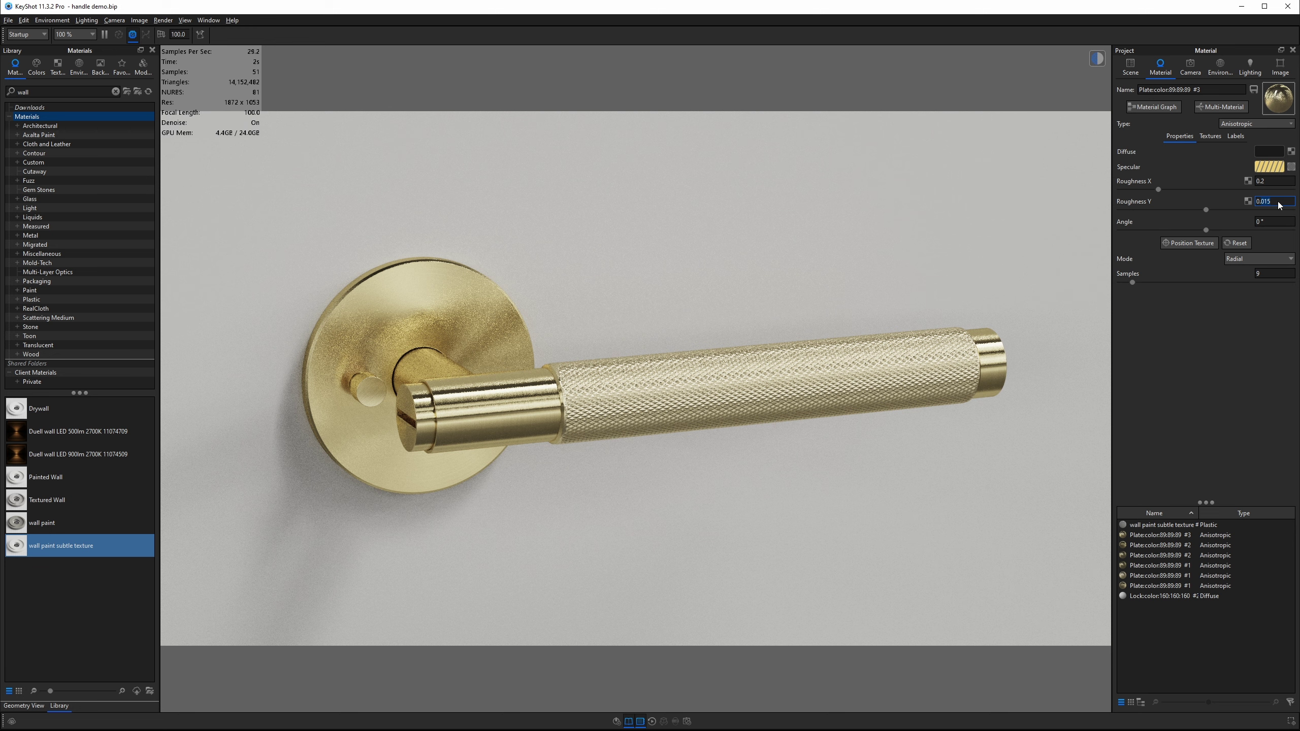
key(BackSpace)
key(BackSpace)
key(Return)
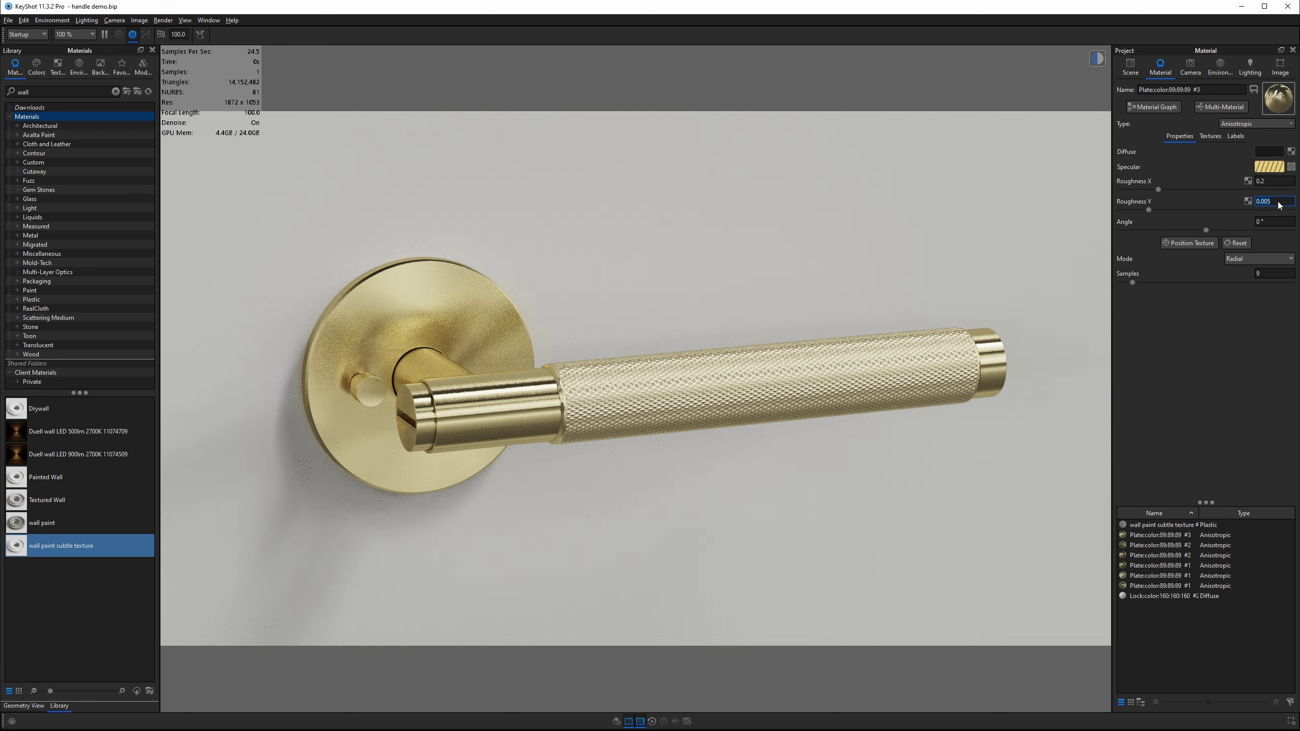
- Raise the round backplate material's Roughness X to 0.3 and finally to 0.35, comparing the render with the reference photo
key(alt+Tab)
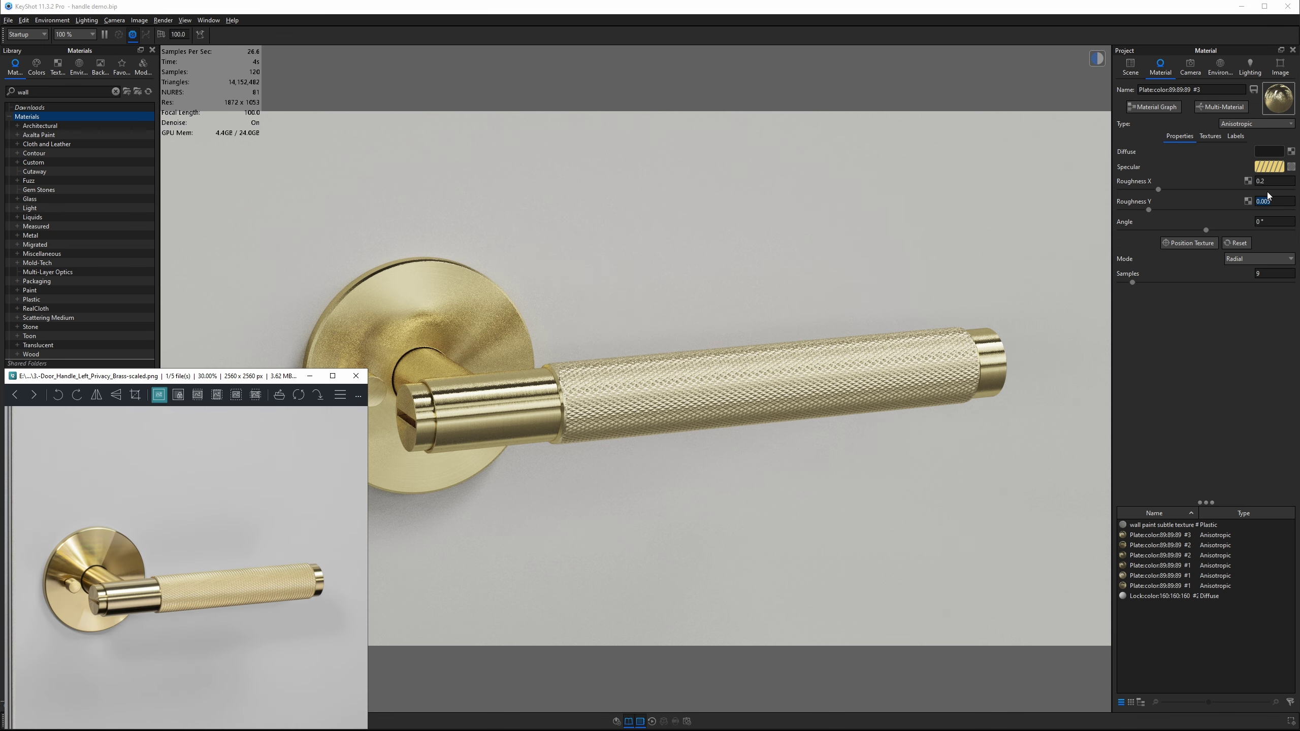
click(1283, 186)
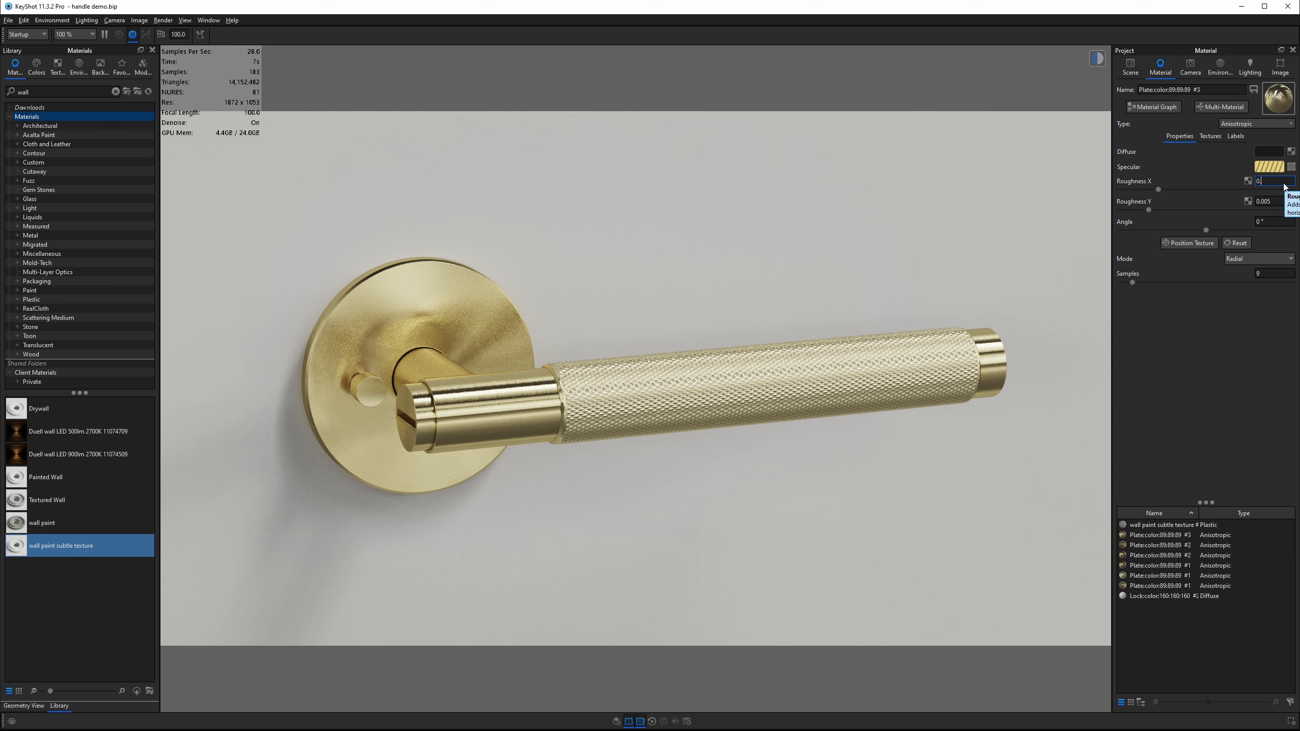
key(Return)
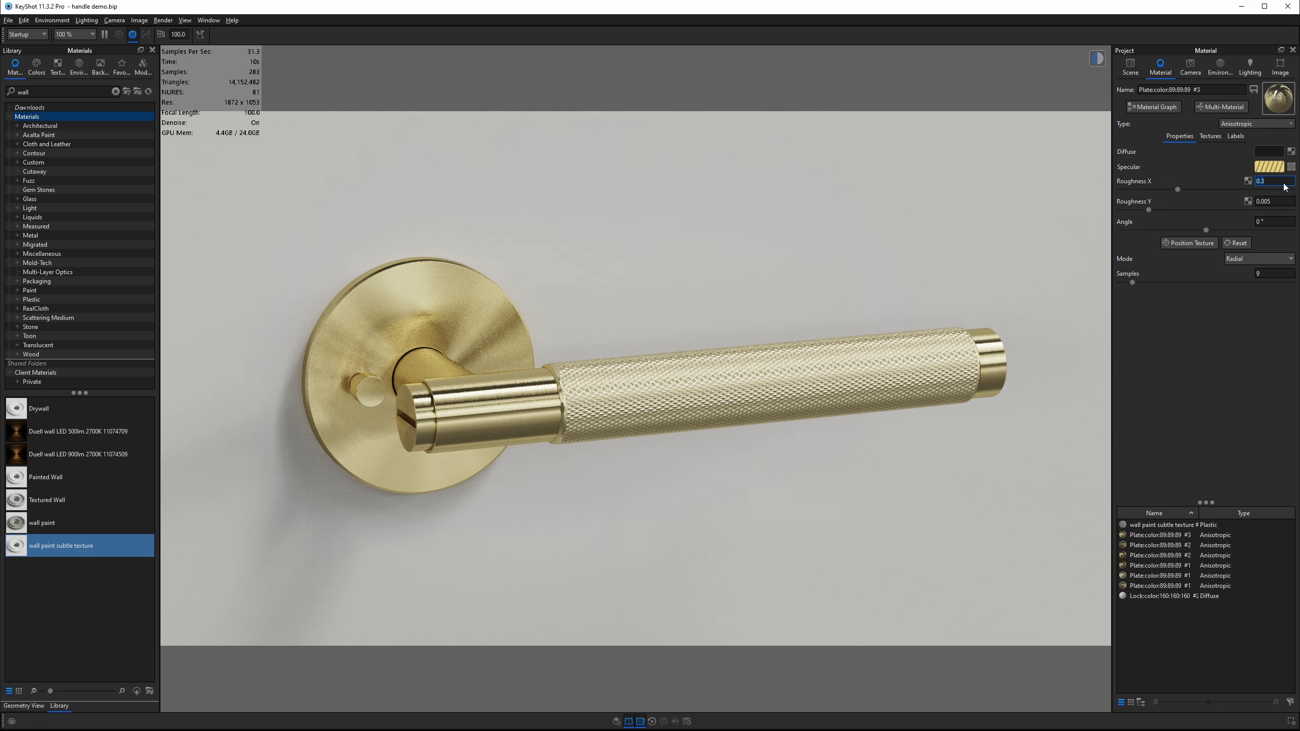
text(.35)
key(Return)
key(alt+Tab)
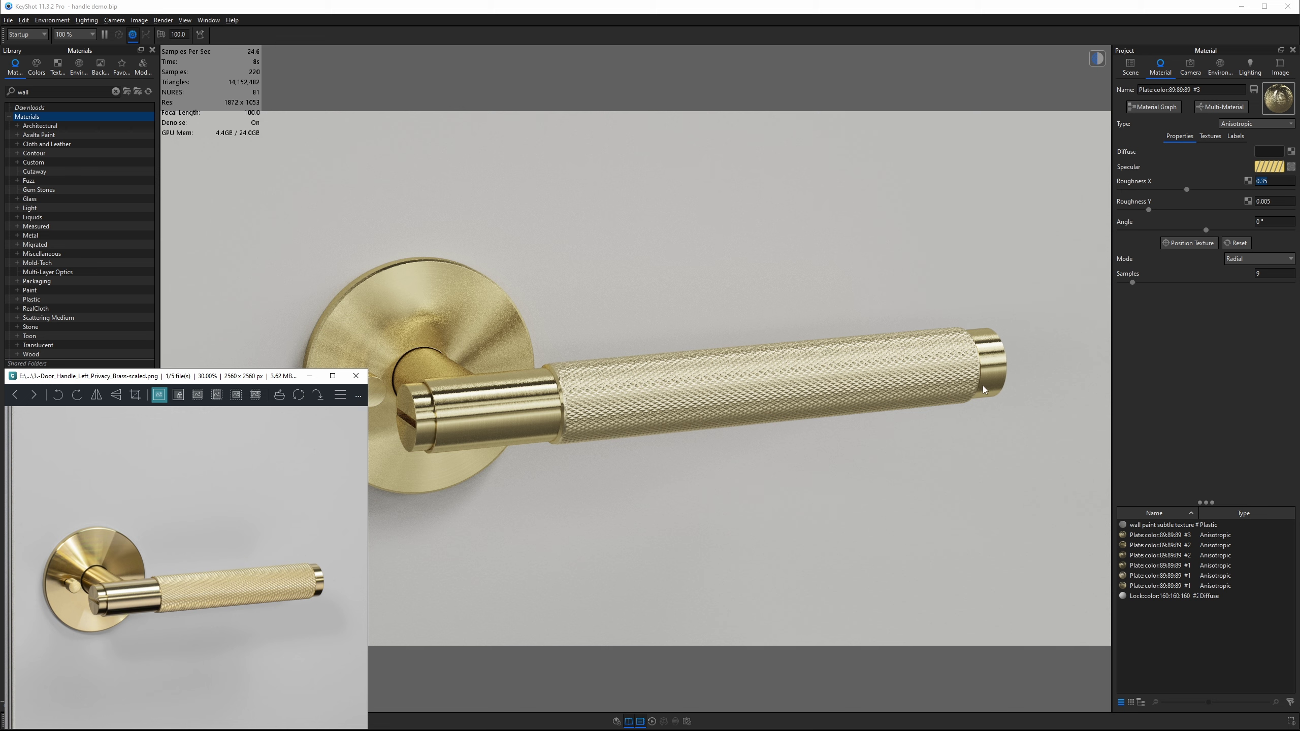
- Set the HDRI environment background's Brightness to about 1.16 and its Blur to about 0.013
click(1228, 75)
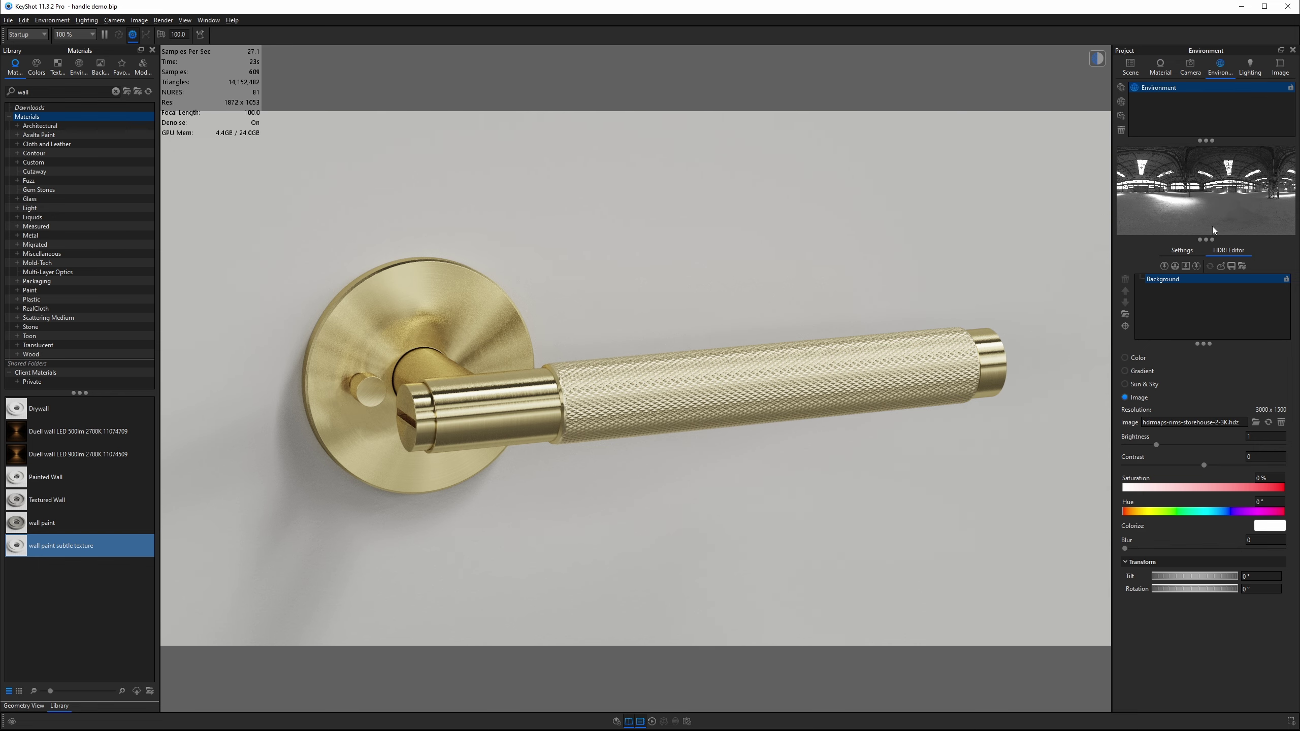
drag(1156, 444, 1163, 448)
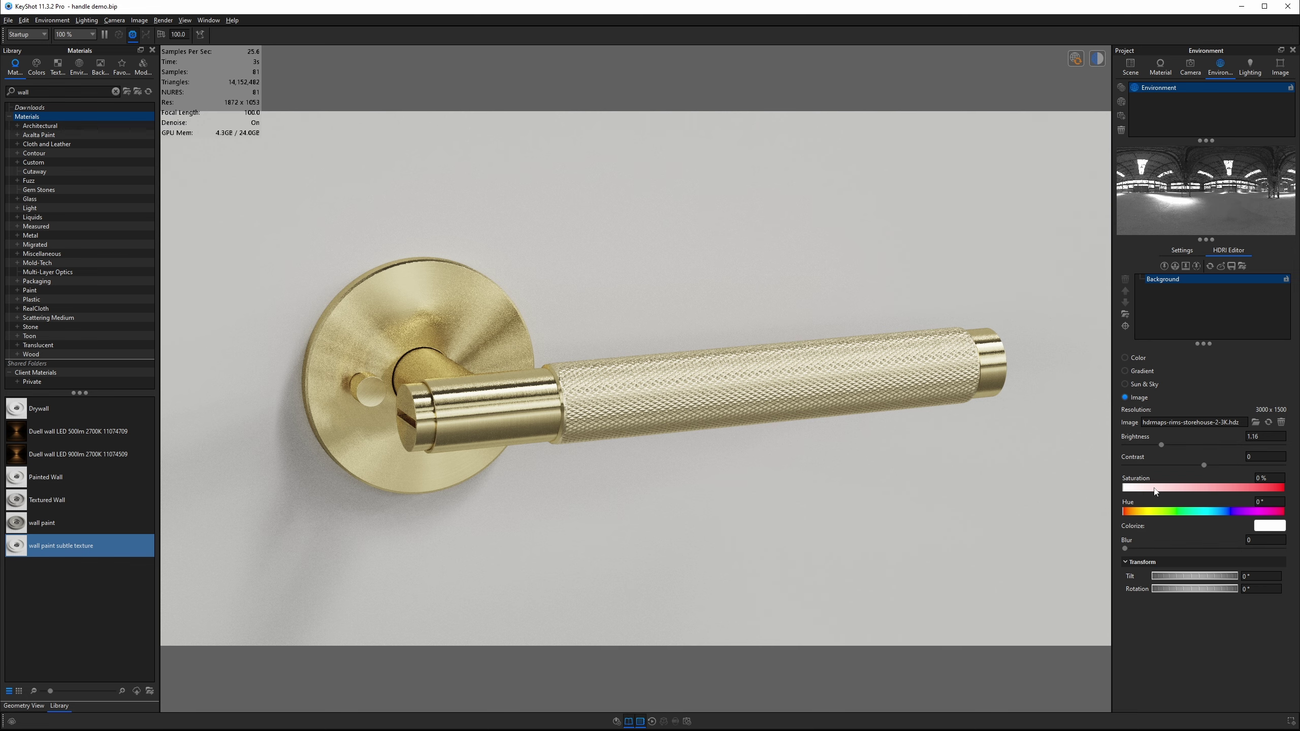
drag(1125, 548, 1128, 549)
- Add a circular pin at the bottom of the HDRI at -90° elevation, colour it black and enlarge its radius to about 44
click(1163, 266)
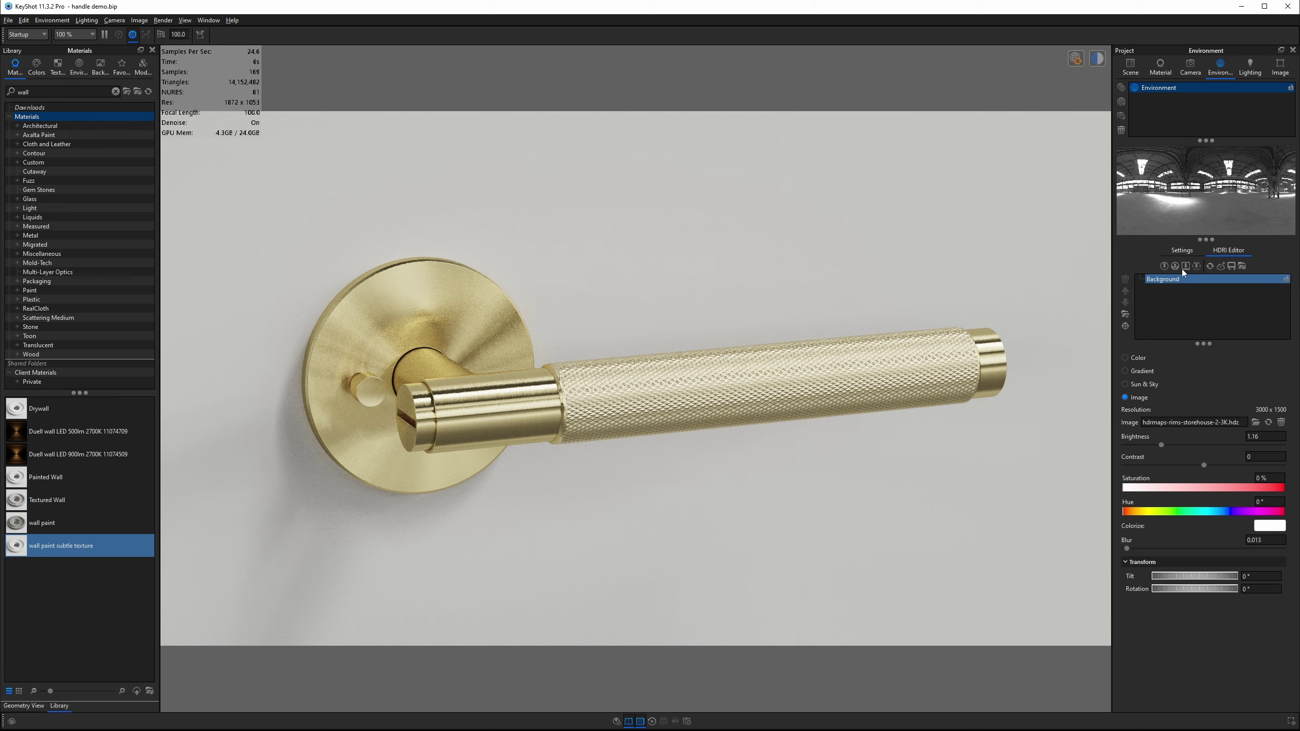
drag(1215, 198, 1217, 239)
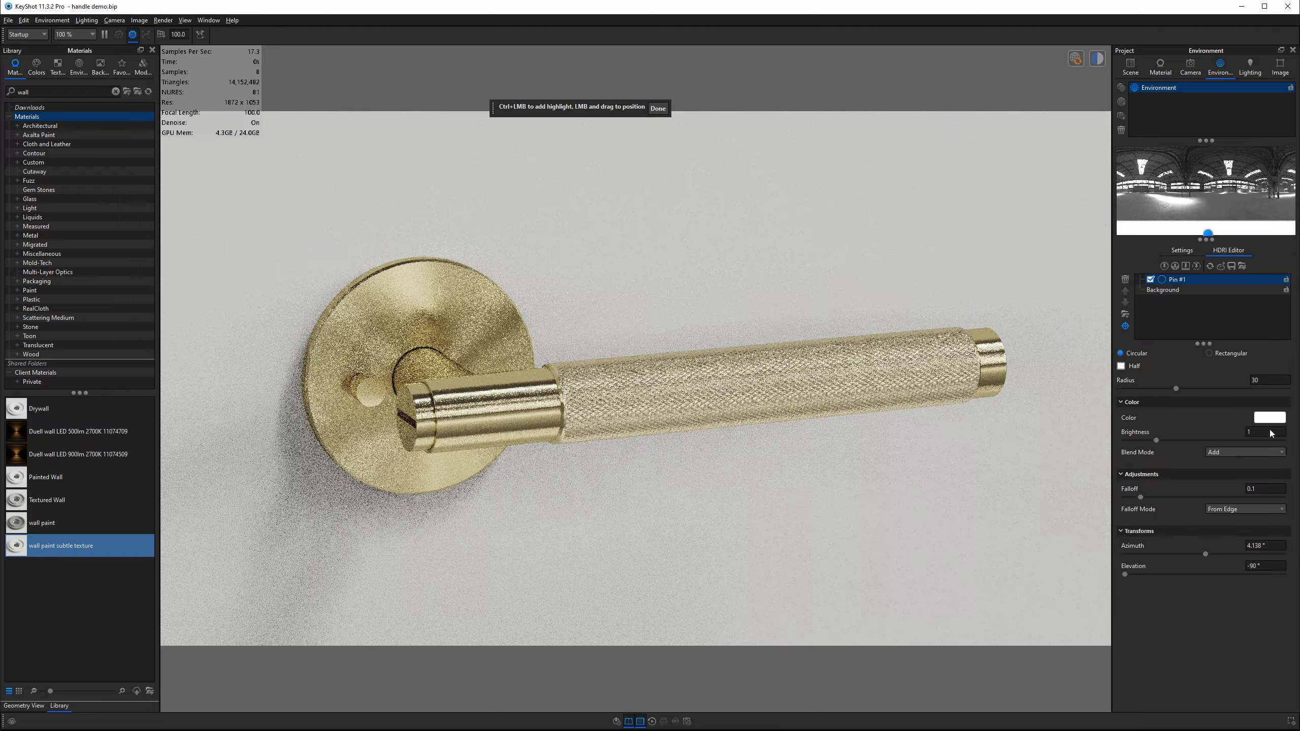
click(1269, 417)
click(1112, 720)
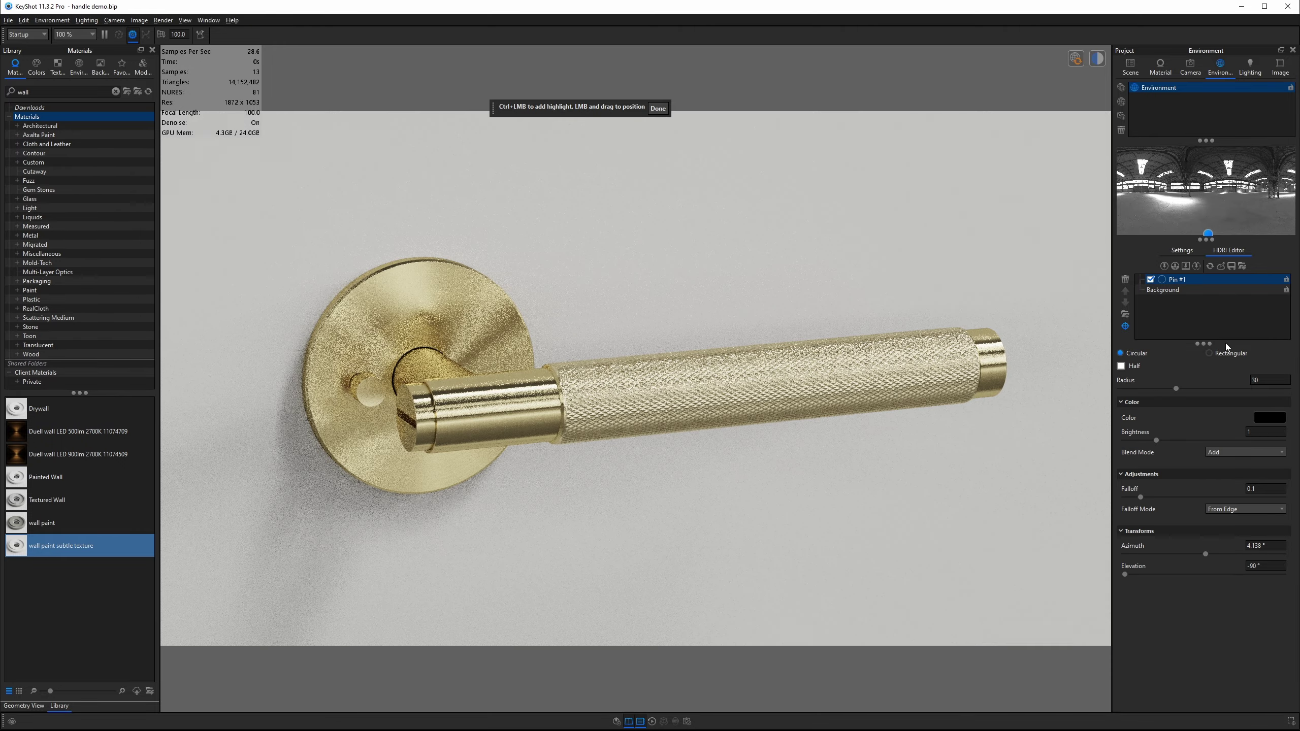
drag(1175, 389, 1201, 389)
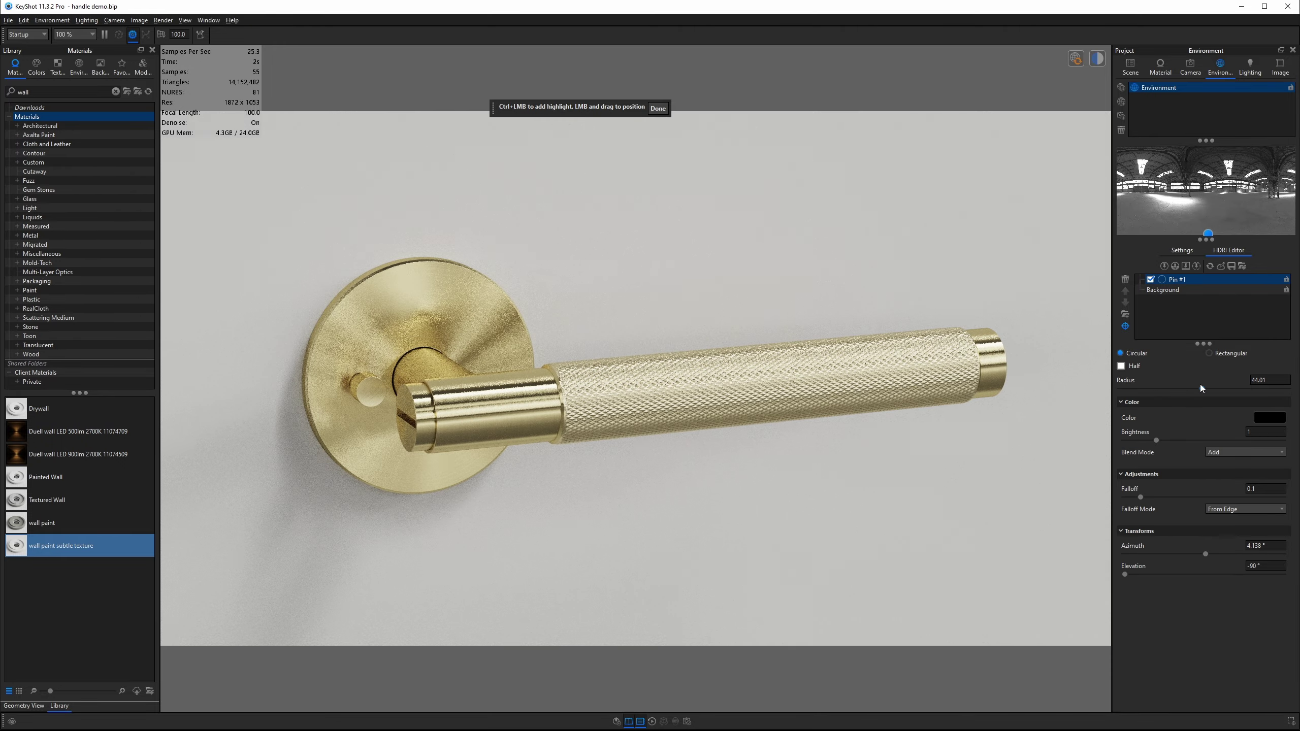
- Set the black pin's blend mode to Alpha, enlarge its radius to about 52.8 and finish placing highlights
click(1219, 452)
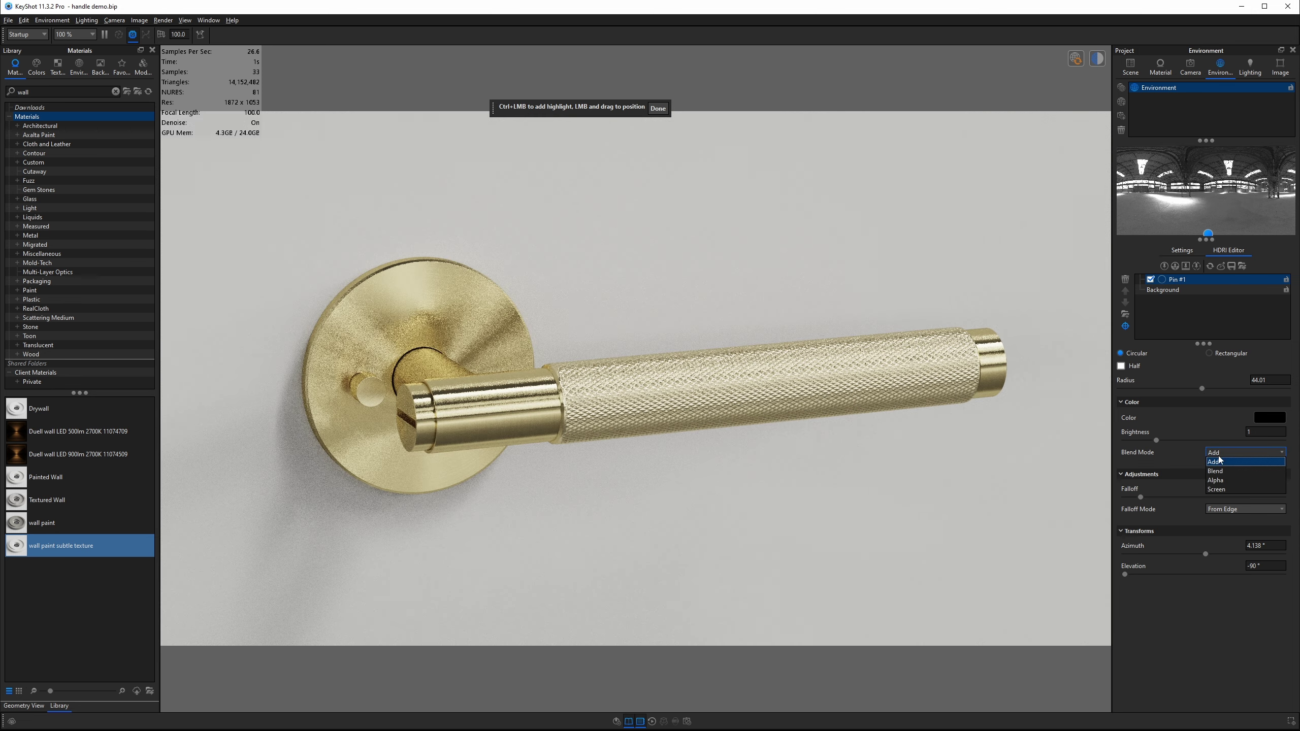
click(1228, 481)
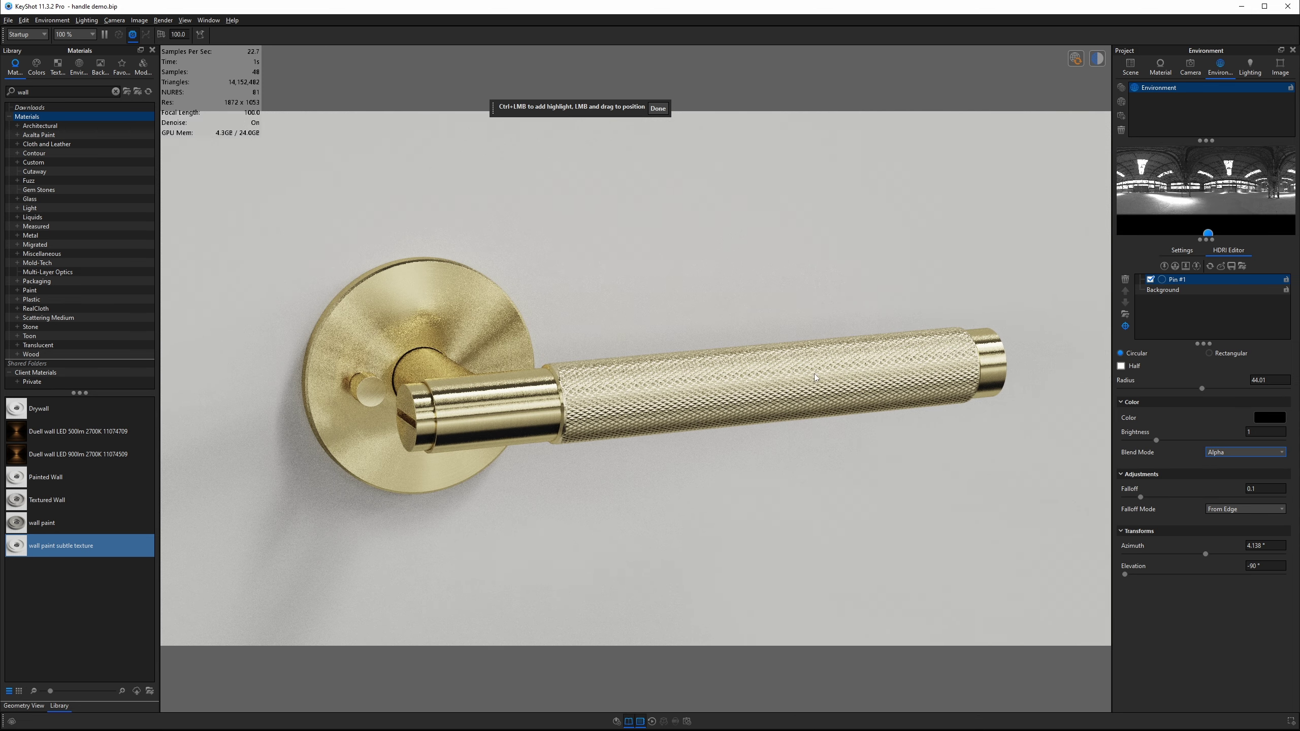
mouse_move(1202, 389)
mouse_down()
mouse_move(1223, 389)
mouse_move(1212, 392)
mouse_up()
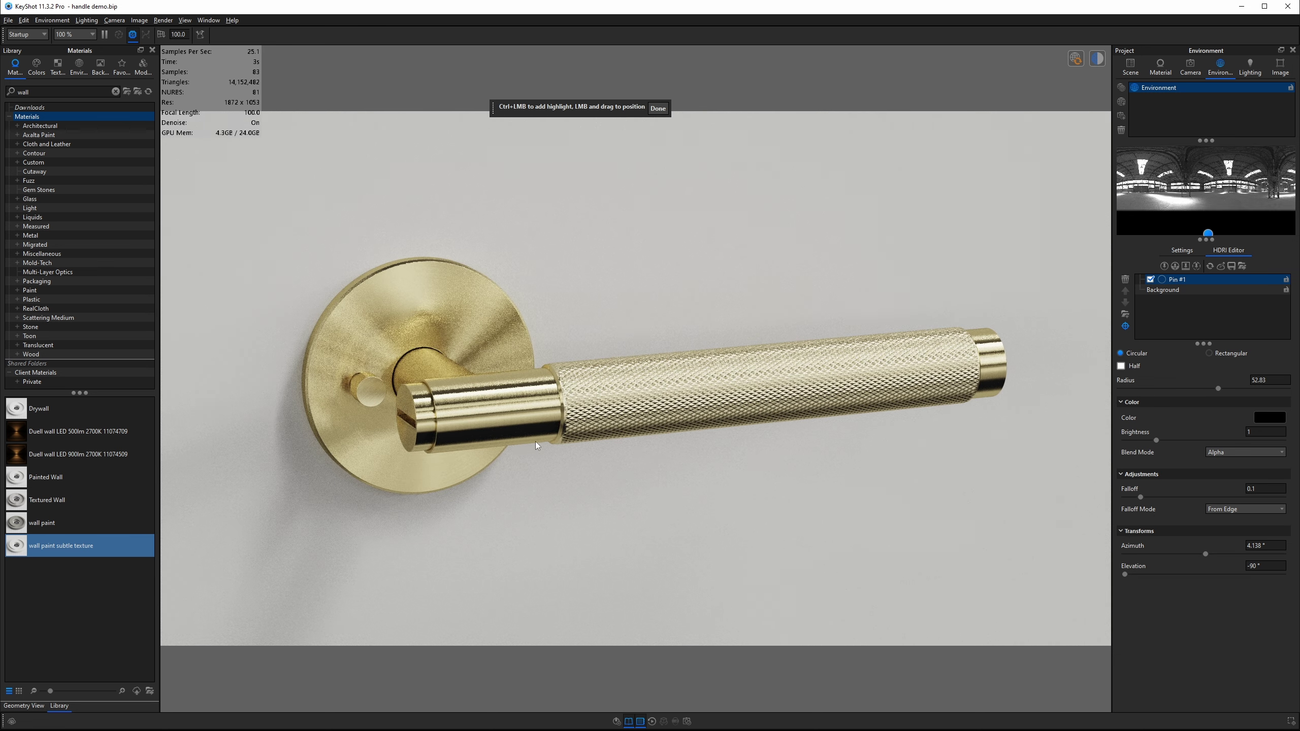
click(658, 108)
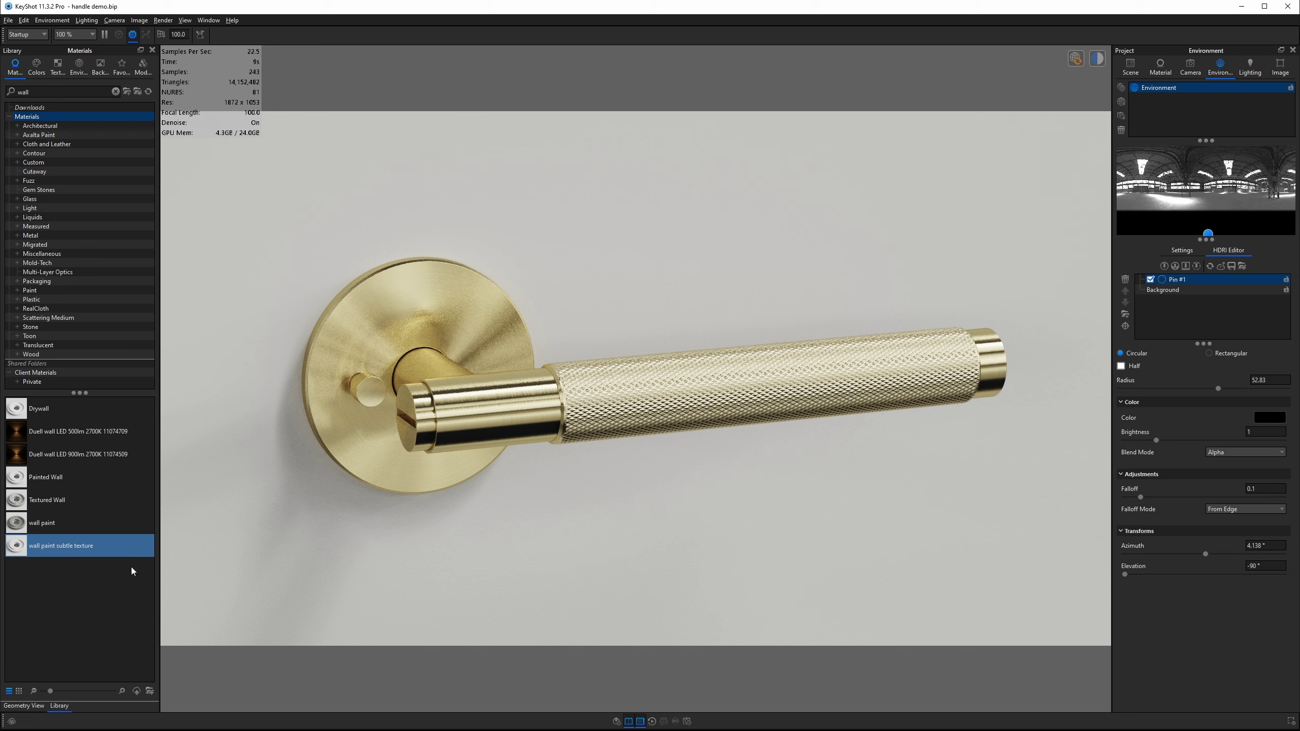
- Select the Door and Wall parts together and move them about 418 mm along the Y axis, checking in the geometry view
click(25, 705)
drag(96, 459, 108, 429)
click(1130, 66)
click(1197, 187)
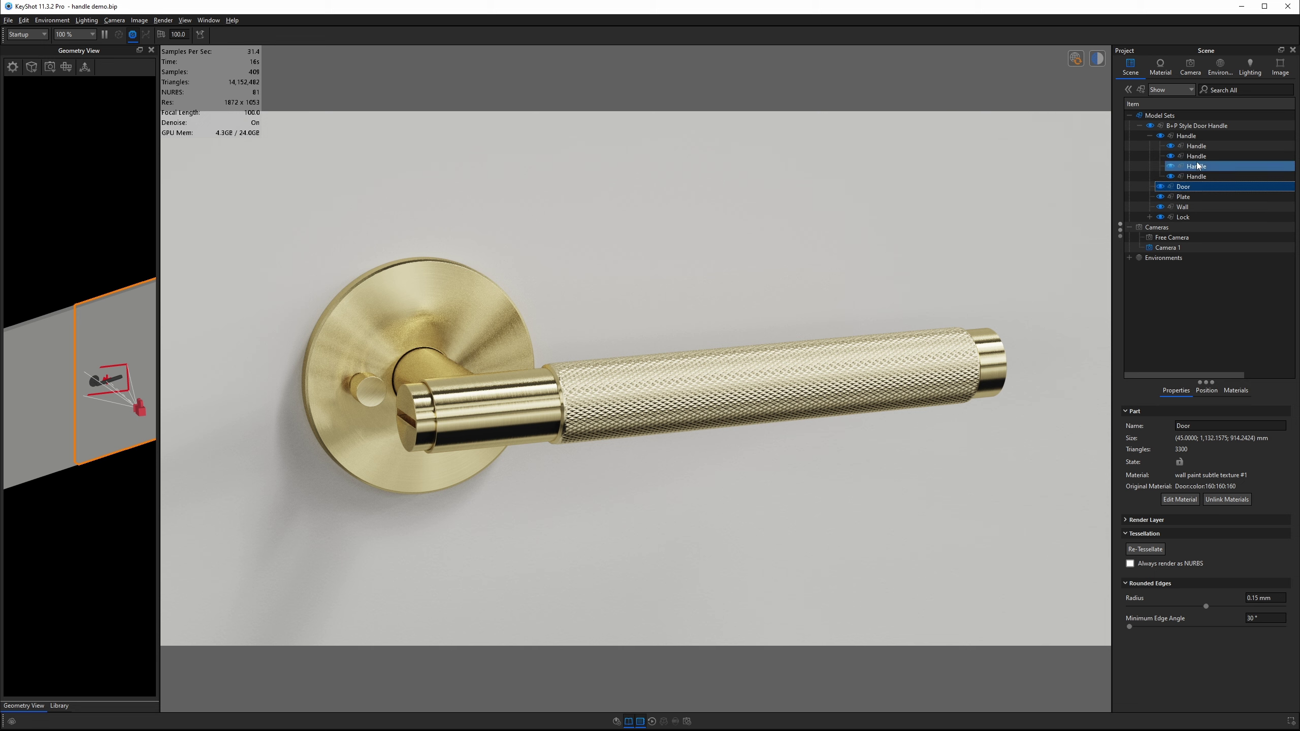
ctrl+click(1182, 207)
right_click(56, 312)
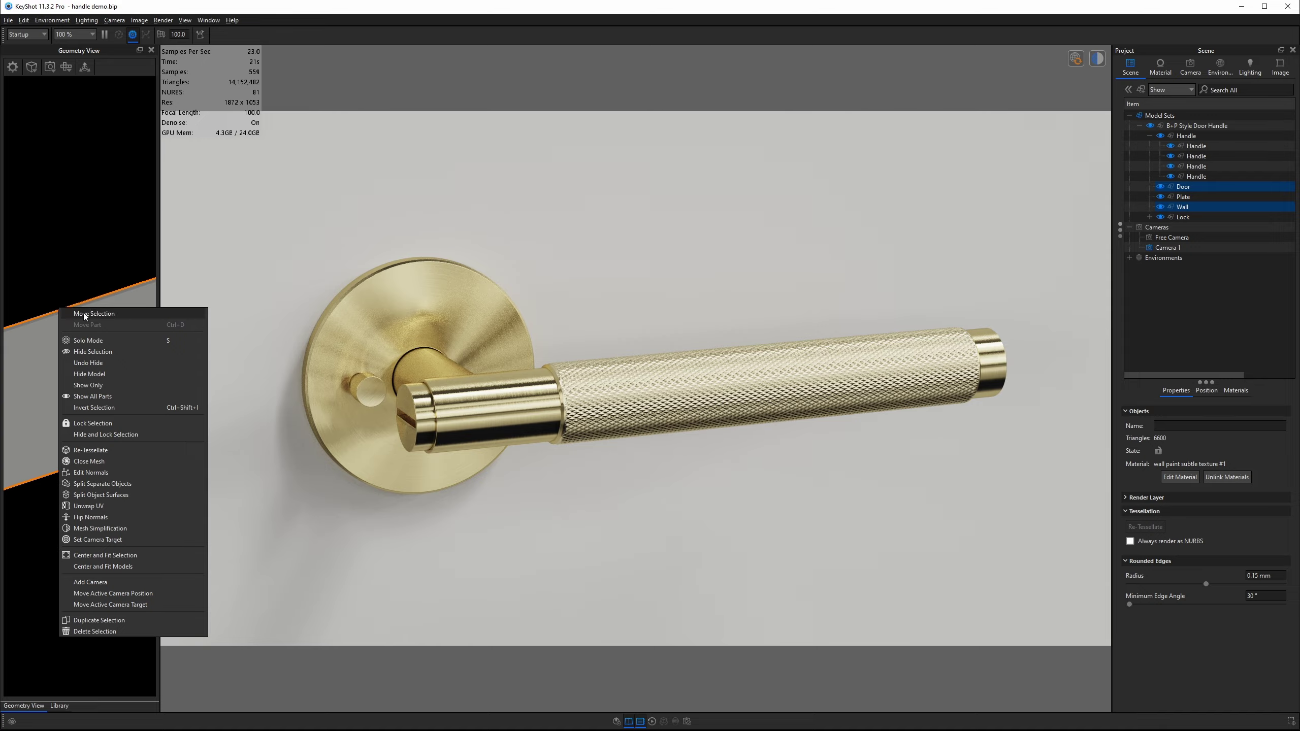
click(104, 375)
scroll(136, 491, down, 3)
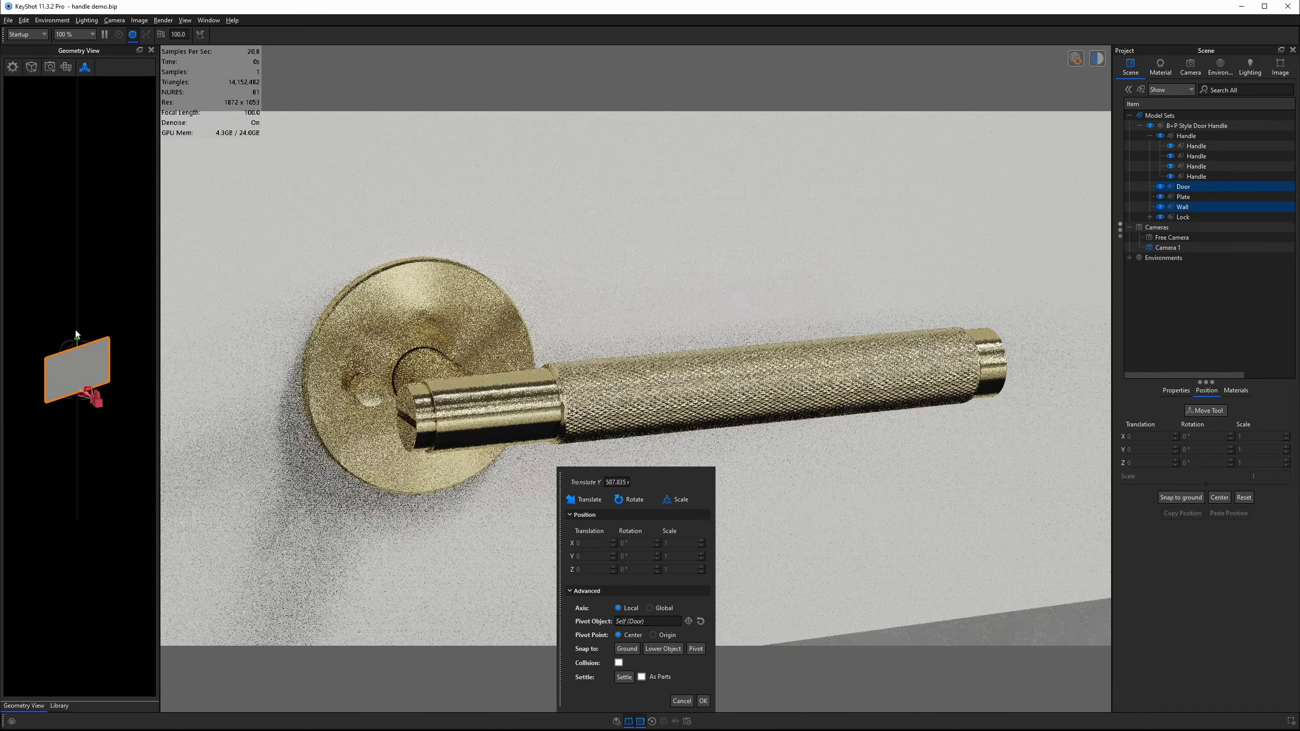
drag(76, 344, 60, 382)
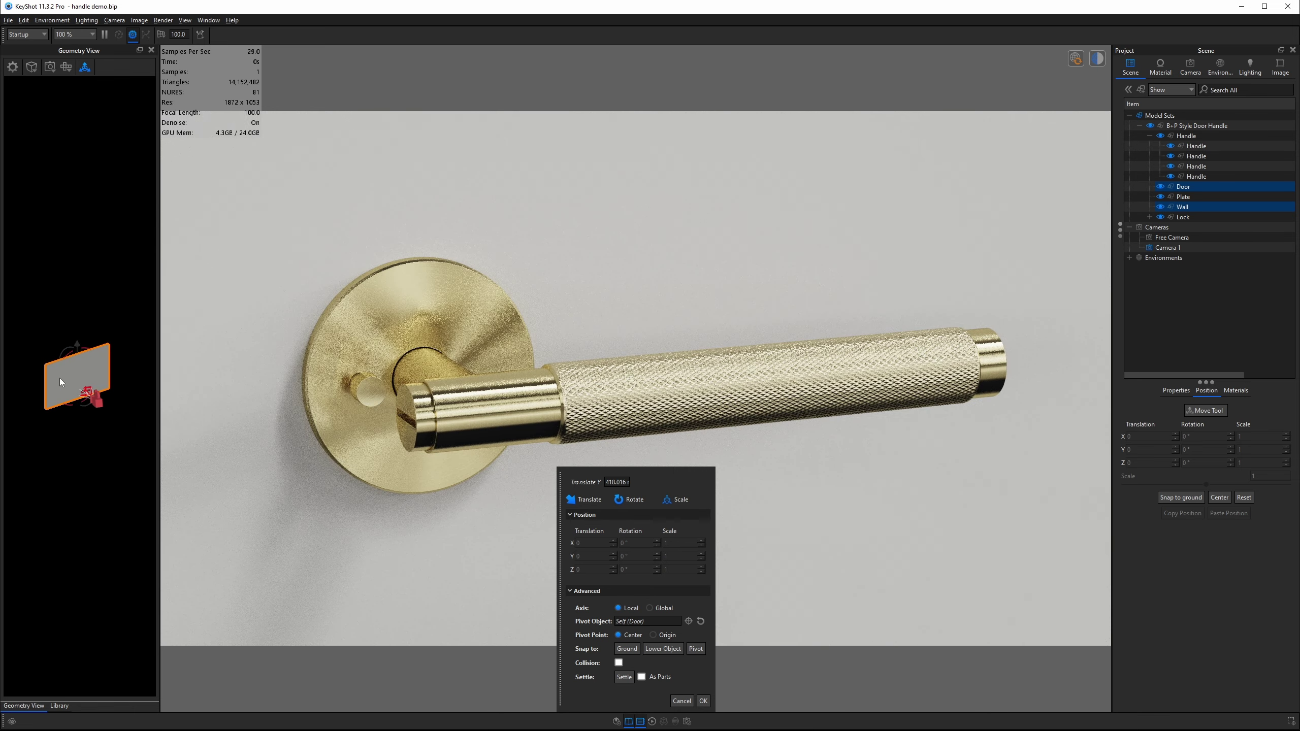
click(703, 700)
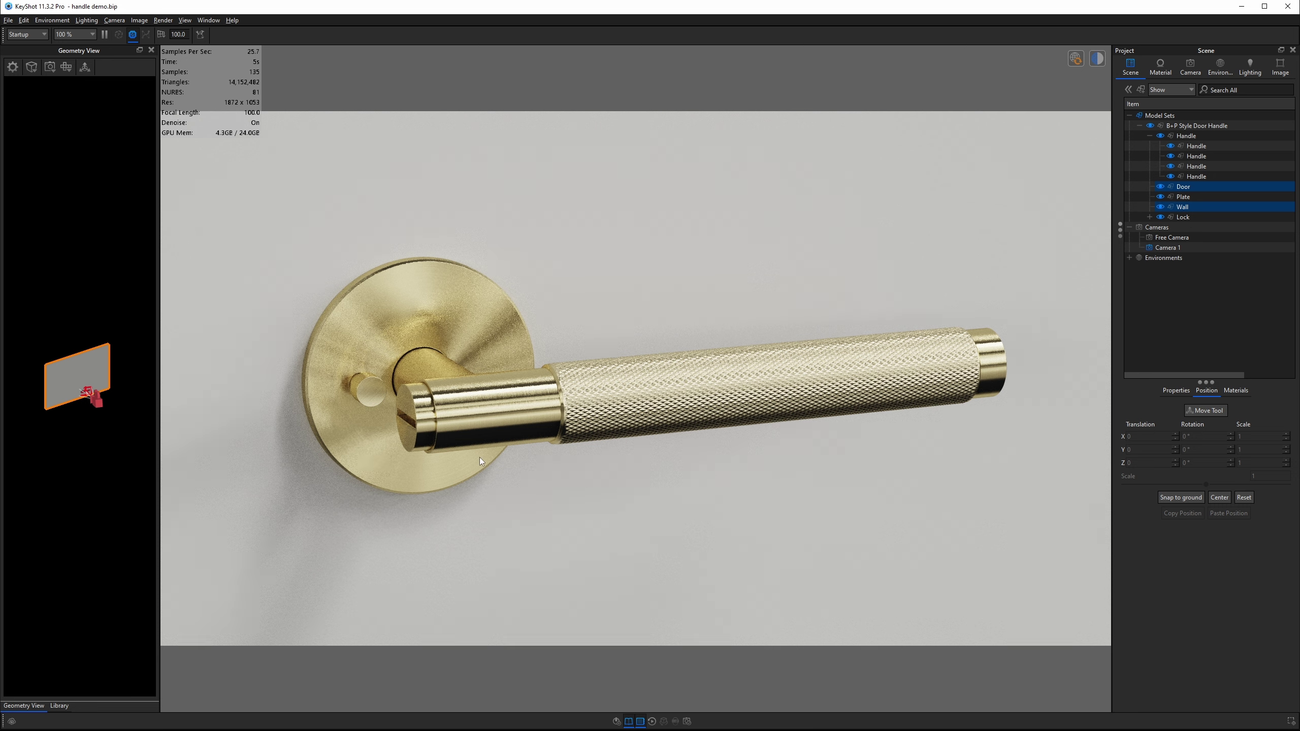
- Compare the knurled grip with the reference photo and open the material graph of the grip's brass material
double_click(612, 390)
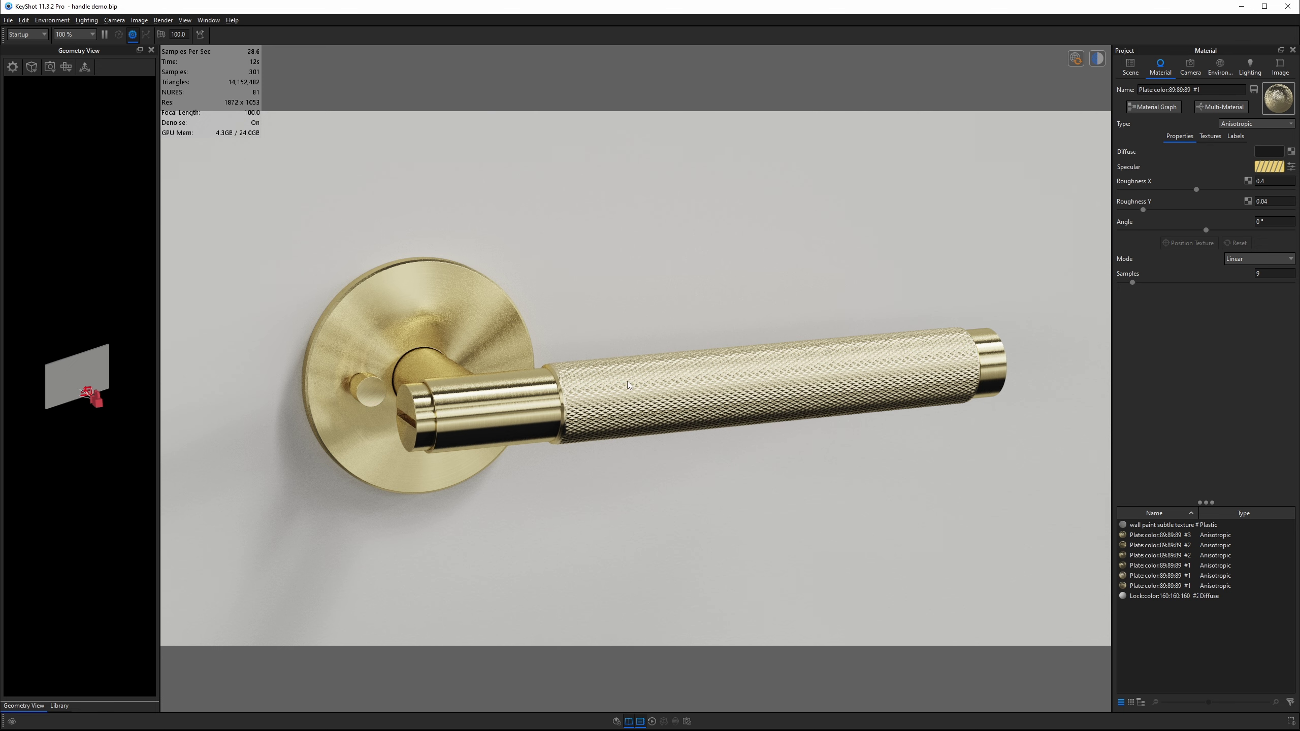
key(alt+Tab)
click(1174, 109)
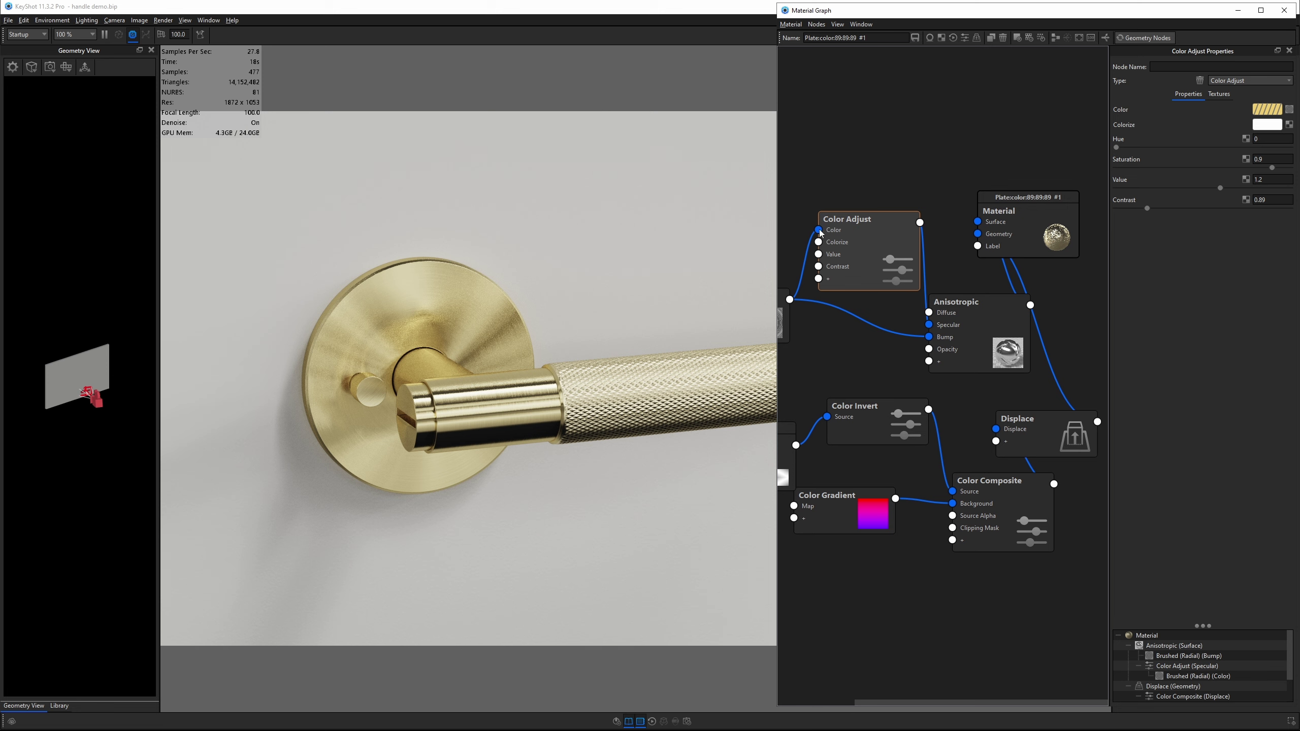
- Try the brushed texture directly in the grip's Specular input without the Color Adjust node, and restore the original node connections
drag(819, 232, 929, 324)
drag(868, 269, 867, 255)
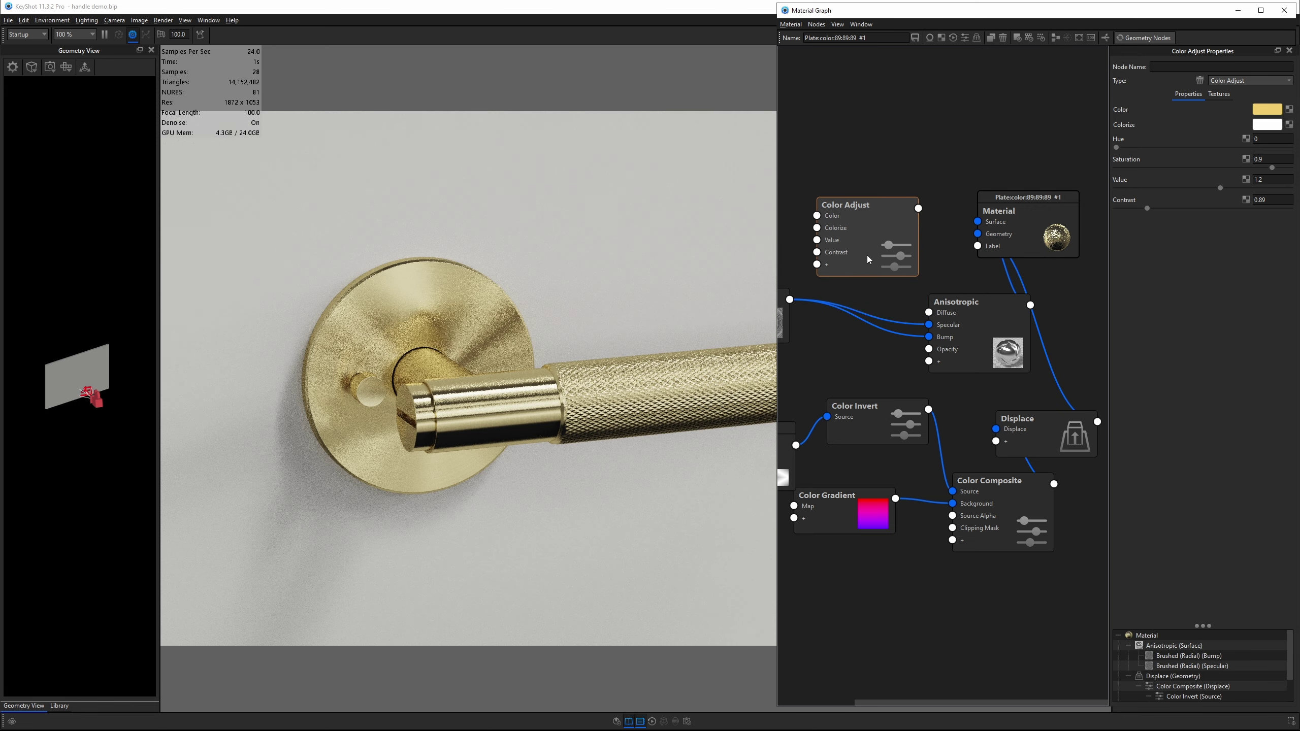
drag(929, 325, 817, 215)
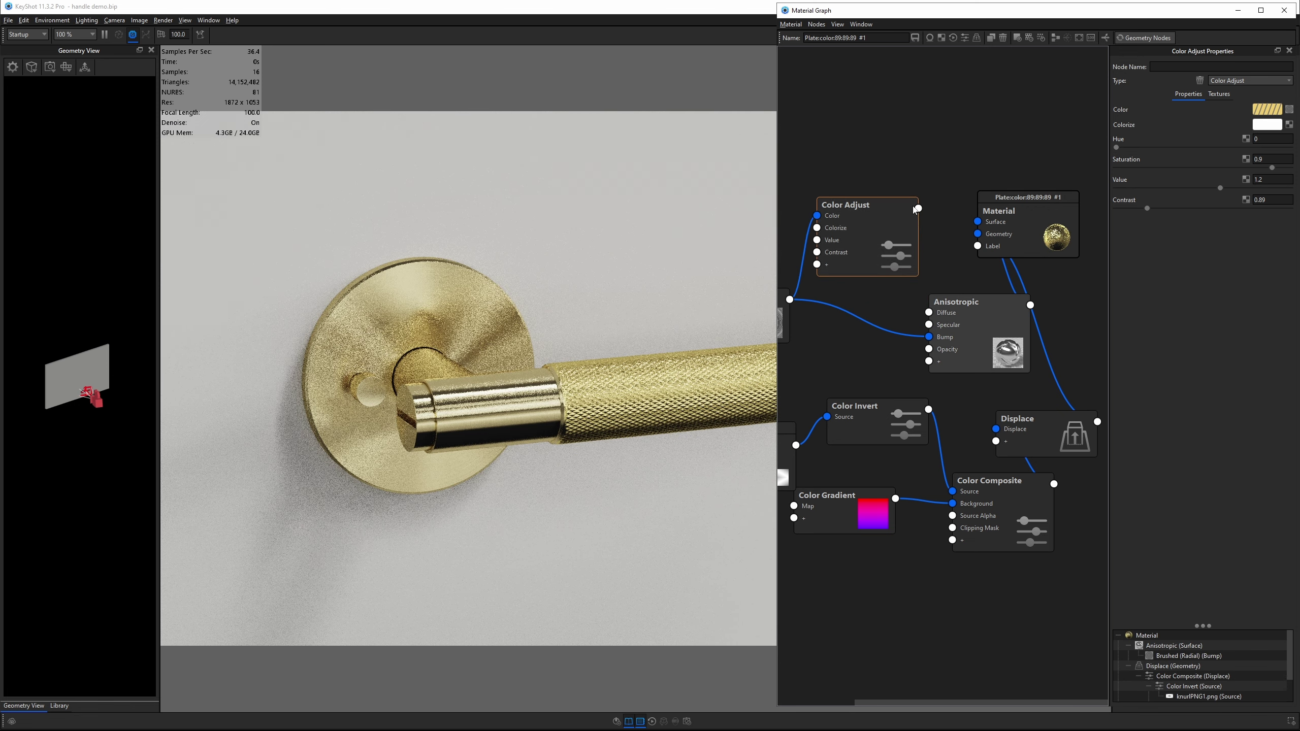
drag(918, 208, 928, 324)
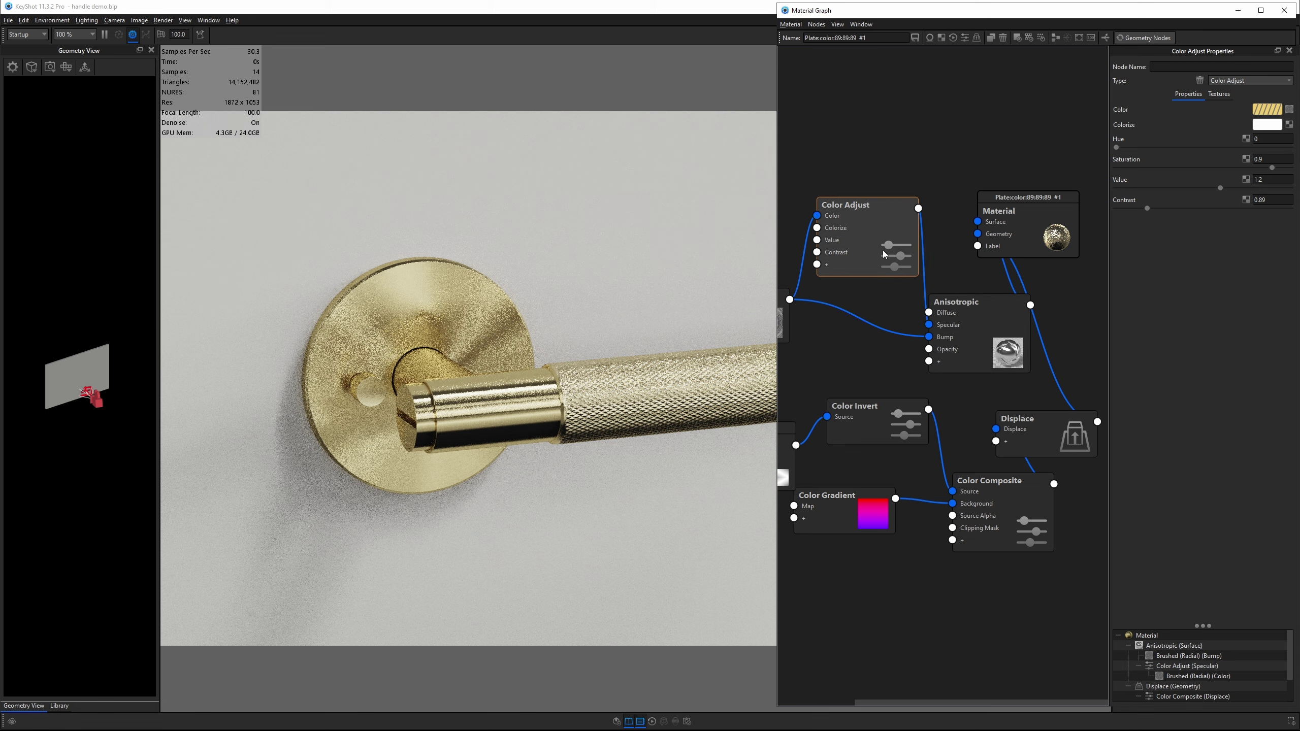
- Set the grip's Color Adjust node to Contrast 1, Value 1.1 and Saturation 1, and close the material graph
click(1273, 199)
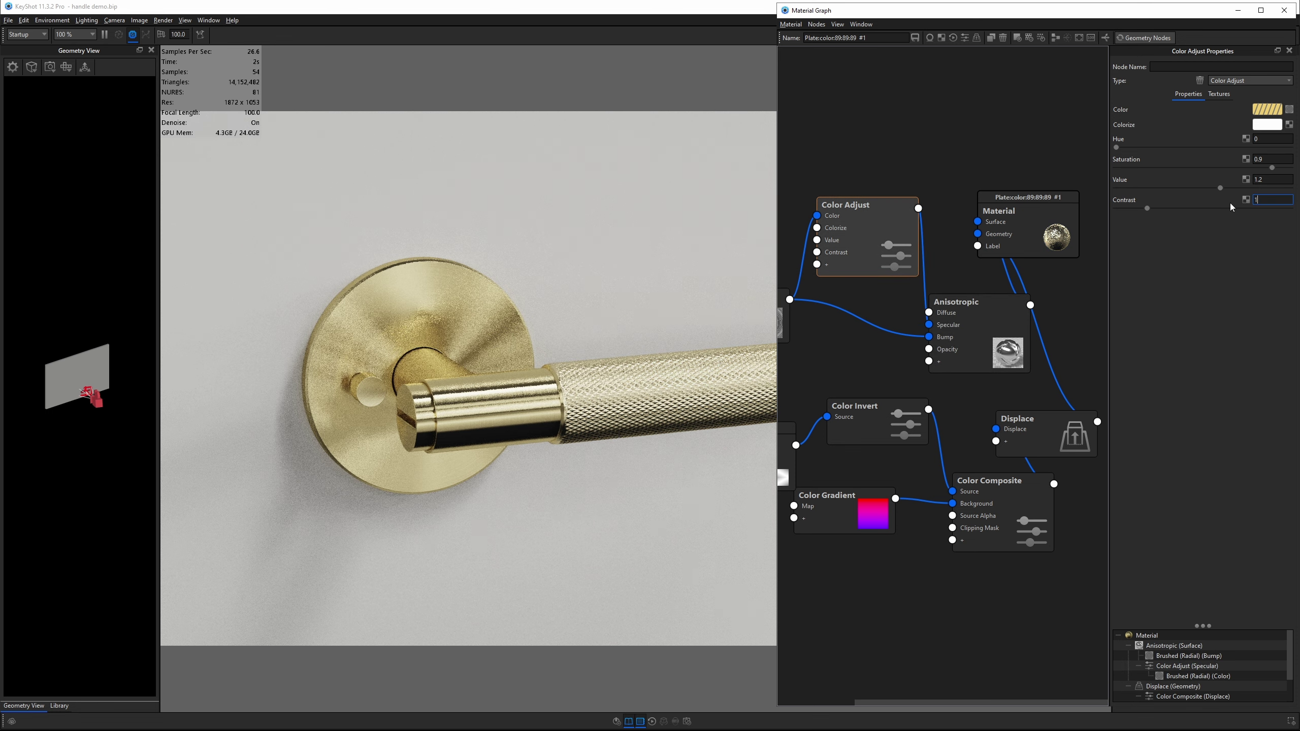
text(1)
key(Return)
click(1273, 184)
key(Return)
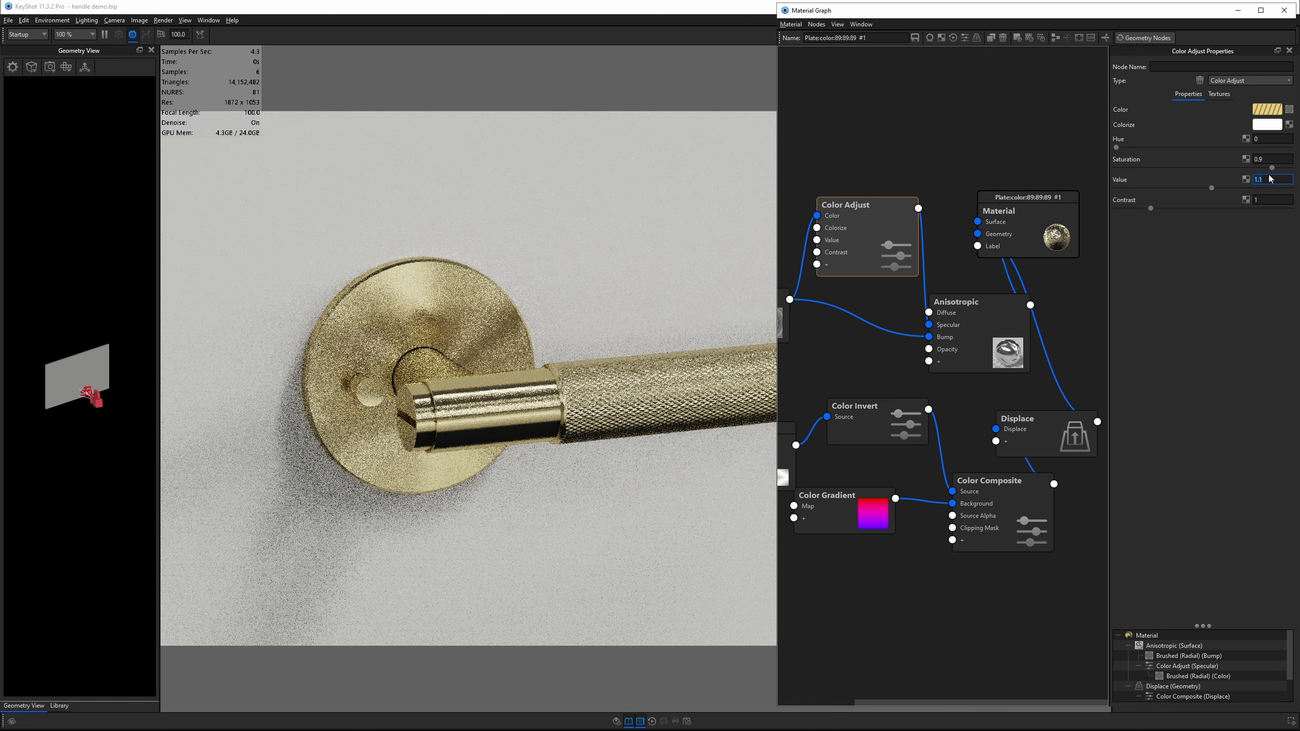
click(1269, 161)
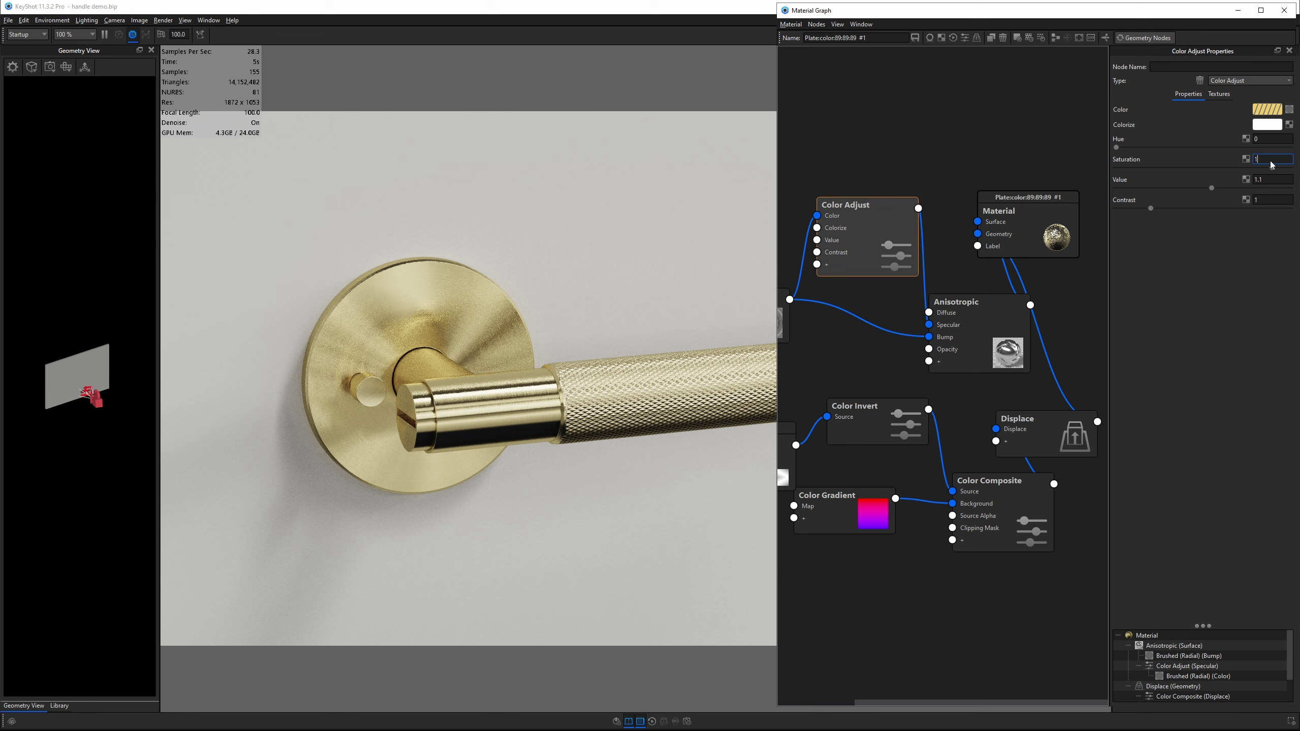
click(1283, 10)
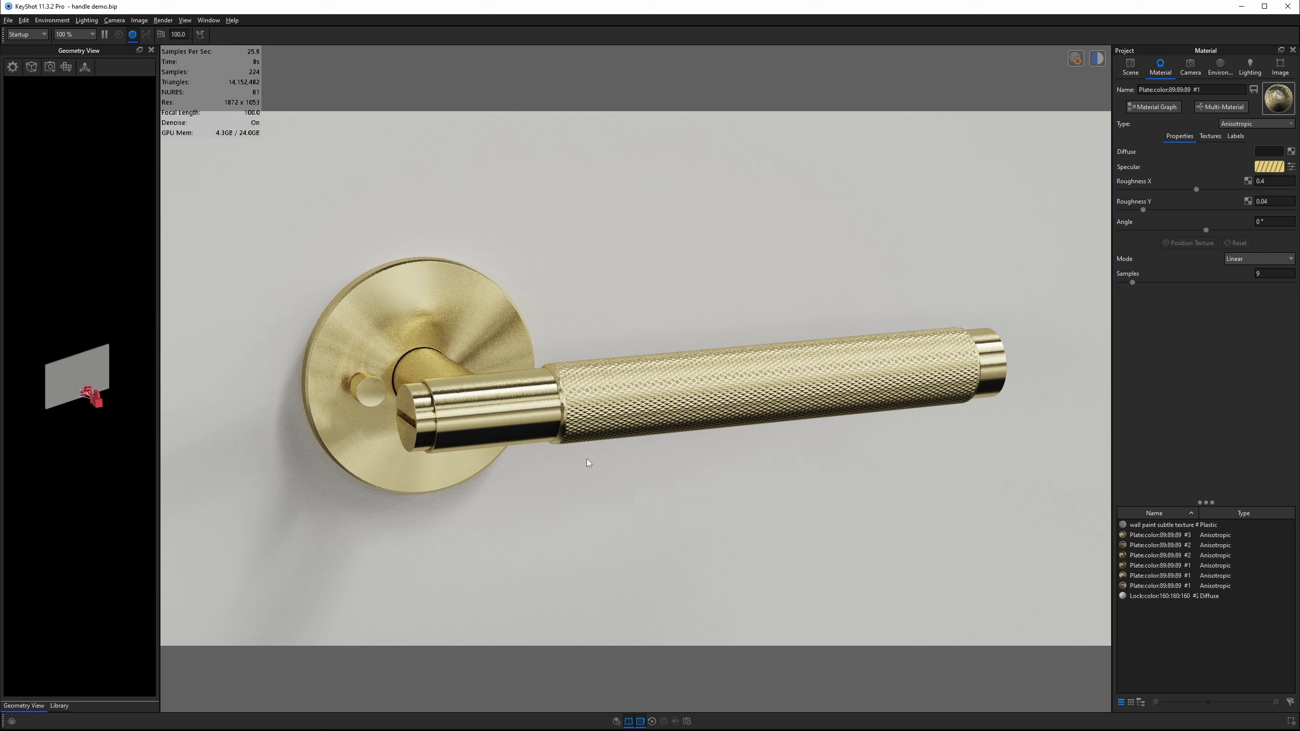
- Refresh the edited environment, and enable Bloom in Image Style 1 with intensity about 0.473, radius 10 px and threshold 1.5
click(1077, 59)
click(1280, 67)
click(1129, 435)
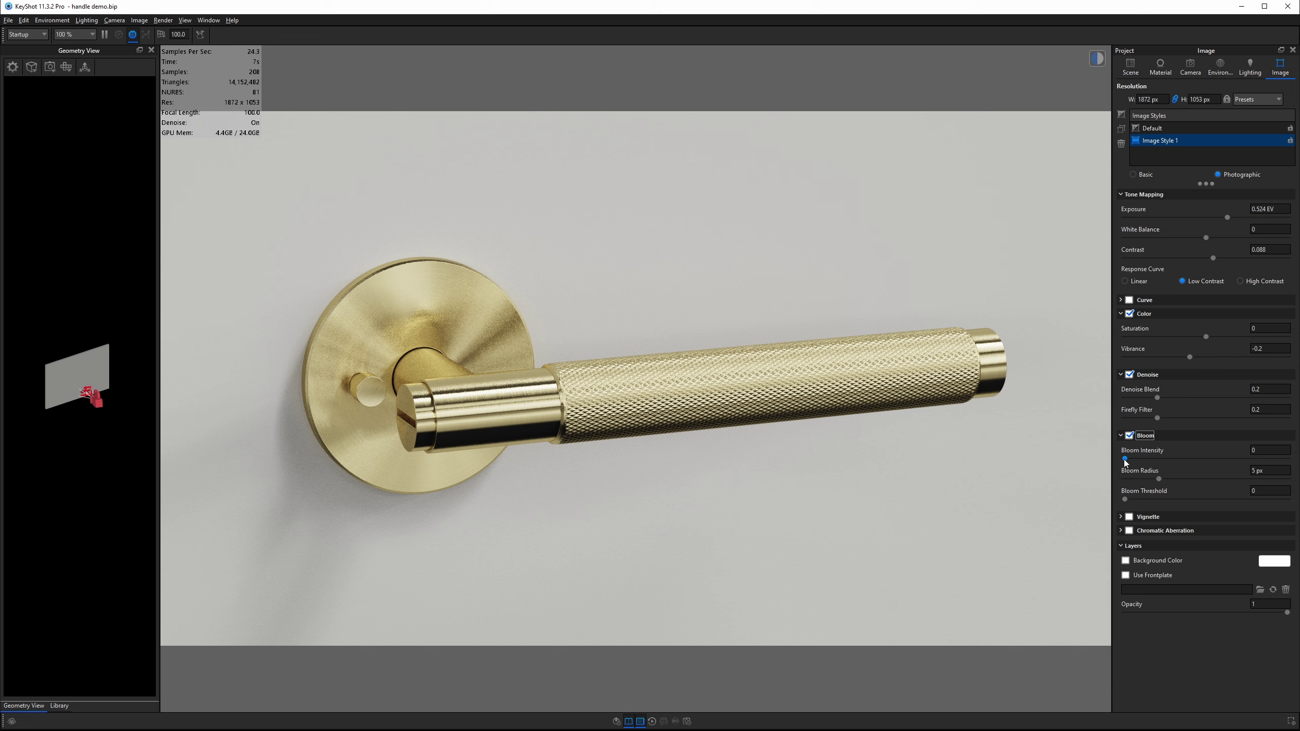
drag(1124, 458, 1272, 459)
drag(1164, 480, 1288, 475)
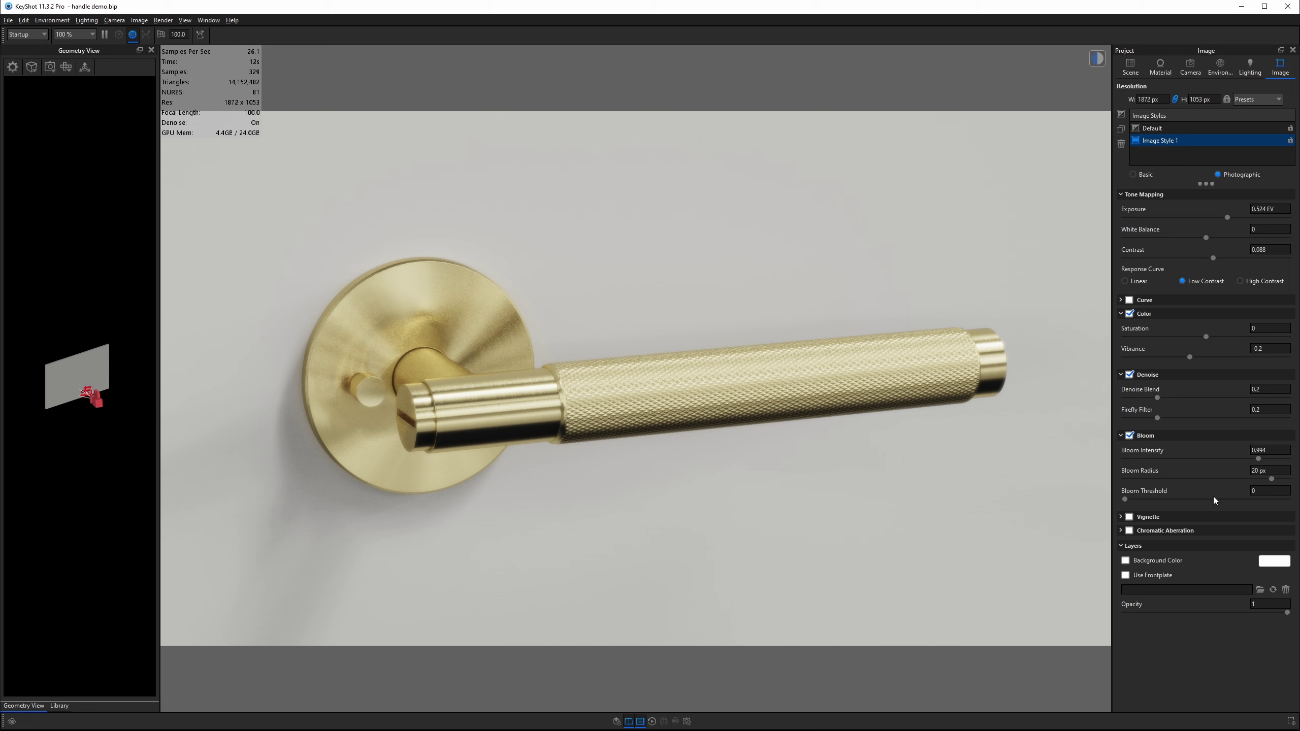
drag(1125, 500, 1217, 479)
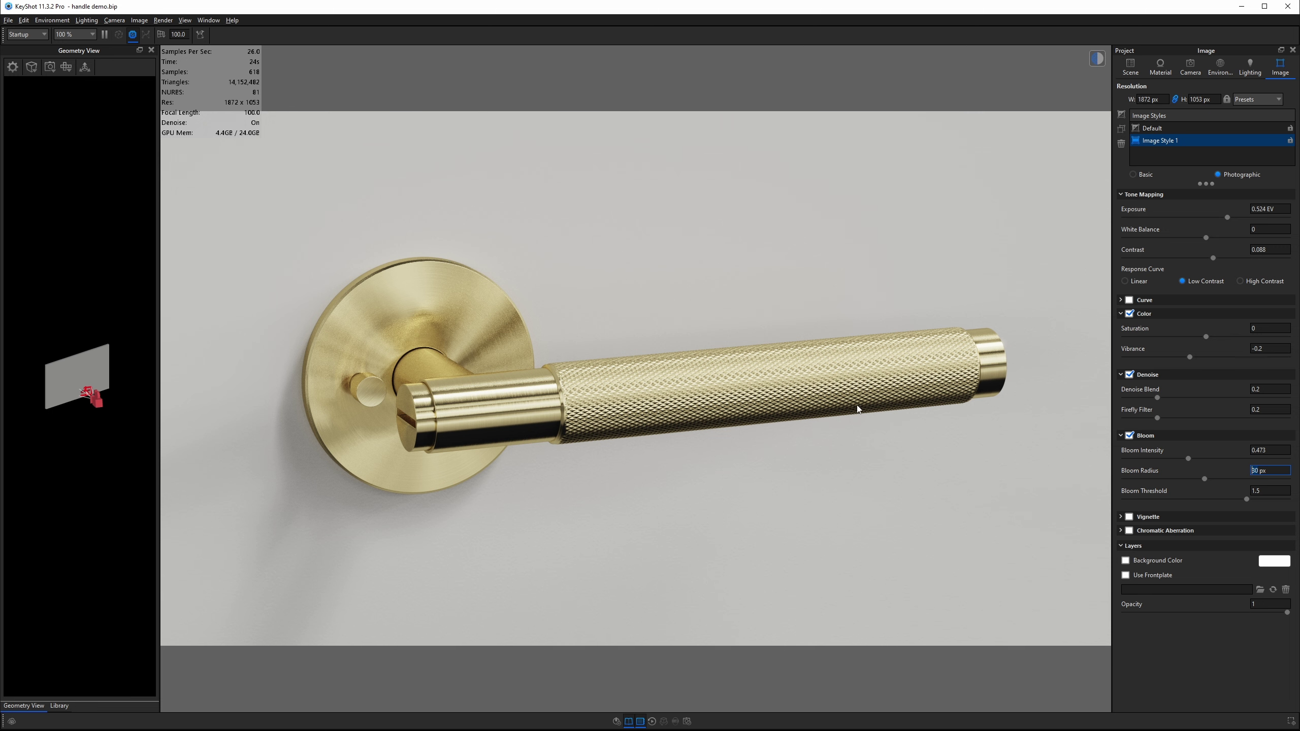
- Open the wall paint material's Diffuse colour and change it to a slightly cool dark grey, hex 646466
double_click(902, 527)
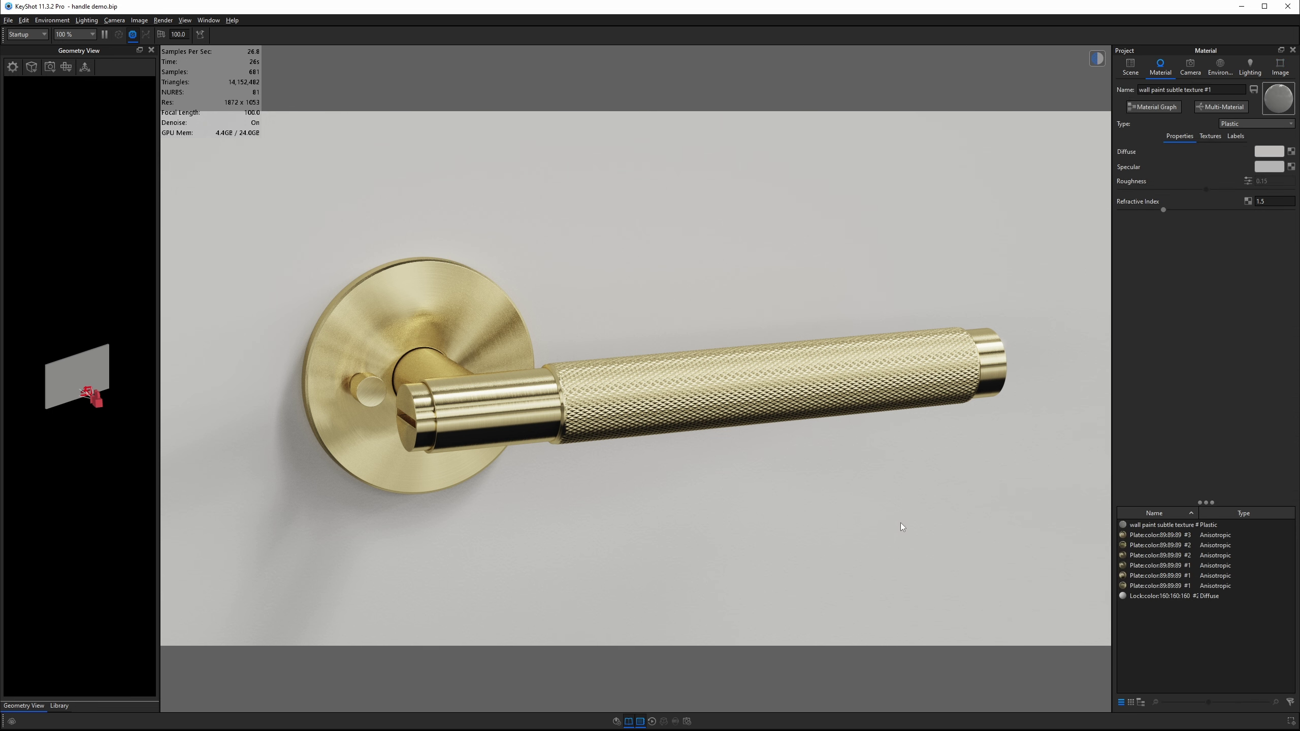
click(1260, 155)
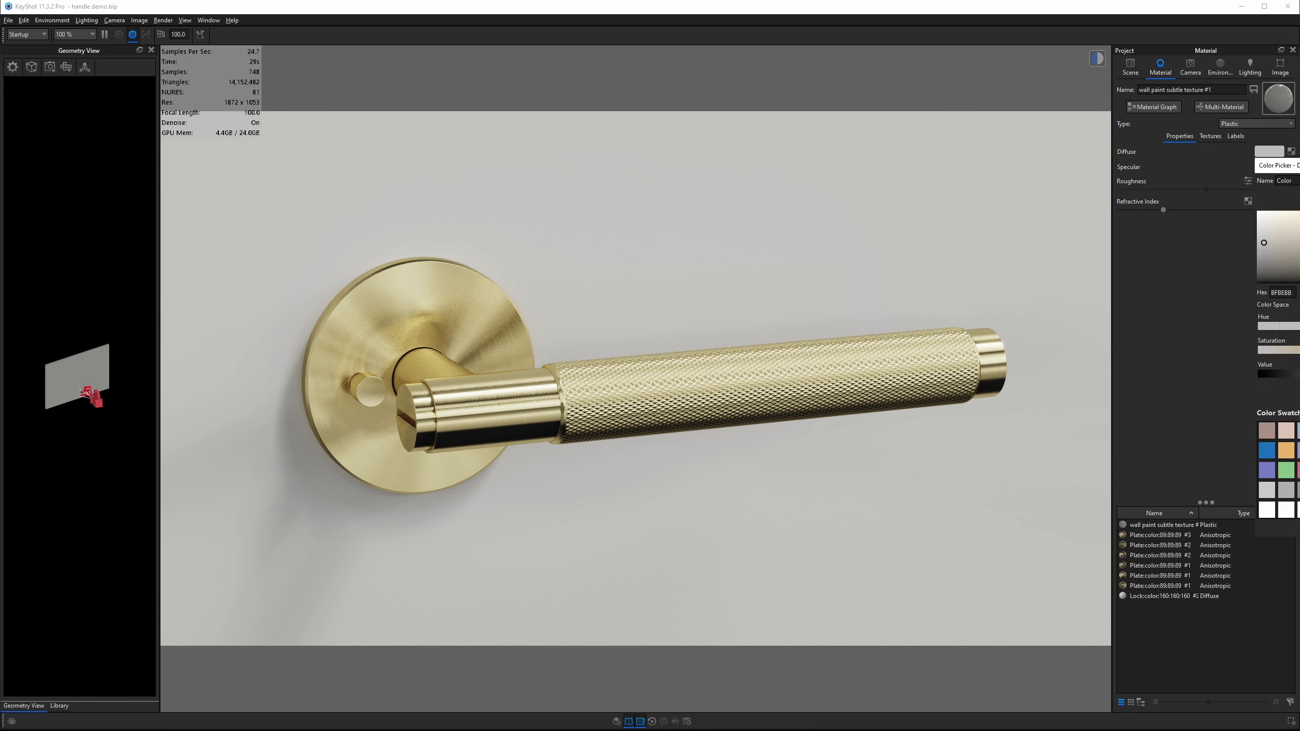
click(1299, 326)
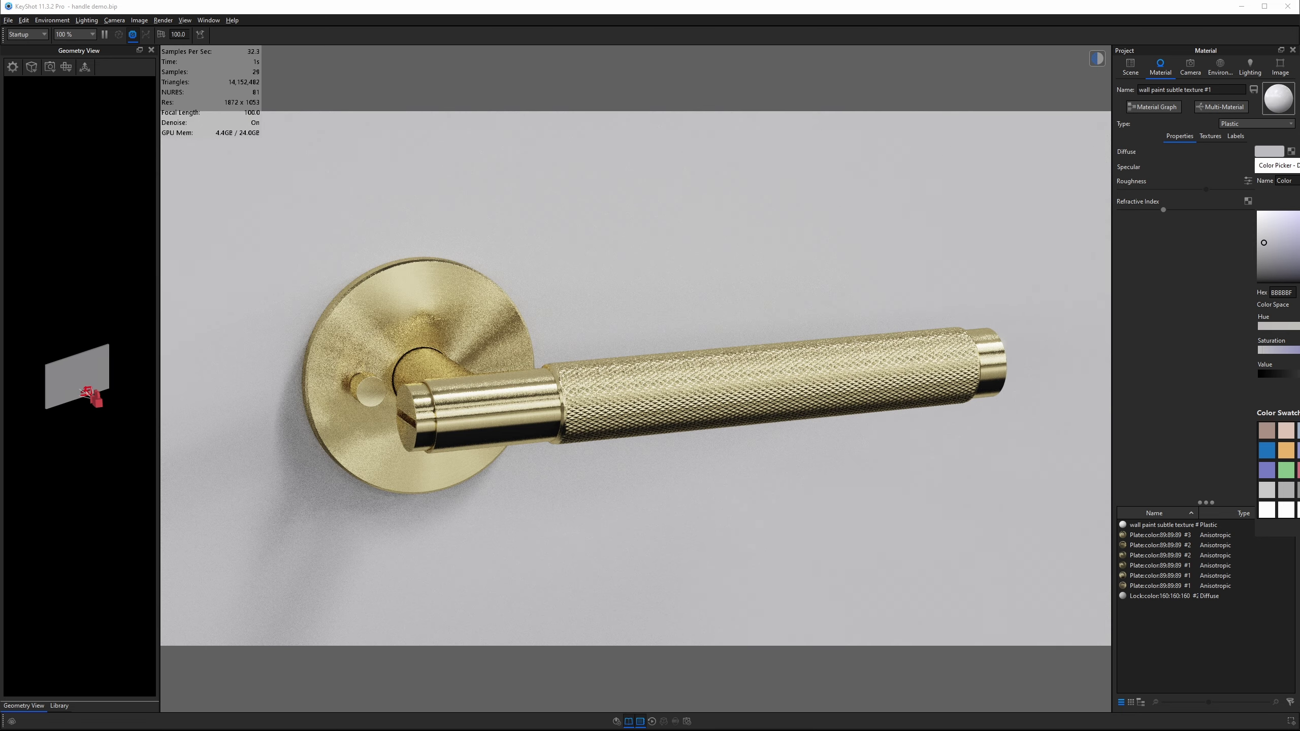
drag(1263, 242, 1263, 271)
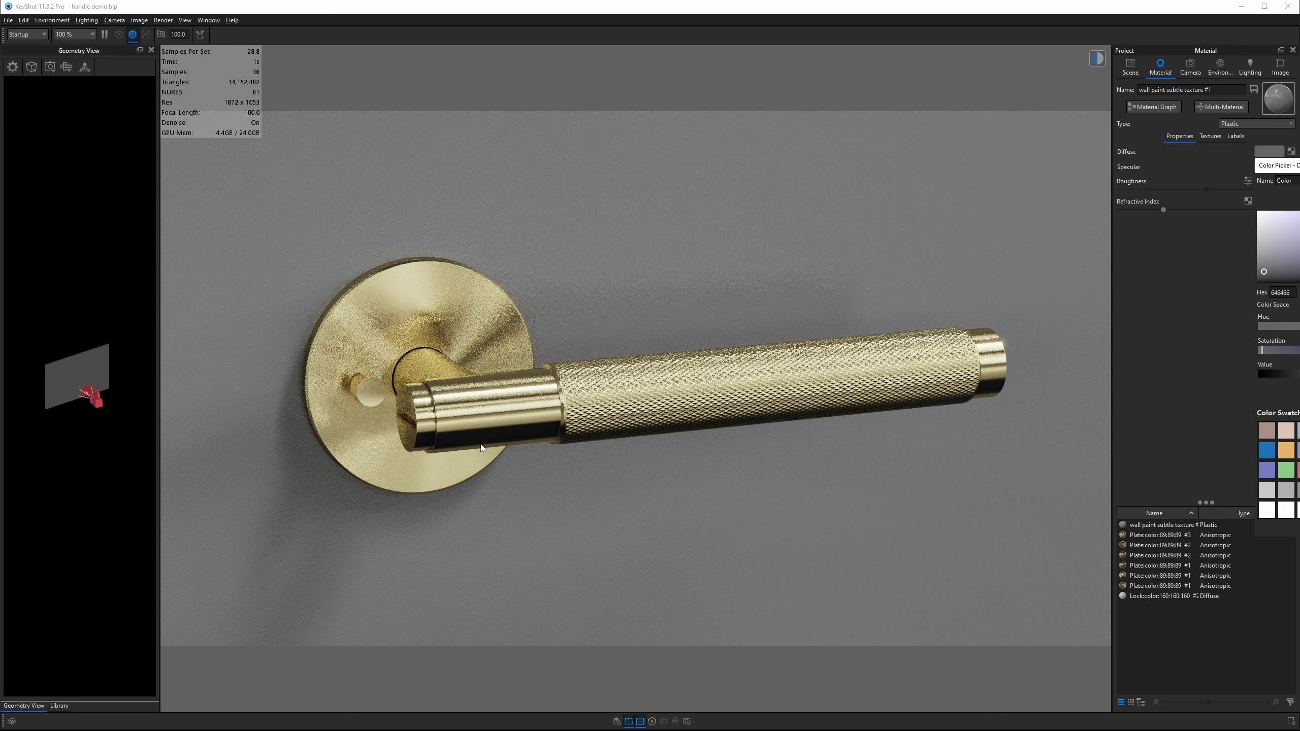